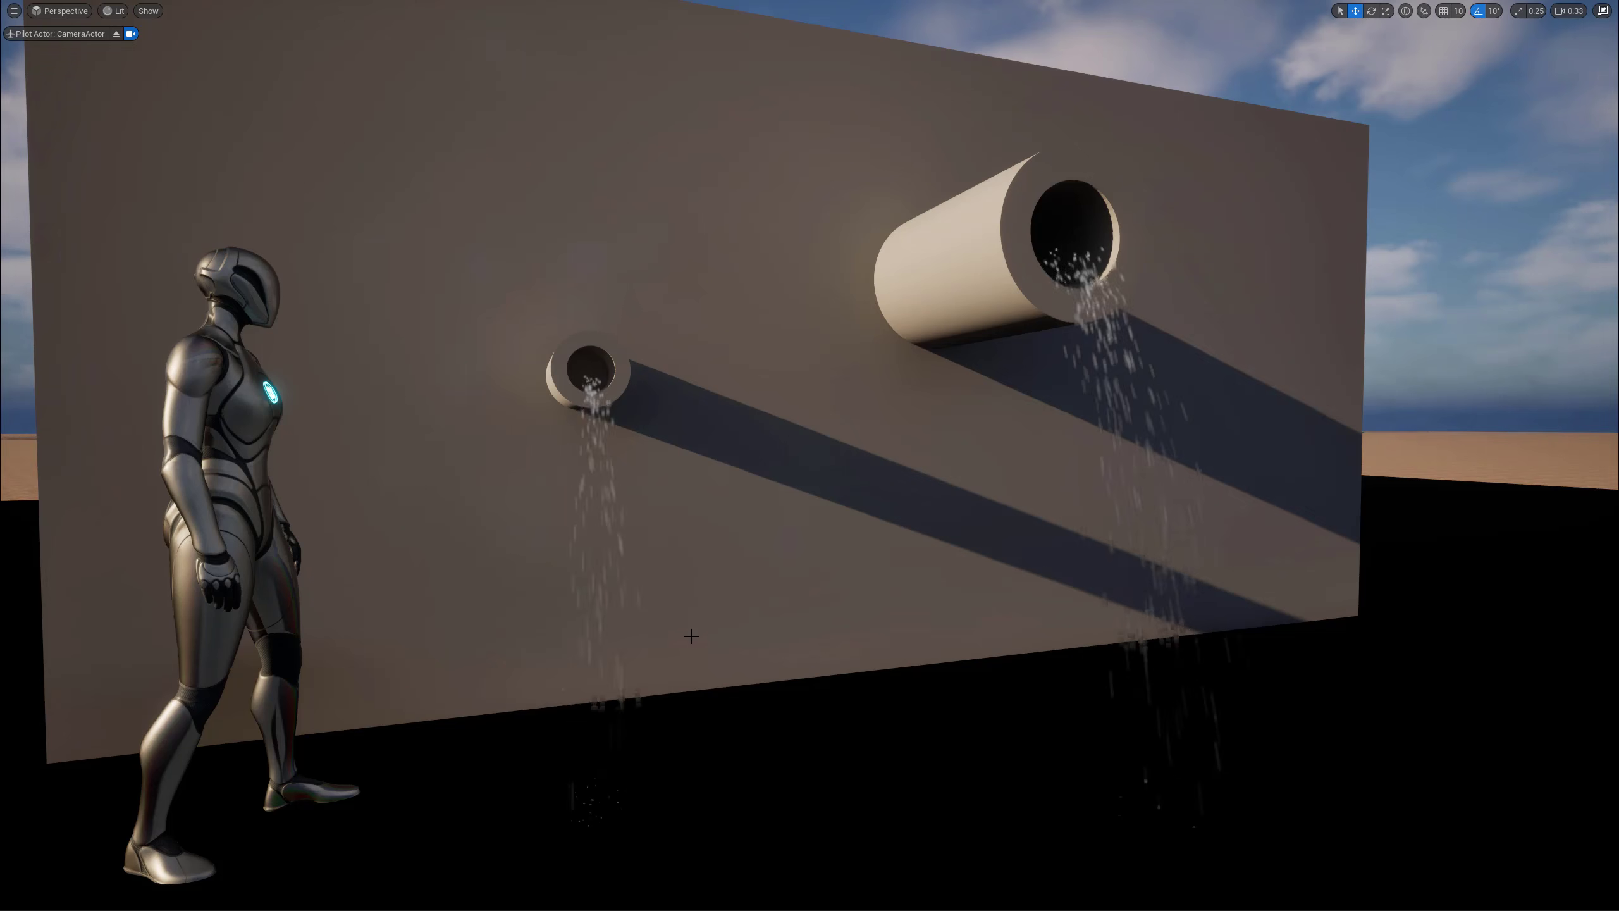
Create a Niagara Emitter in NewFolder, using the Fountain template as its base.
middle_click_drag(748, 651, 733, 659)
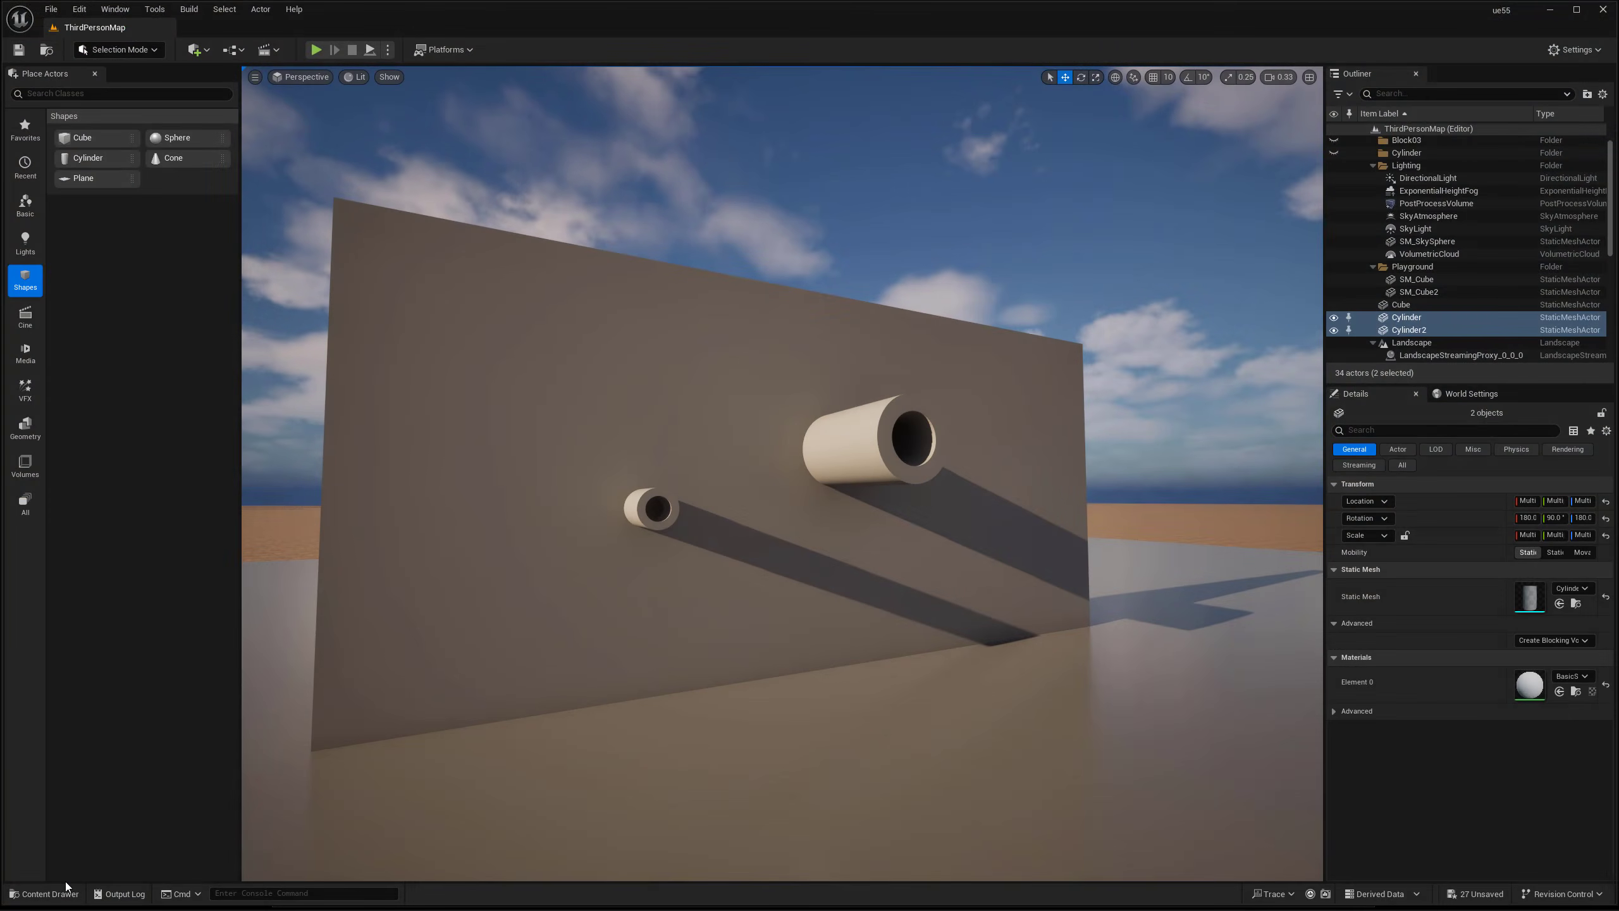
left_click(56, 893)
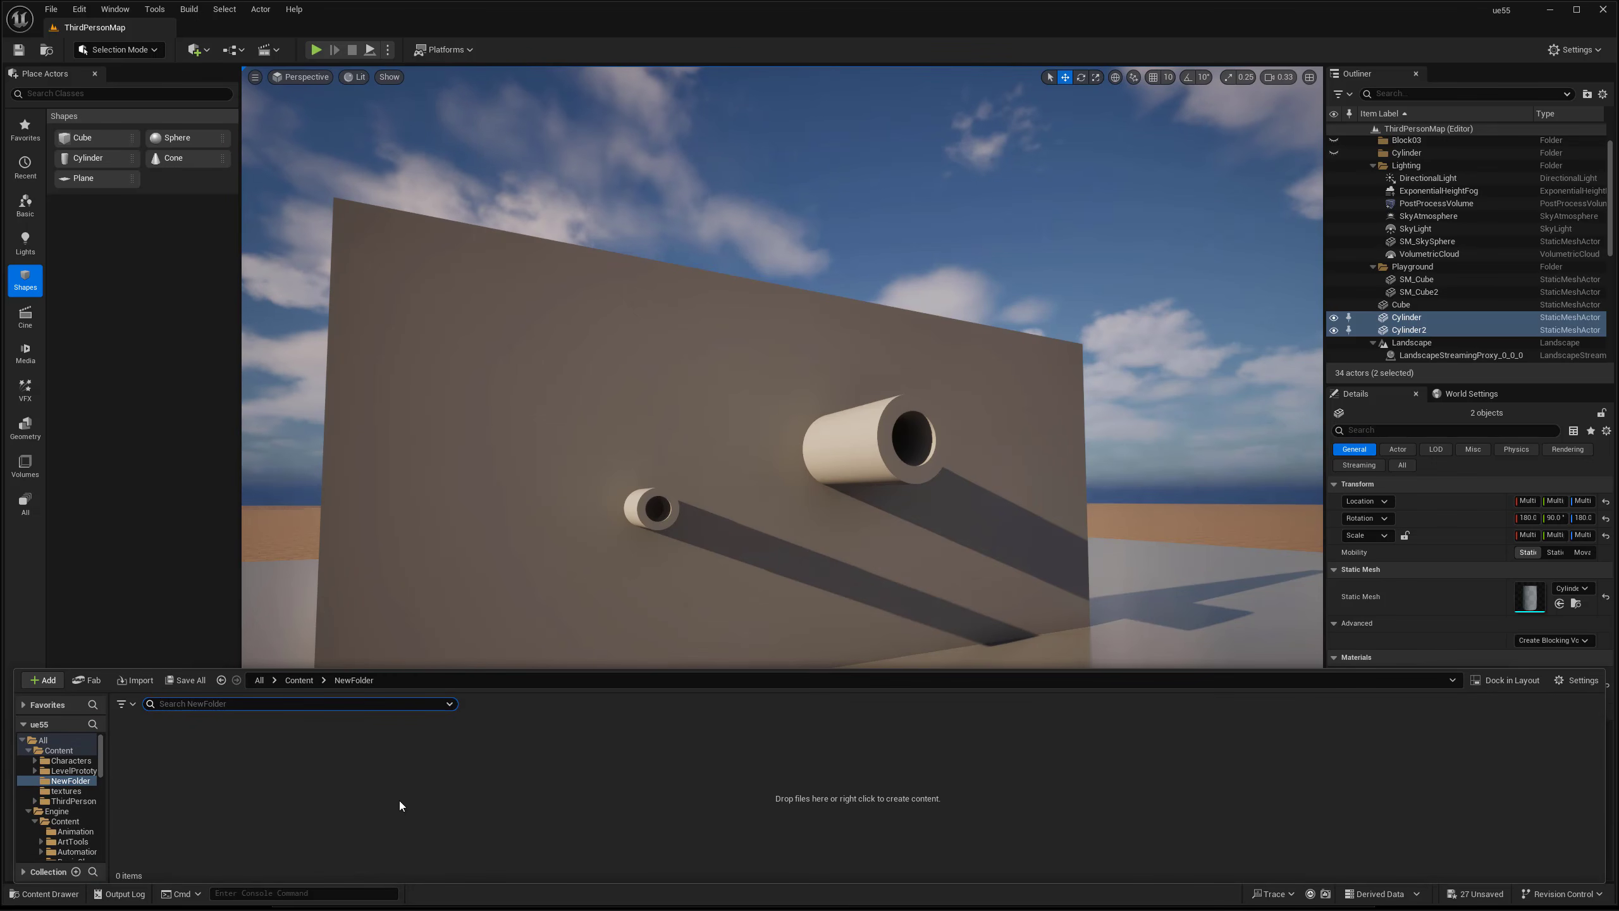
right_click(492, 792)
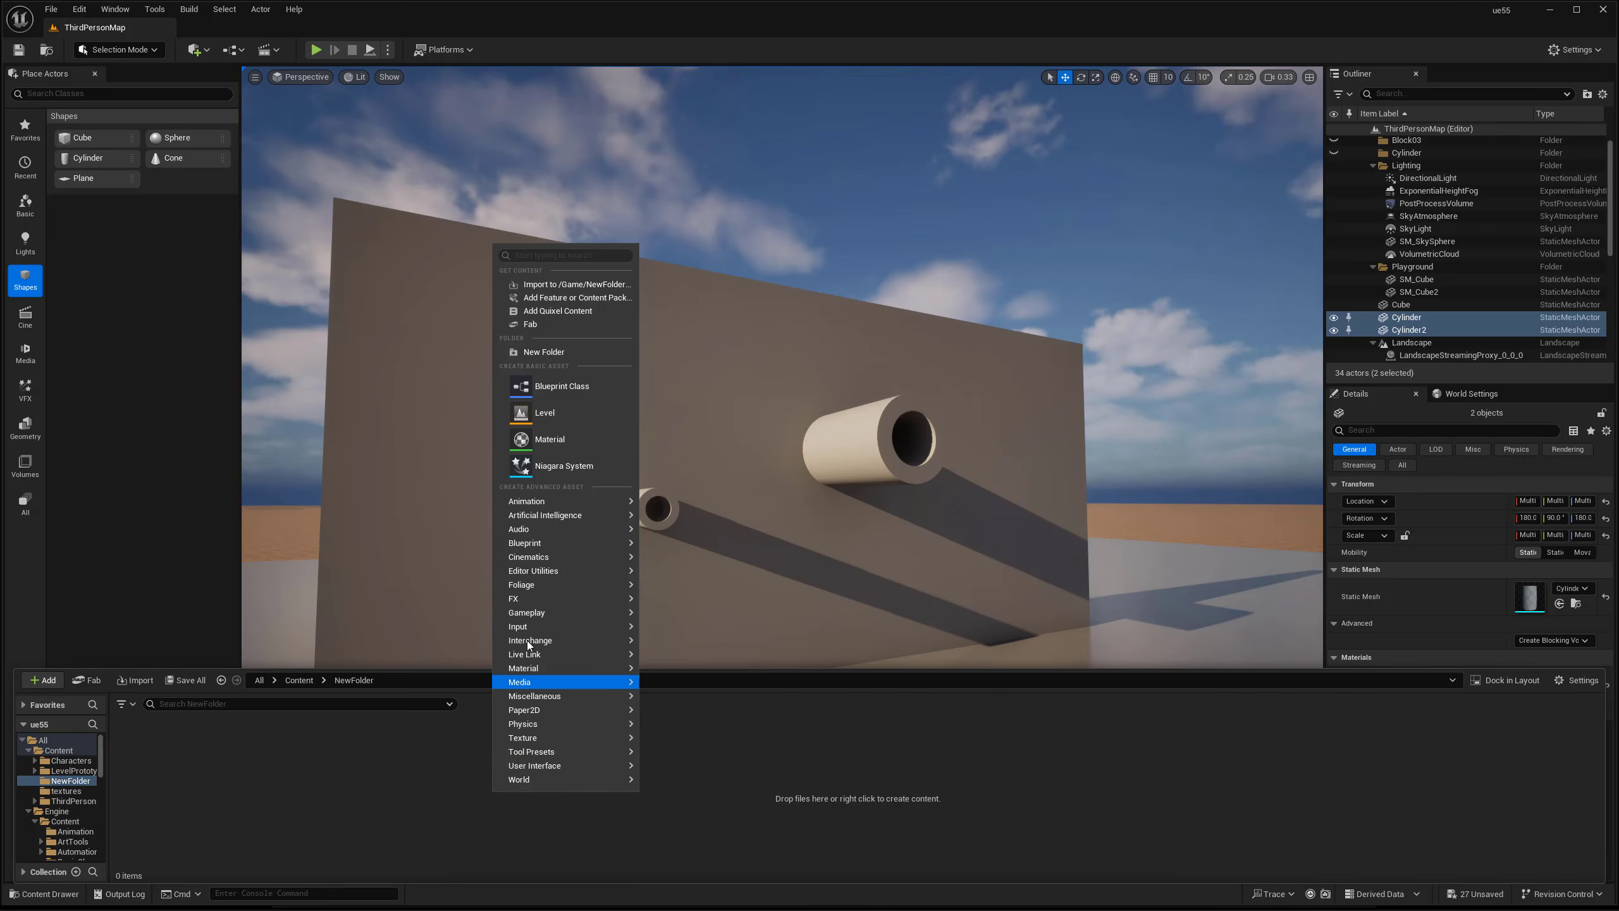
mouse_move(519, 603)
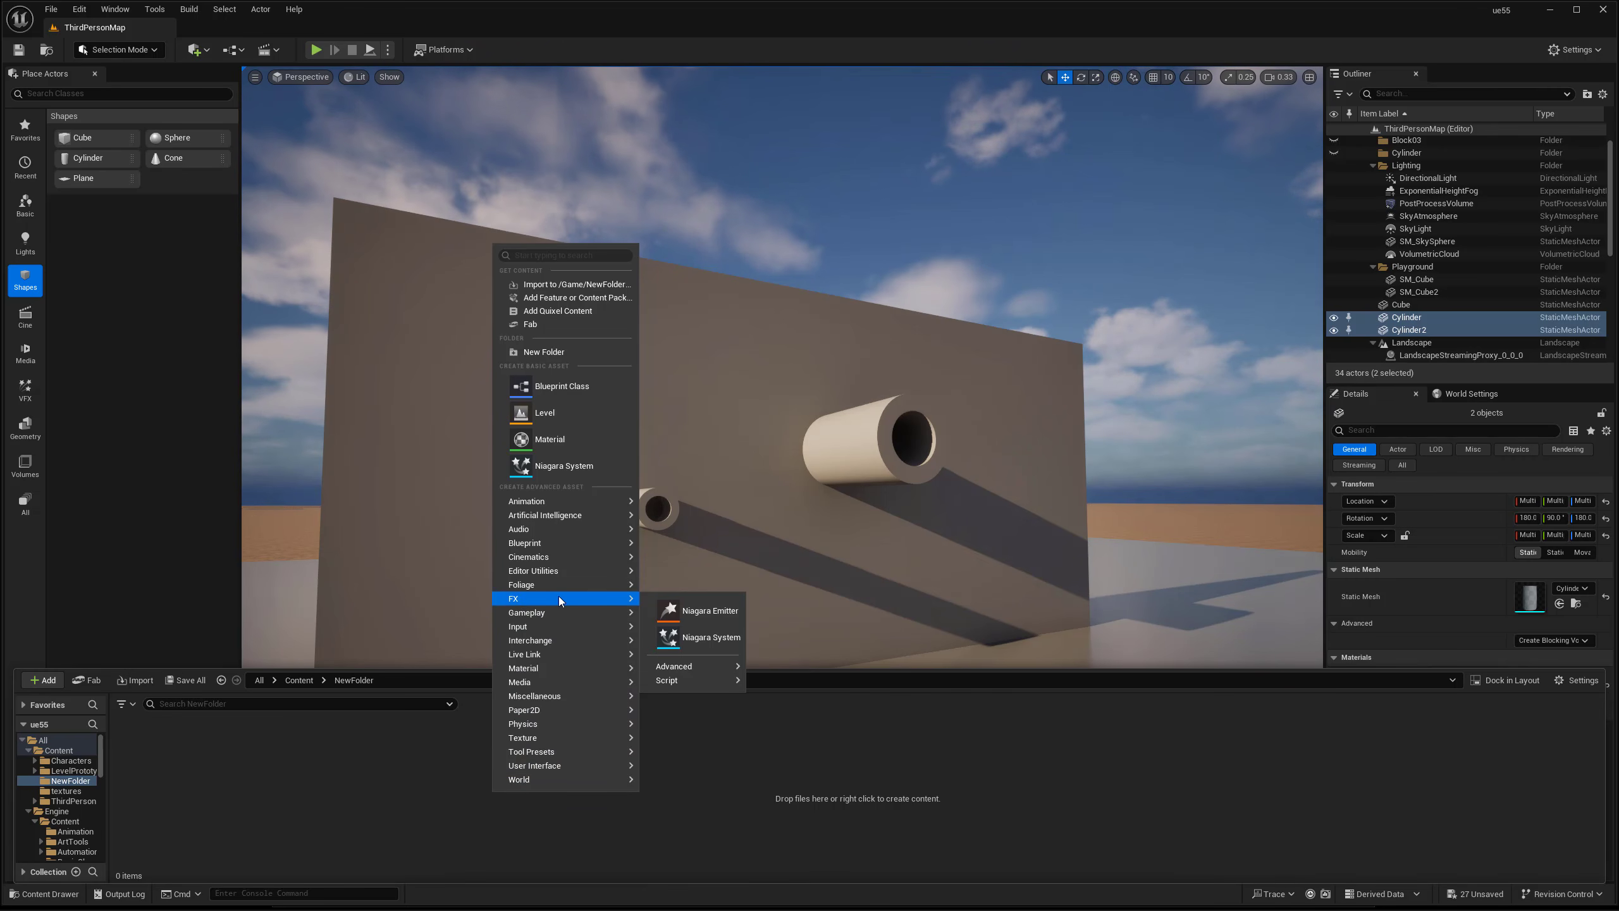
left_click(689, 614)
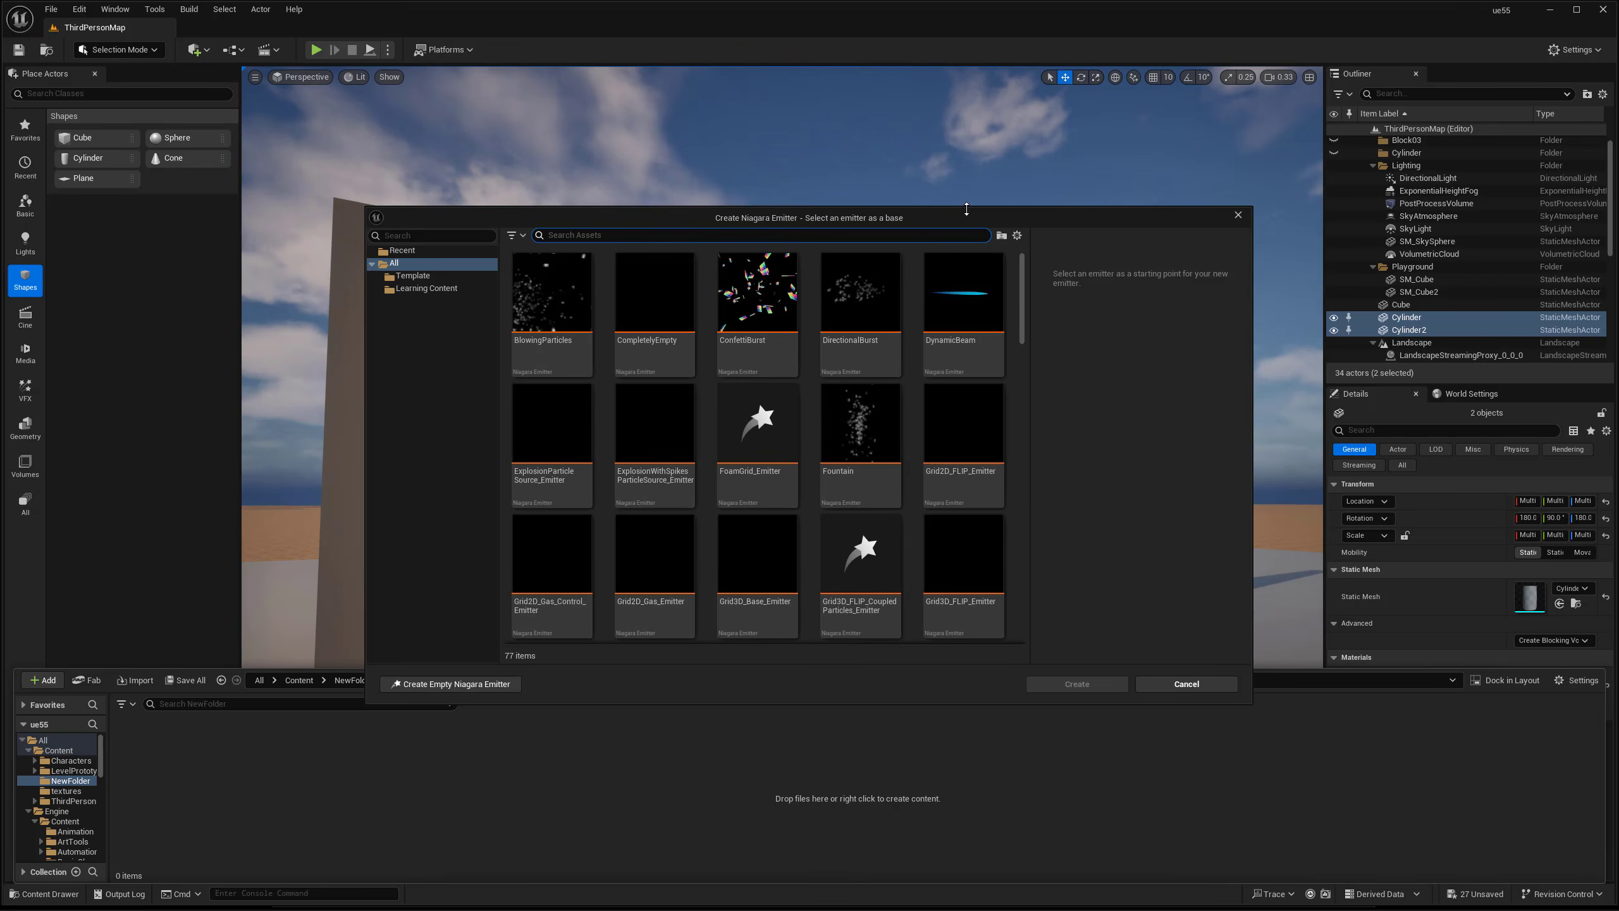
left_click_drag(966, 214, 980, 304)
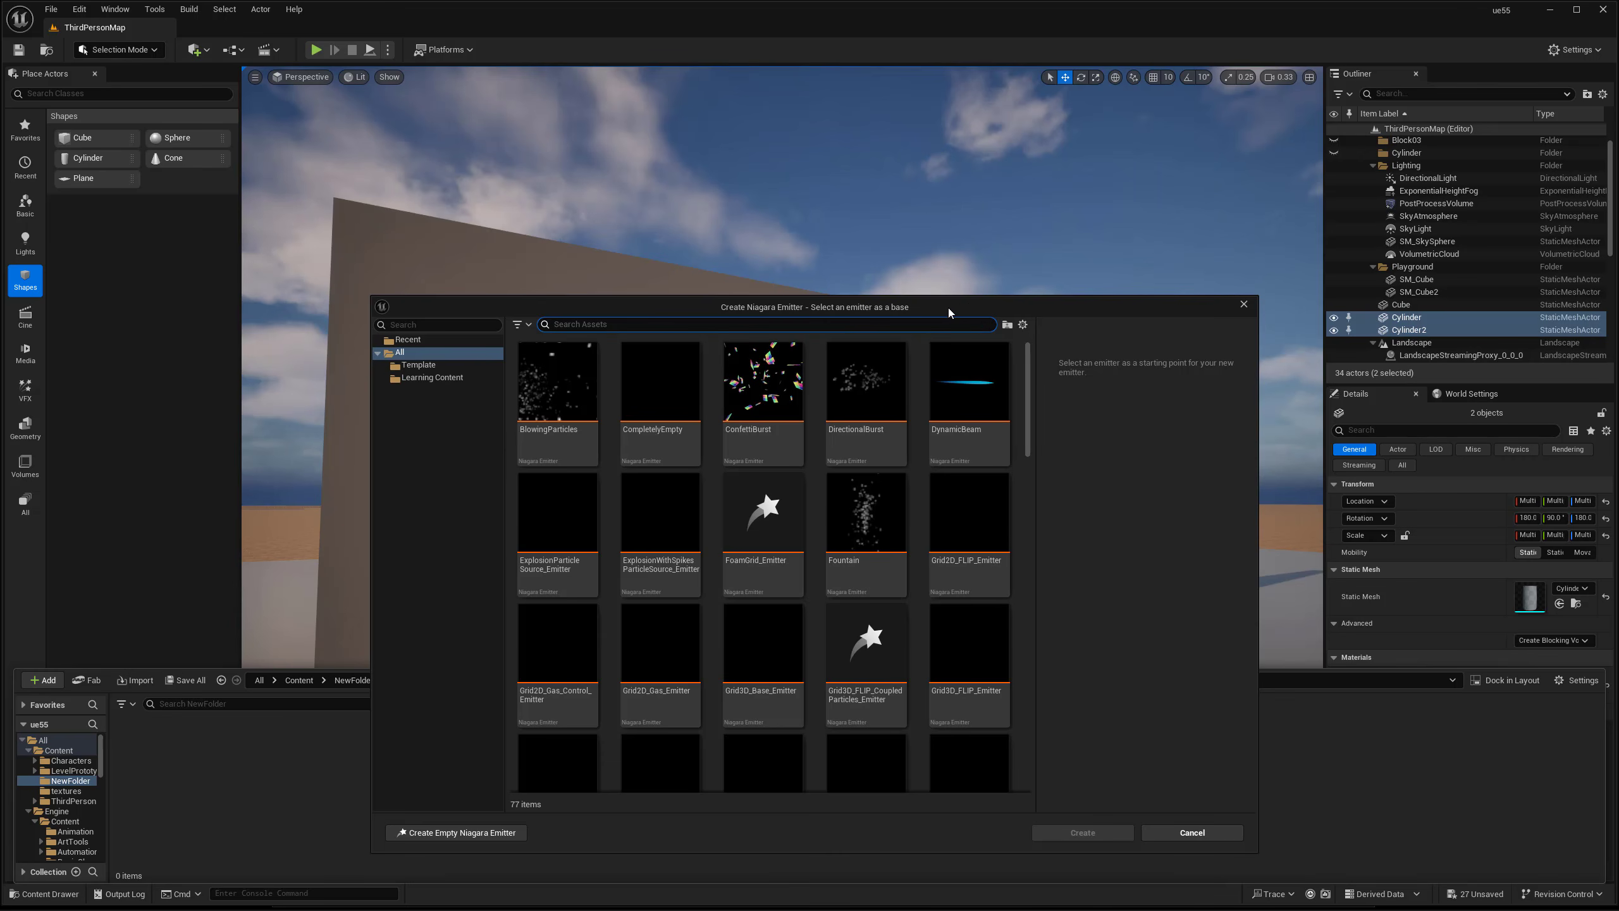
mouse_move(1030, 365)
left_mouse_down()
mouse_move(1015, 426)
mouse_move(1029, 338)
left_mouse_up()
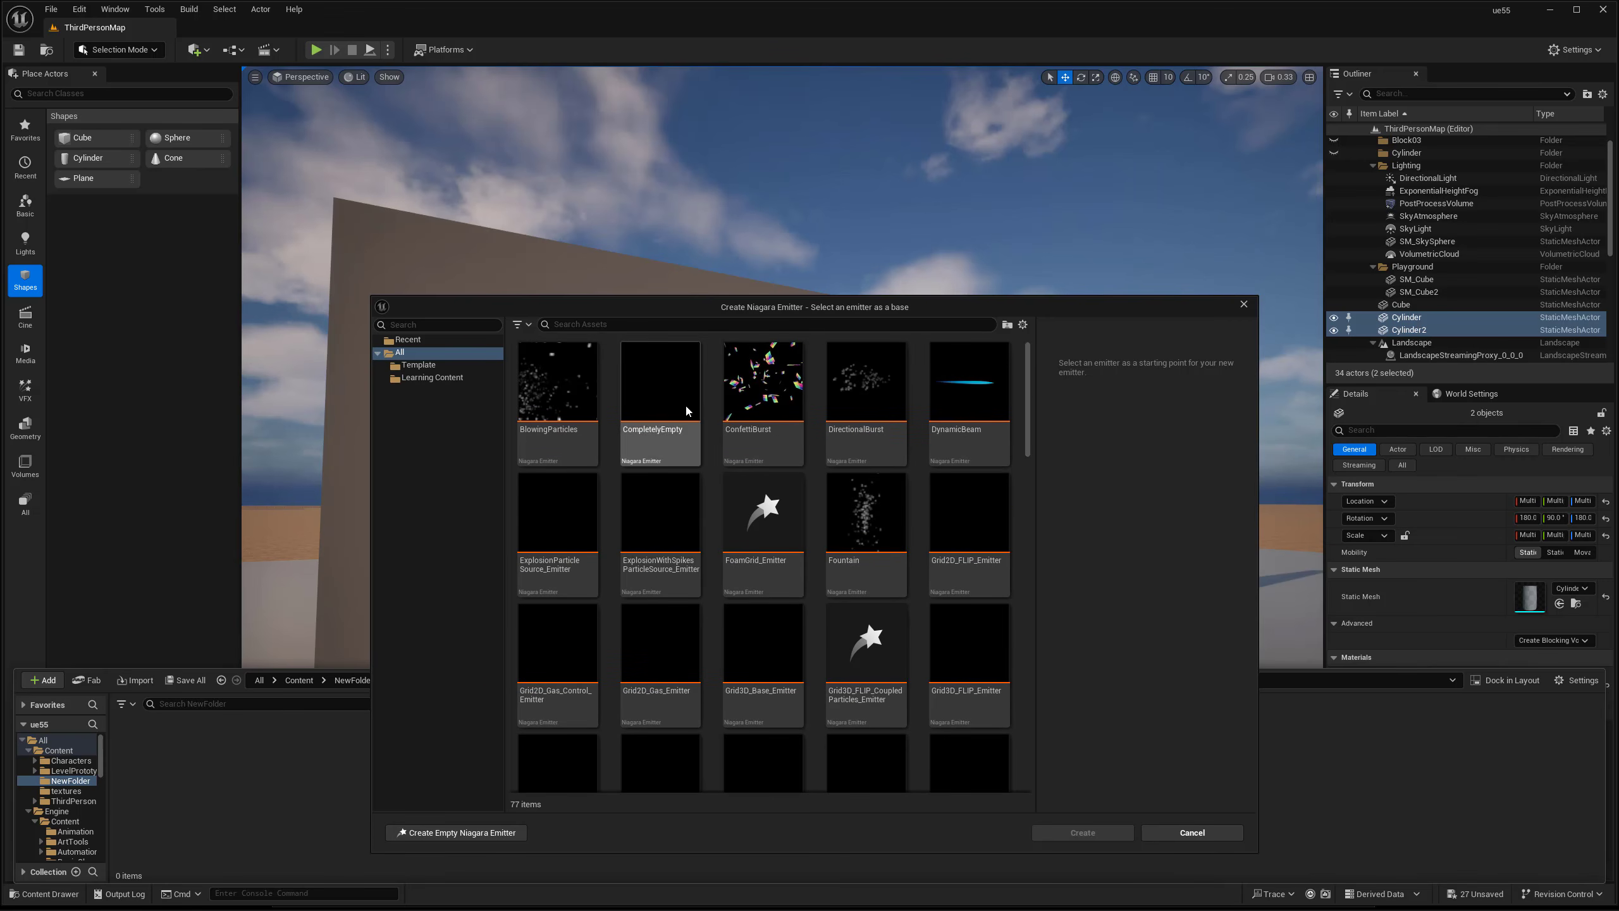
left_click(445, 367)
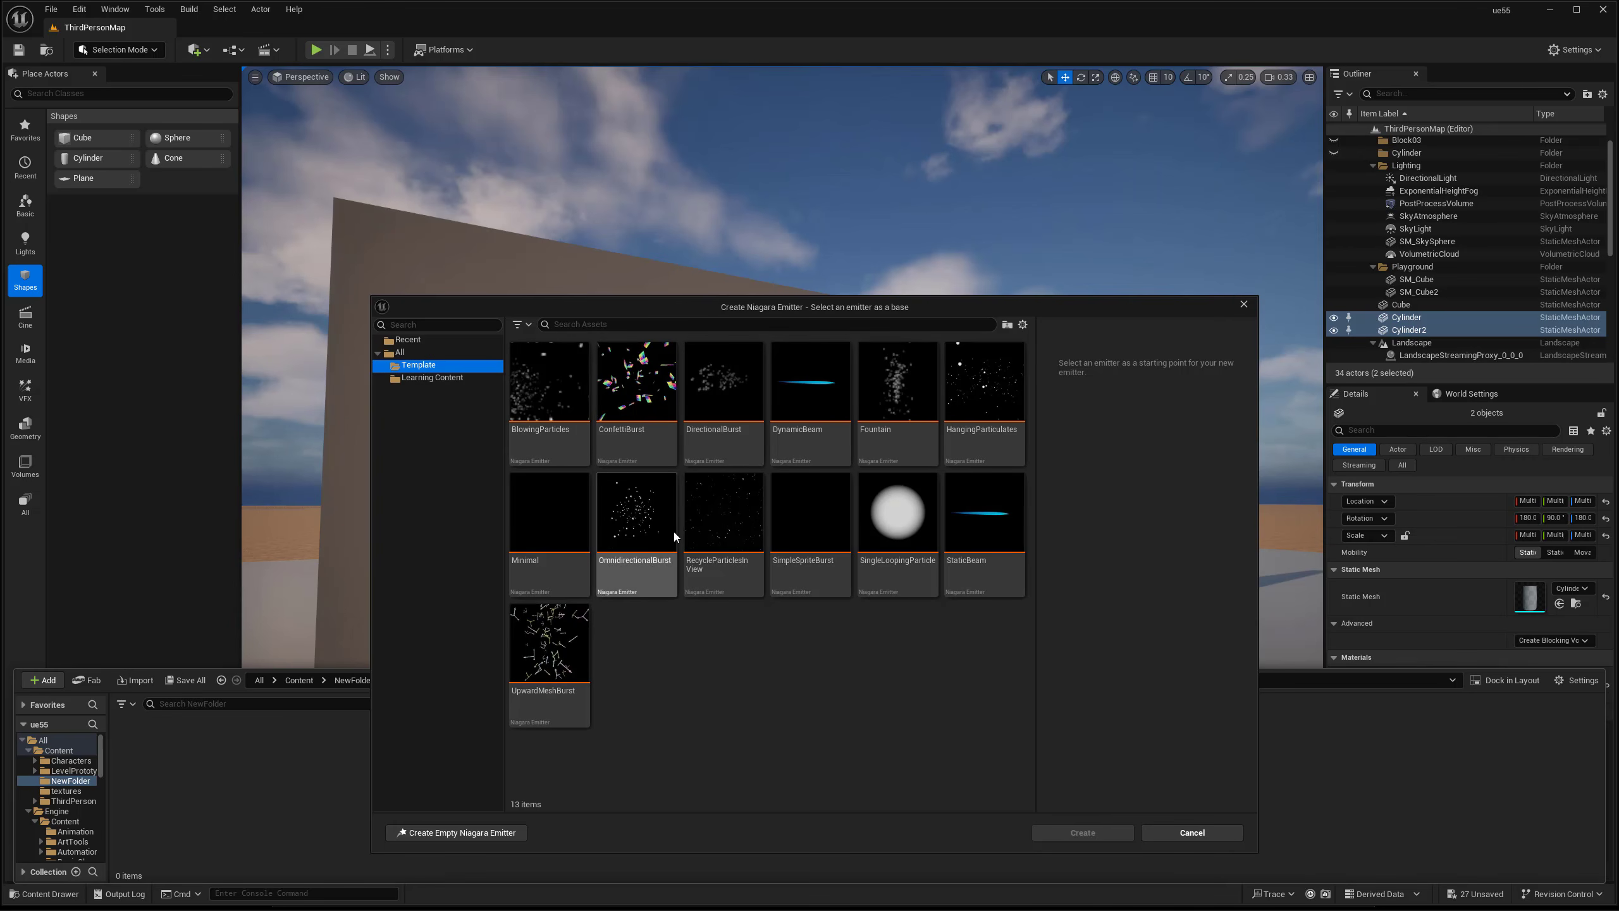
mouse_move(714, 531)
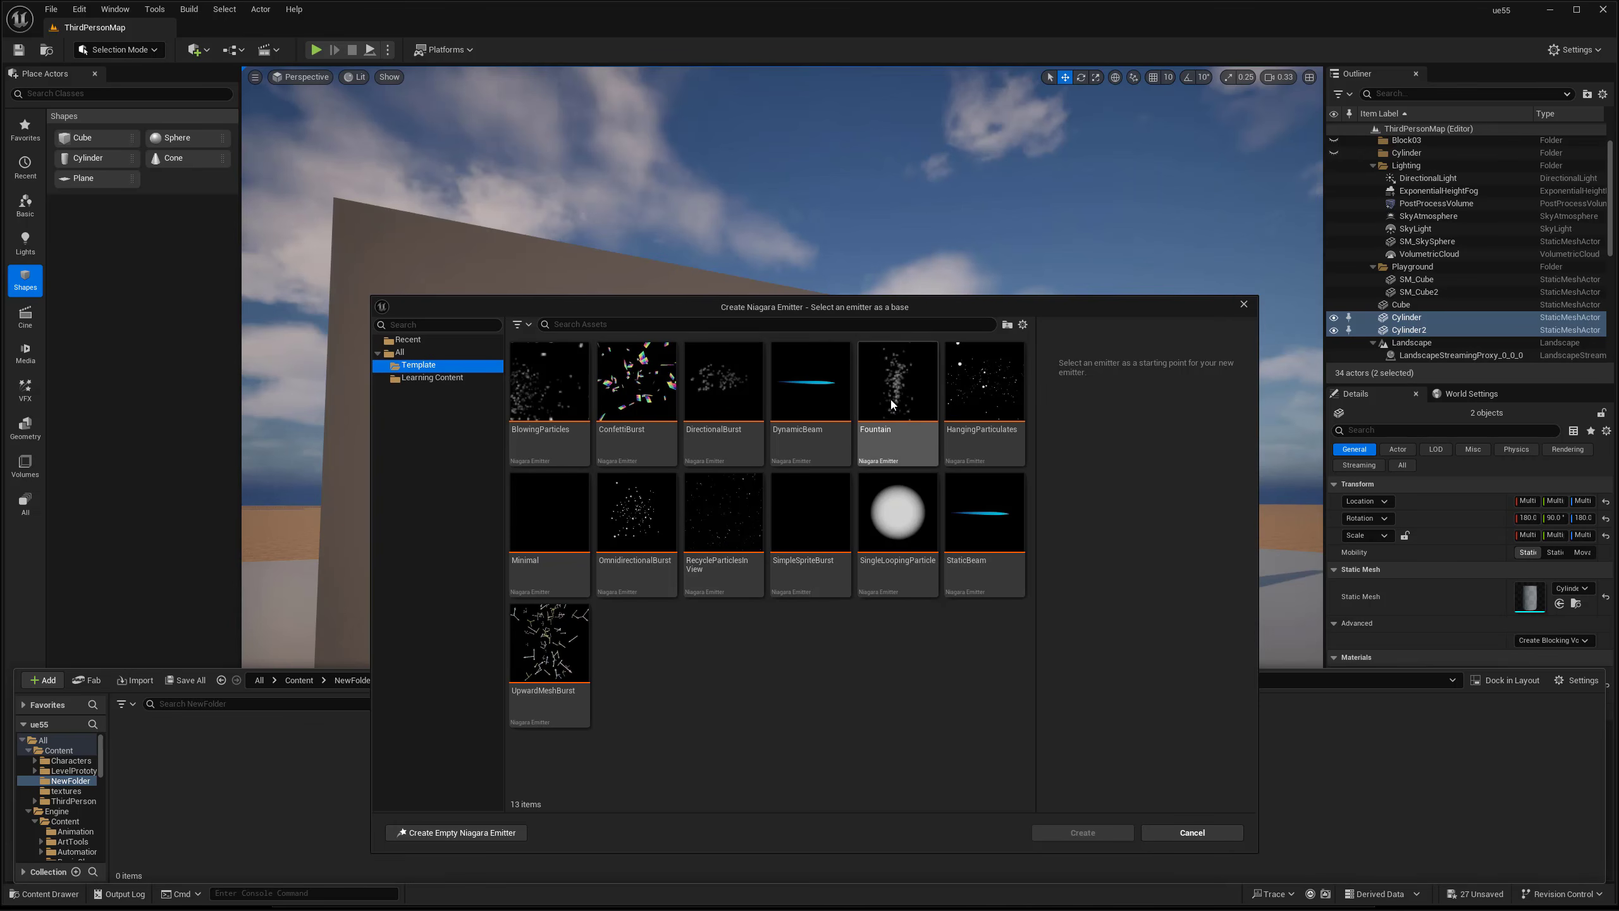
mouse_move(892, 398)
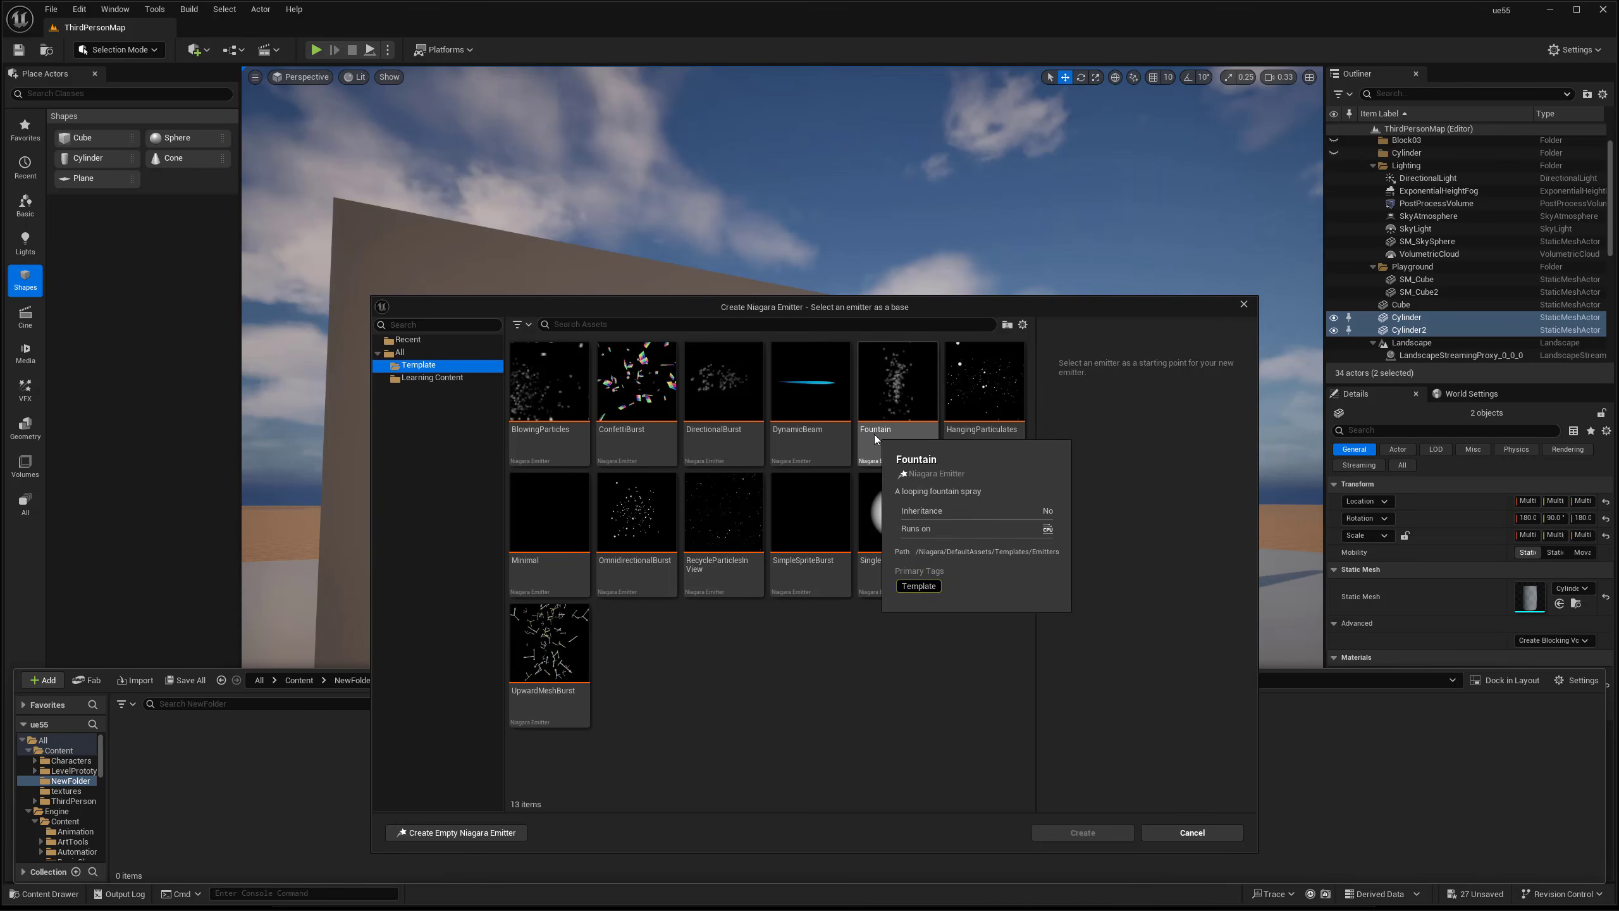
left_click(896, 407)
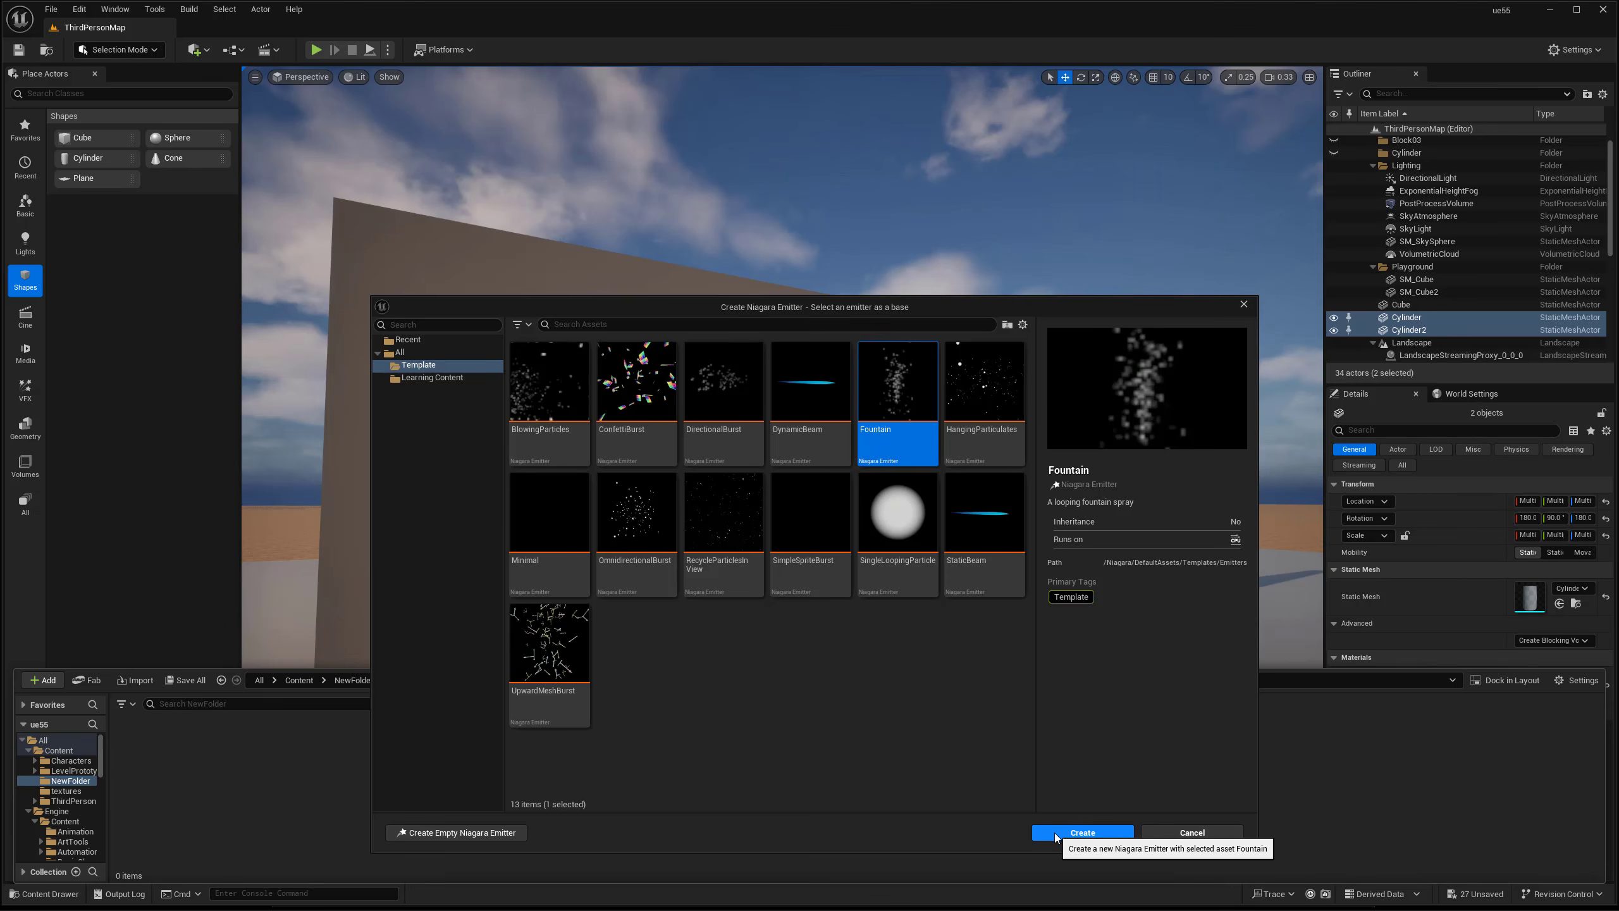
left_click(1056, 833)
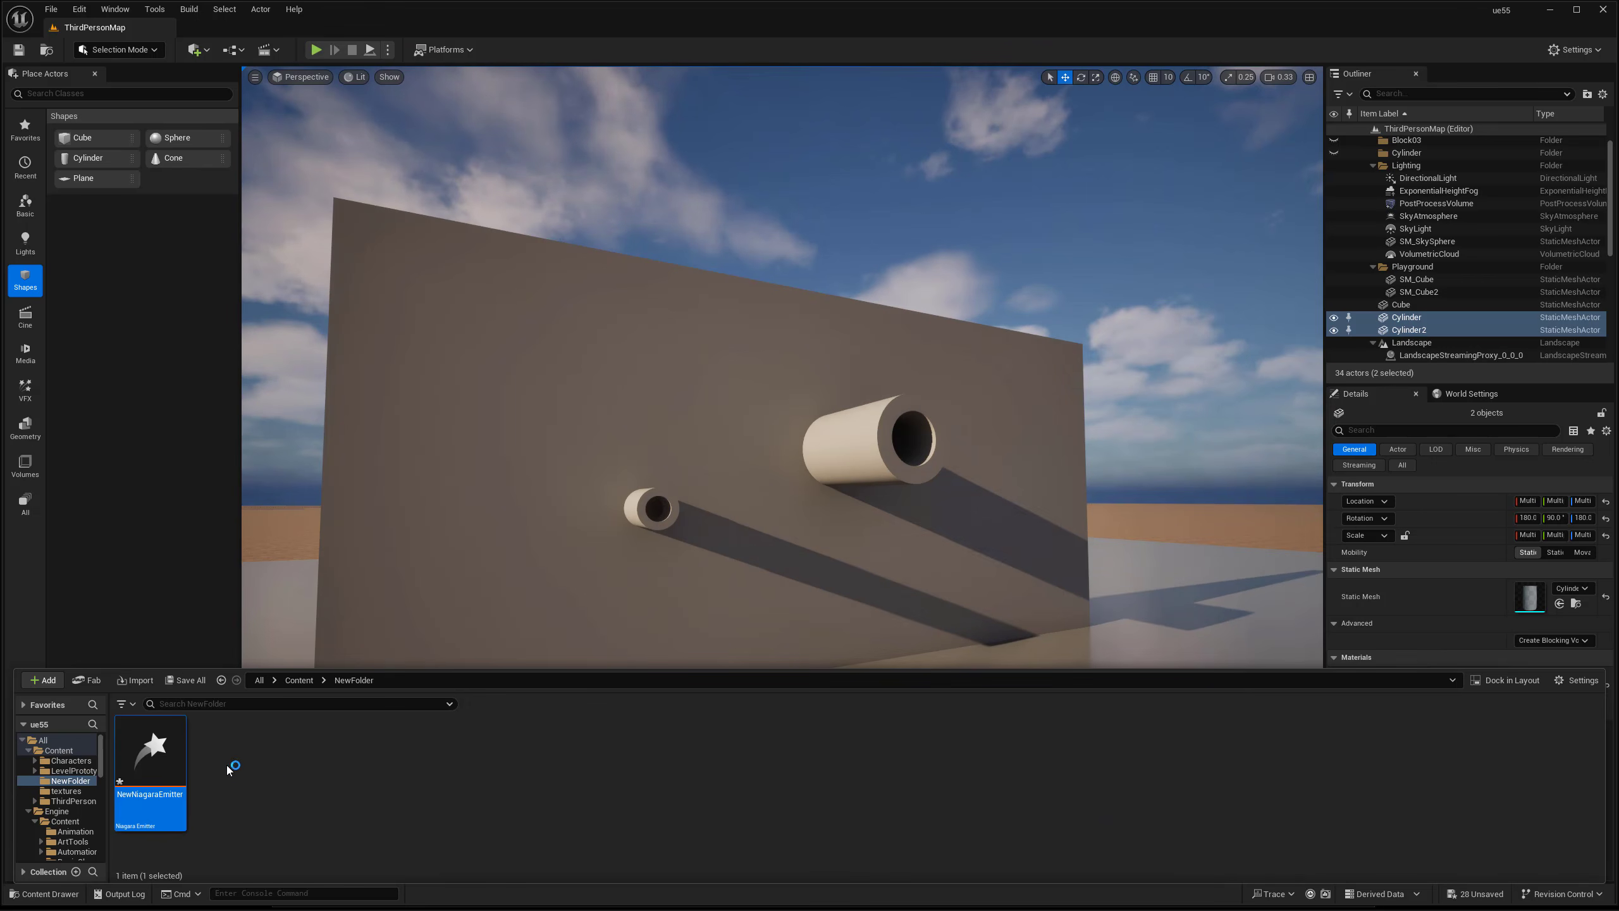
Rename the new Niagara emitter to water-spray.
right_click(150, 765)
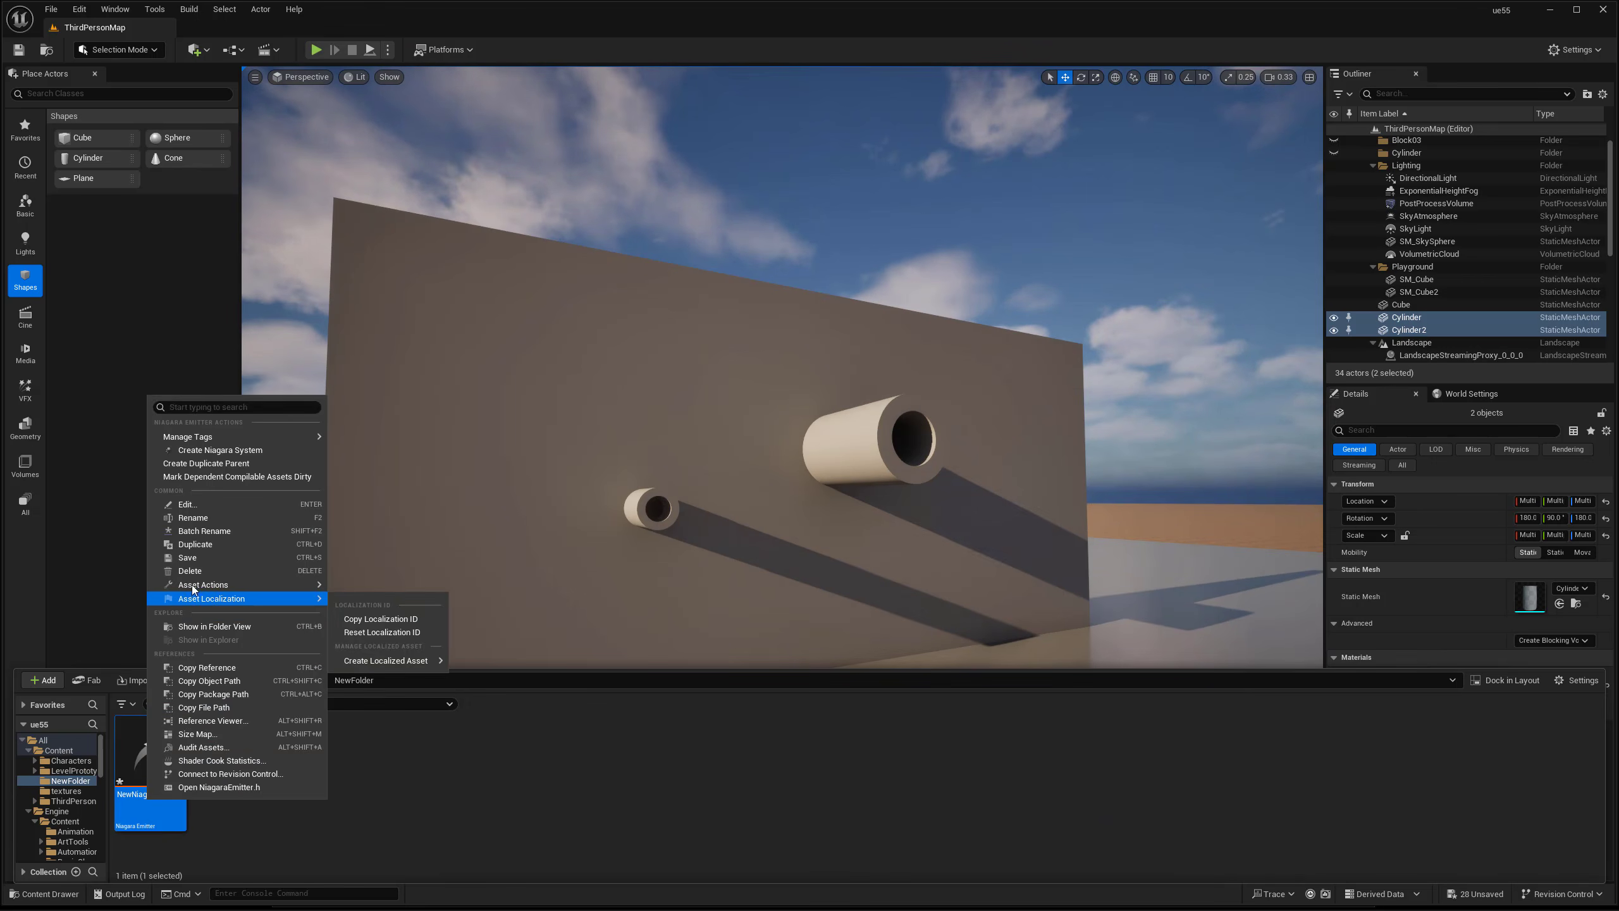
left_click(192, 518)
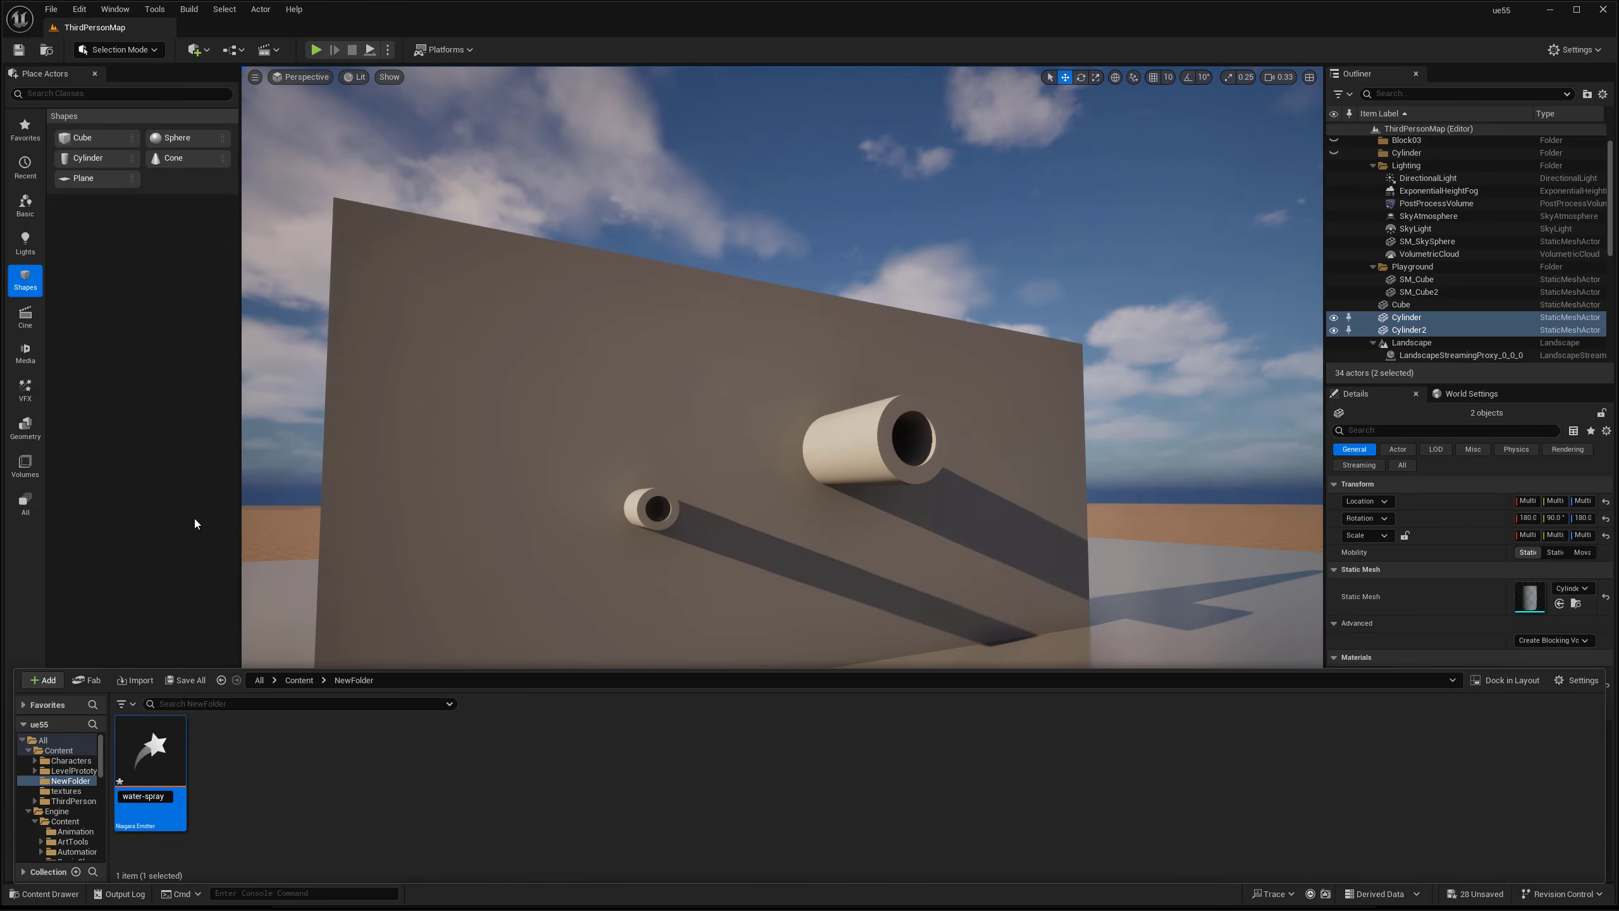
key("Return")
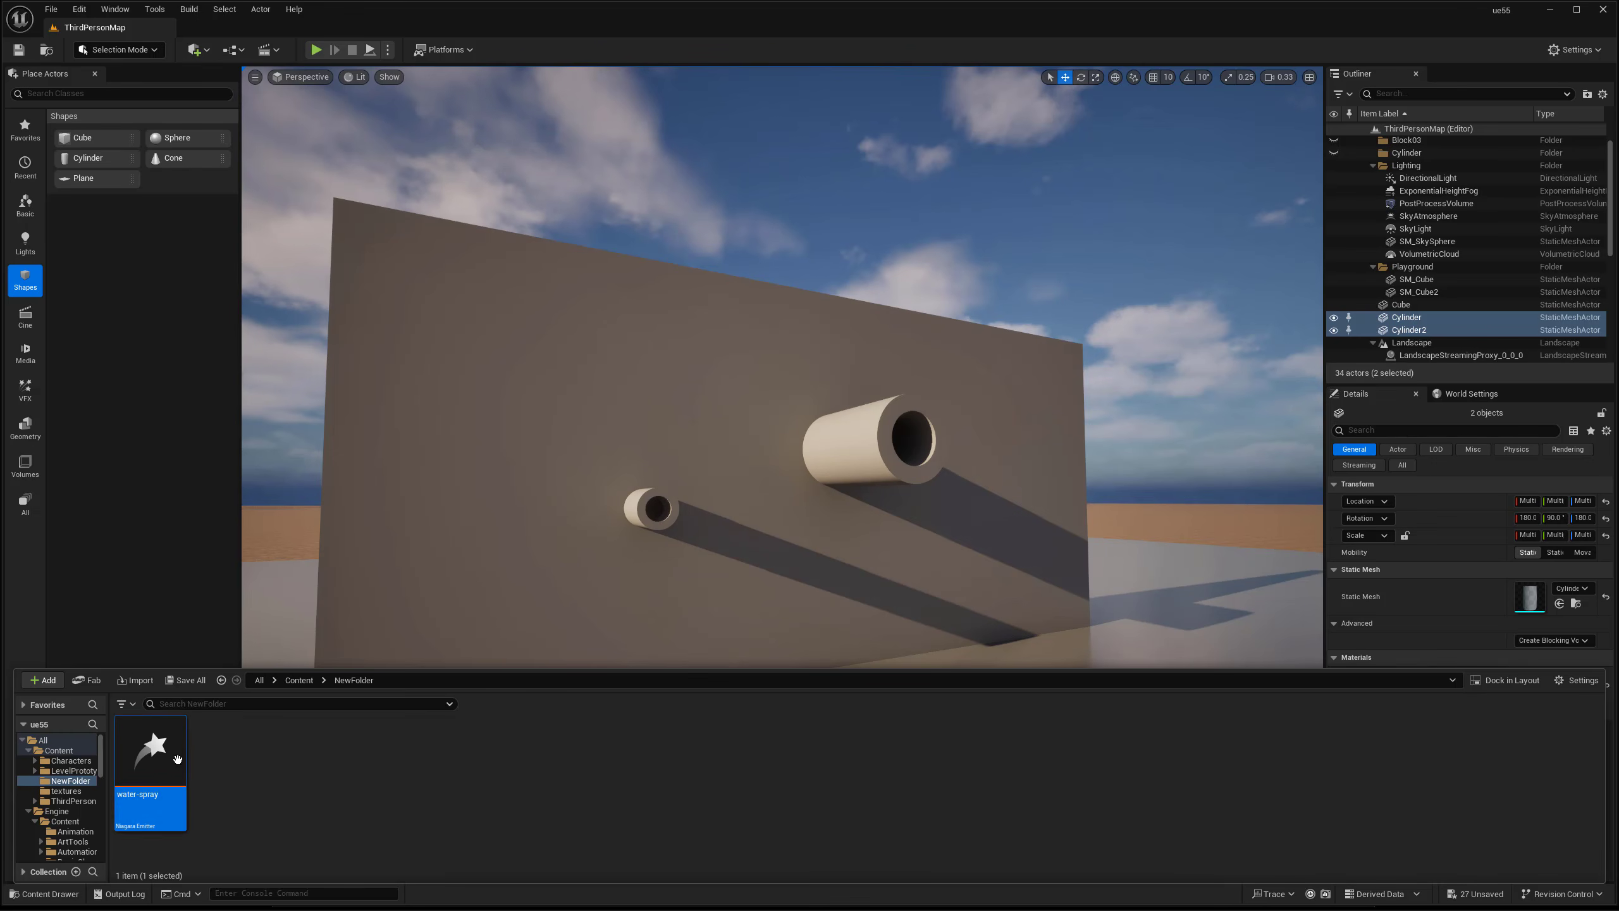
Try to place the water-spray emitter directly into the level near the wall with the pipes.
right_click_drag(454, 591, 485, 599)
key("s")
left_click(45, 893)
mouse_move(150, 762)
left_mouse_down()
mouse_move(665, 462)
mouse_move(154, 751)
mouse_move(470, 568)
mouse_move(453, 578)
left_mouse_up()
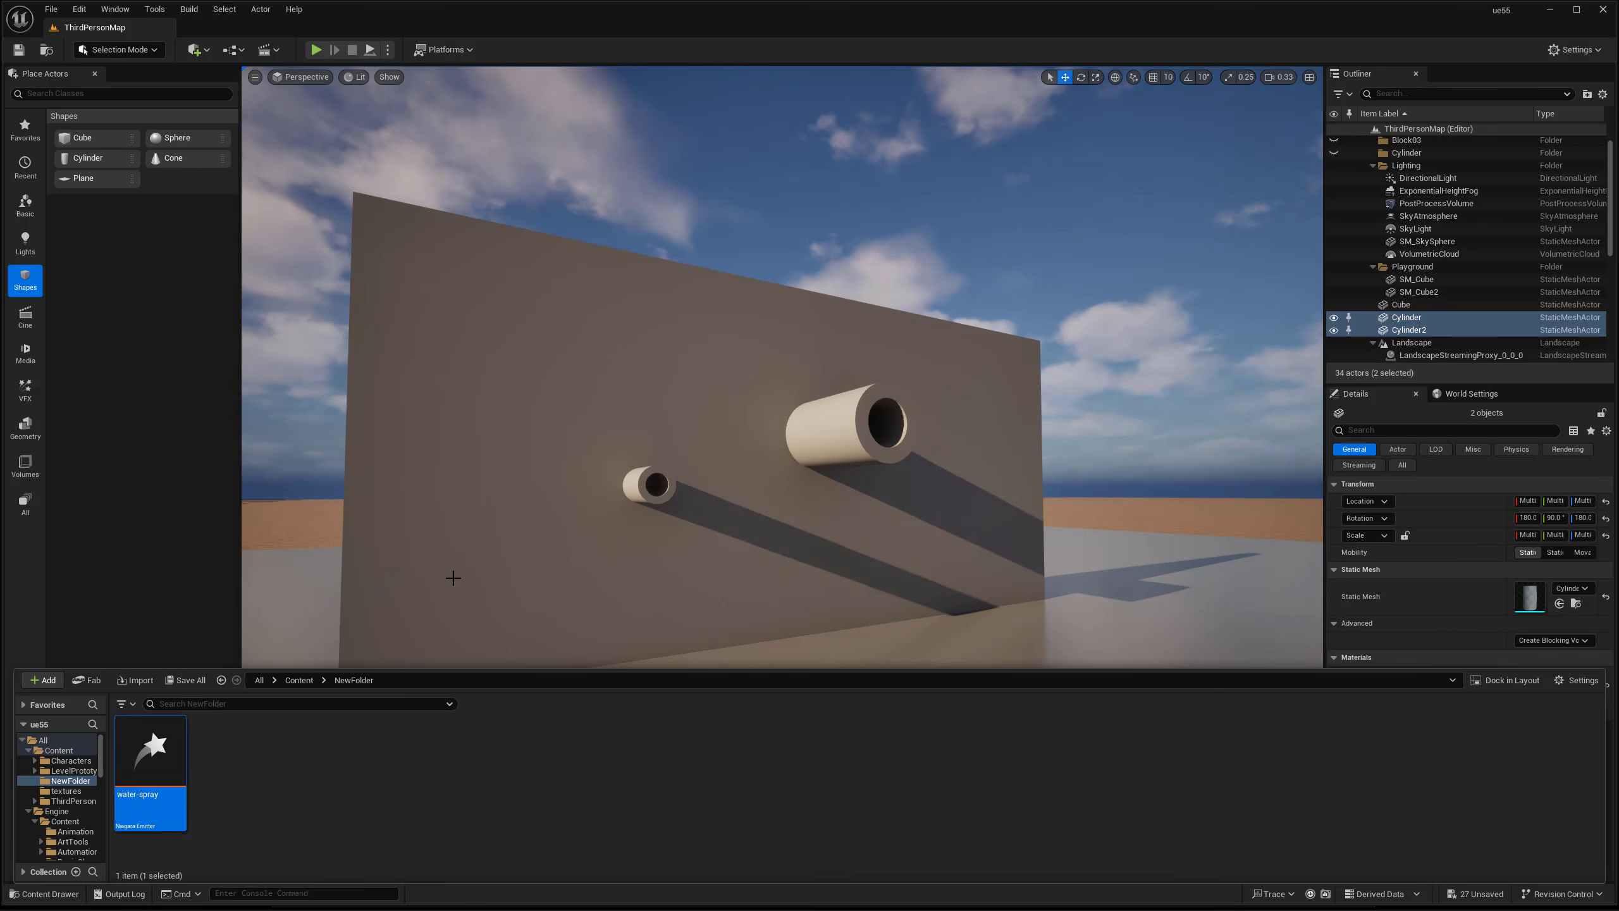
key("s")
right_click_drag(480, 546, 476, 549)
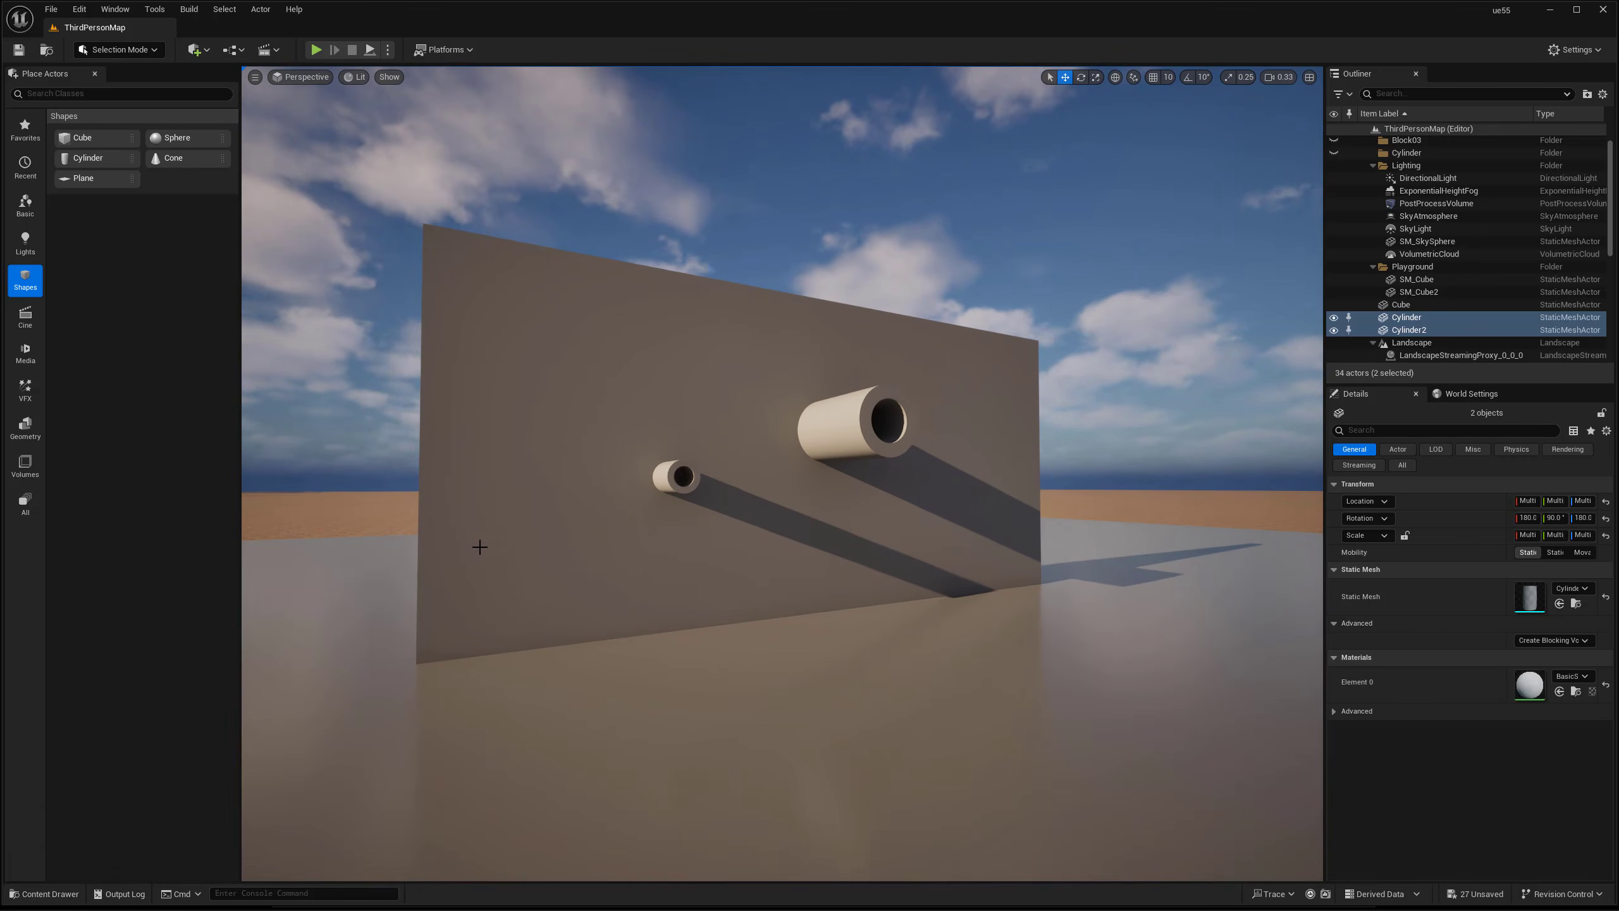
key("w")
right_click_drag(861, 573, 864, 559)
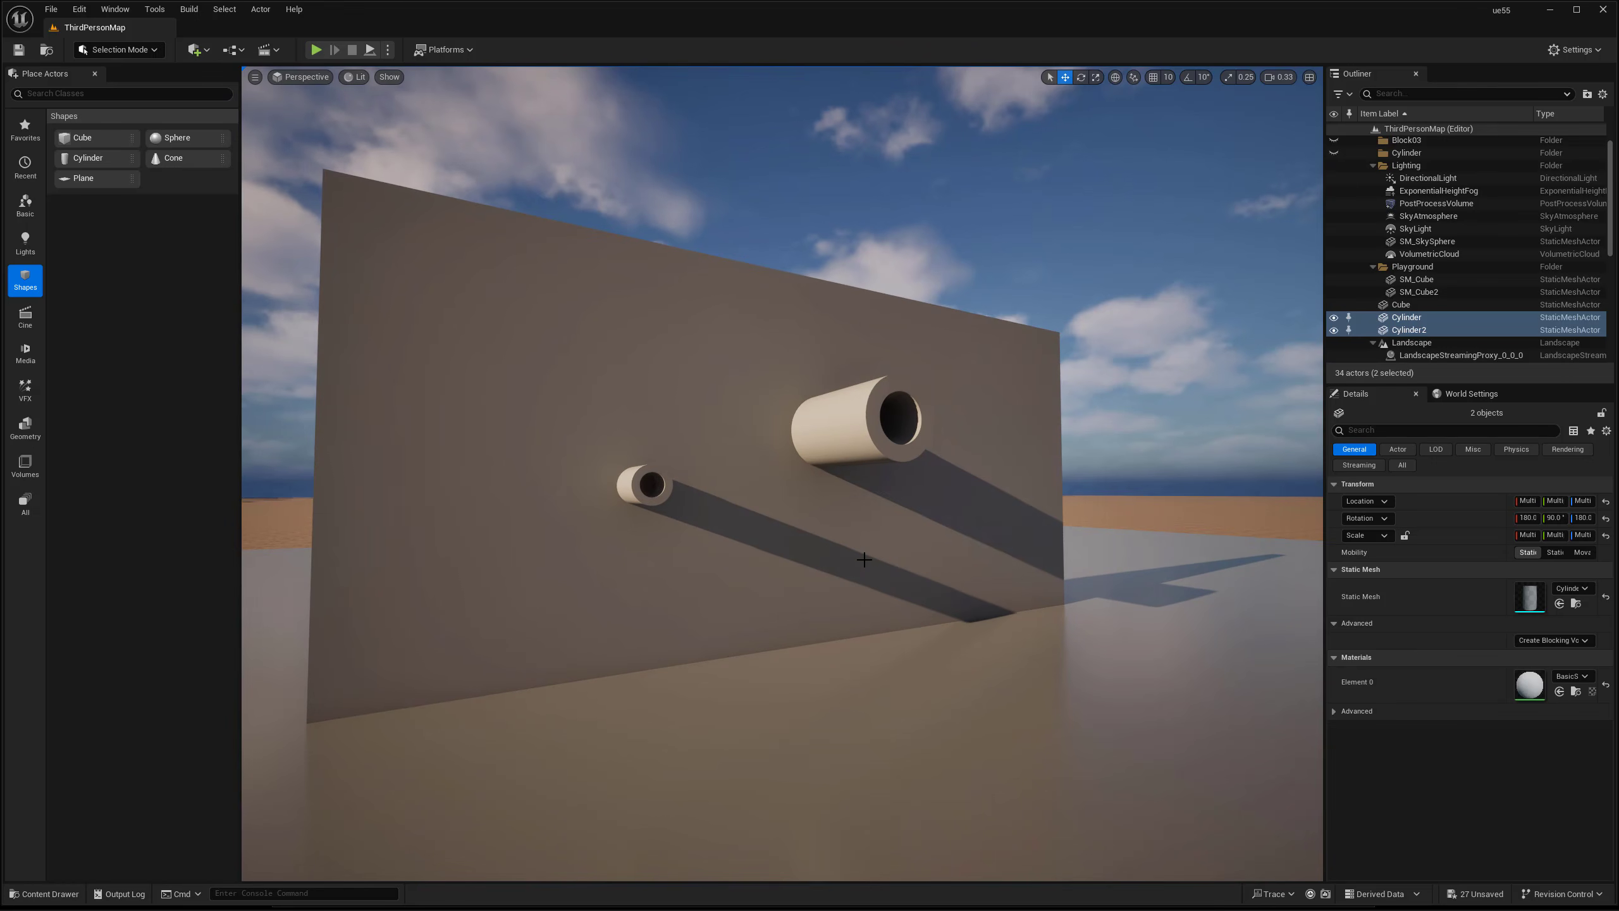
left_click(68, 887)
left_click(271, 813)
right_click(244, 779)
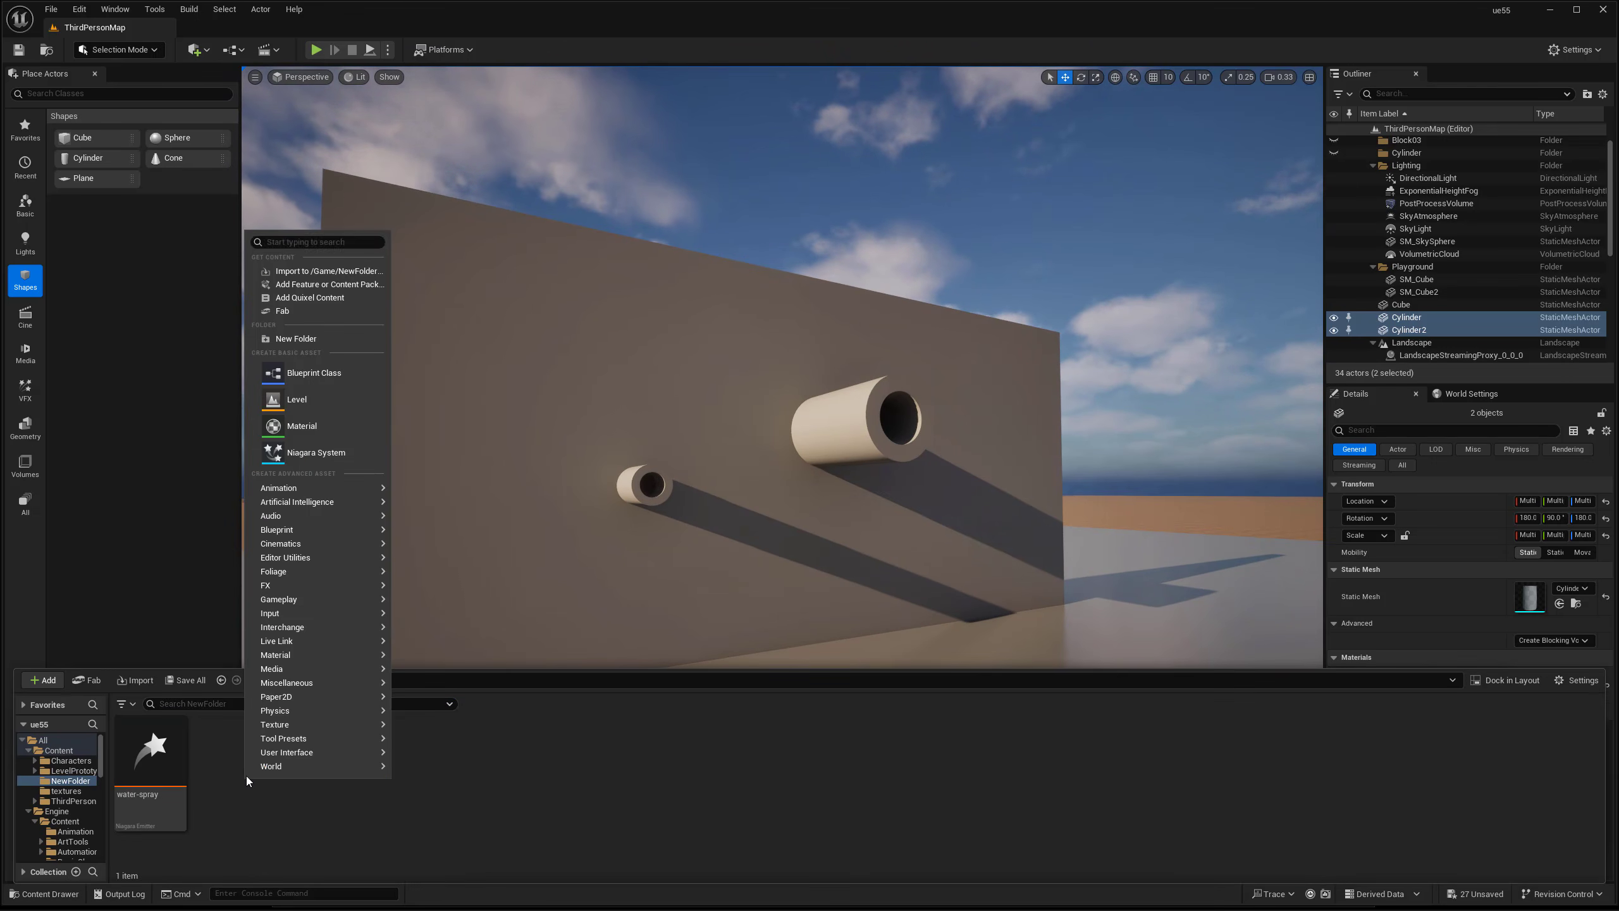
mouse_move(282, 589)
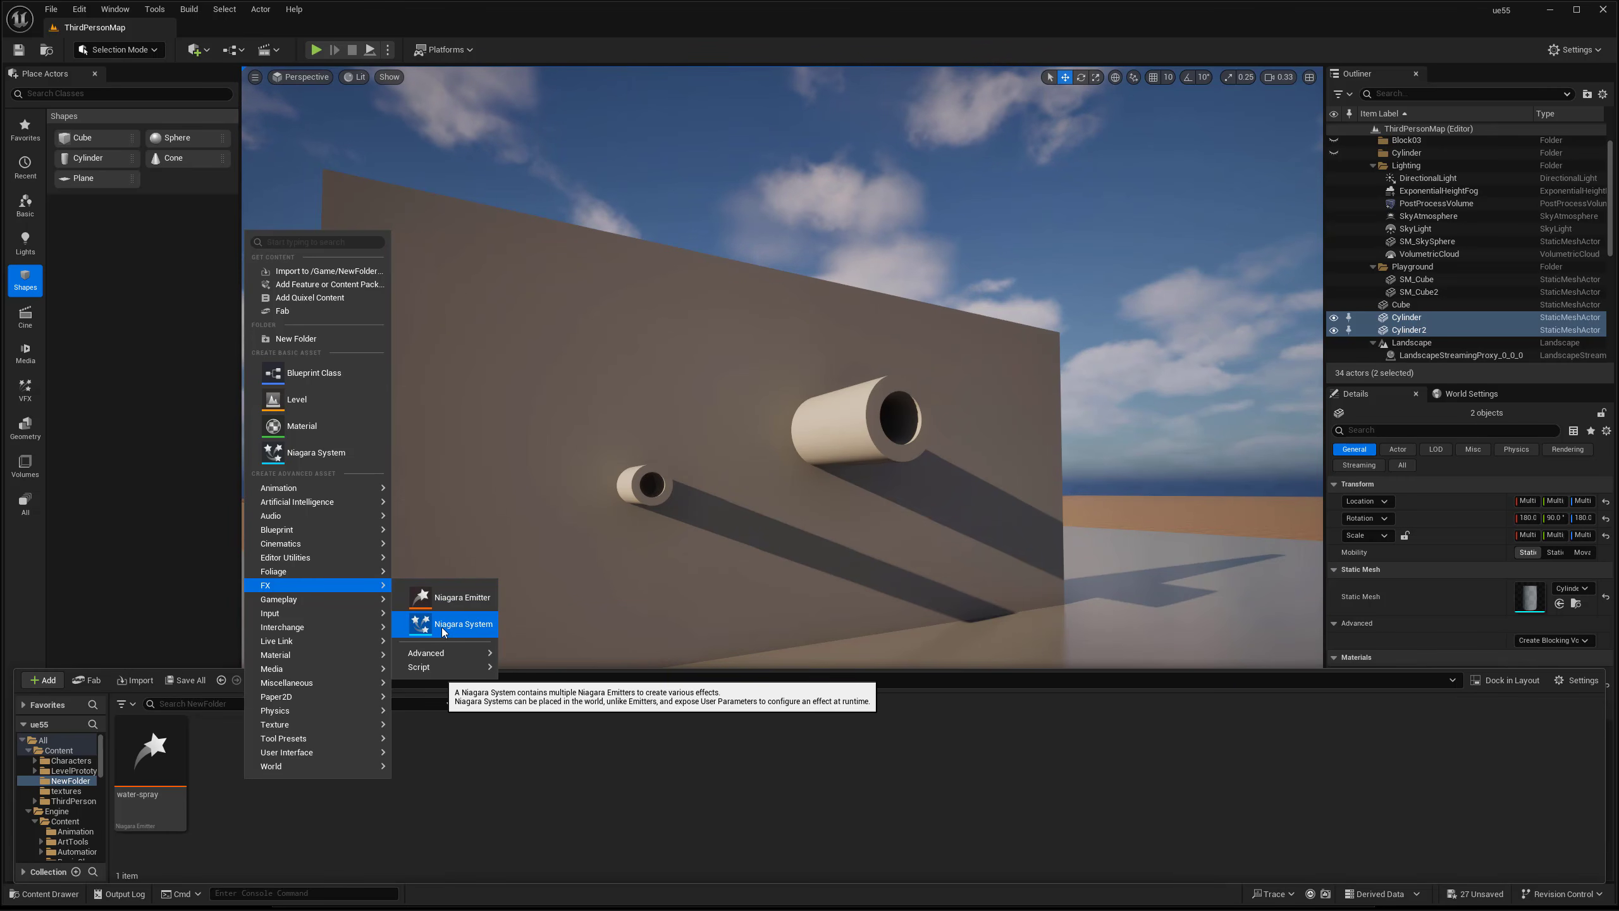
mouse_move(373, 585)
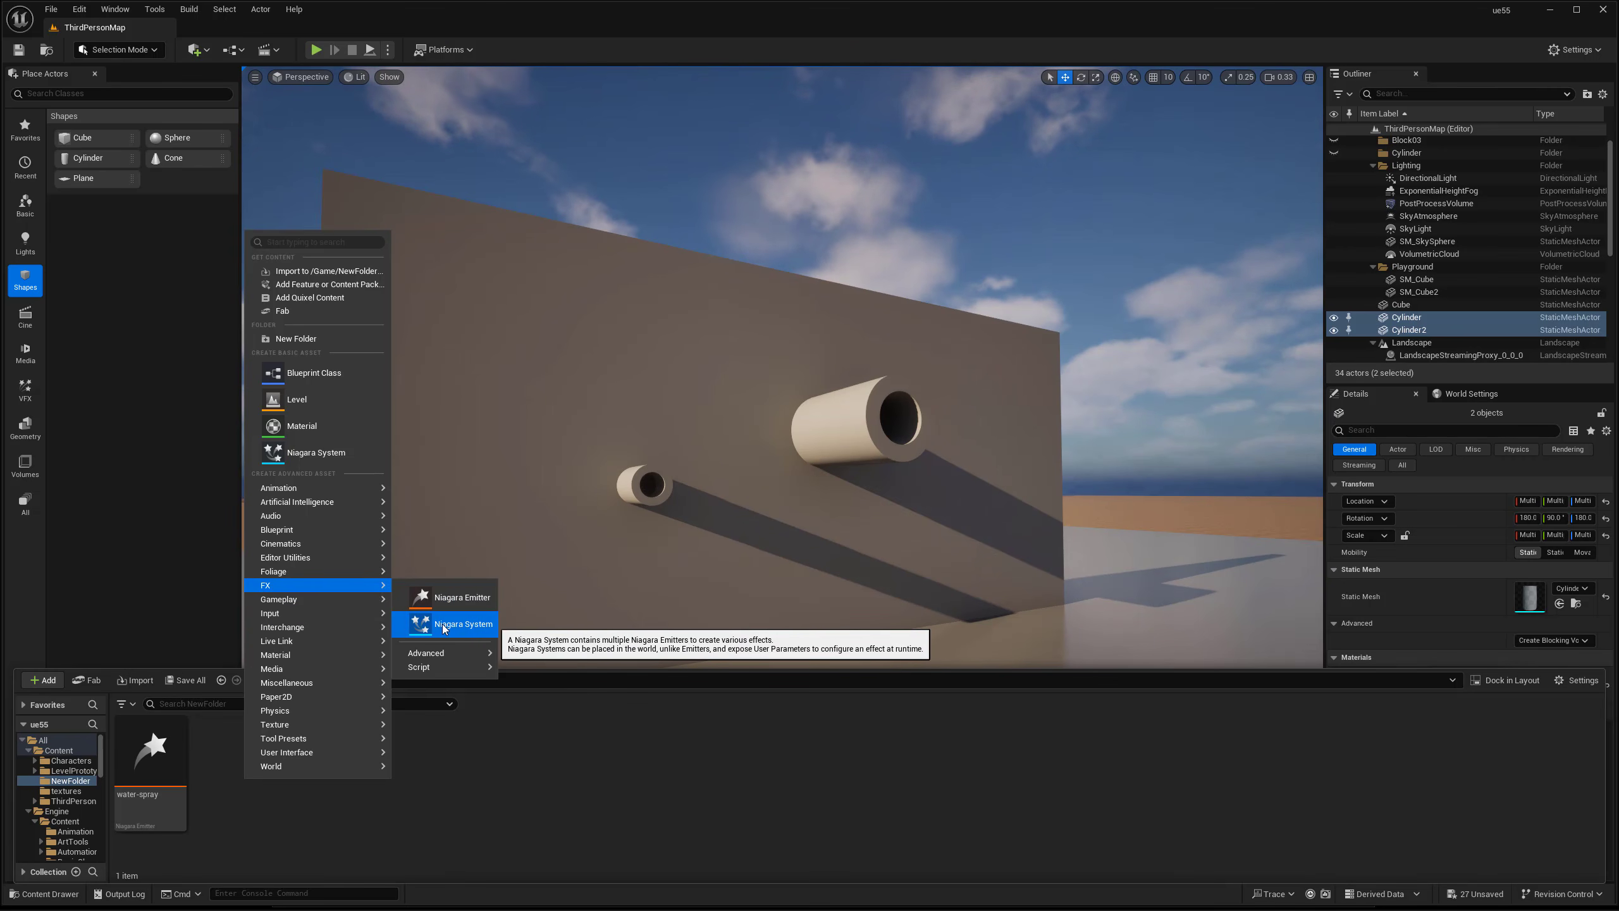
left_click(456, 800)
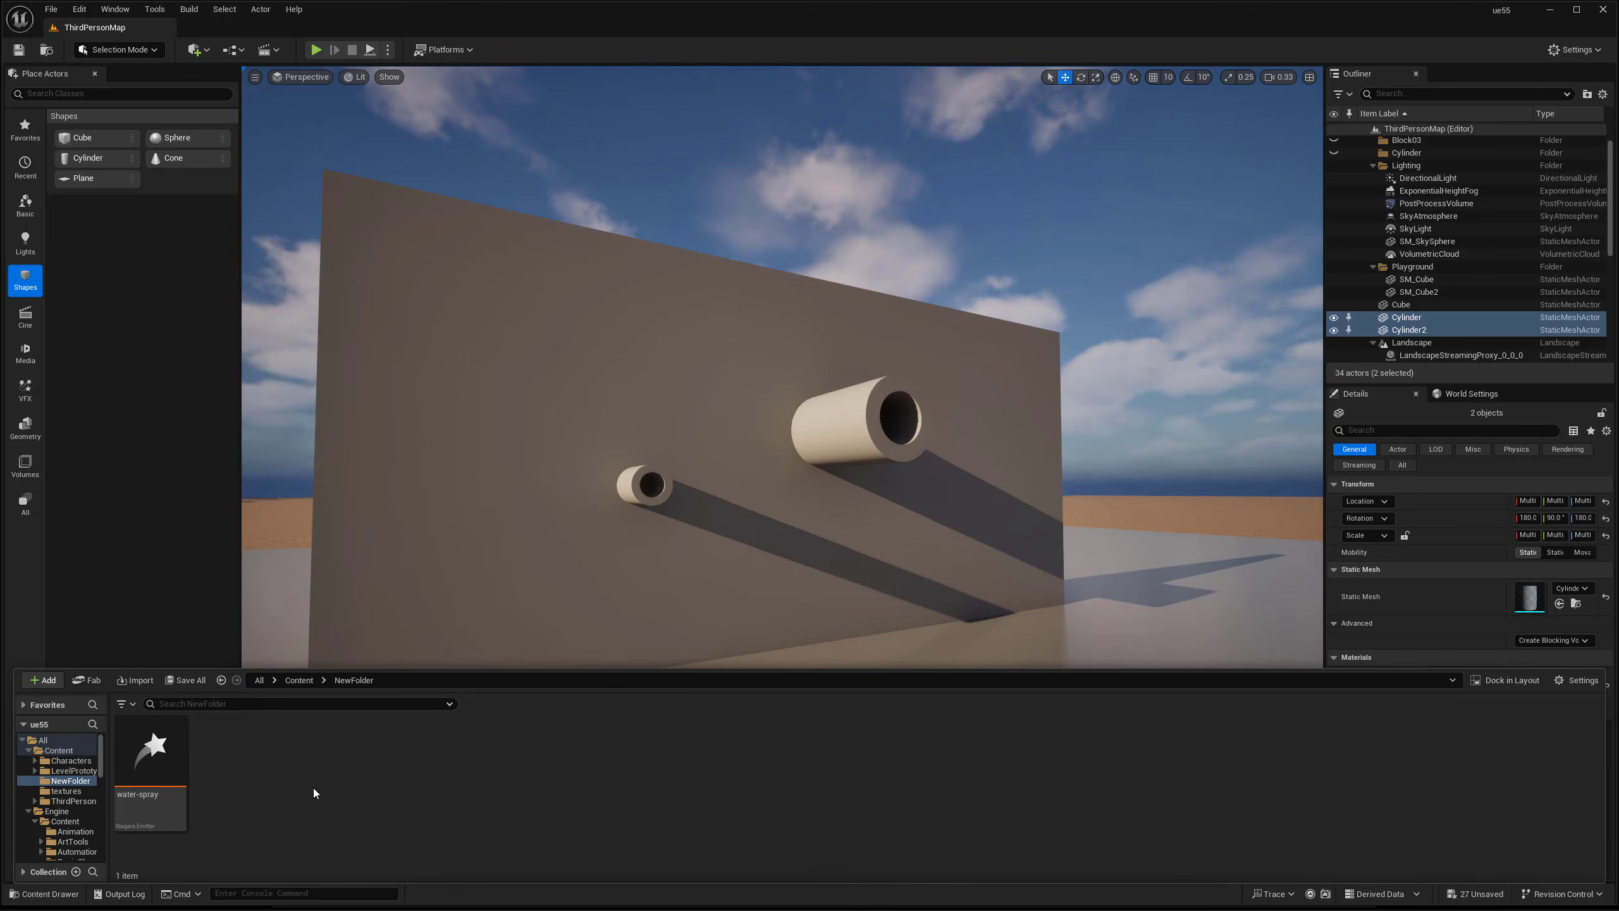
Create a Niagara System from the water-spray emitter, keeping the name water-spray_System.
mouse_move(156, 756)
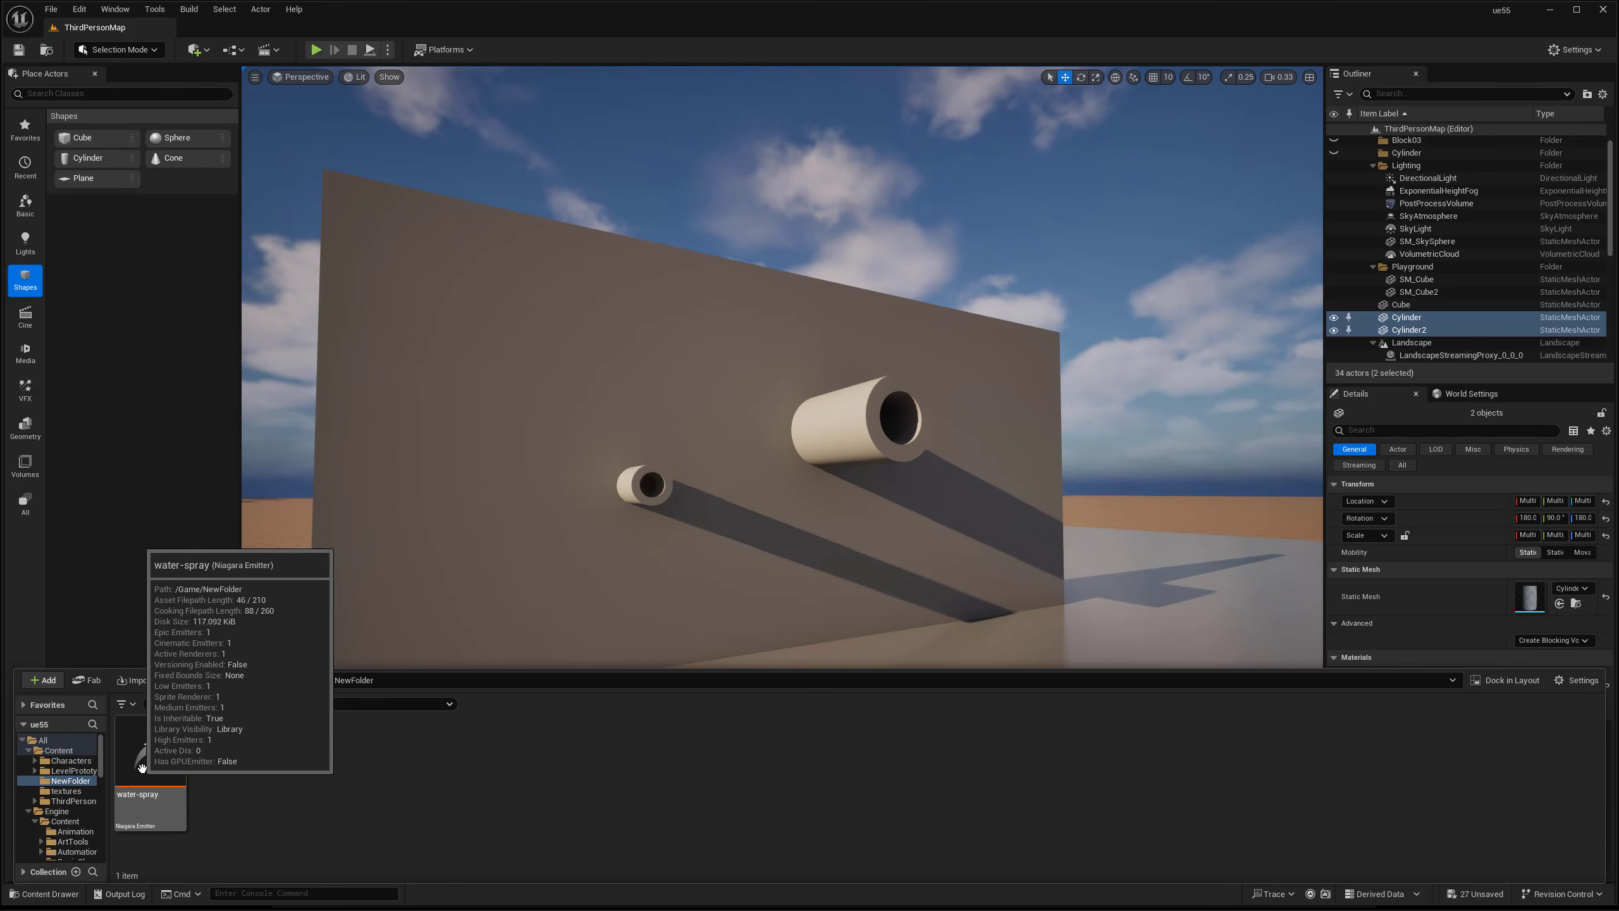
right_click(154, 762)
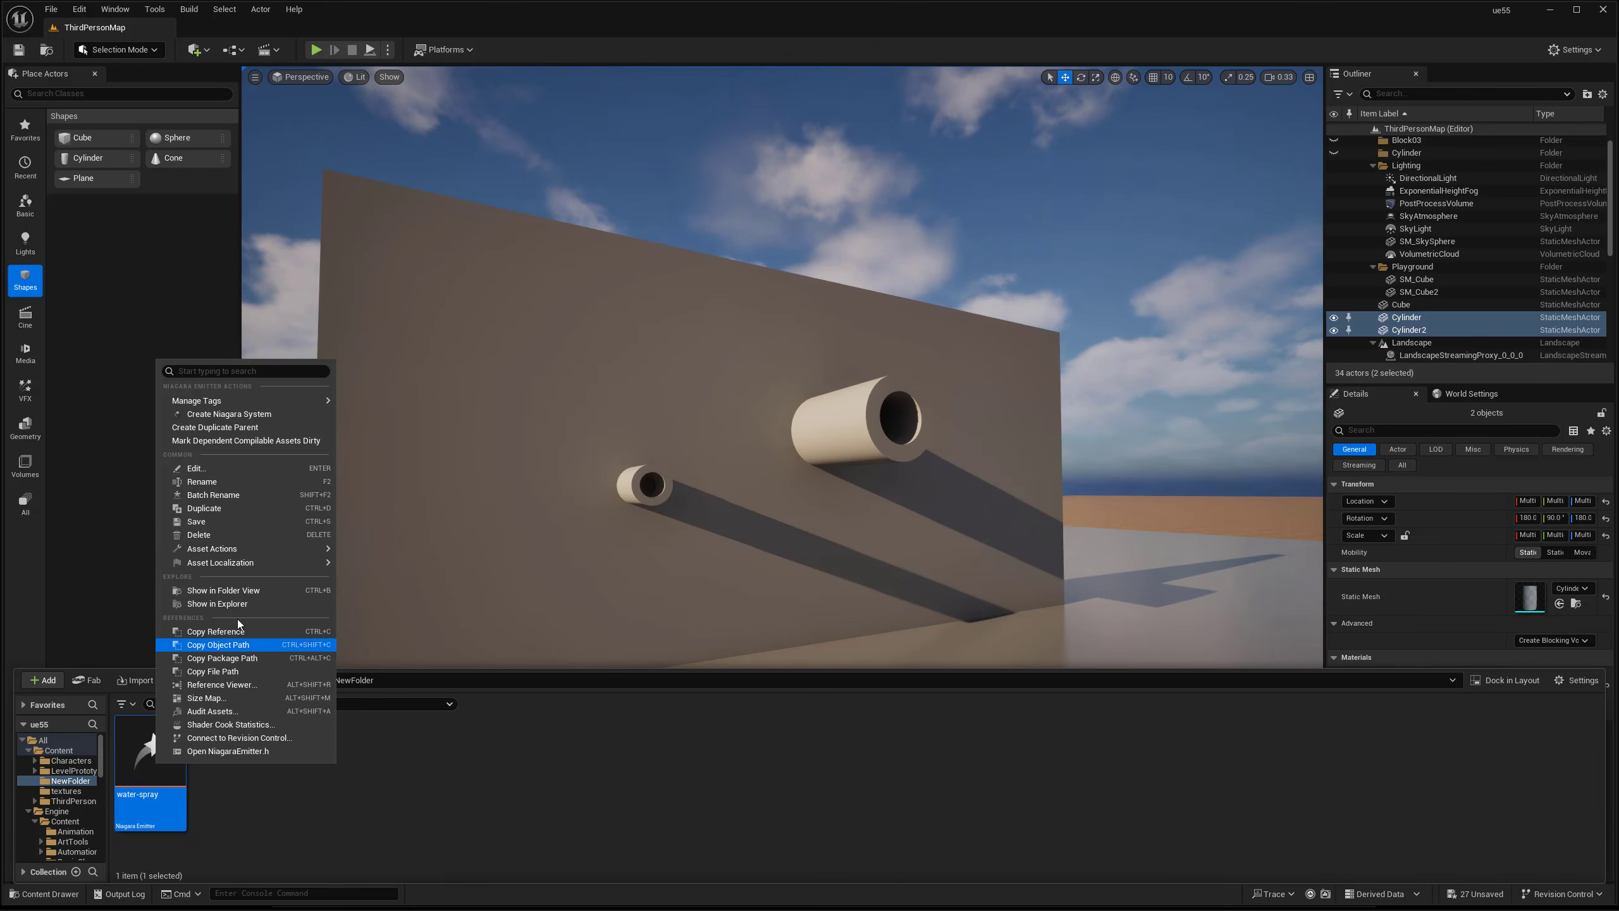
left_click(200, 416)
left_click(386, 781)
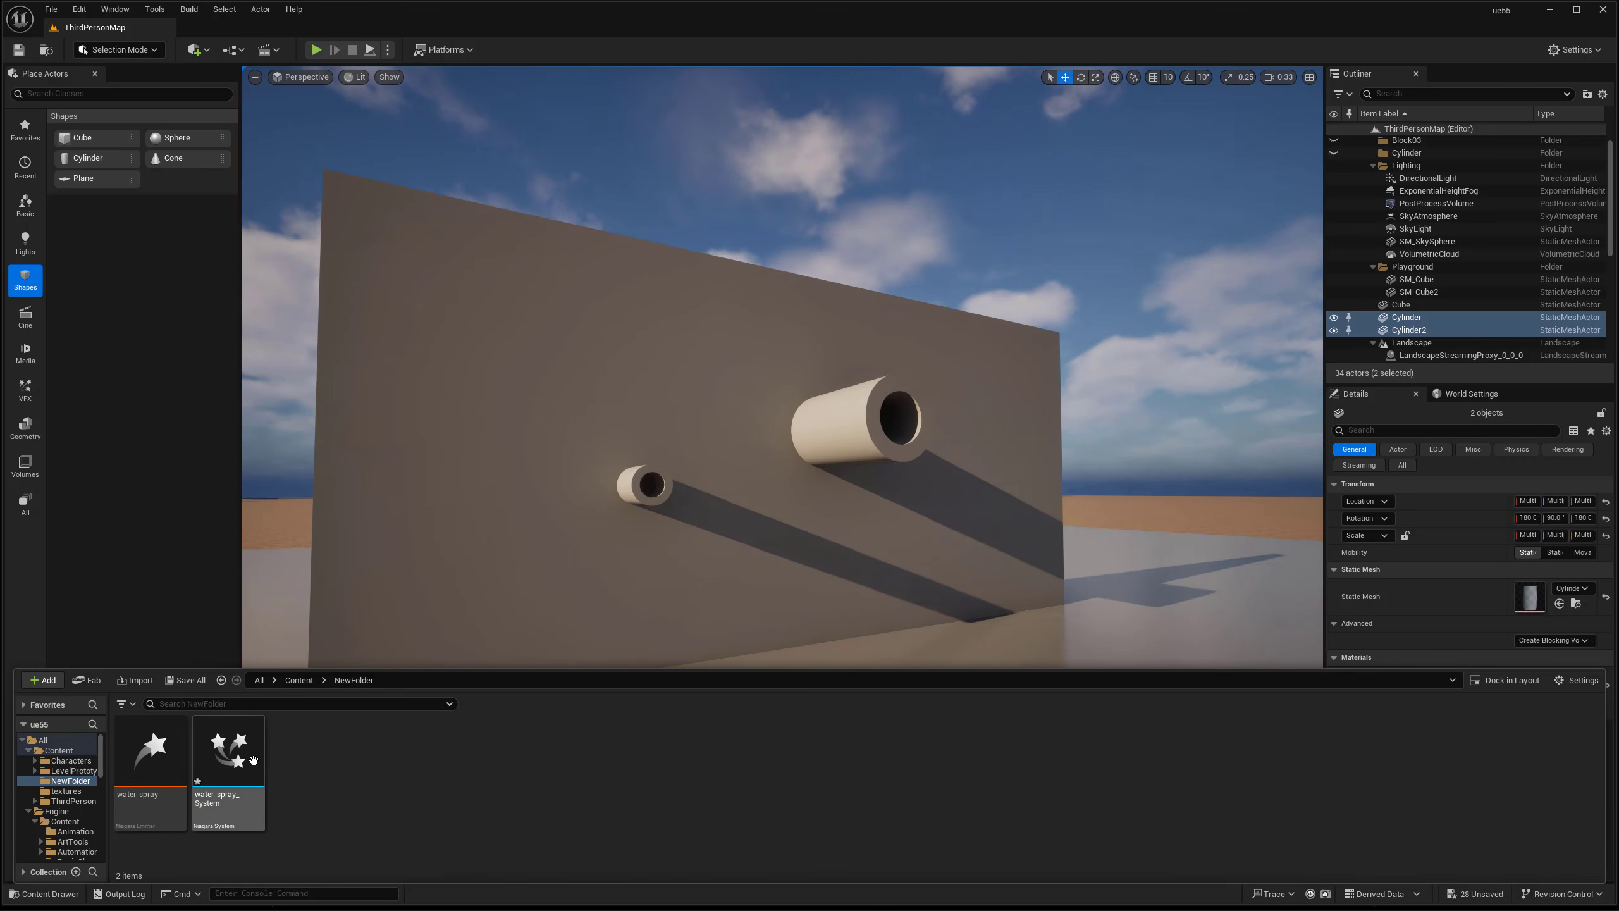
Open water-spray_System, examine its particle spray in the preview, and close its editor.
double_click(231, 753)
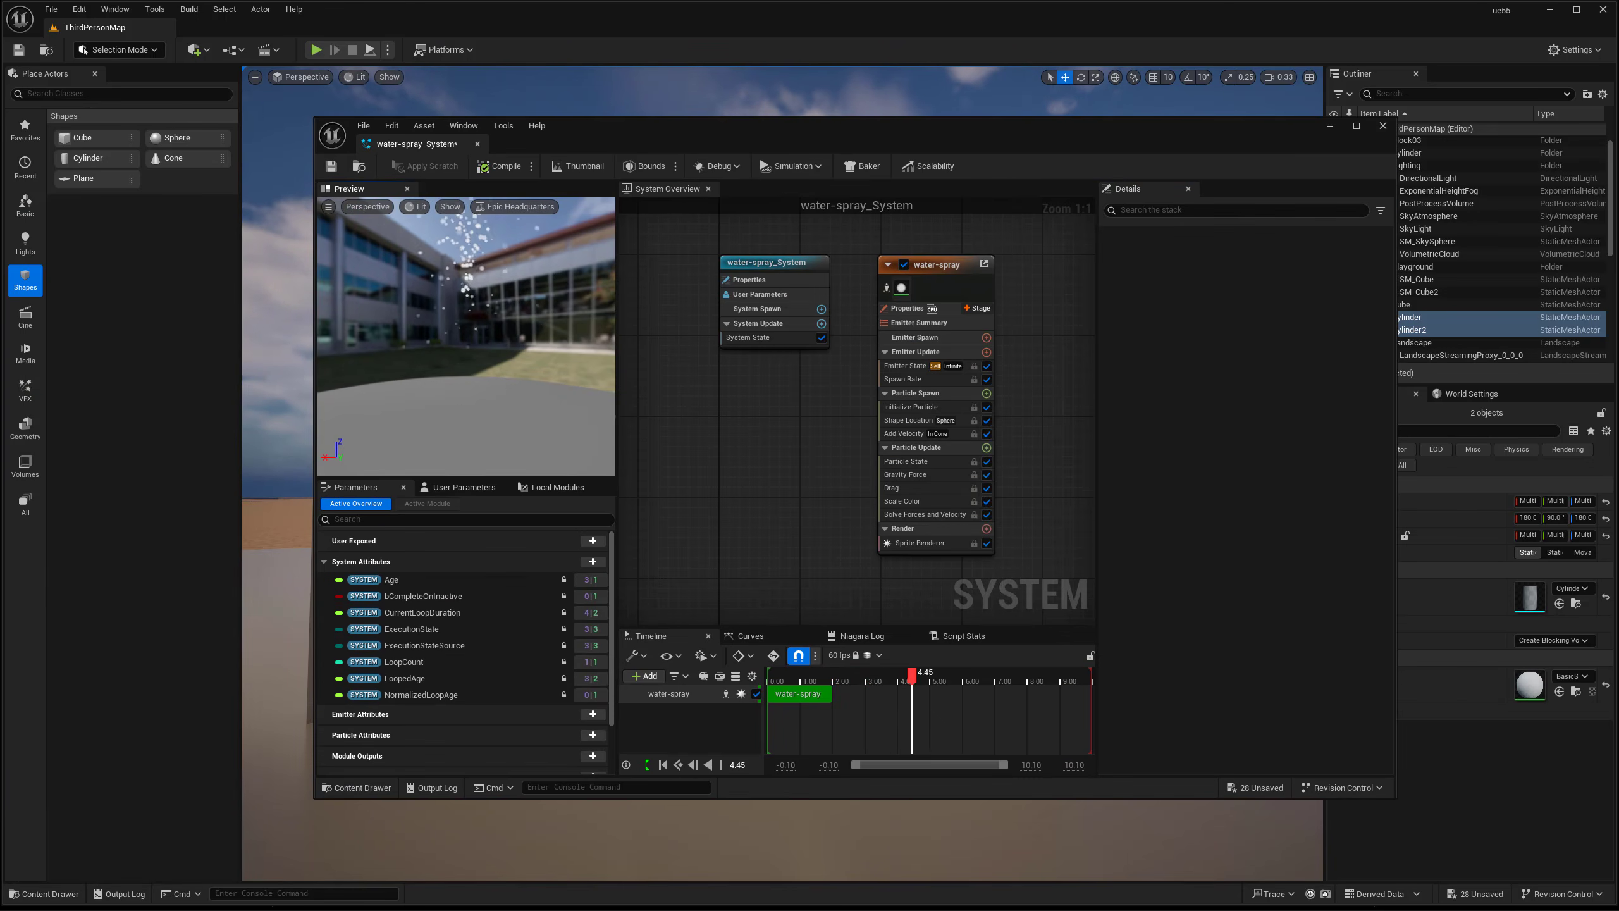
left_click_drag(439, 332, 530, 371)
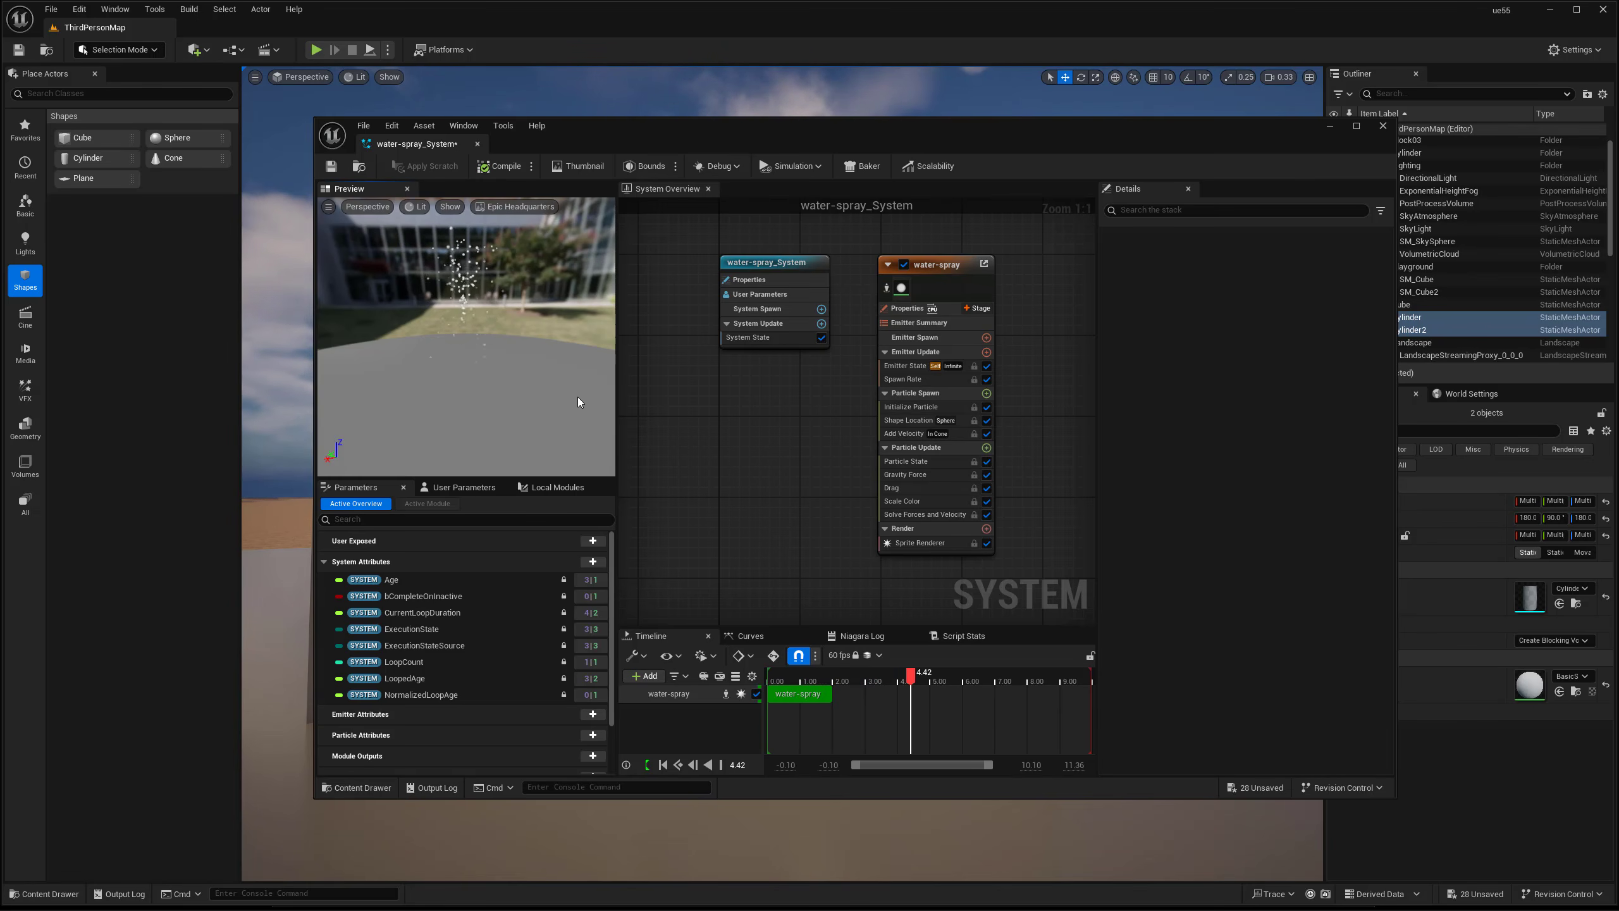
left_click(478, 144)
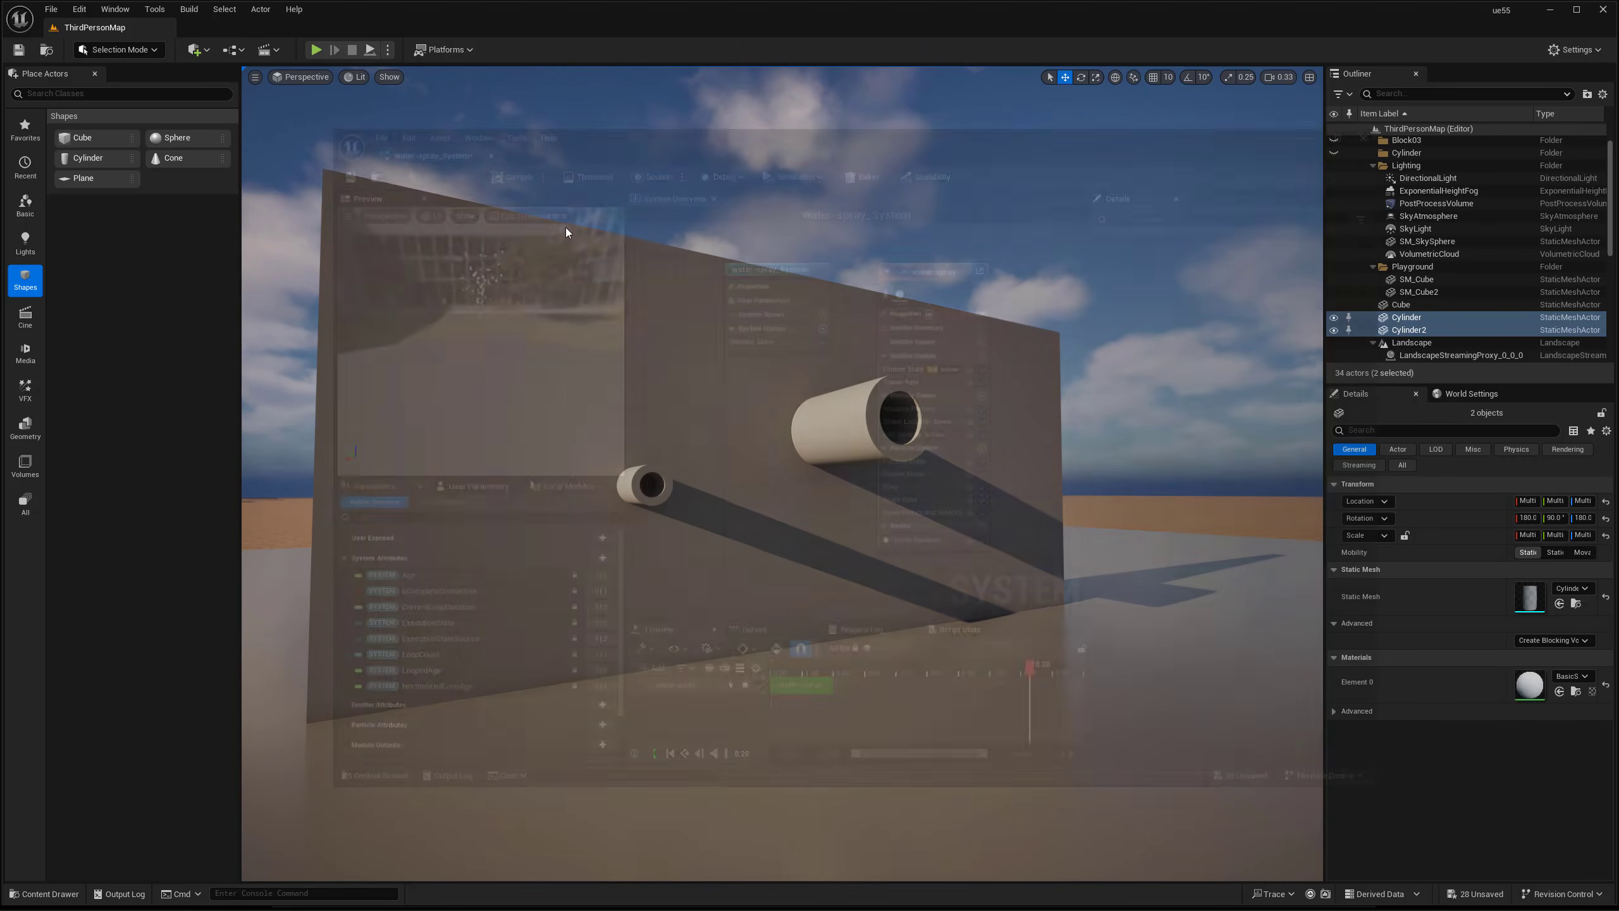
Place water-spray_System into the level on the floor in front of the large pipe.
left_click(45, 893)
left_click(348, 807)
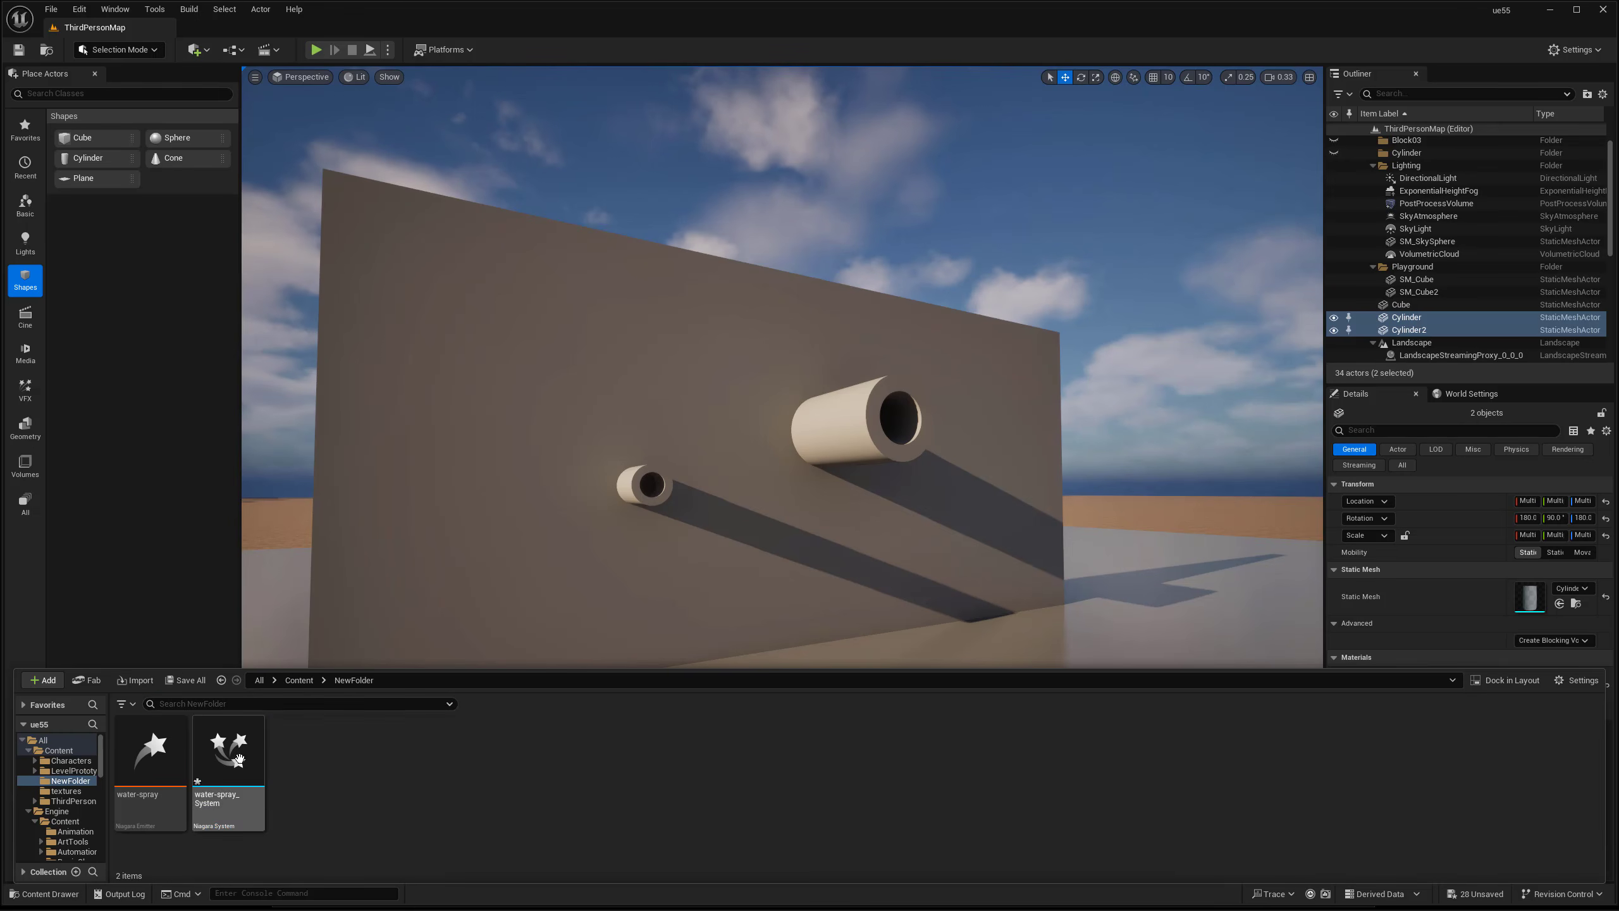
mouse_move(228, 773)
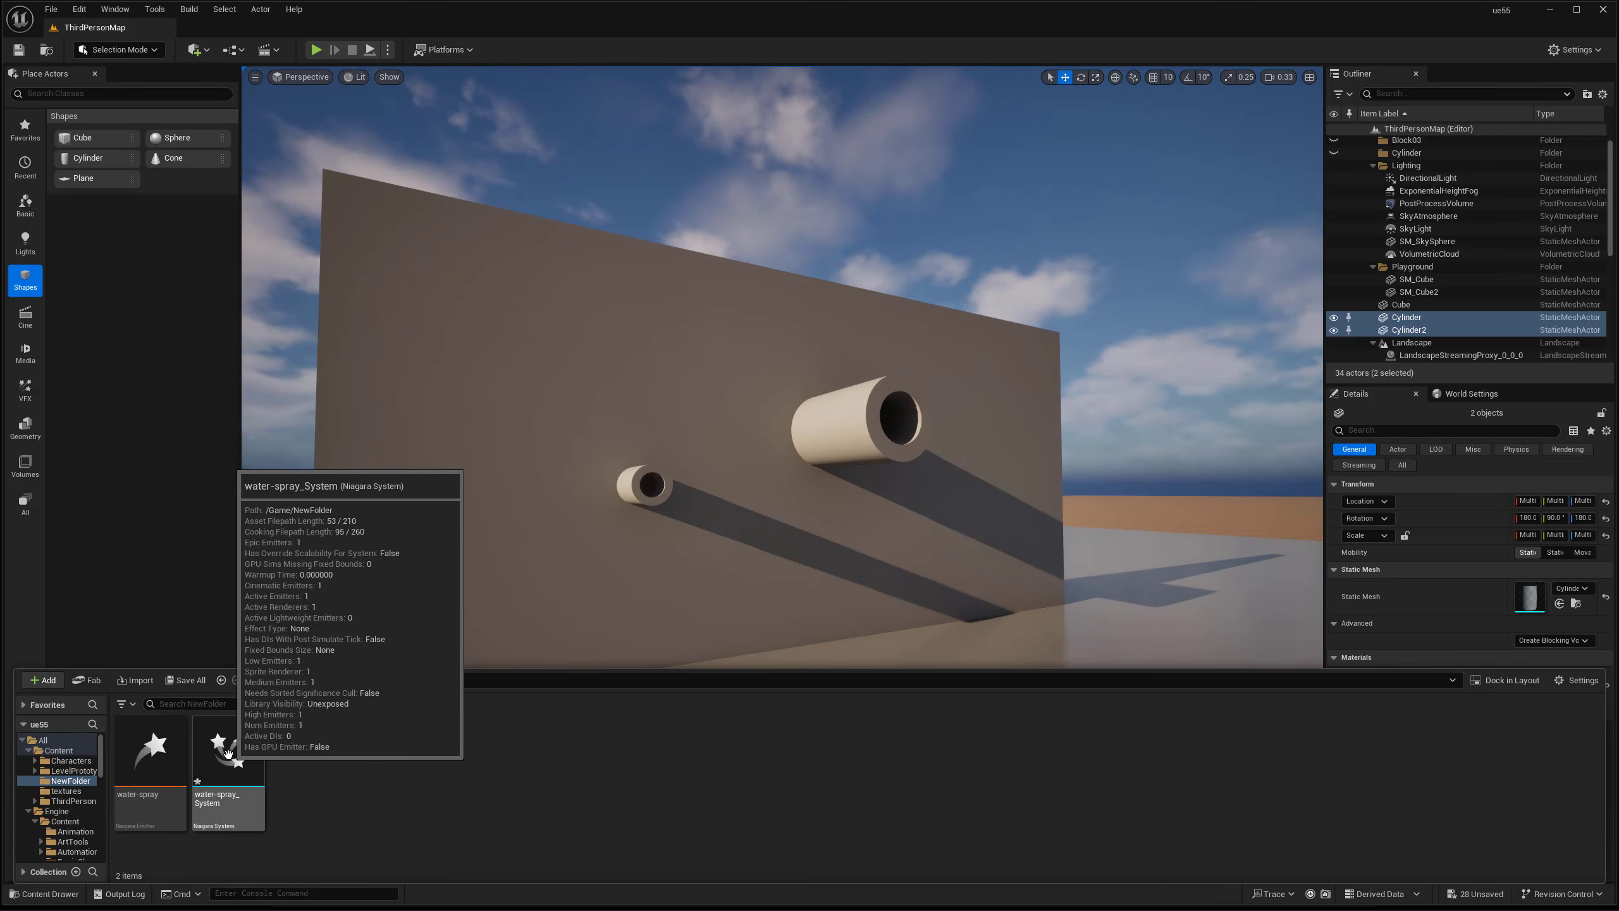
mouse_move(223, 755)
left_mouse_down()
mouse_move(307, 753)
mouse_move(886, 616)
mouse_move(950, 683)
left_mouse_up()
key("a")
right_click_drag(803, 686, 860, 692)
key("g")
key("g")
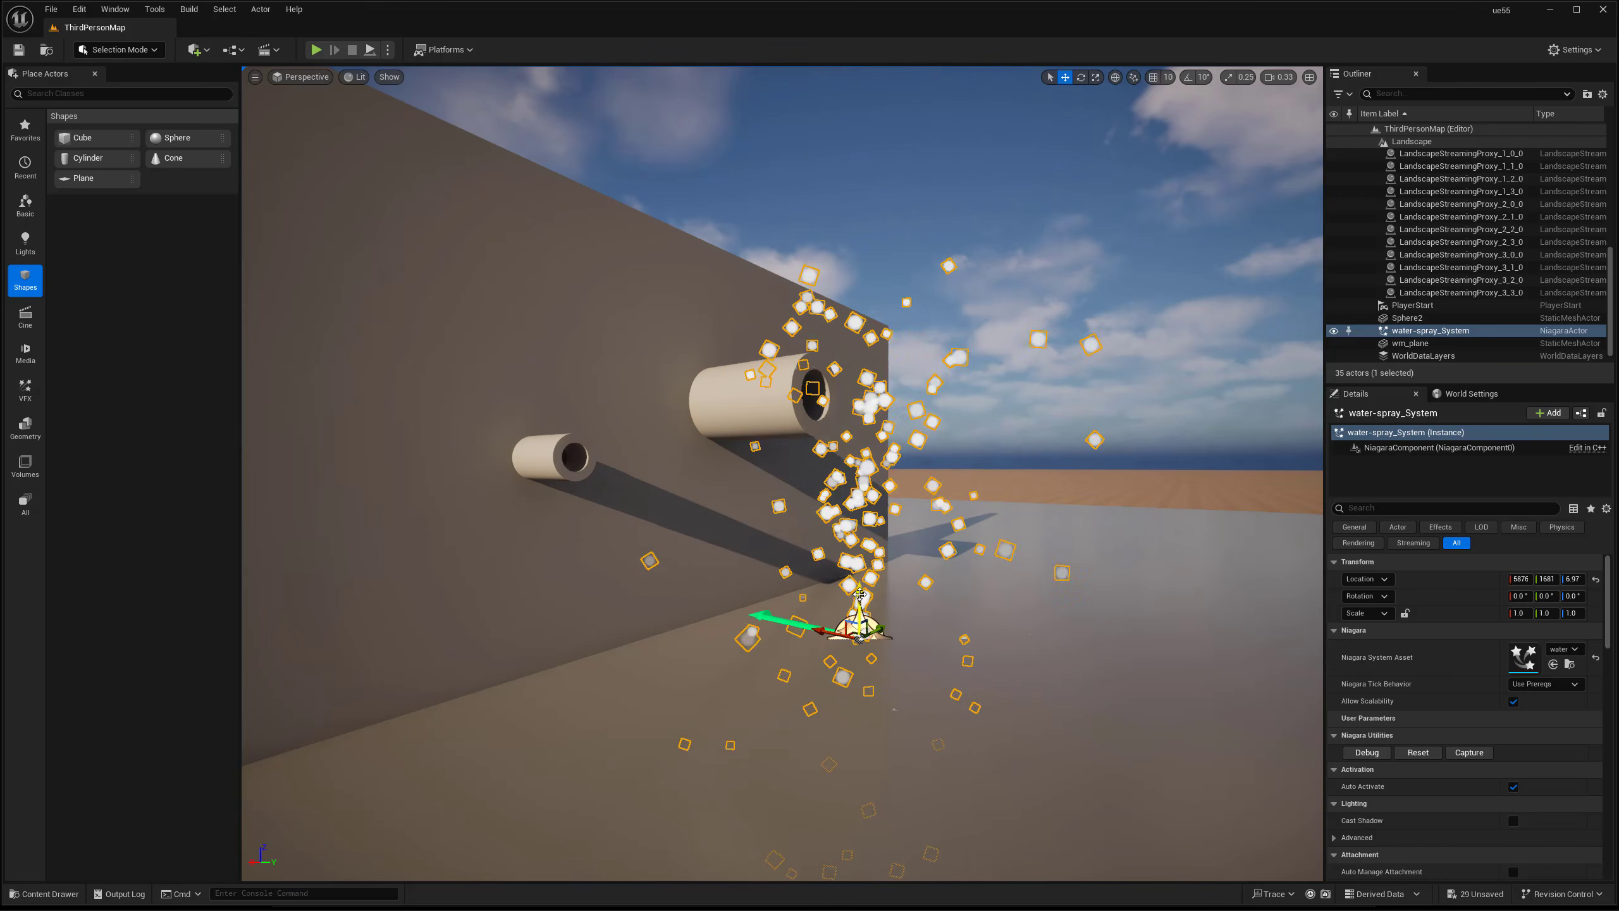
Raise water-spray_System to a Z location of about 202, level with the large pipe's opening.
left_click_drag(862, 582, 868, 350)
key("g")
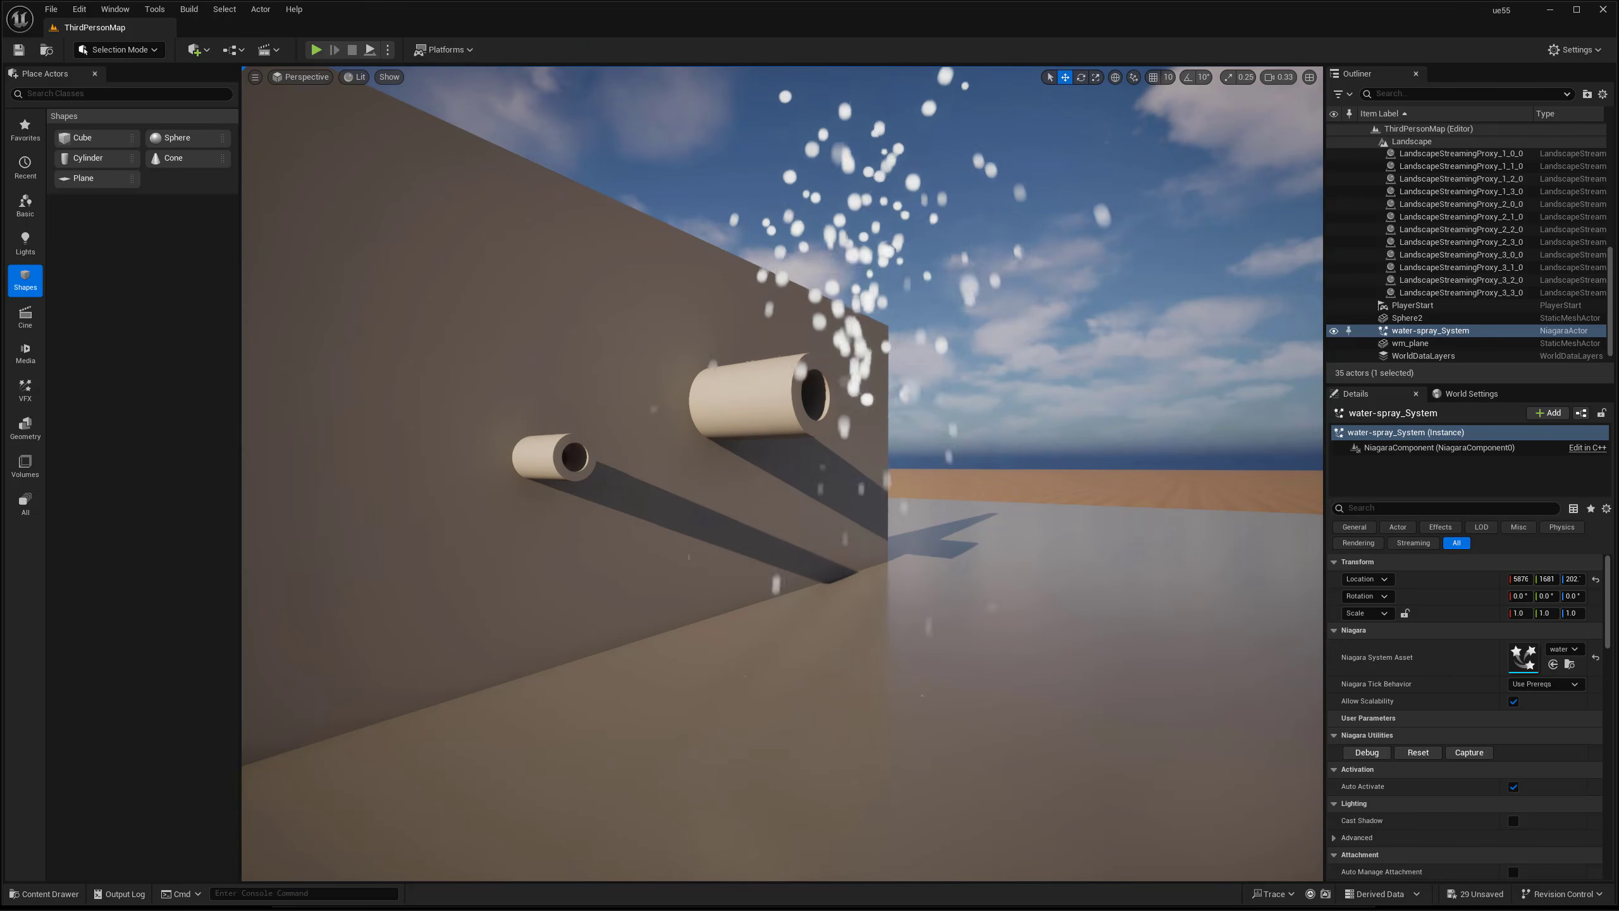
key("d")
right_click_drag(868, 350, 844, 324)
right_click_drag(830, 451, 870, 446)
key("a")
key("g")
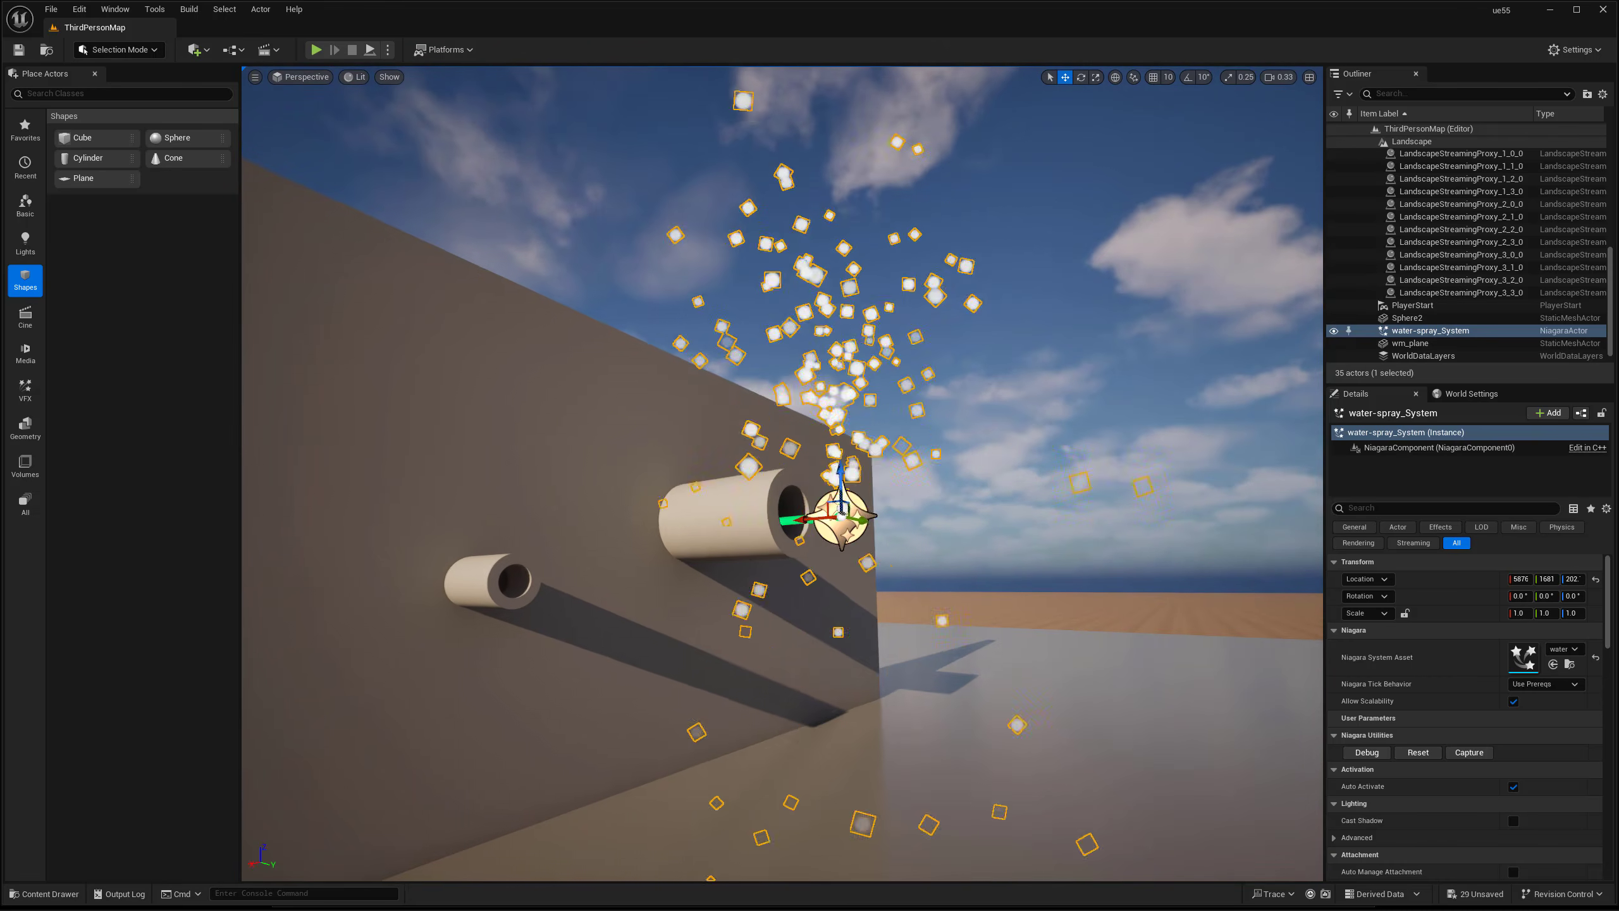
Rotate water-spray_System by about 90° so it sprays horizontally outward, away from the wall.
key("e")
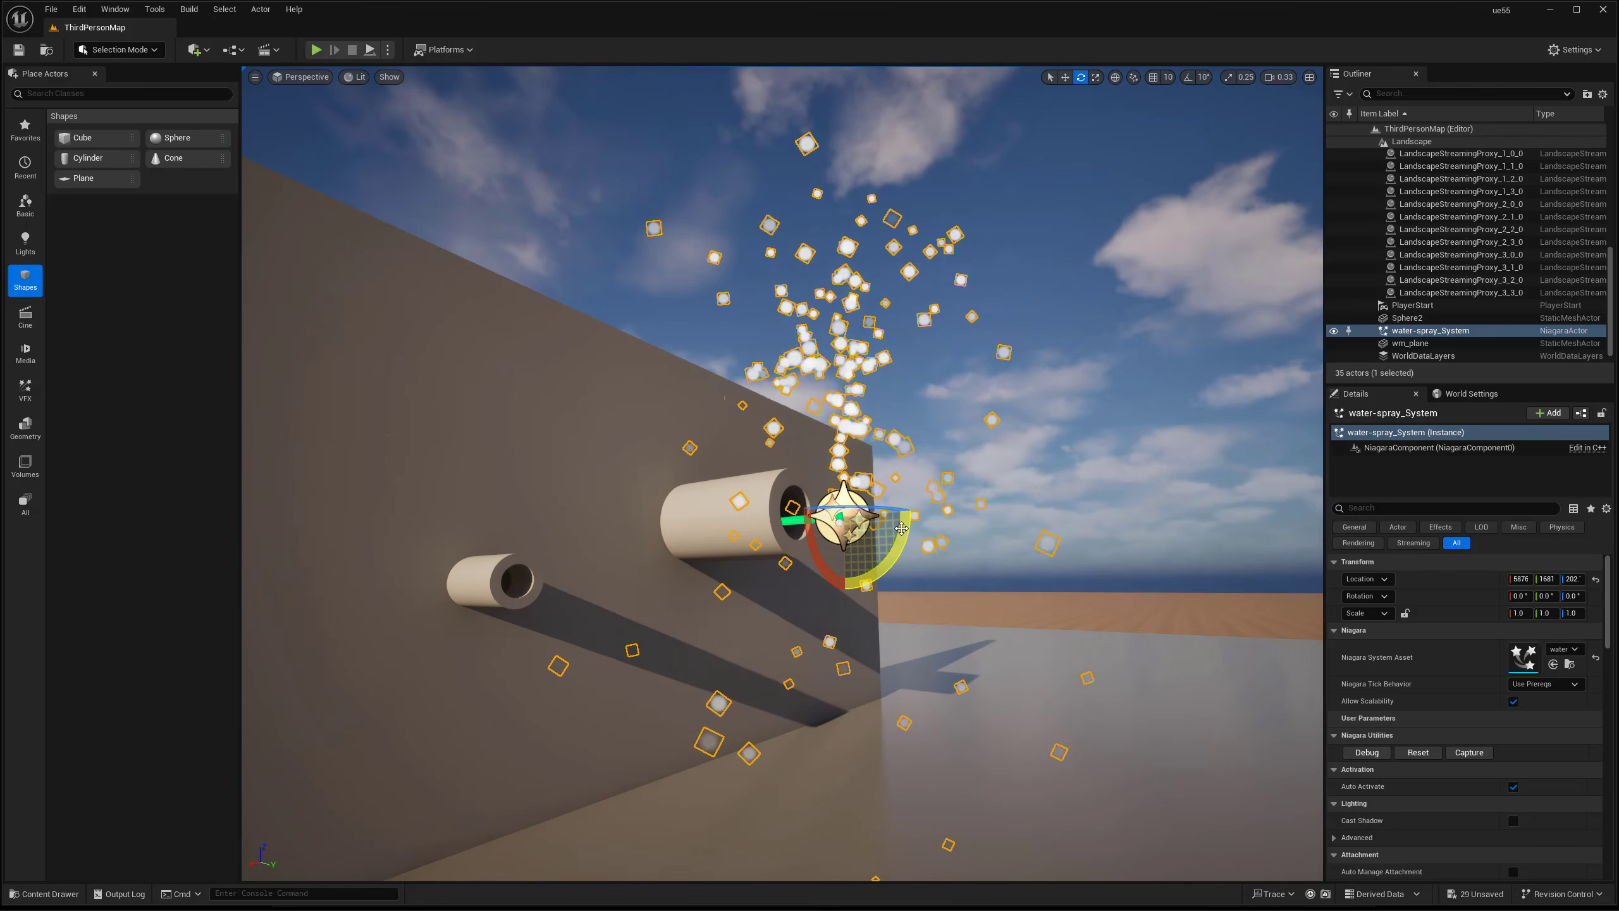
left_click_drag(911, 537, 908, 623)
key("w")
key("g")
right_click_drag(901, 542, 962, 569)
scroll(910, 535, "down", 3)
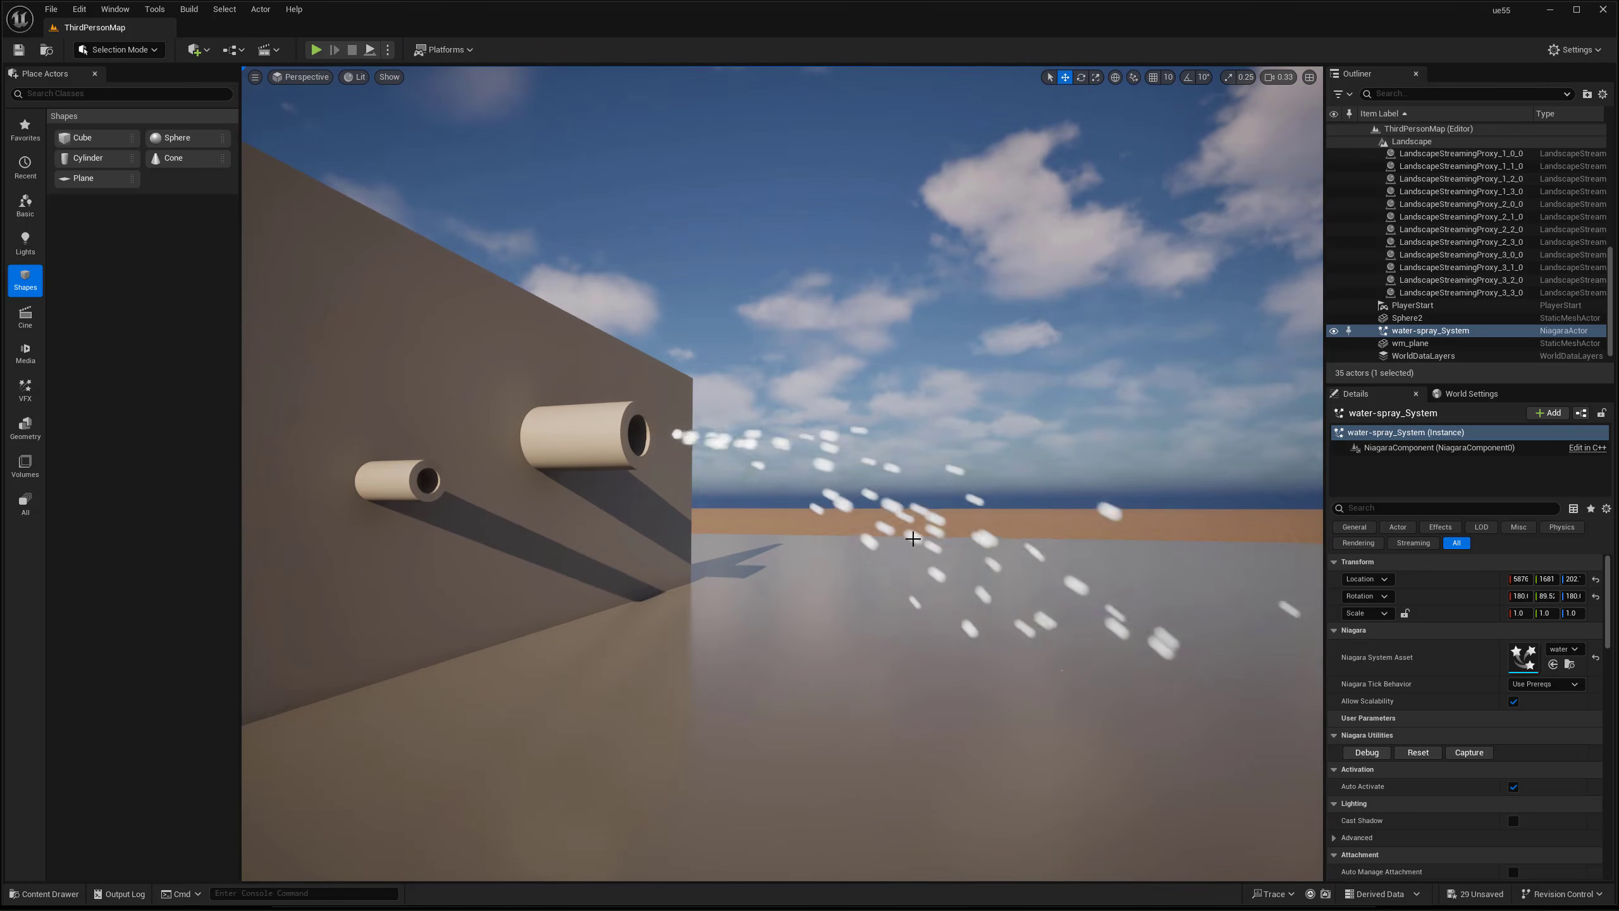
Move water-spray_System back to the mouth of the large pipe and centre it in the opening.
right_click_drag(815, 500, 796, 485)
scroll(815, 500, "up", 4)
key("g")
left_click_drag(675, 456, 615, 457)
key("d")
right_click_drag(615, 457, 447, 444)
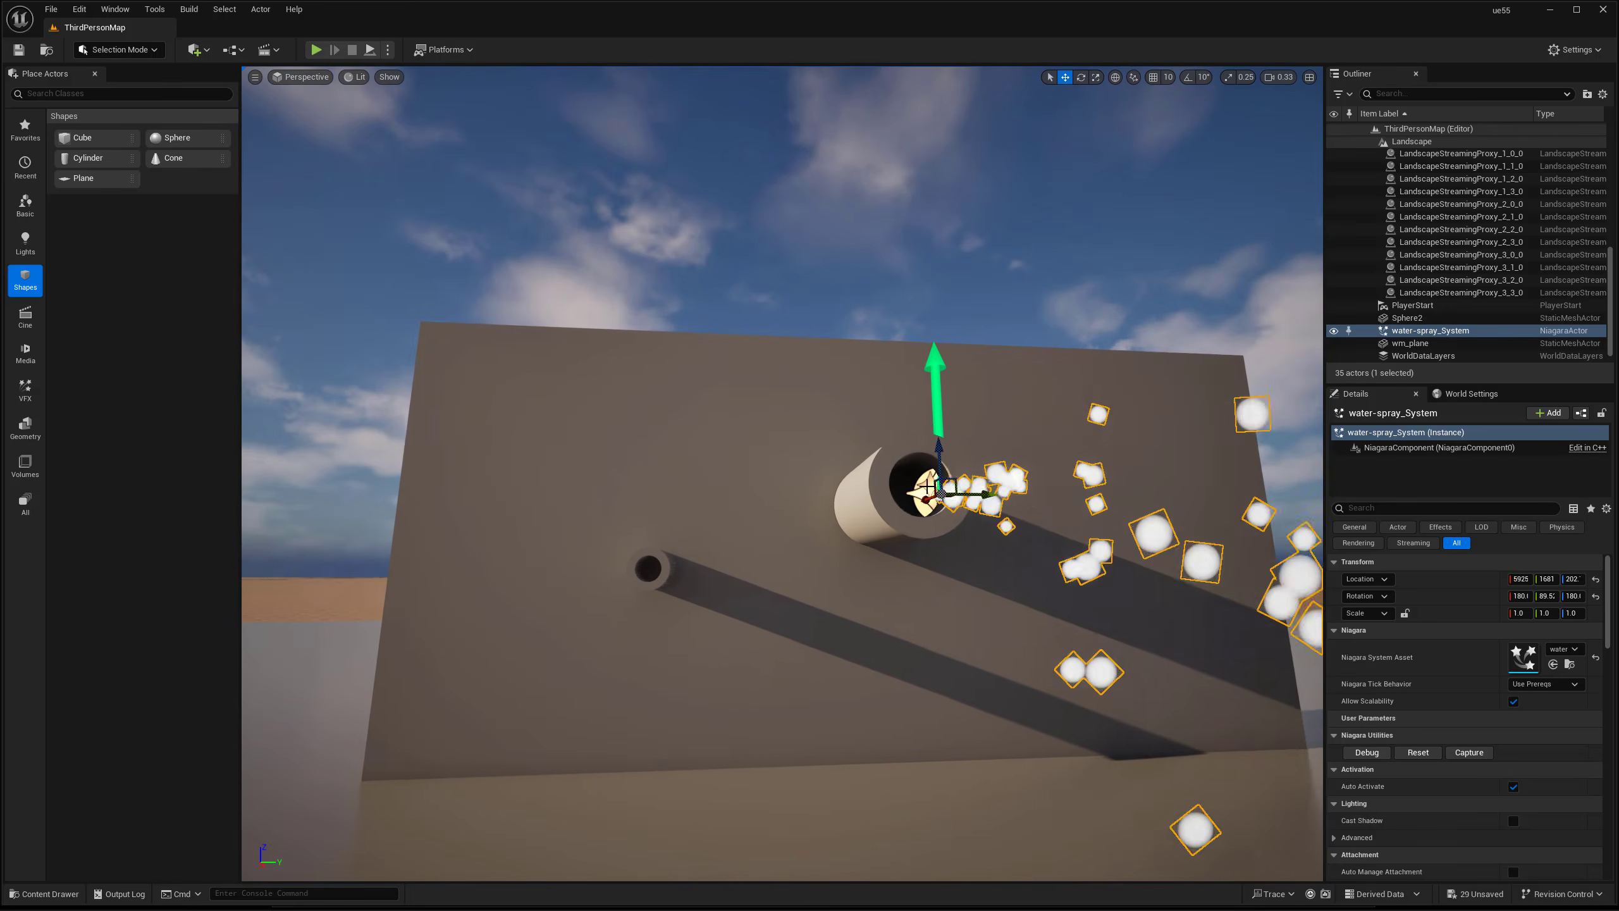
left_click_drag(979, 496, 940, 493)
key("g")
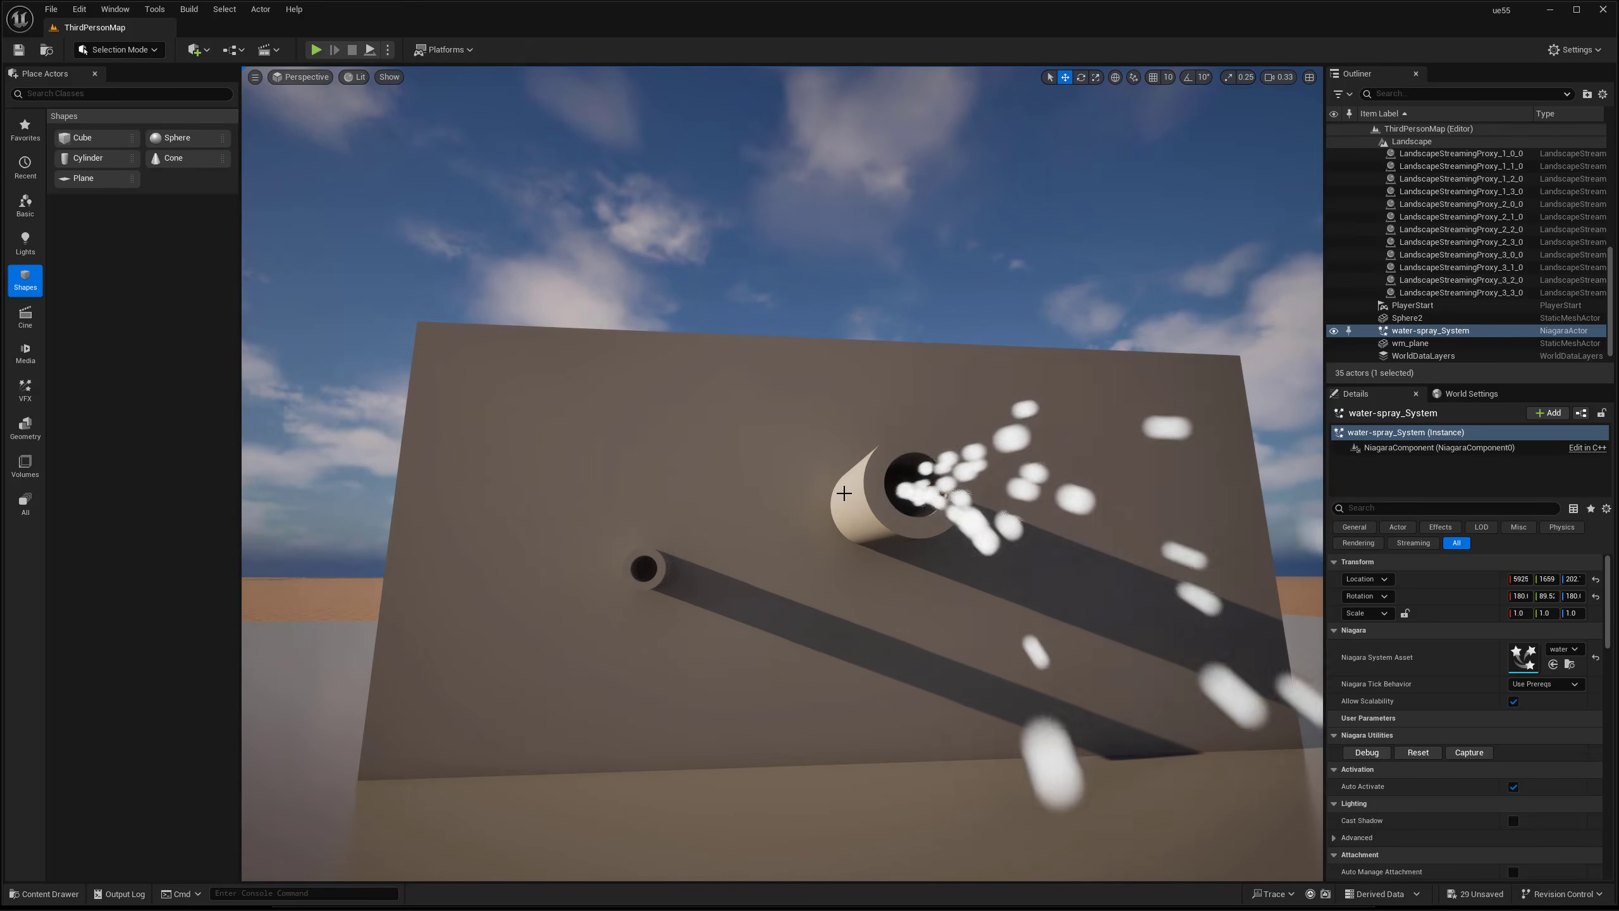
Duplicate water-spray_System and position the copy at the small pipe's opening.
key("a")
right_click_drag(842, 496, 867, 539)
right_click_drag(906, 490, 906, 491)
key("g")
key("g")
right_click_drag(932, 433, 908, 437)
key("g")
mouse_move(970, 419)
left_mouse_down("alt")
mouse_move(758, 385)
mouse_move(733, 428)
left_mouse_up("alt")
right_click_drag(733, 429, 739, 434)
left_click_drag(812, 425, 727, 449)
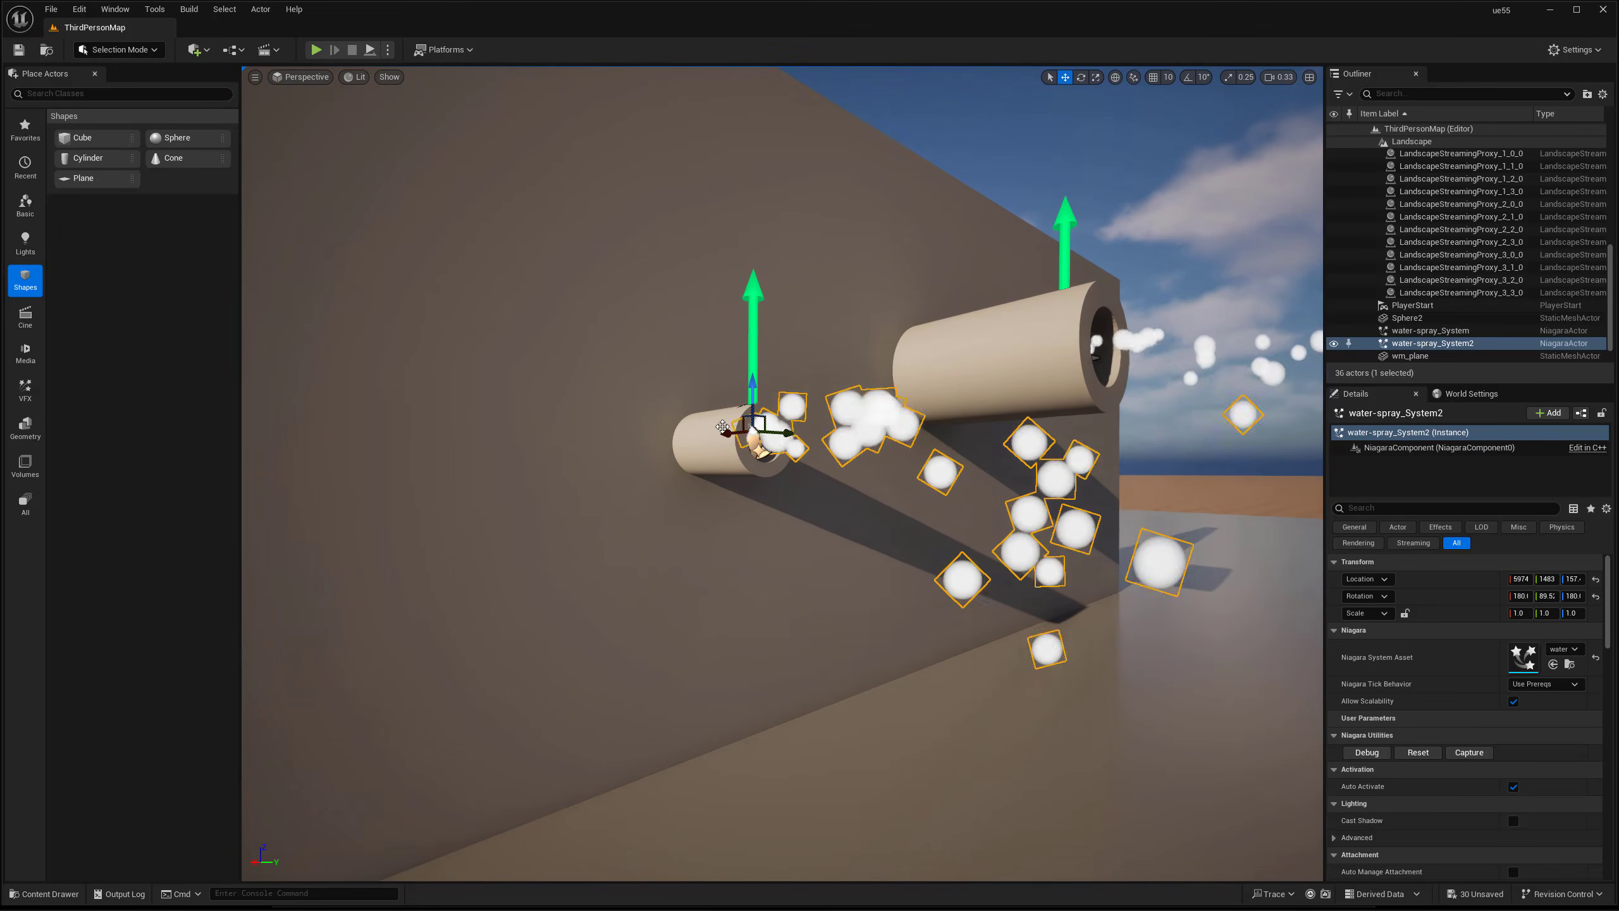
Lower the duplicated spray to a Z location of about 153 and fine-tune its position inside the small pipe's opening.
left_click_drag(754, 388, 753, 397)
right_click_drag(817, 408, 818, 409)
left_click_drag(802, 455, 809, 456)
key("g")
right_click_drag(893, 437, 893, 435)
key("s")
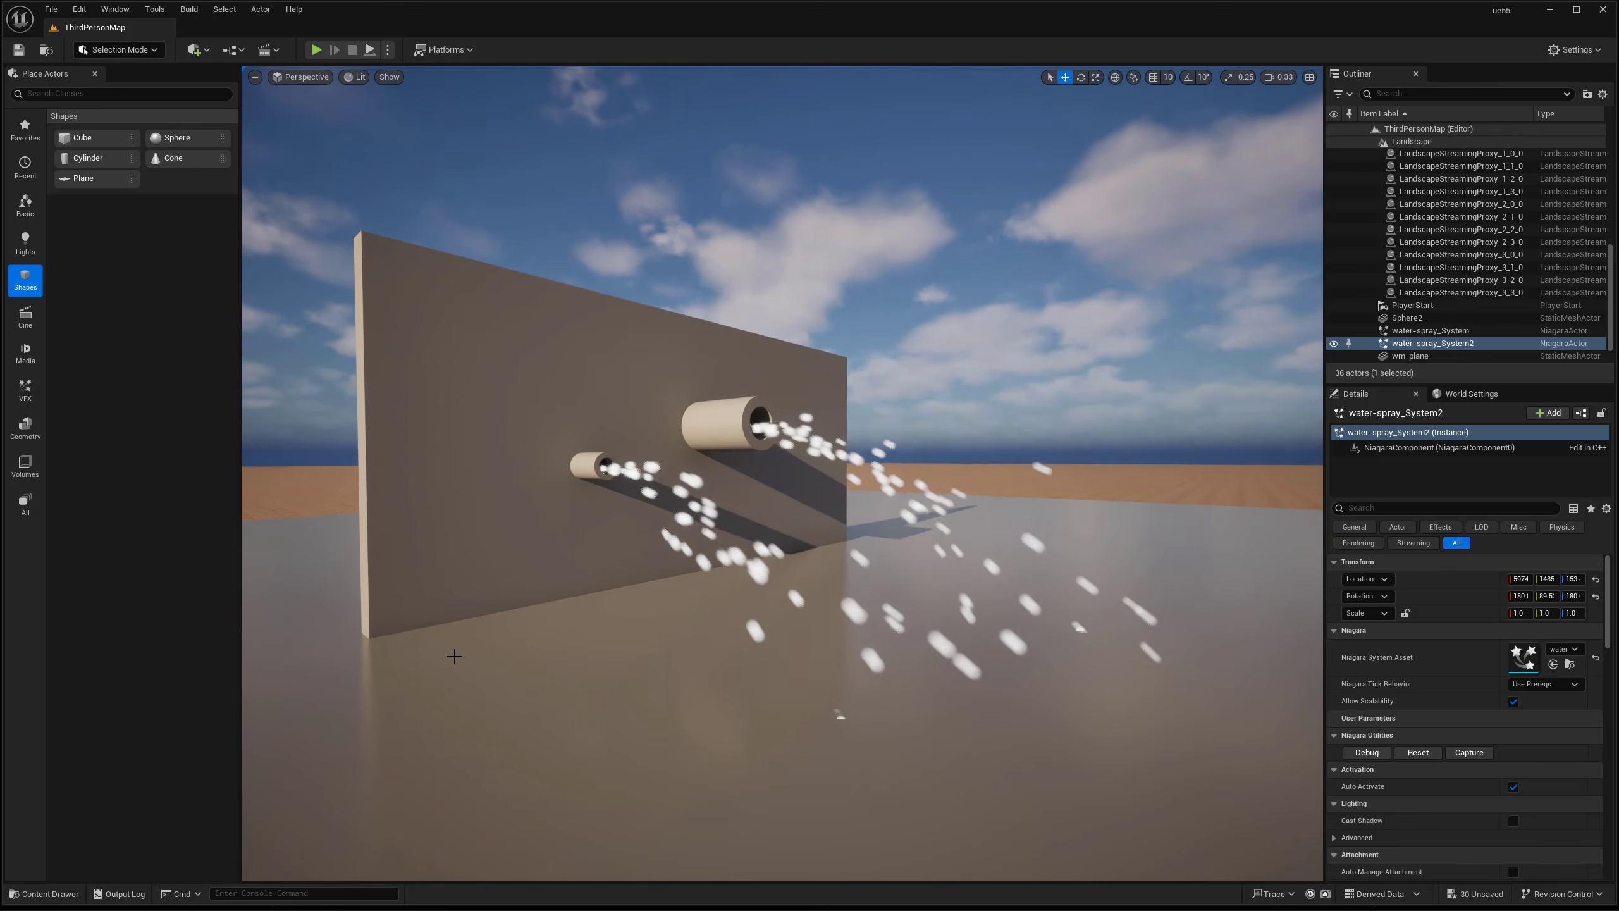
Open the water-spray_System asset in the Niagara editor, then reposition and enlarge the editor window.
left_click(45, 894)
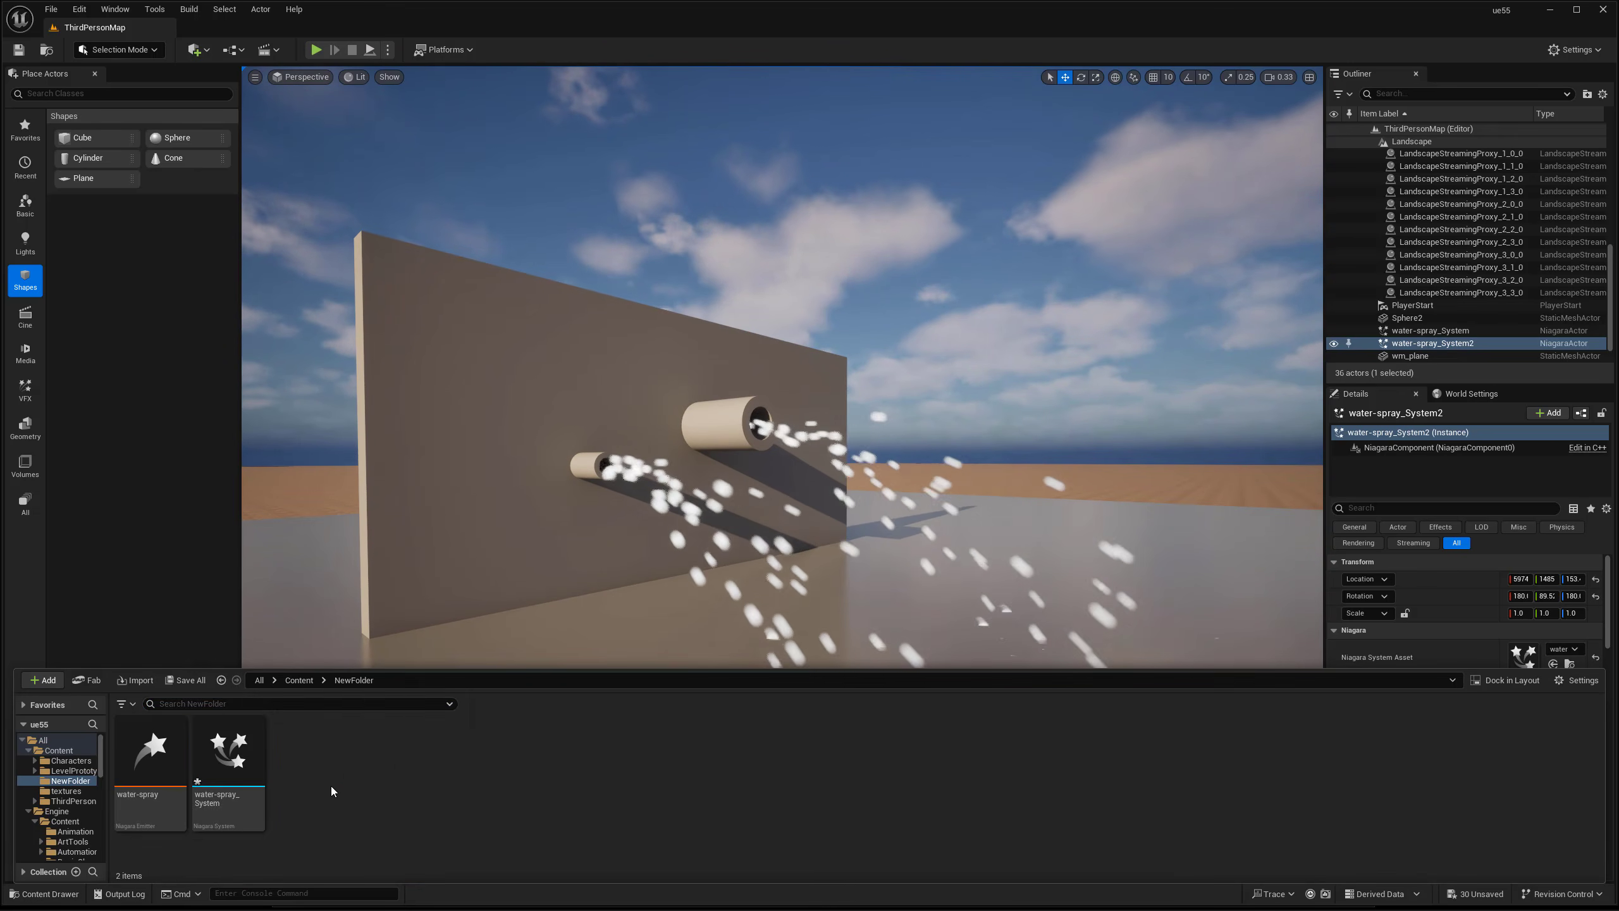
double_click(222, 757)
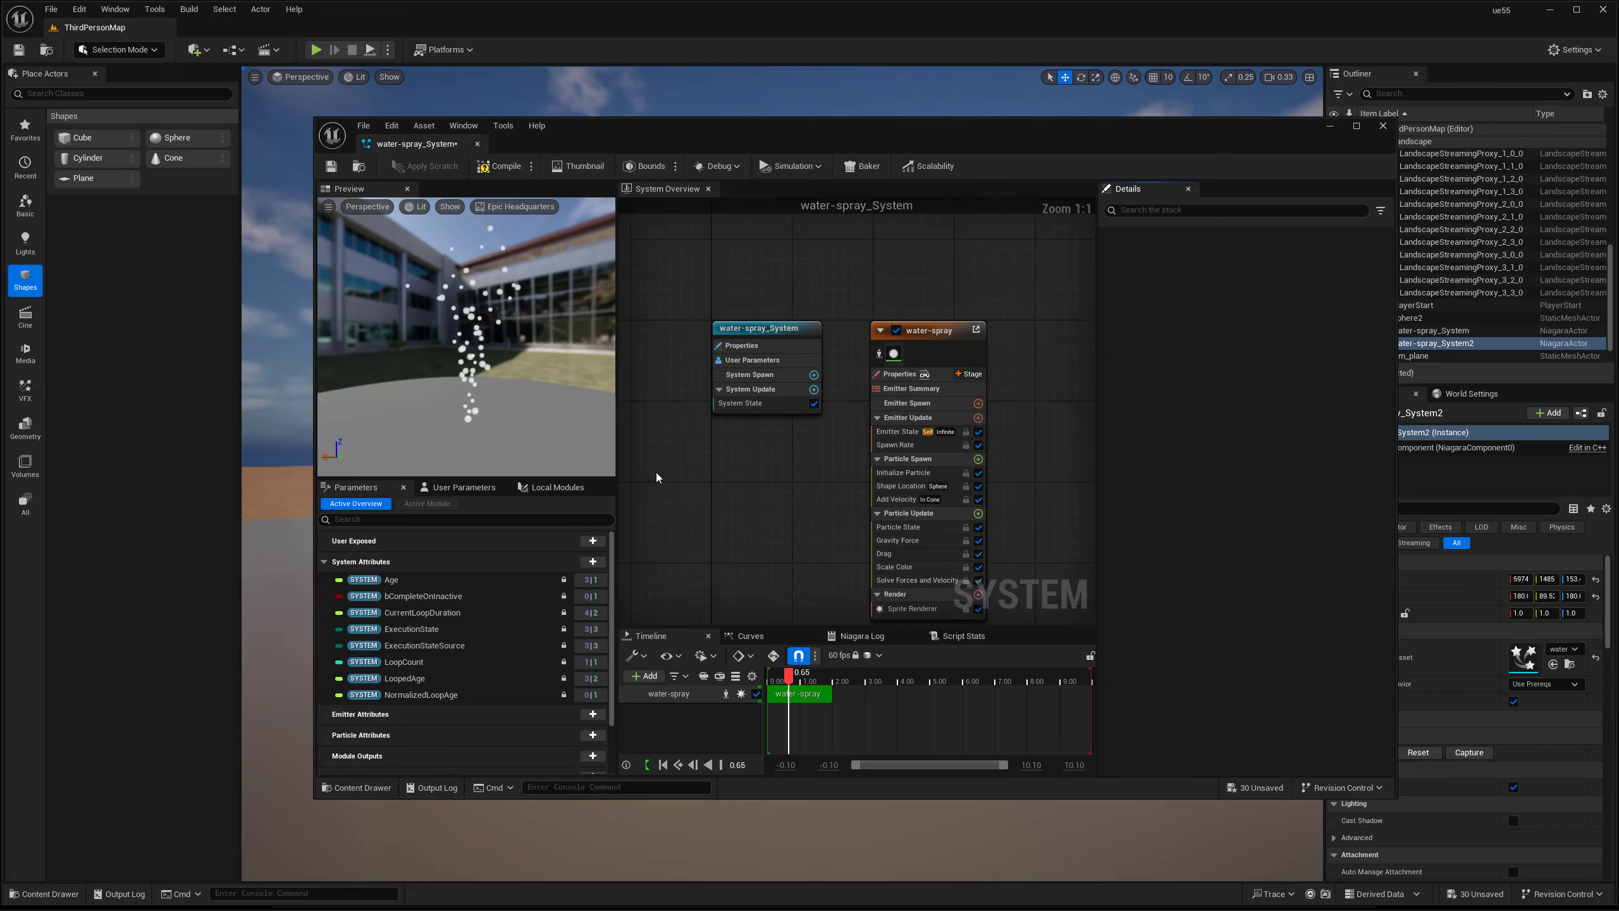
mouse_move(803, 126)
left_mouse_down()
mouse_move(880, 134)
mouse_move(966, 177)
left_mouse_up()
right_click_drag(905, 414, 962, 388)
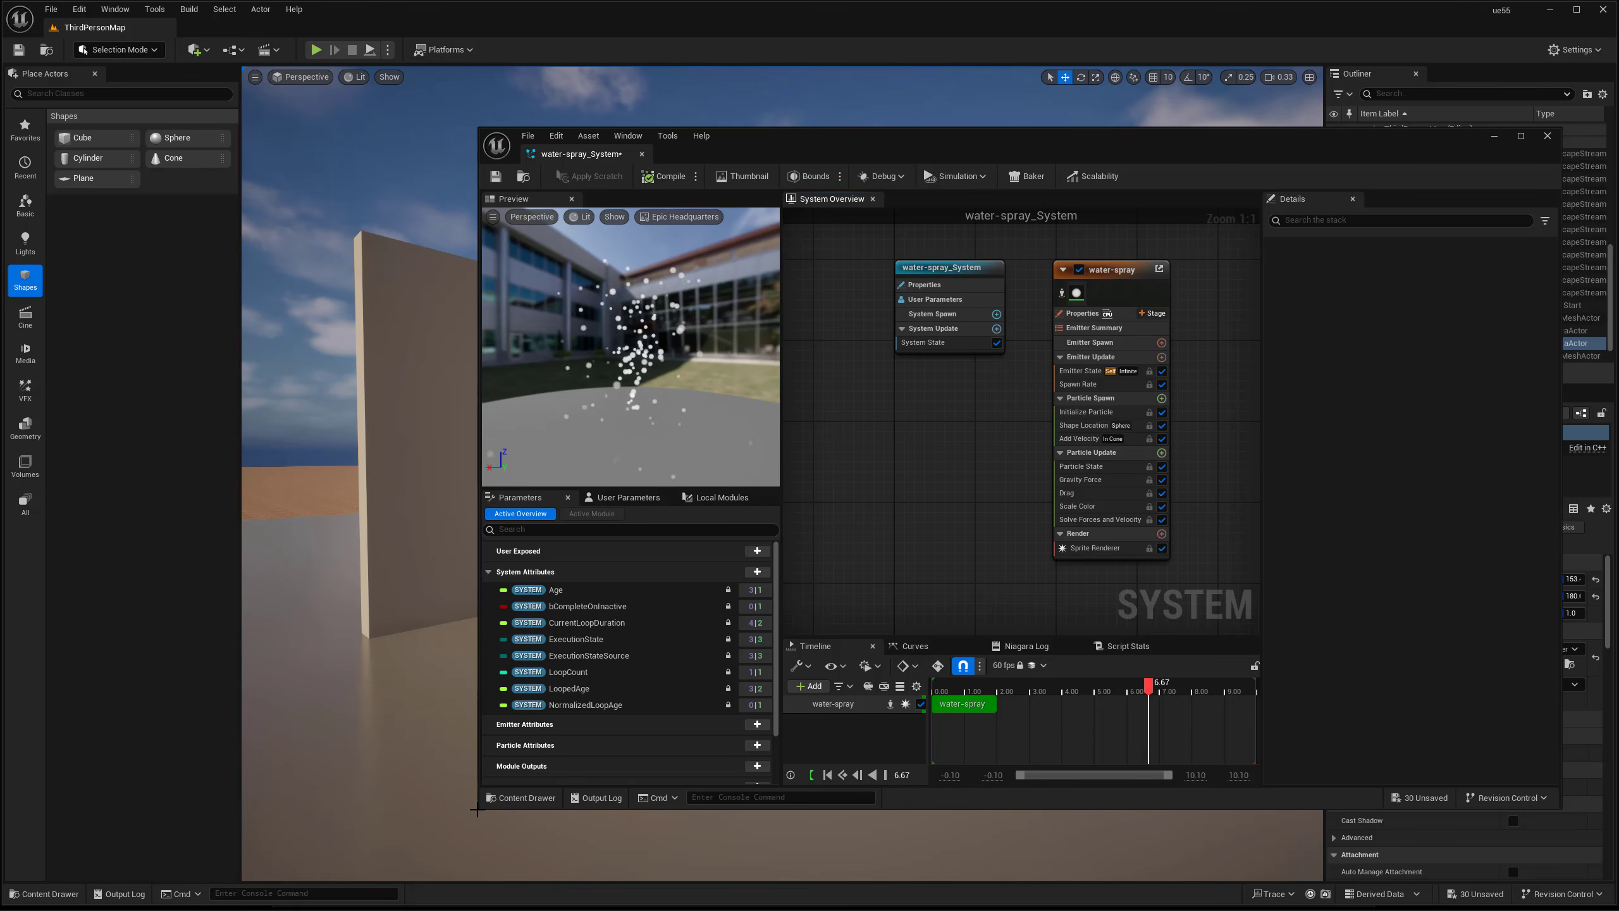
left_click_drag(477, 809, 275, 839)
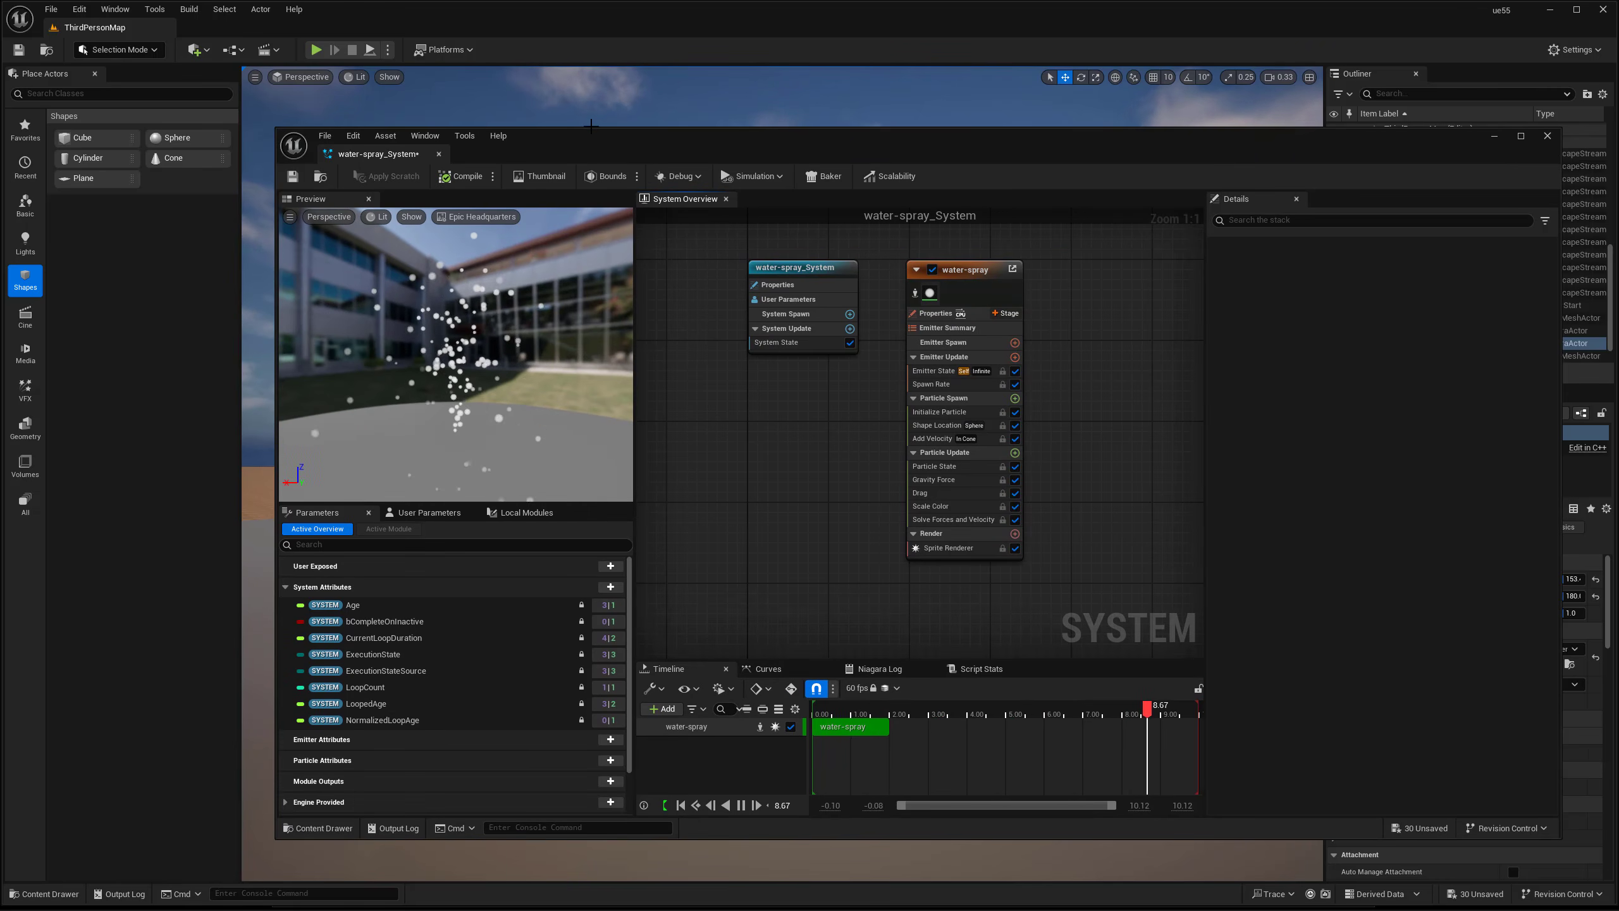
left_click_drag(591, 126, 591, 71)
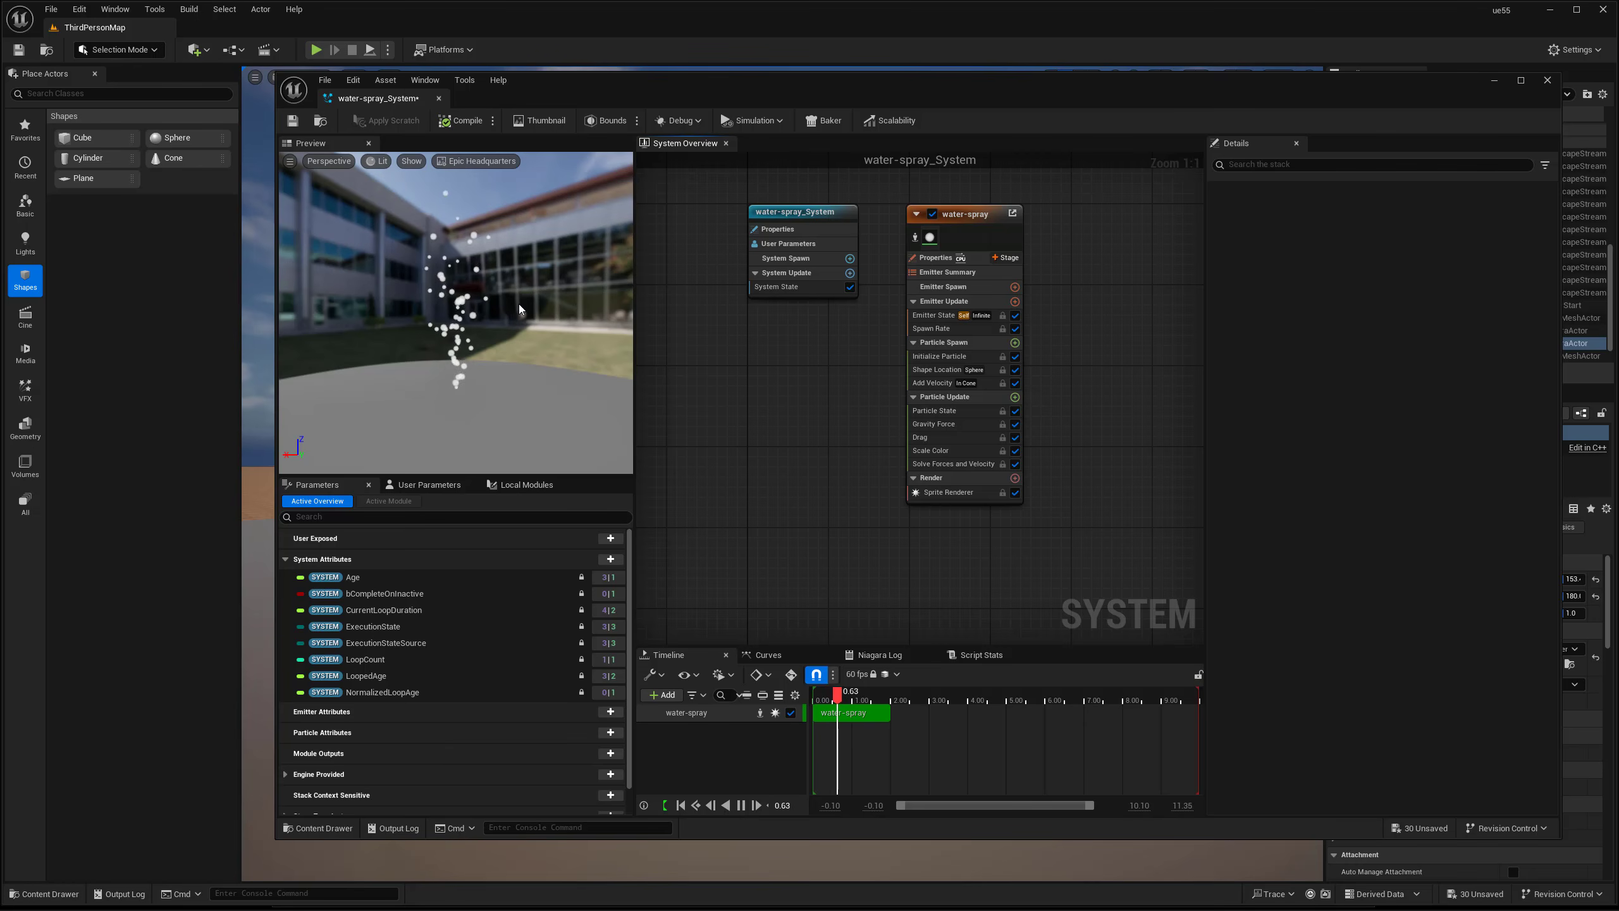
Examine the spray in the preview and the system node's properties and System State settings.
mouse_move(519, 304)
left_mouse_down()
mouse_move(487, 290)
mouse_move(500, 268)
mouse_move(476, 282)
left_mouse_up()
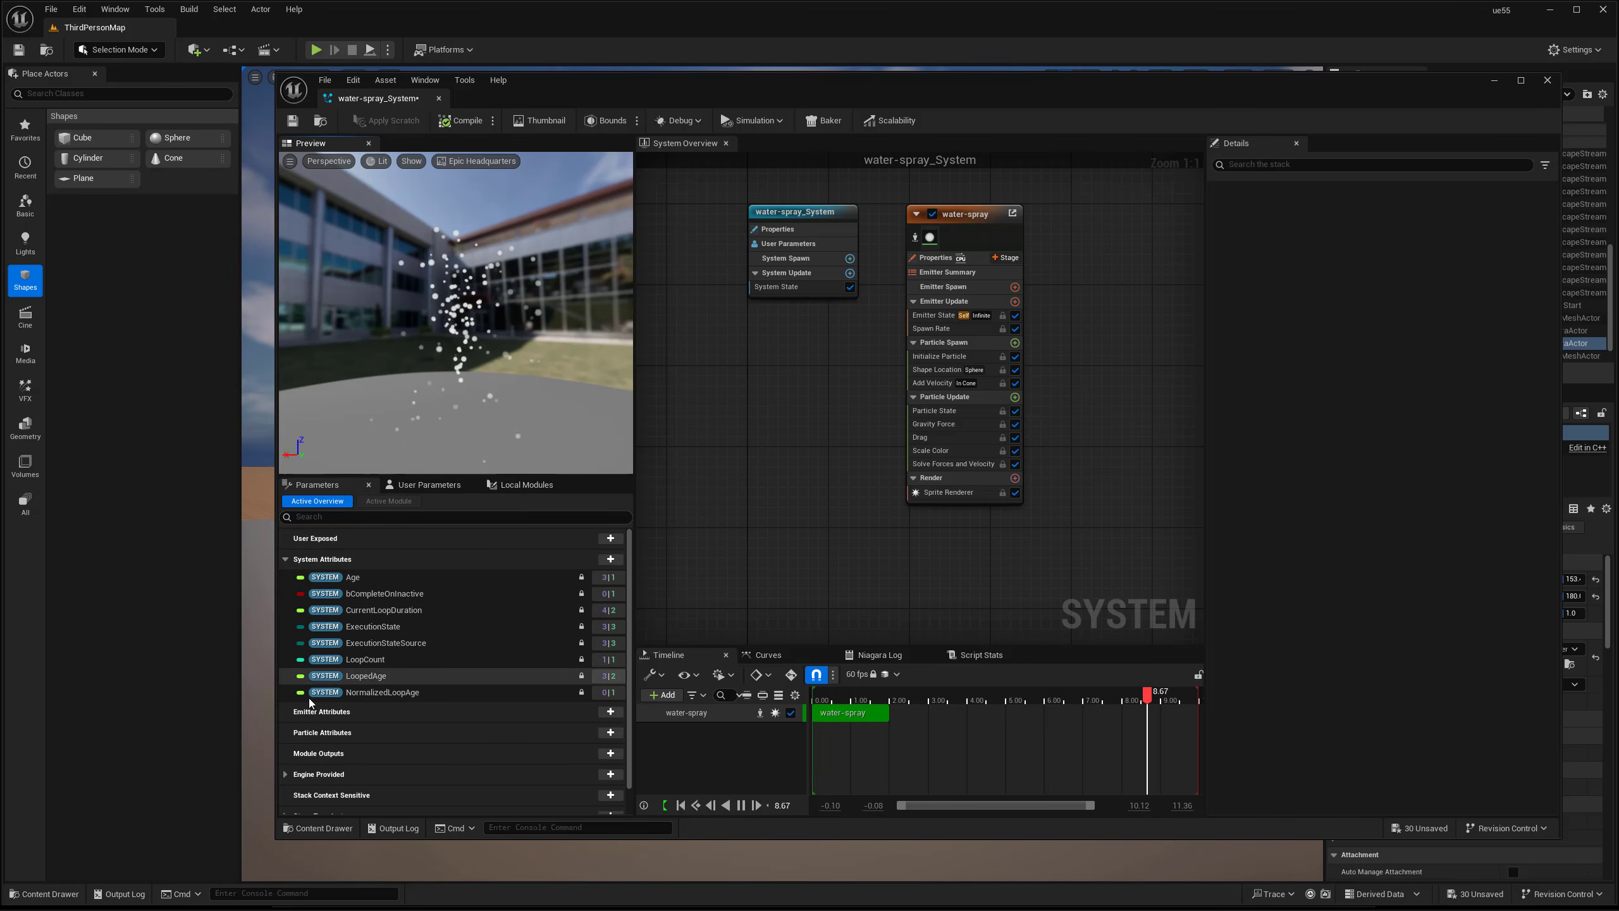
scroll(439, 733, "down", 1)
scroll(433, 710, "up", 1)
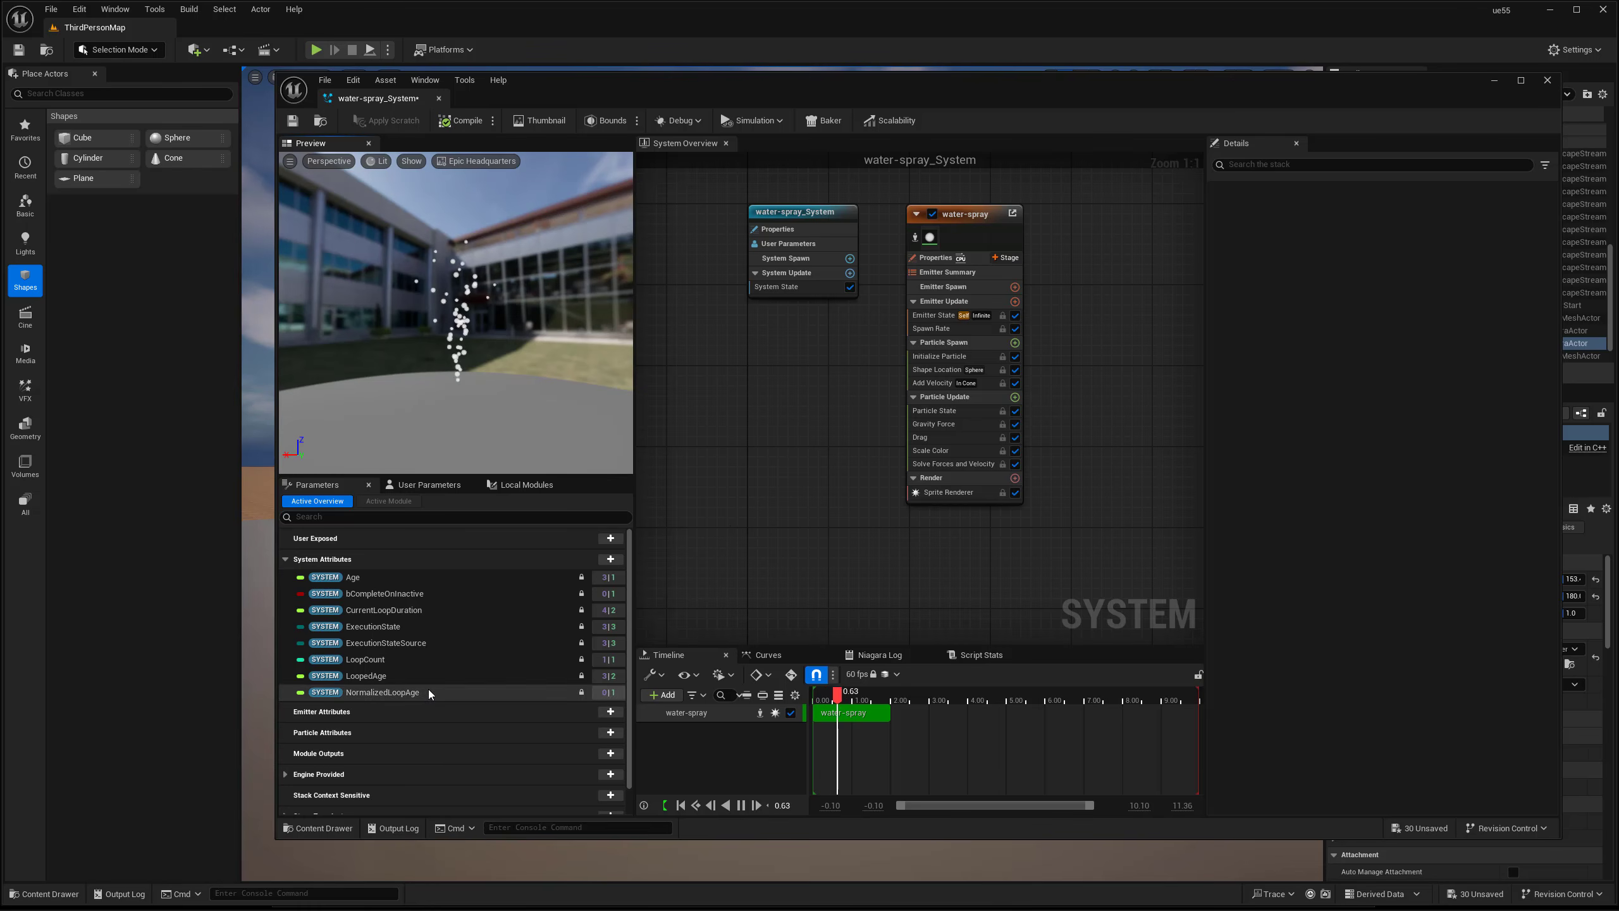
right_click_drag(791, 473, 835, 380)
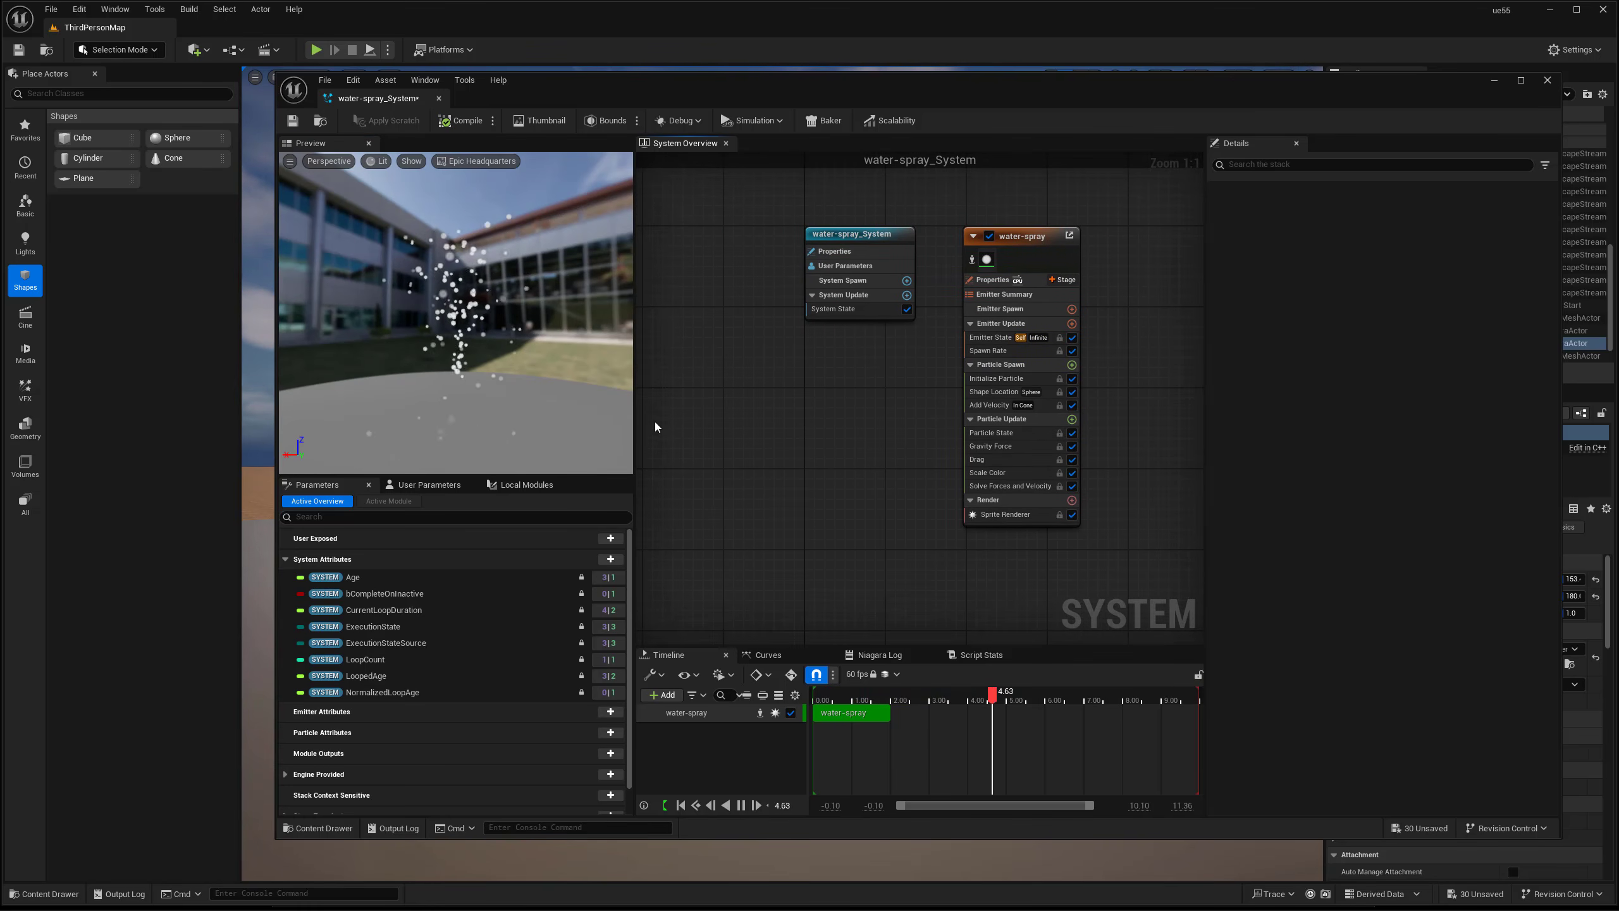
right_click_drag(1102, 397, 1115, 492)
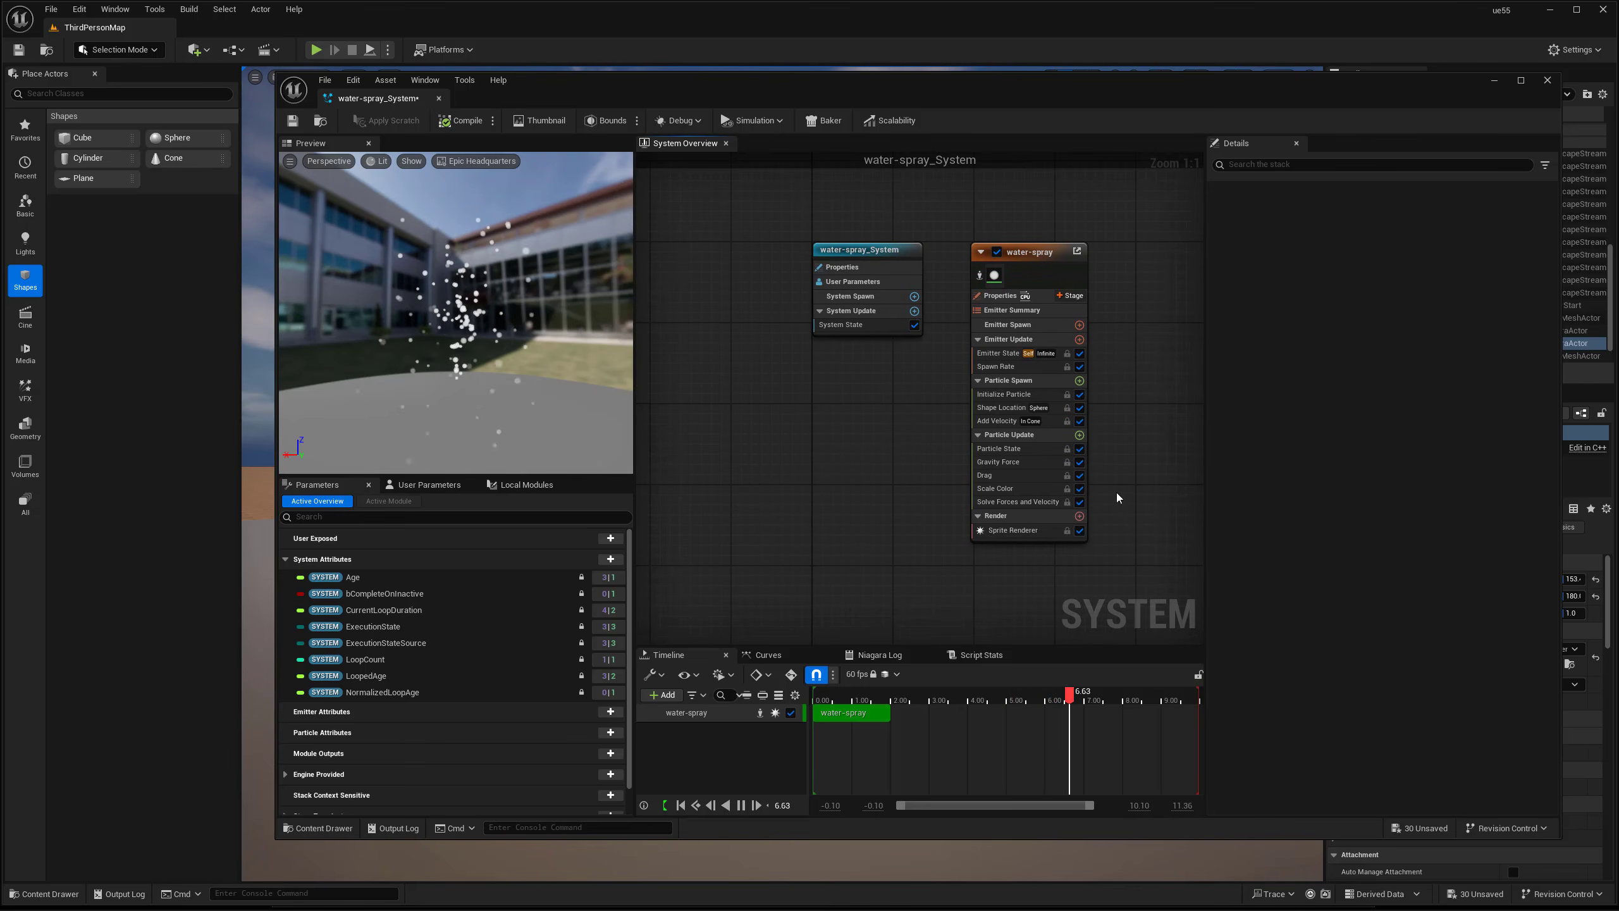
mouse_move(795, 533)
right_mouse_down()
mouse_move(823, 539)
mouse_move(798, 537)
right_mouse_up()
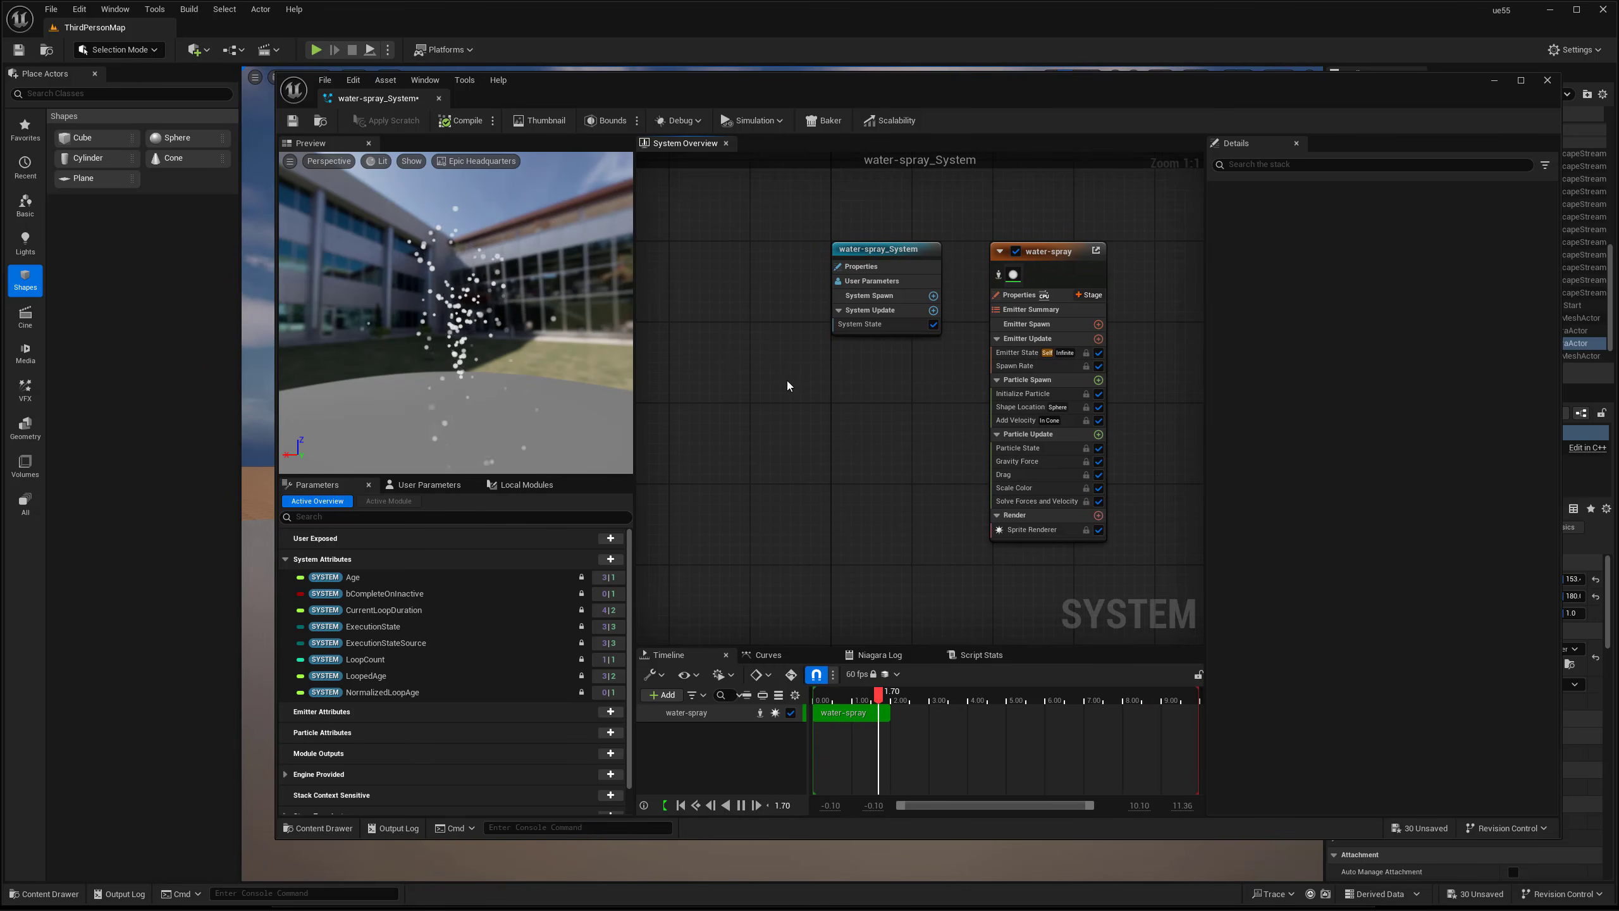
right_click_drag(905, 381, 864, 388)
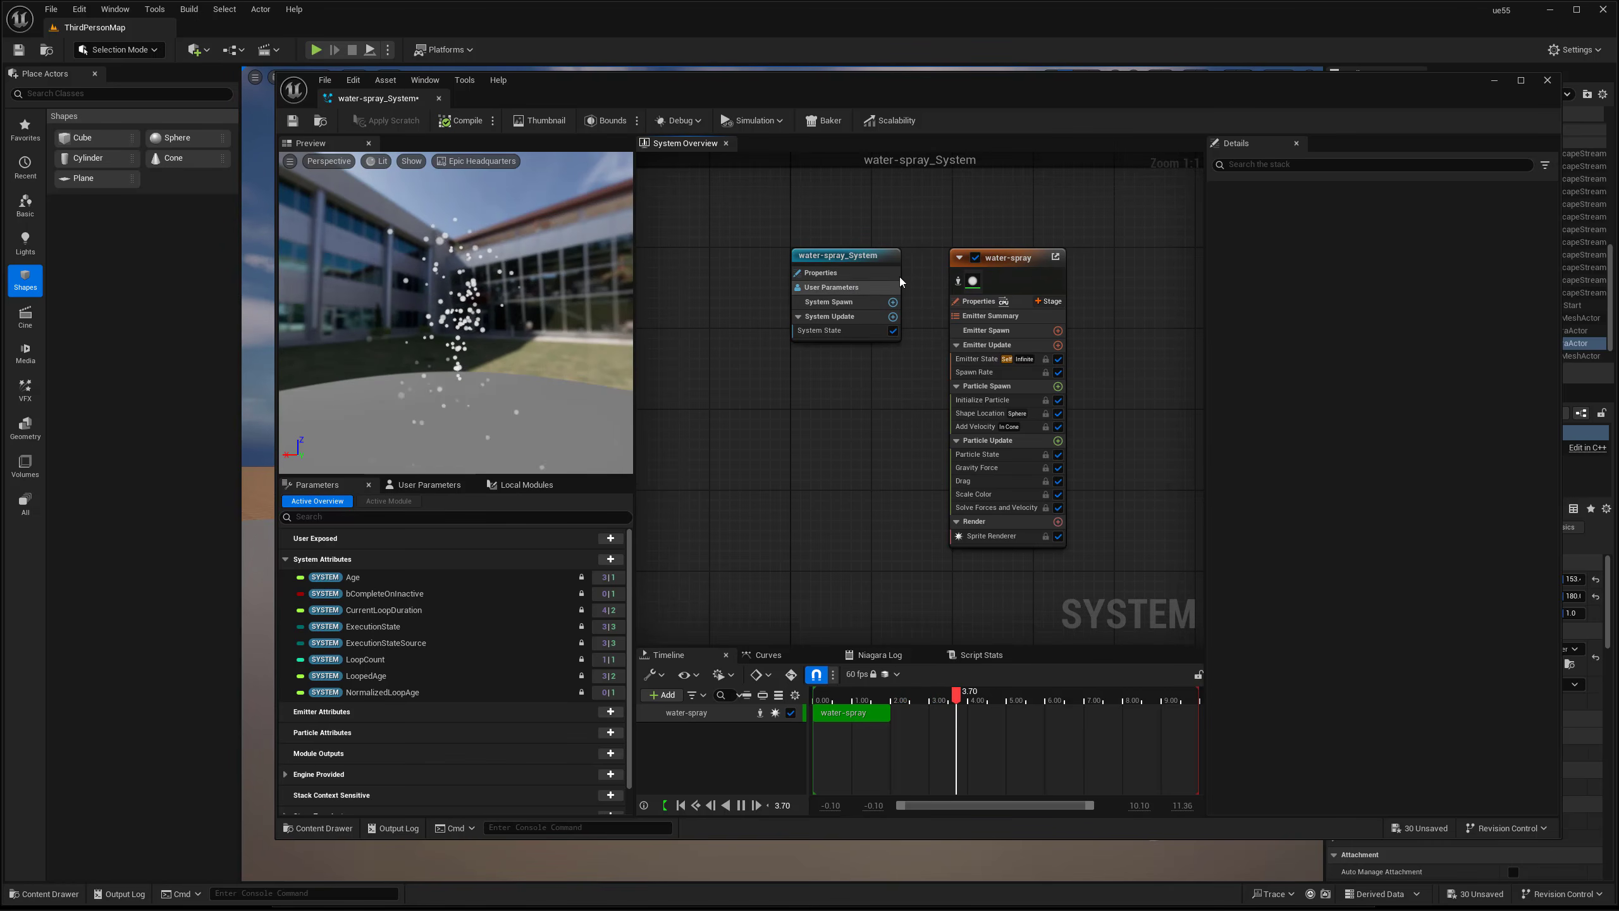
left_click(803, 280)
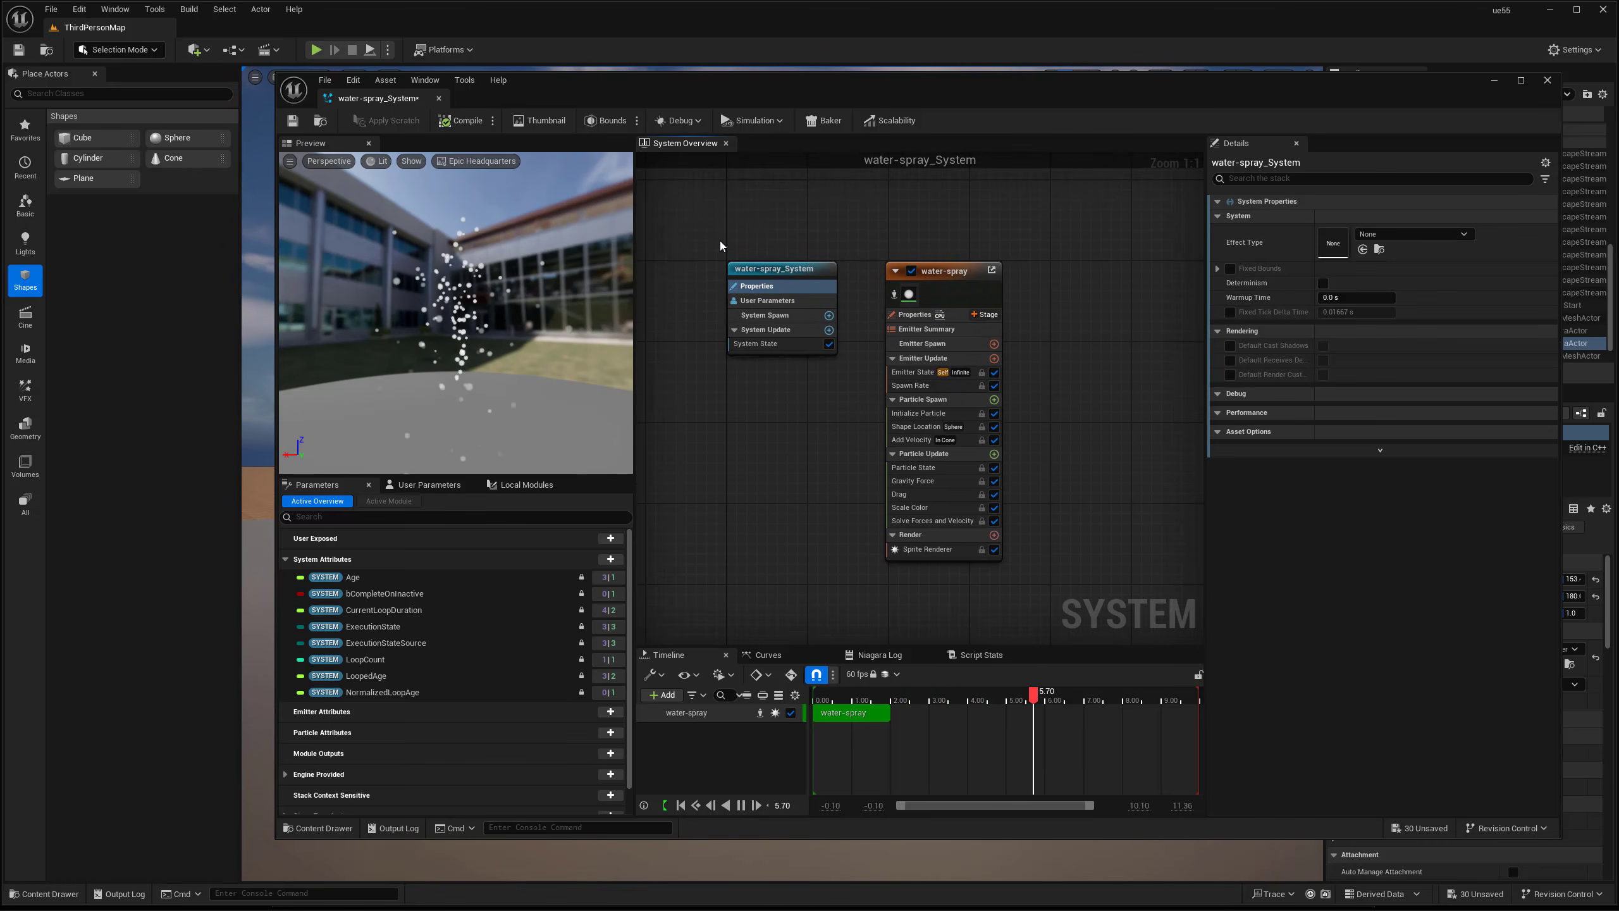
left_click(763, 270)
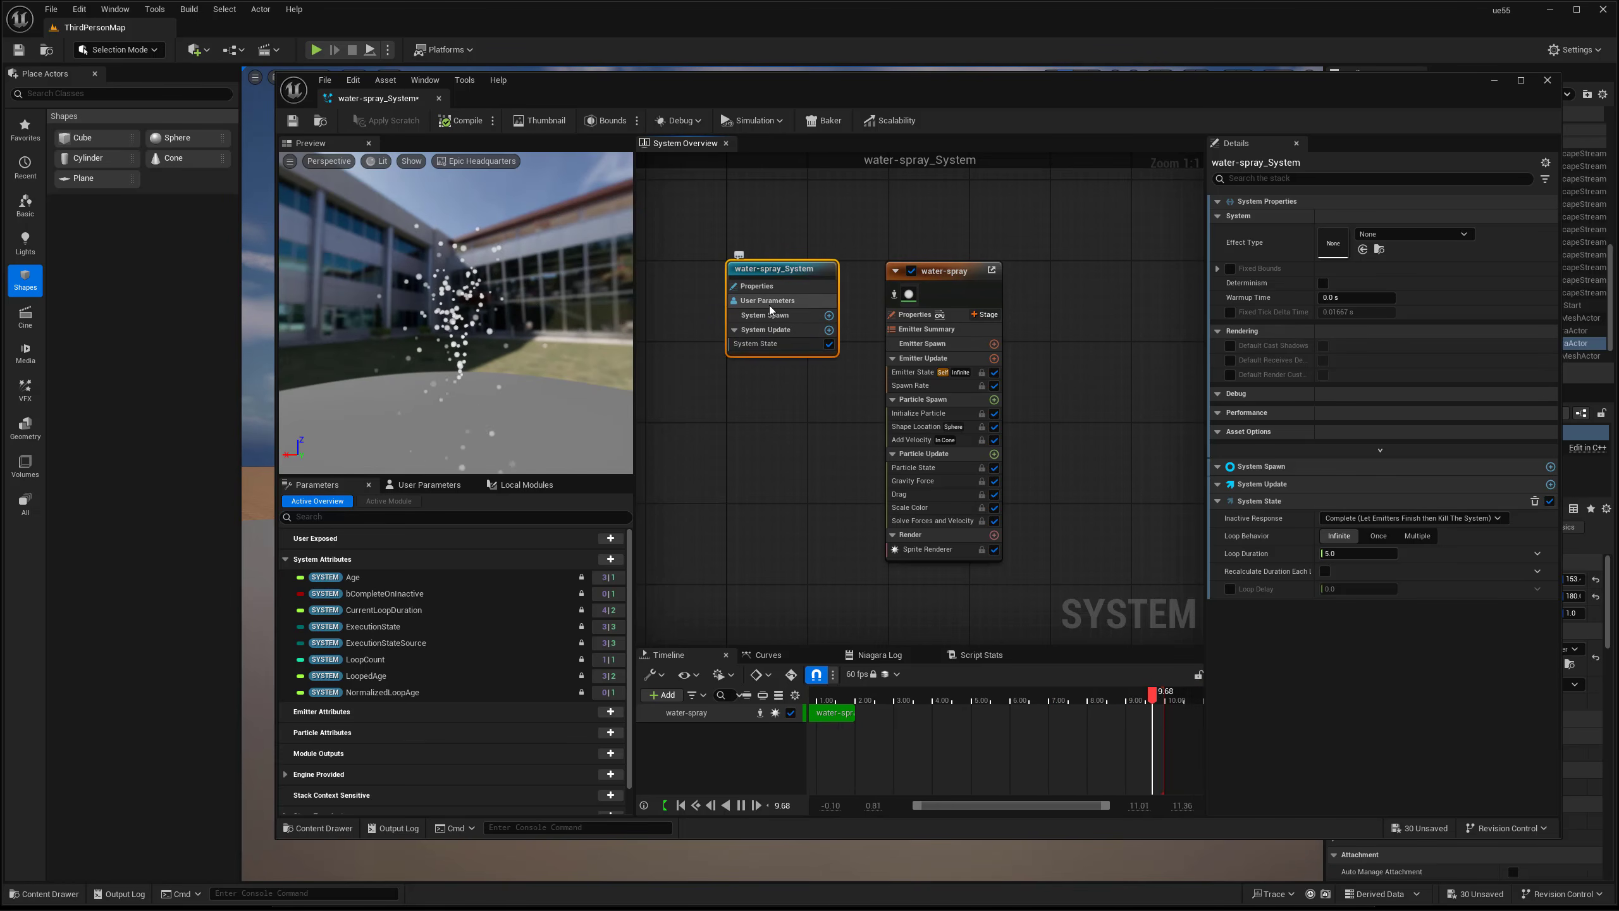
Review the water-spray emitter node and its full list of settings.
left_click(935, 284)
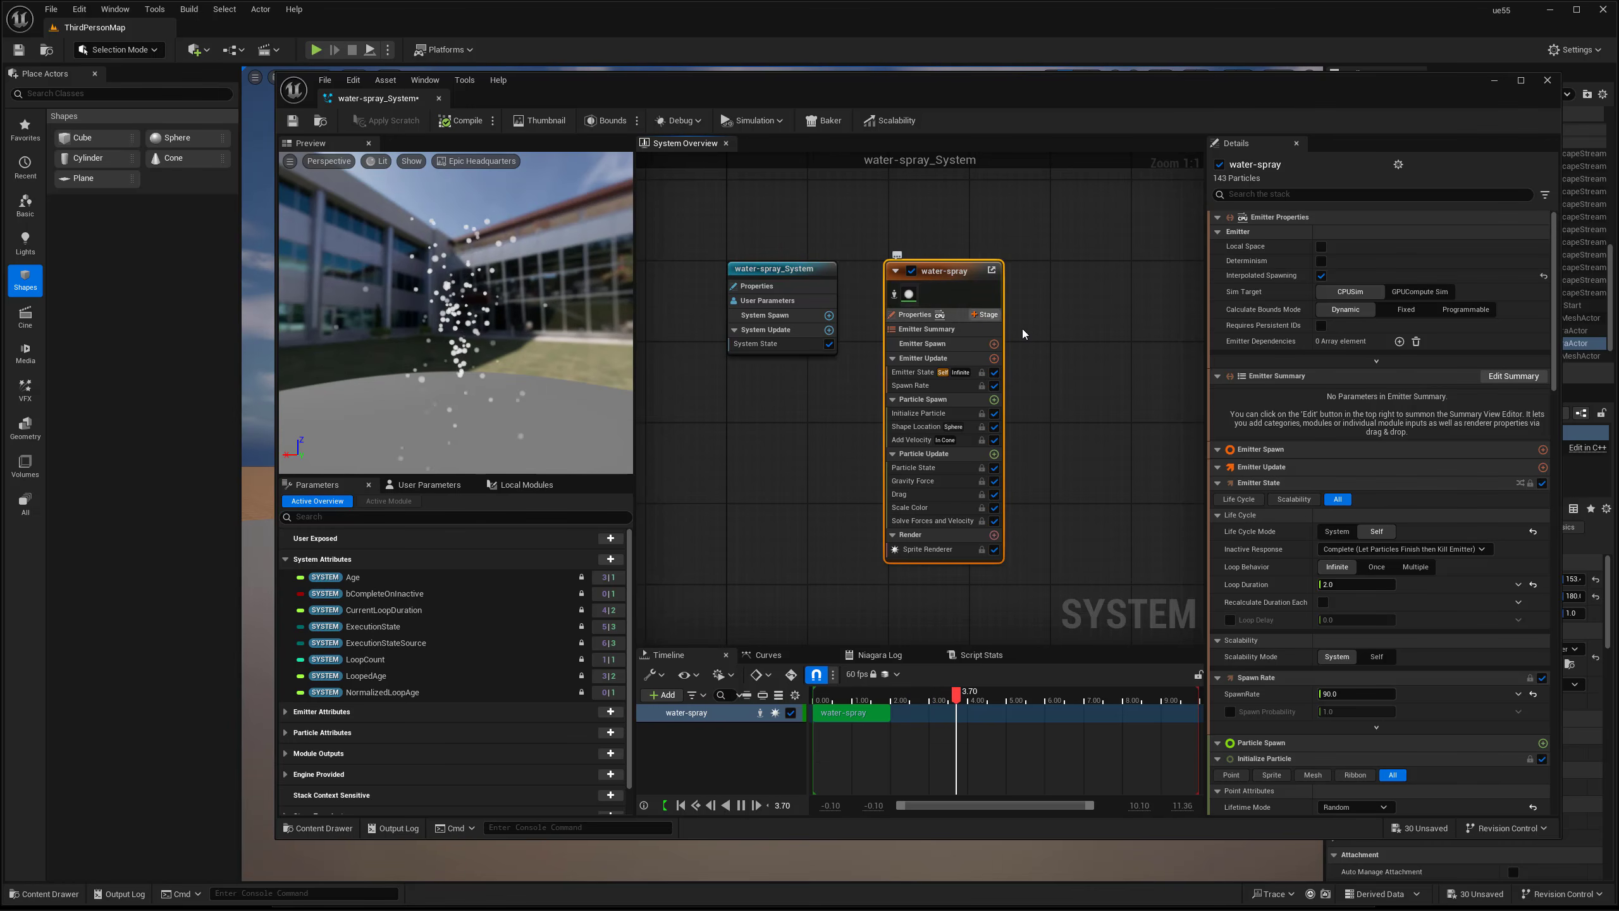
right_click_drag(1022, 329, 969, 312)
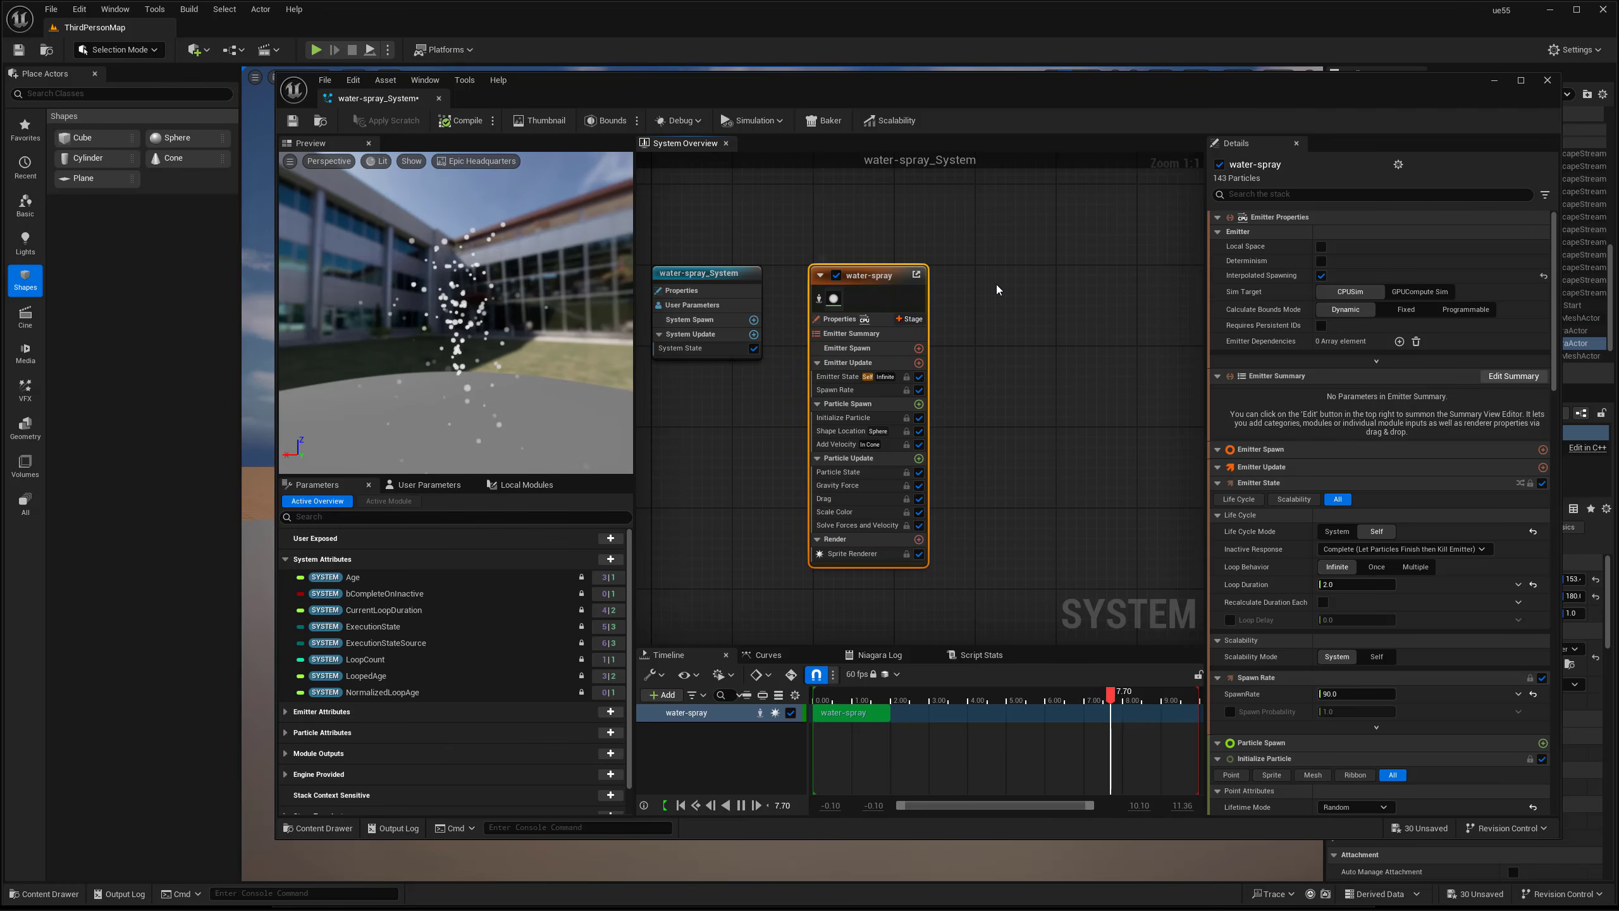
right_click_drag(996, 284, 1004, 284)
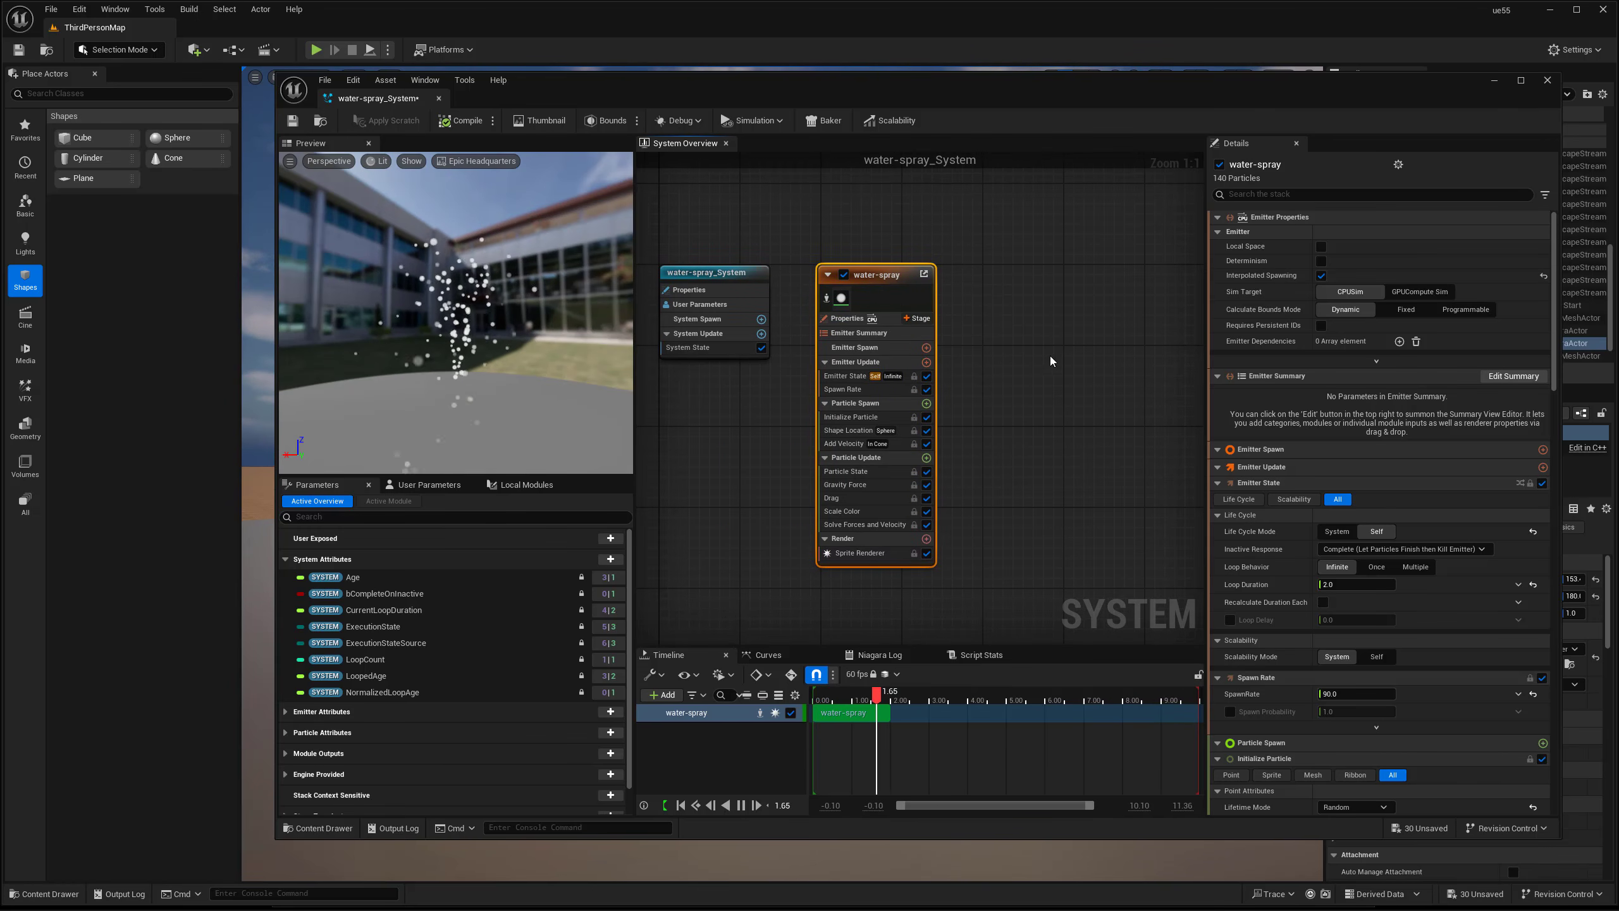
right_click_drag(1050, 356, 1036, 354)
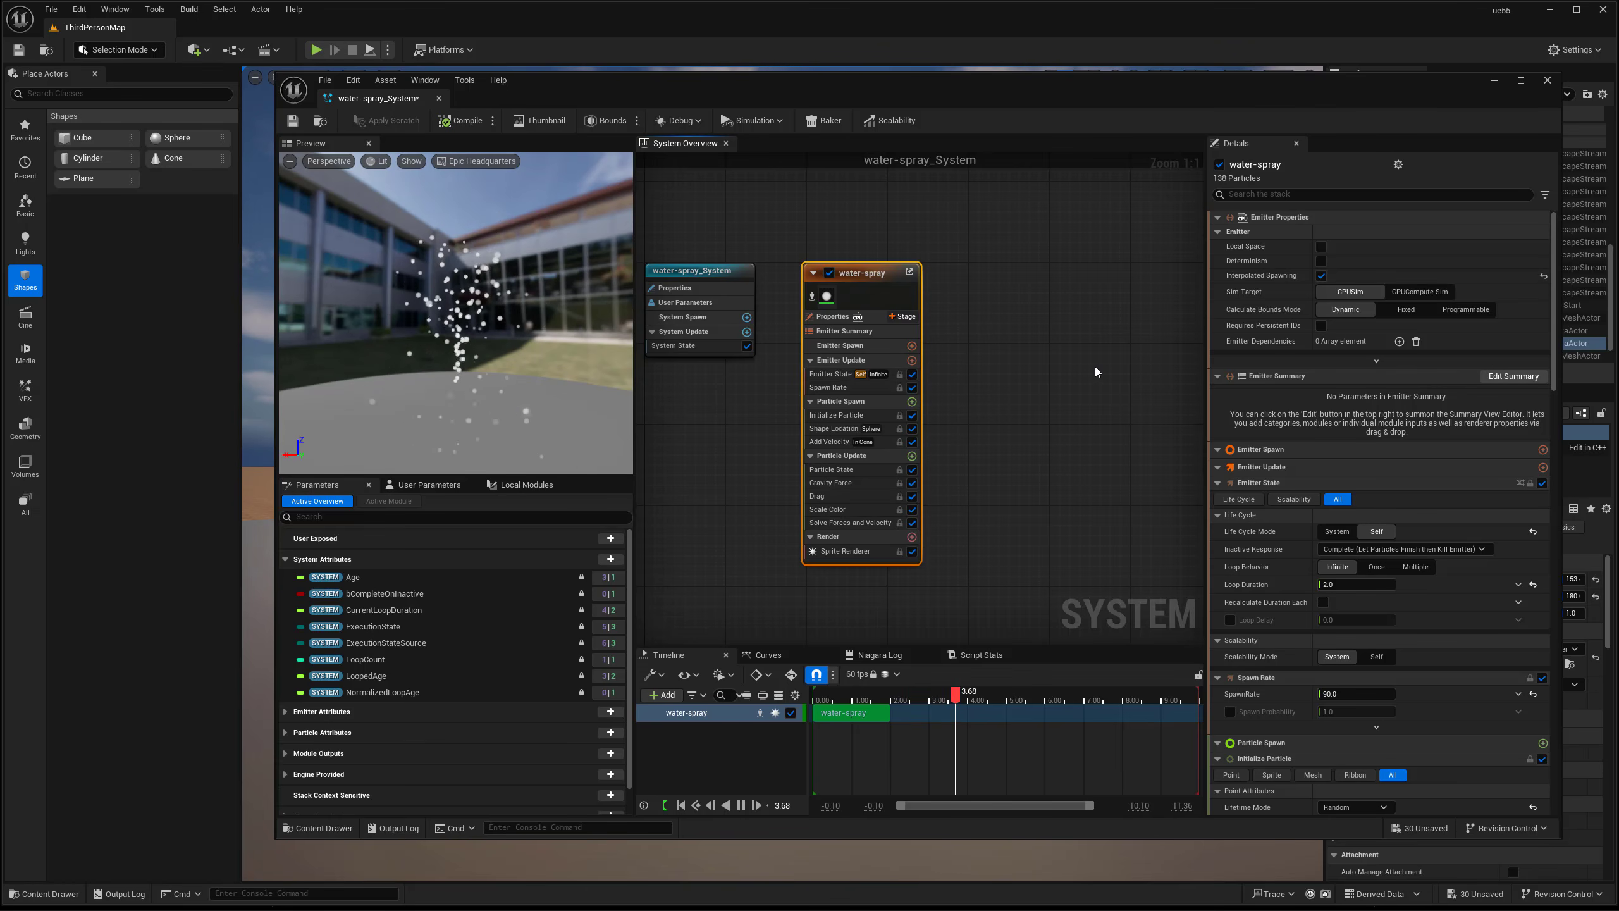
right_click_drag(1046, 407, 1048, 423)
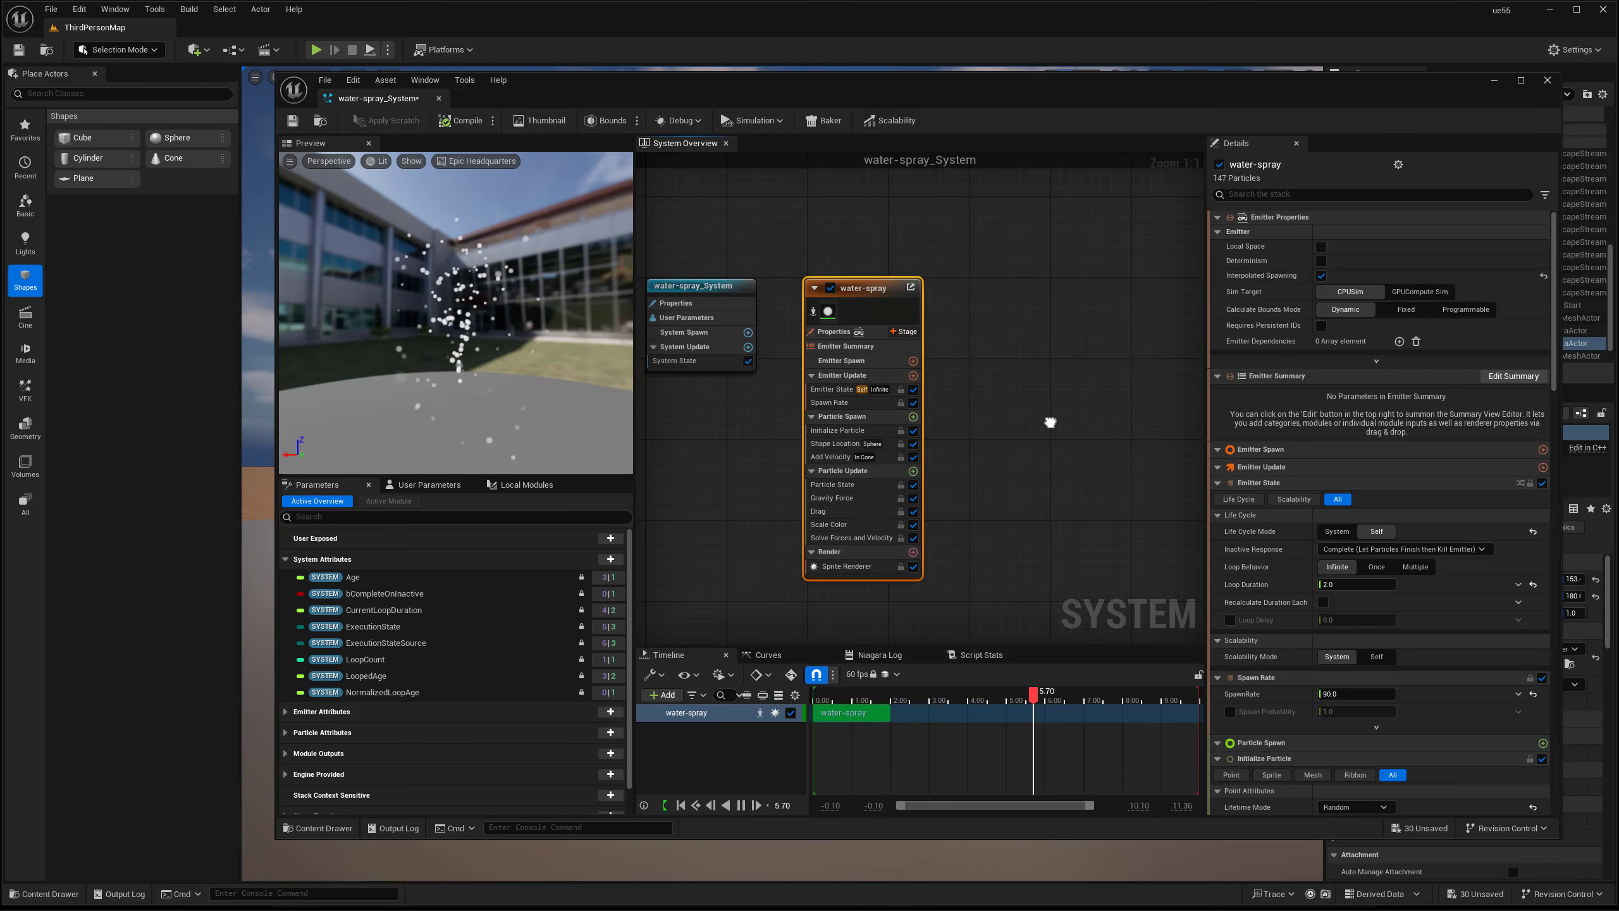
left_click(997, 380)
left_click(886, 311)
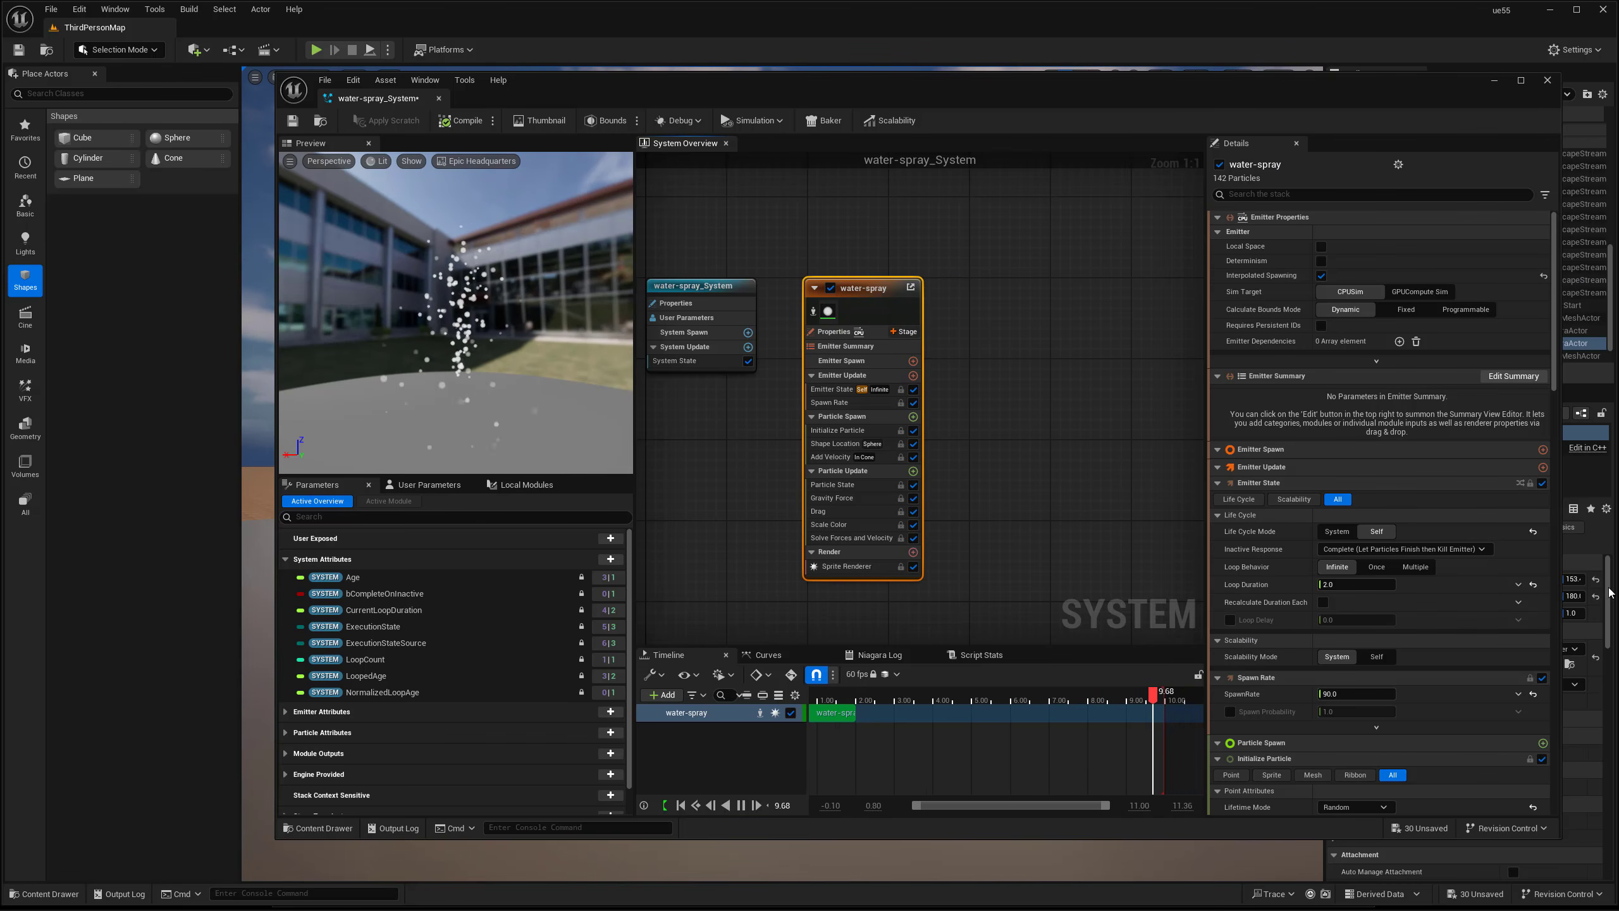
left_click(1090, 351)
left_click(867, 311)
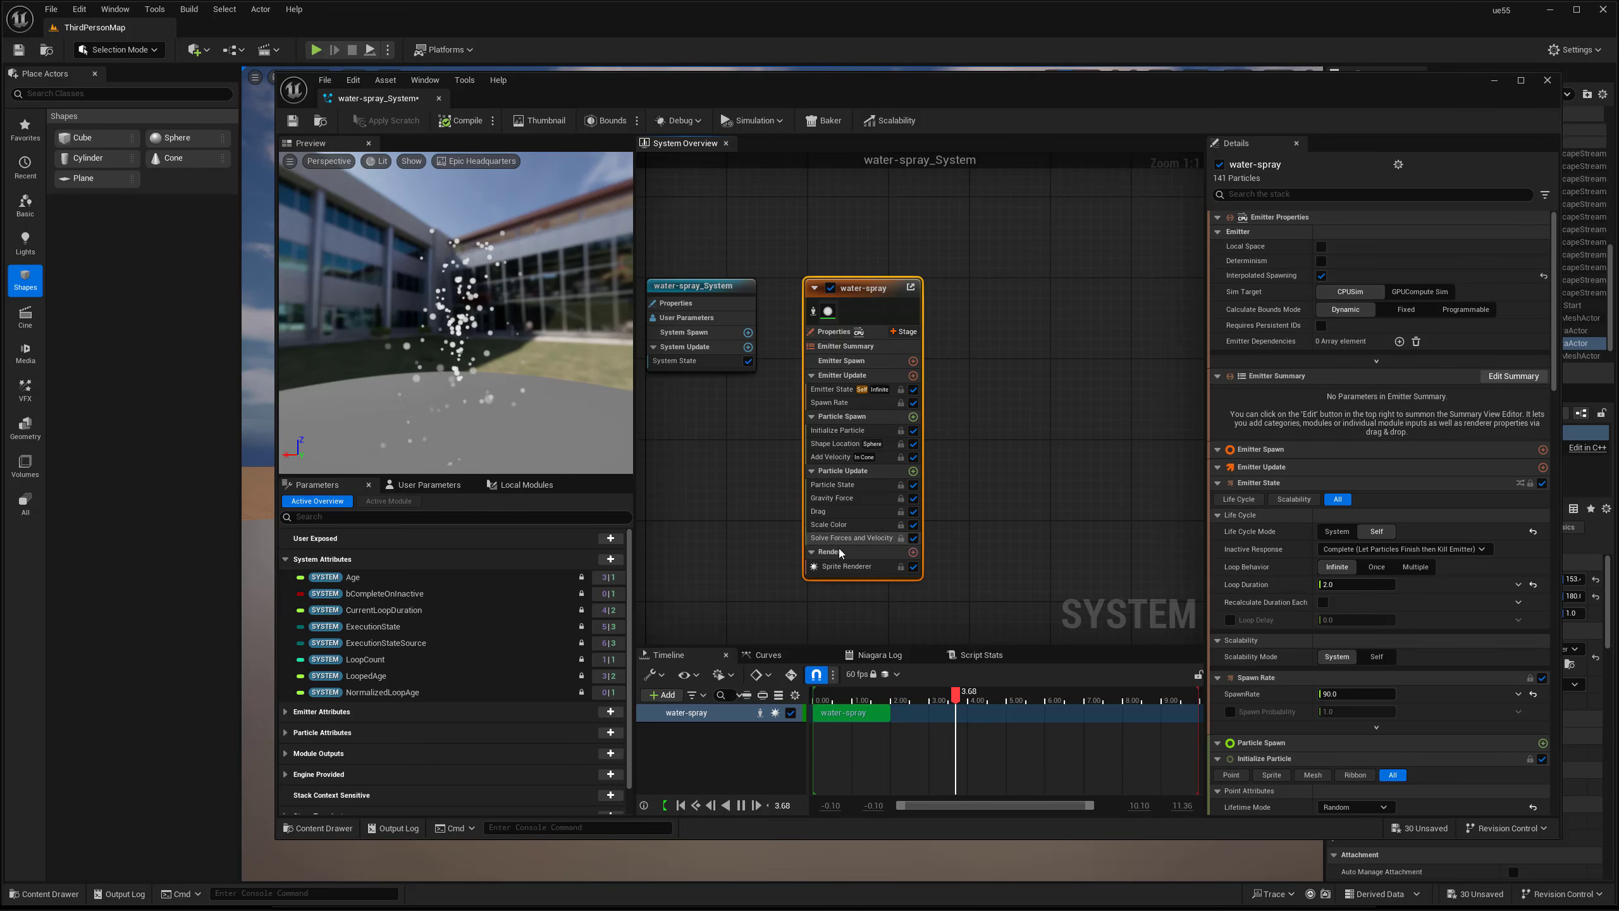
Inspect the emitter's Add Velocity, Shape Location, Initialize Particle, Spawn Rate, Emitter State, Scale Color and Gravity Force modules.
left_click(833, 458)
left_click(834, 444)
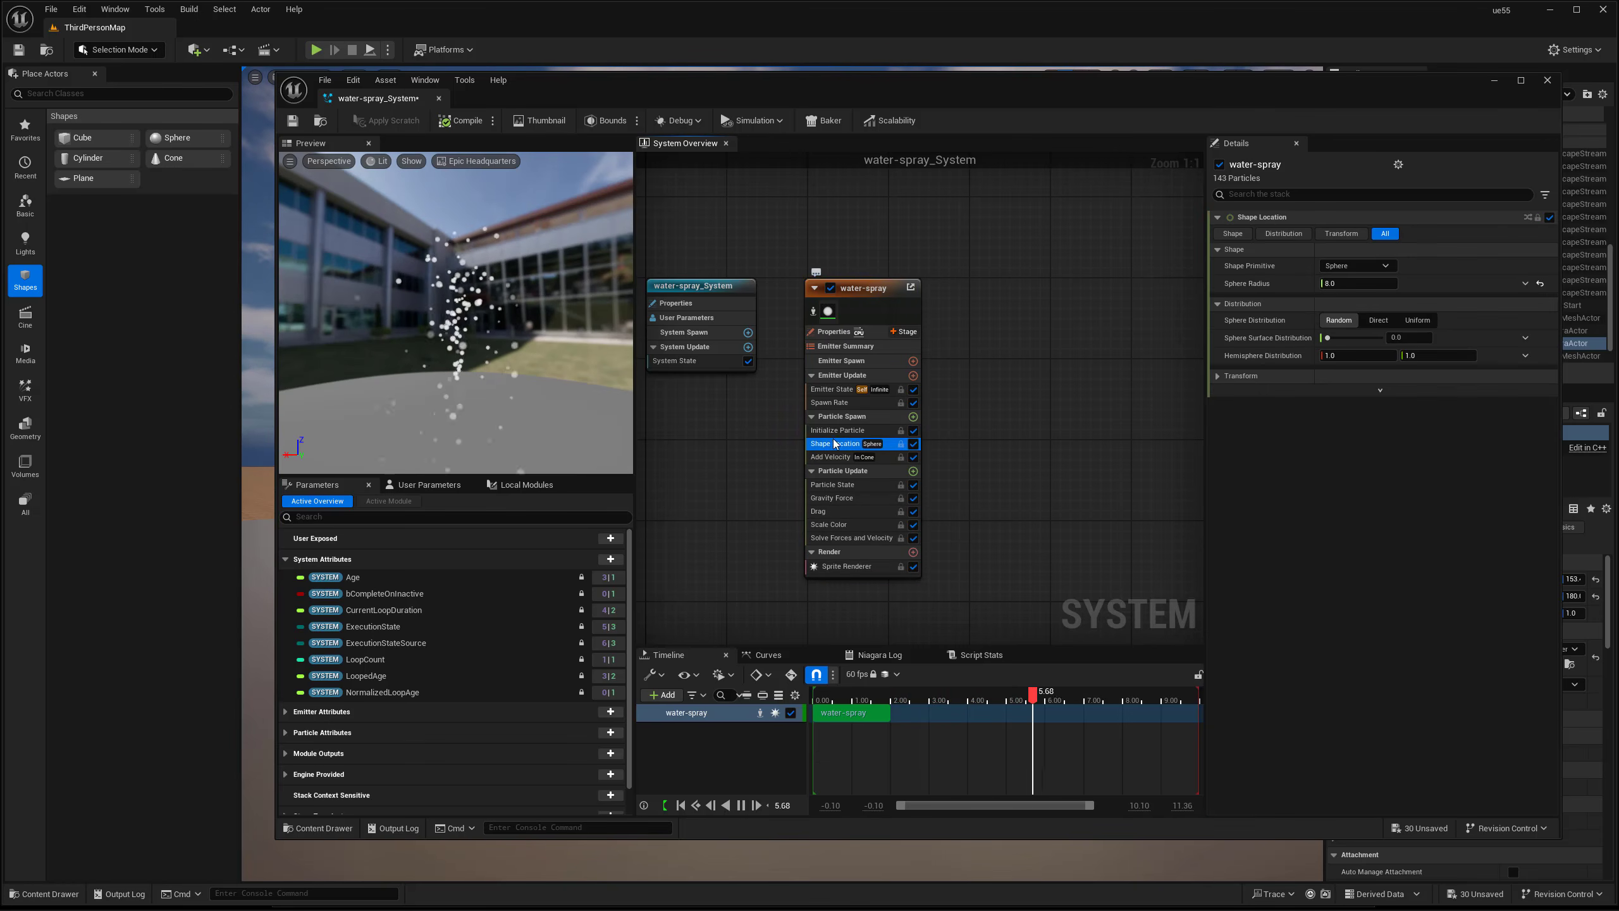
left_click(832, 430)
left_click(834, 405)
left_click(832, 390)
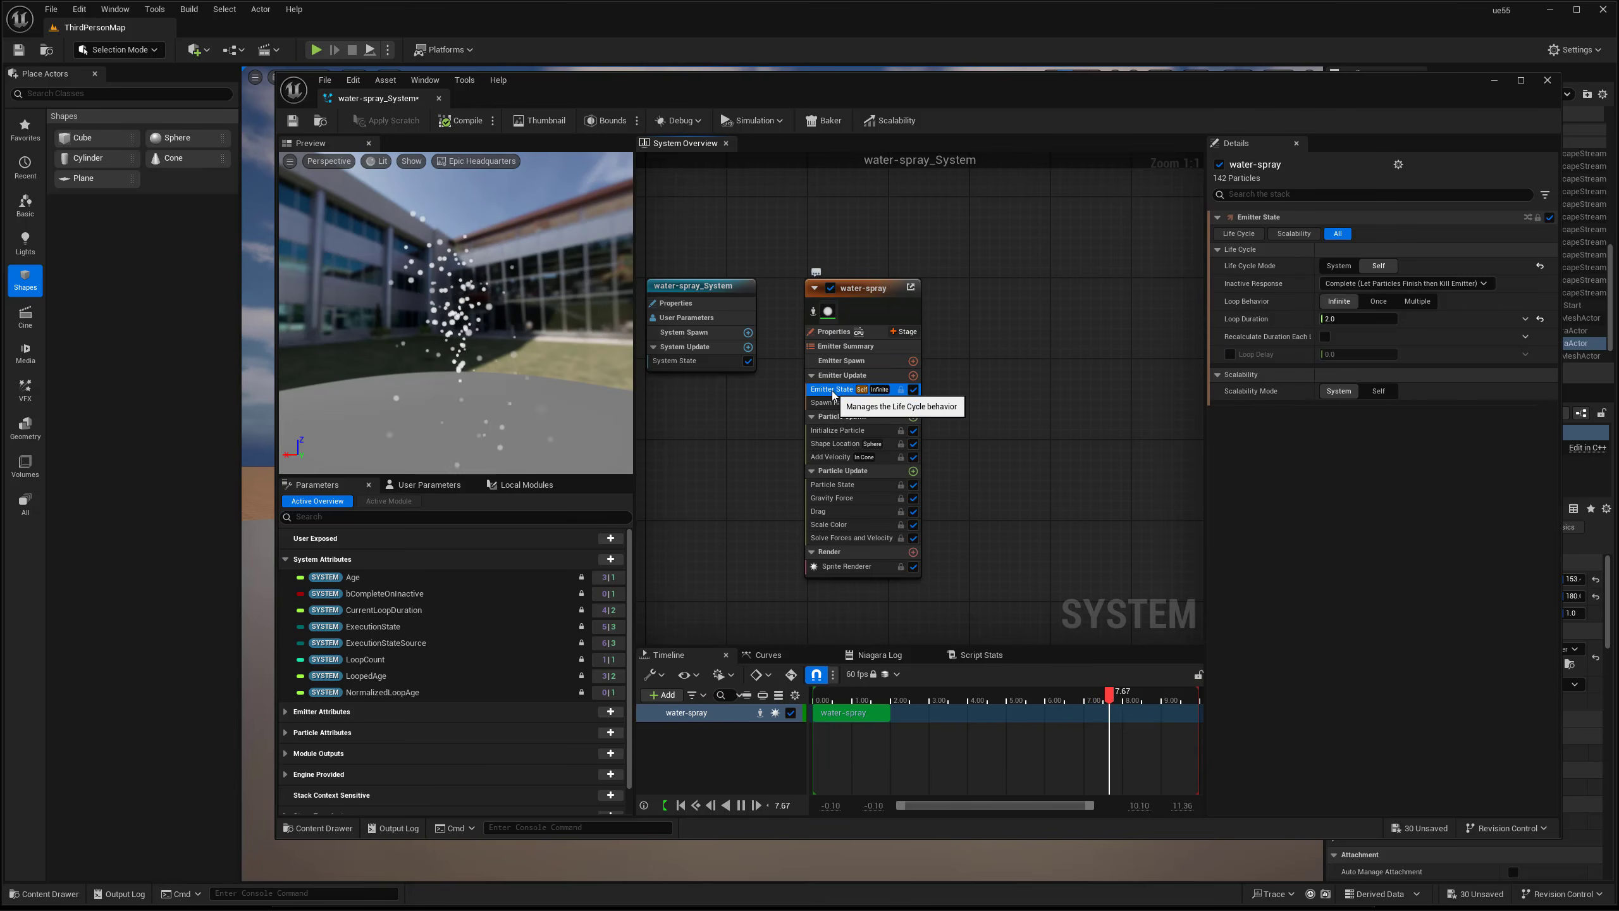
left_click(836, 523)
left_click(832, 499)
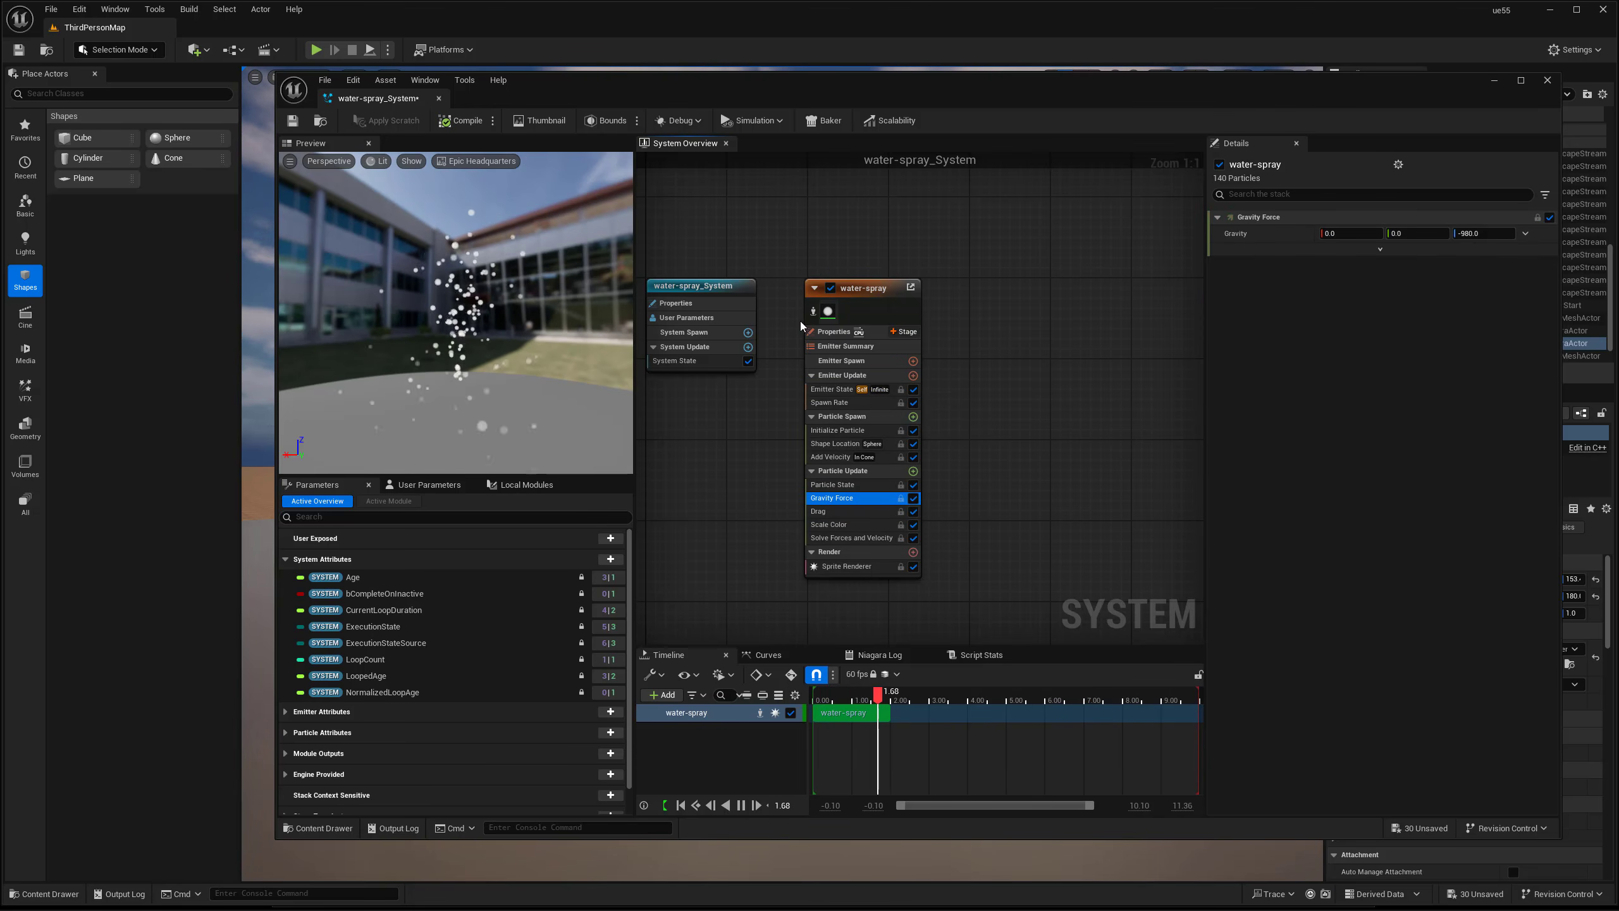
Select the whole water-spray emitter and examine its particles from another angle in the preview.
right_click_drag(974, 301, 1045, 296)
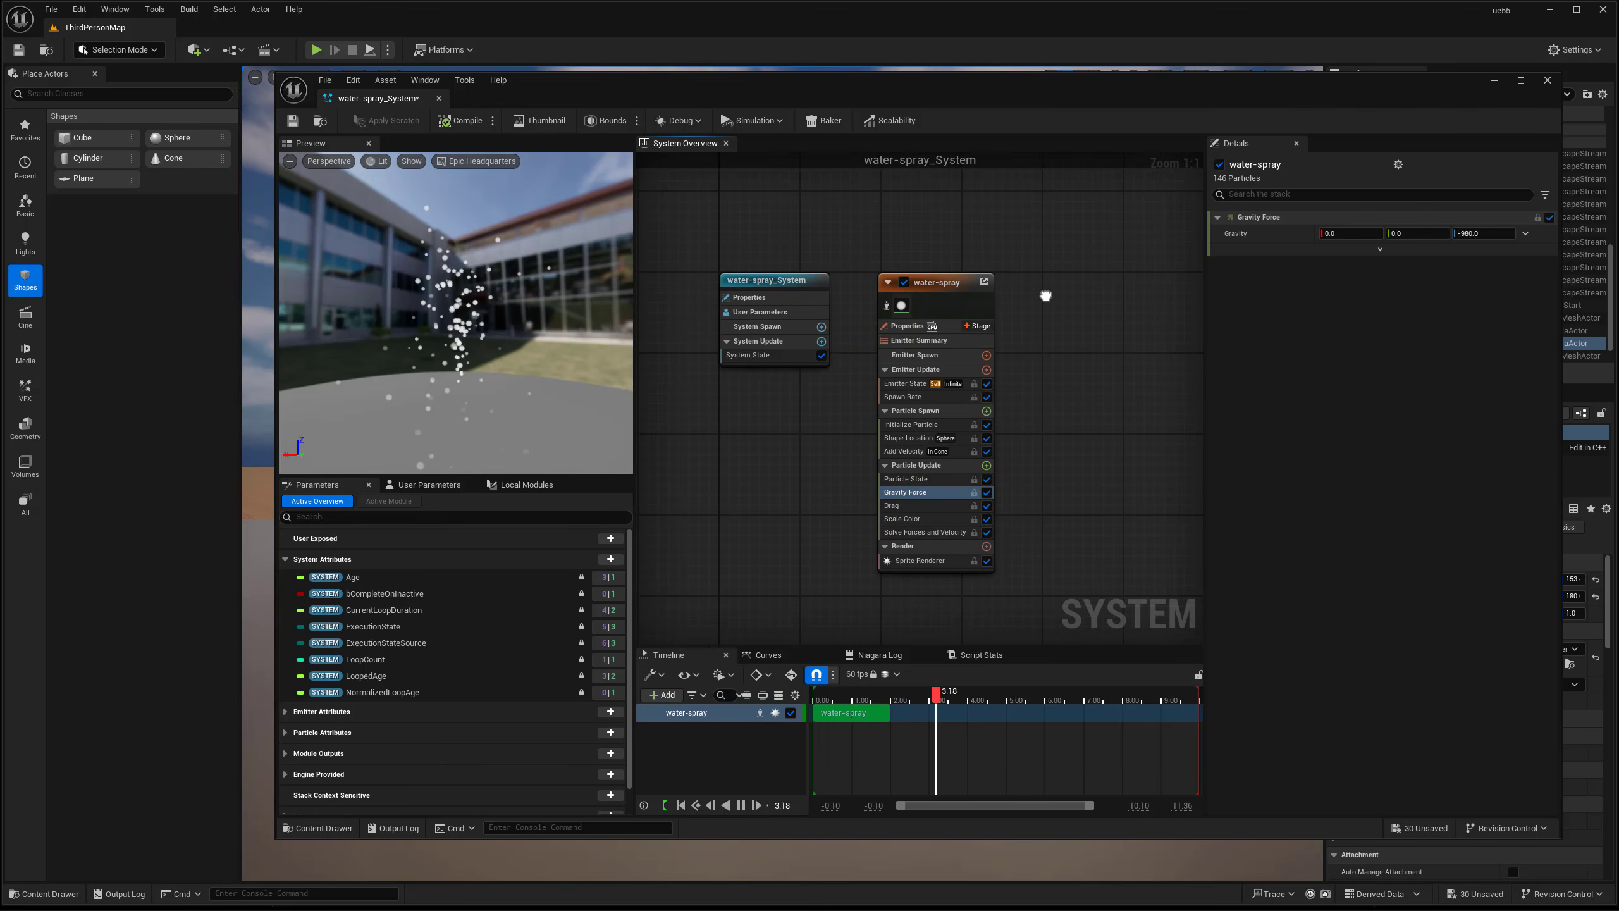
left_click(949, 305)
mouse_move(478, 367)
left_mouse_down()
mouse_move(542, 358)
mouse_move(471, 379)
mouse_move(536, 360)
mouse_move(499, 365)
left_mouse_up()
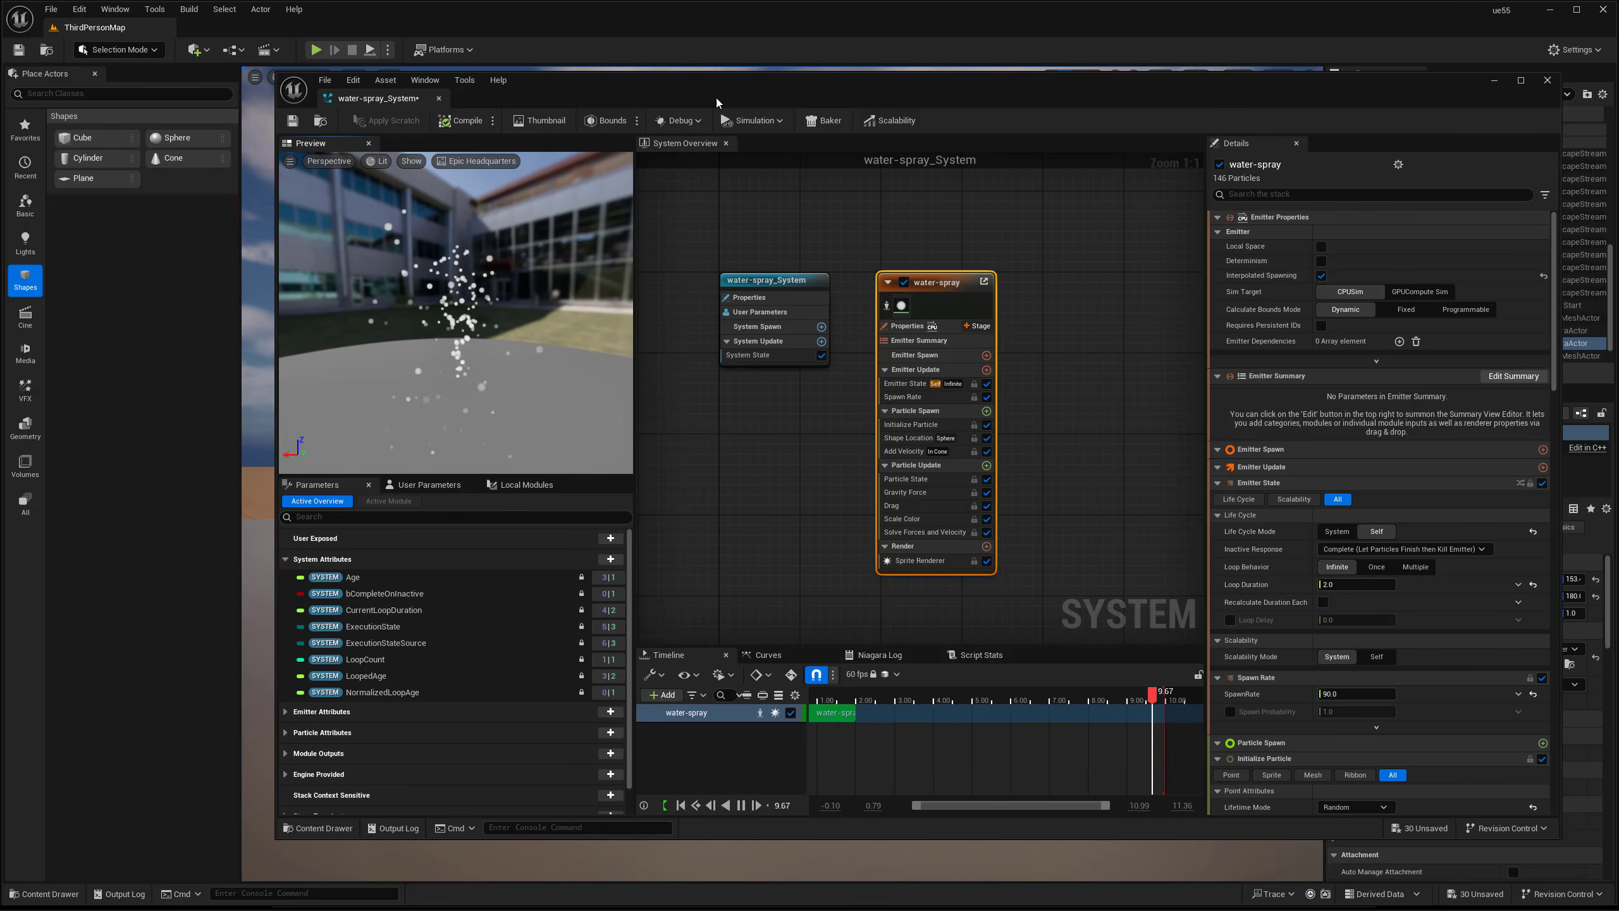
Disable the emitter's Gravity Force module to compare the spray without it, and enable it again.
right_click_drag(805, 451, 853, 432)
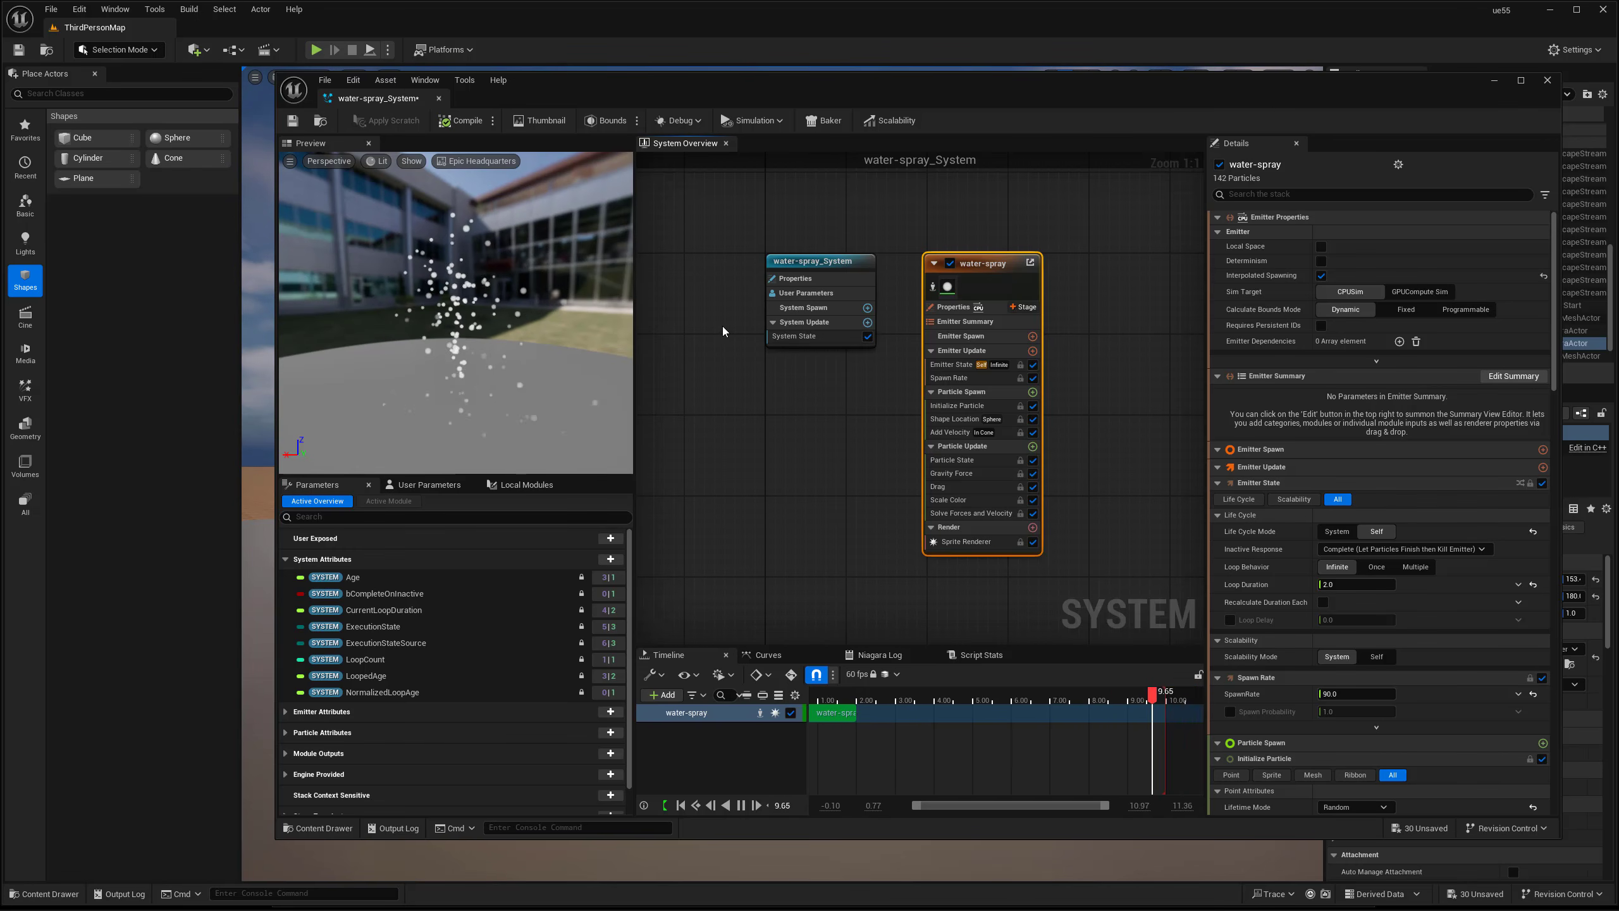
right_click_drag(862, 430, 826, 434)
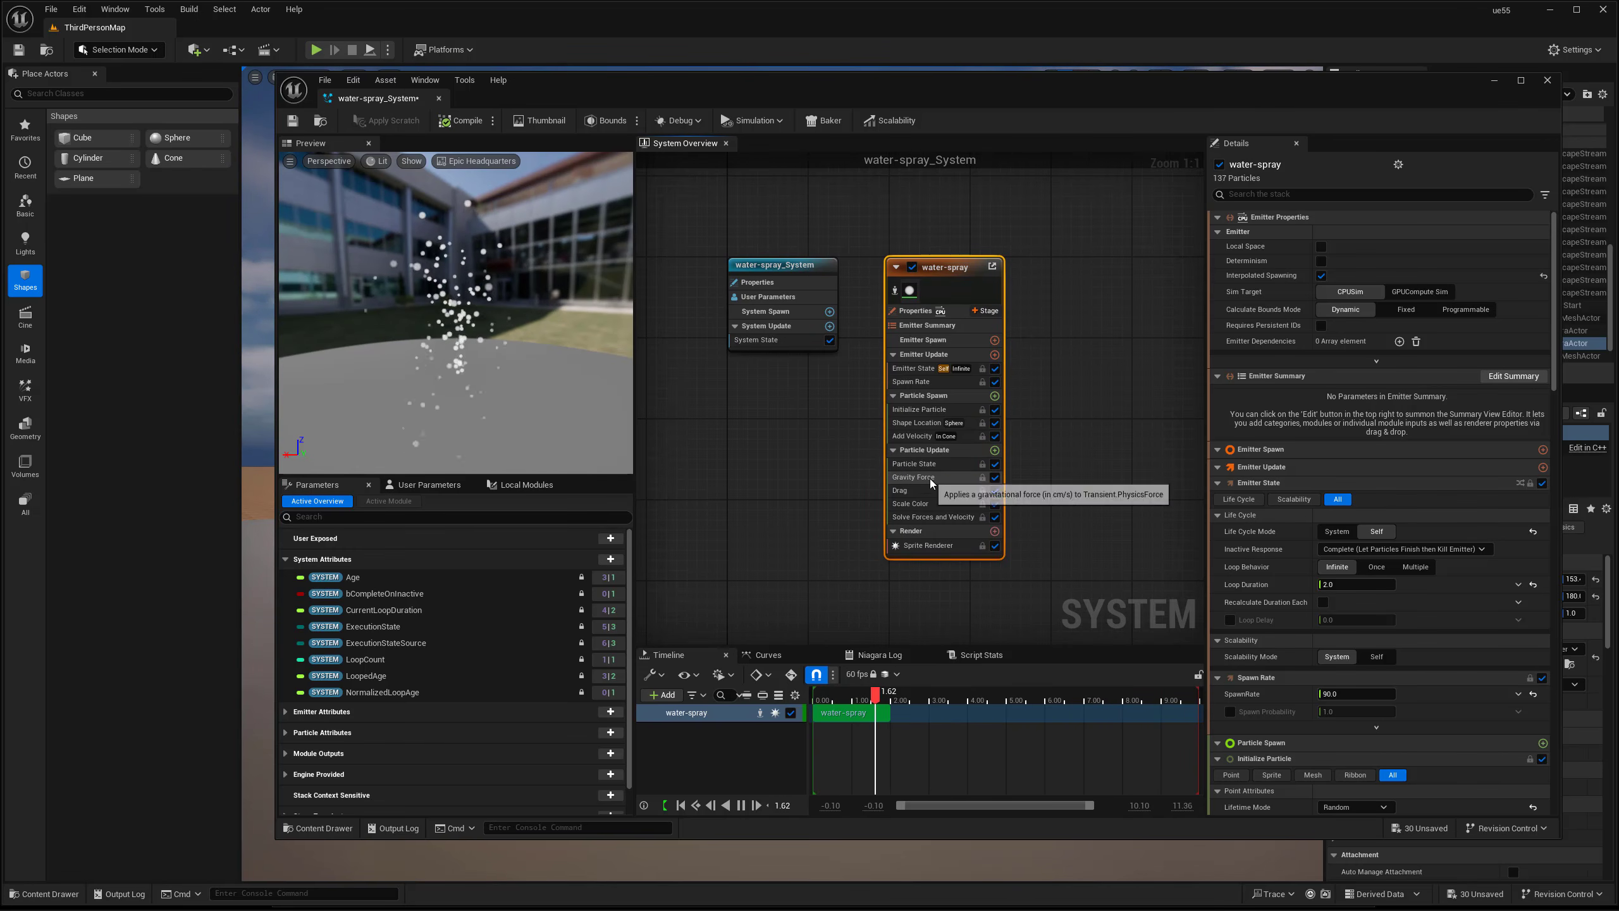
left_click(995, 477)
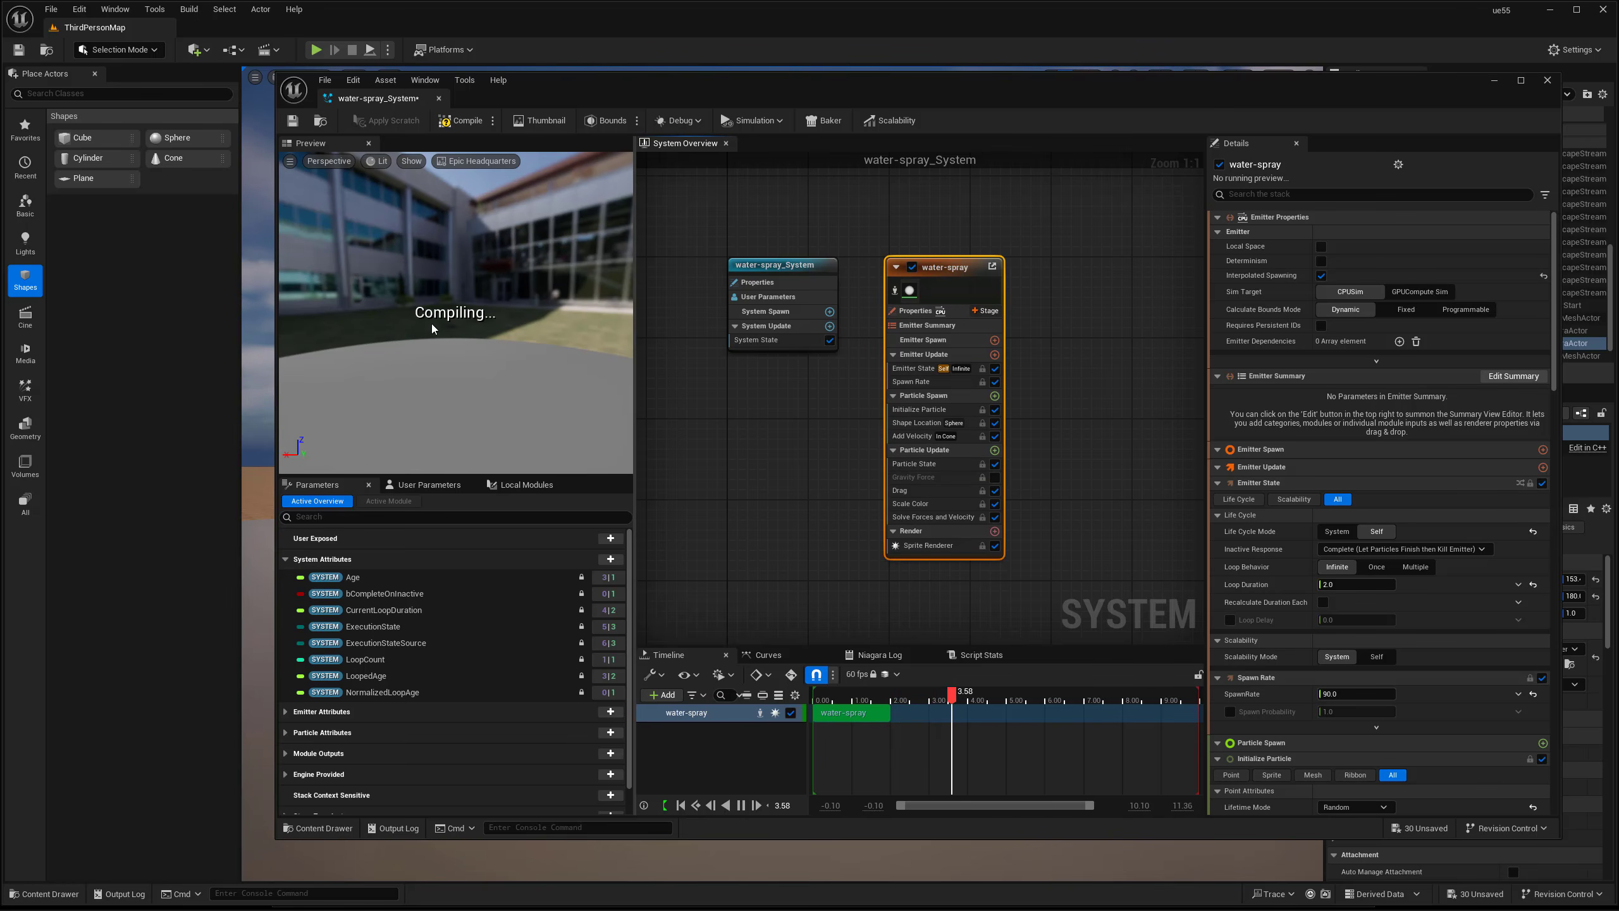
left_click(995, 477)
In the emitter's Initialize Particle module, set Uniform Sprite Size Min to 2 and Uniform Sprite Size Max to 4.
right_click_drag(1063, 392, 958, 370)
left_click(855, 279)
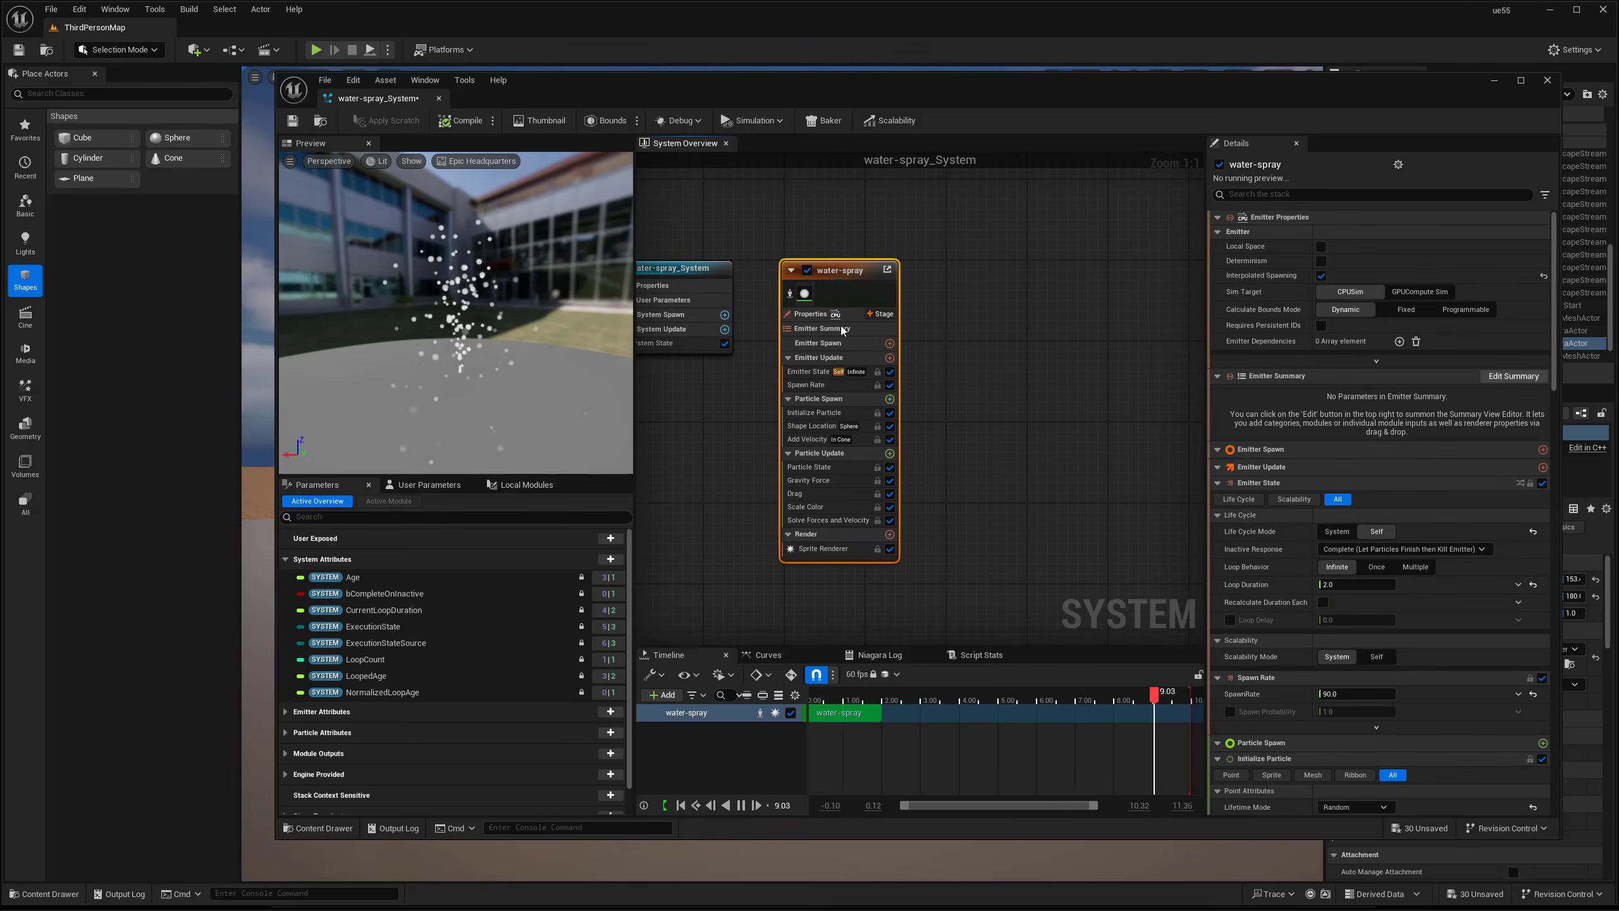
left_click(824, 413)
right_click_drag(794, 421, 844, 428)
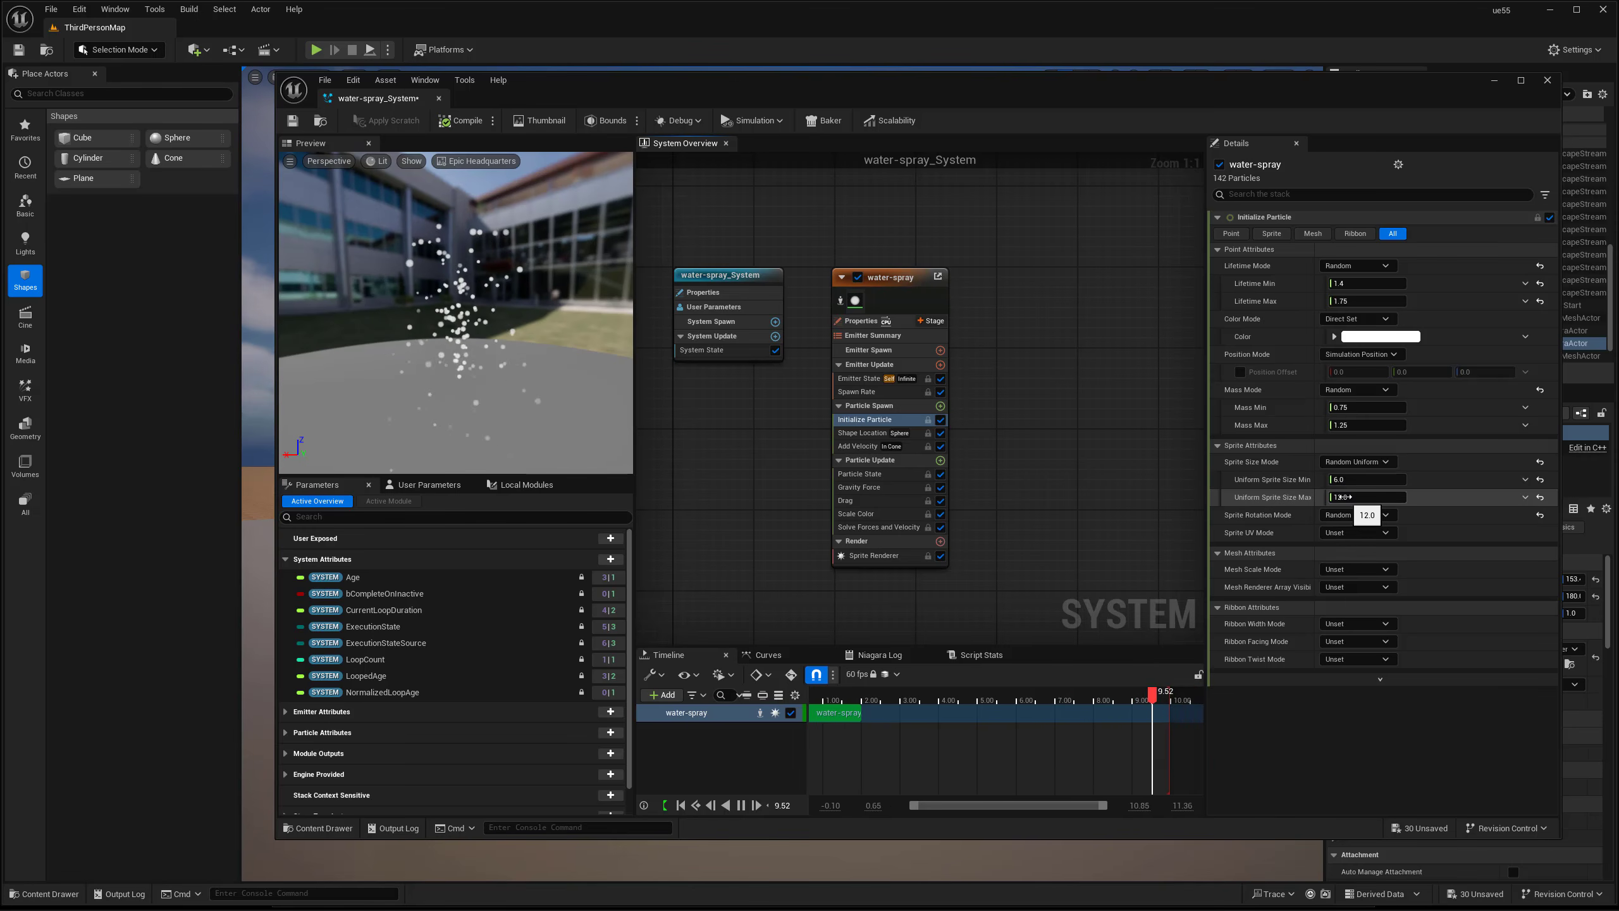
type("2")
key("Return")
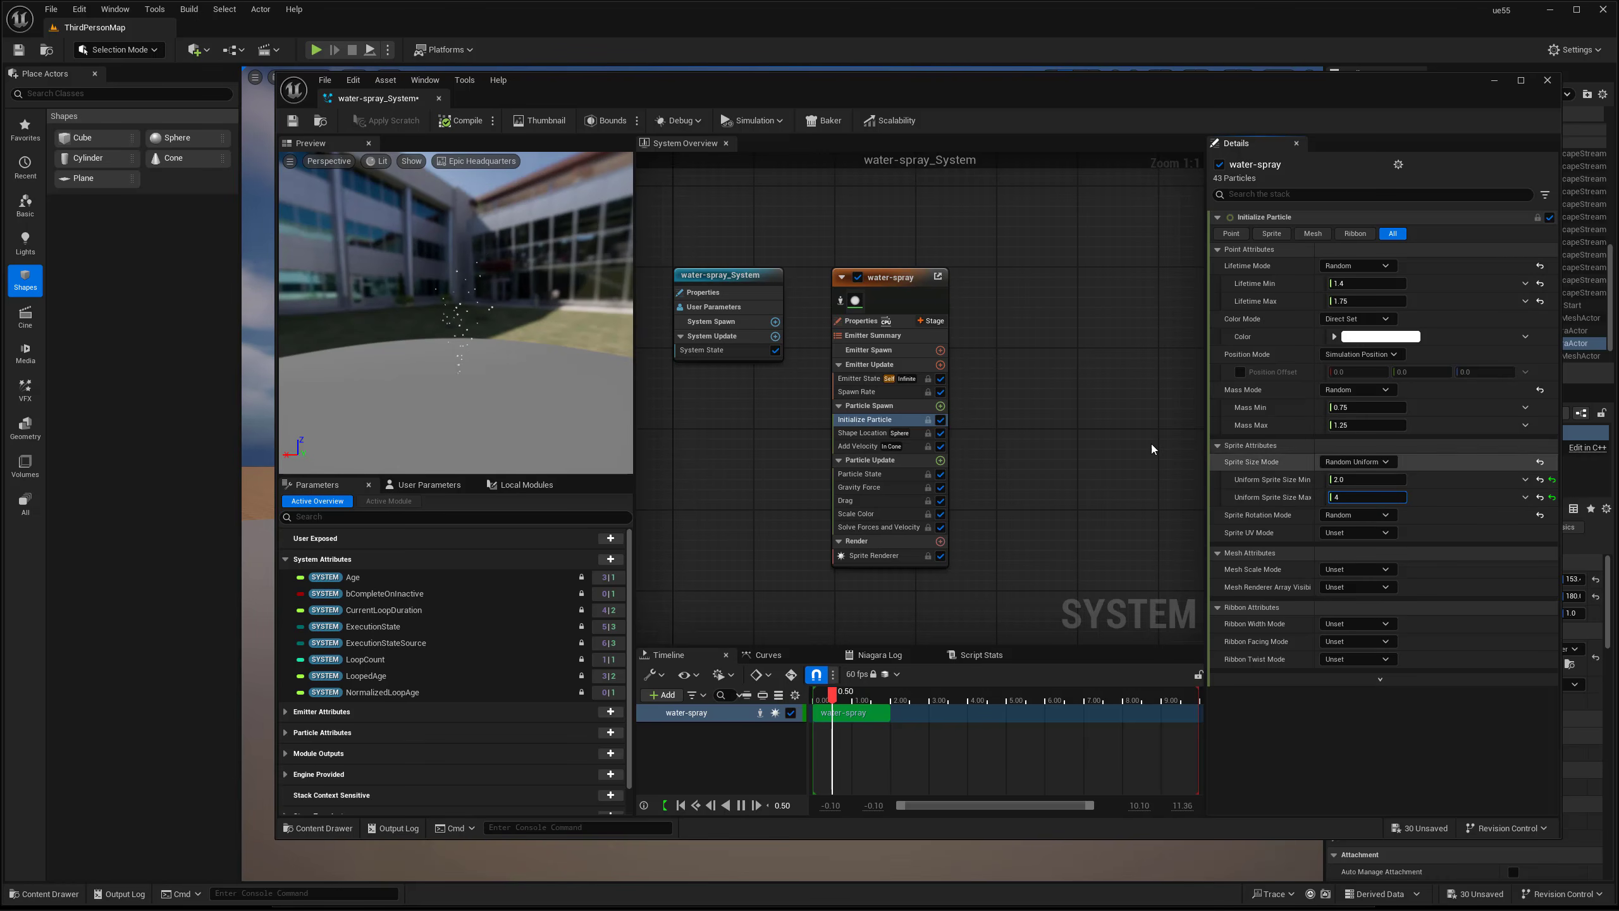
Examine the resized particles in the Niagara preview and at both wall pipes in the level.
left_click_drag(477, 369, 495, 360)
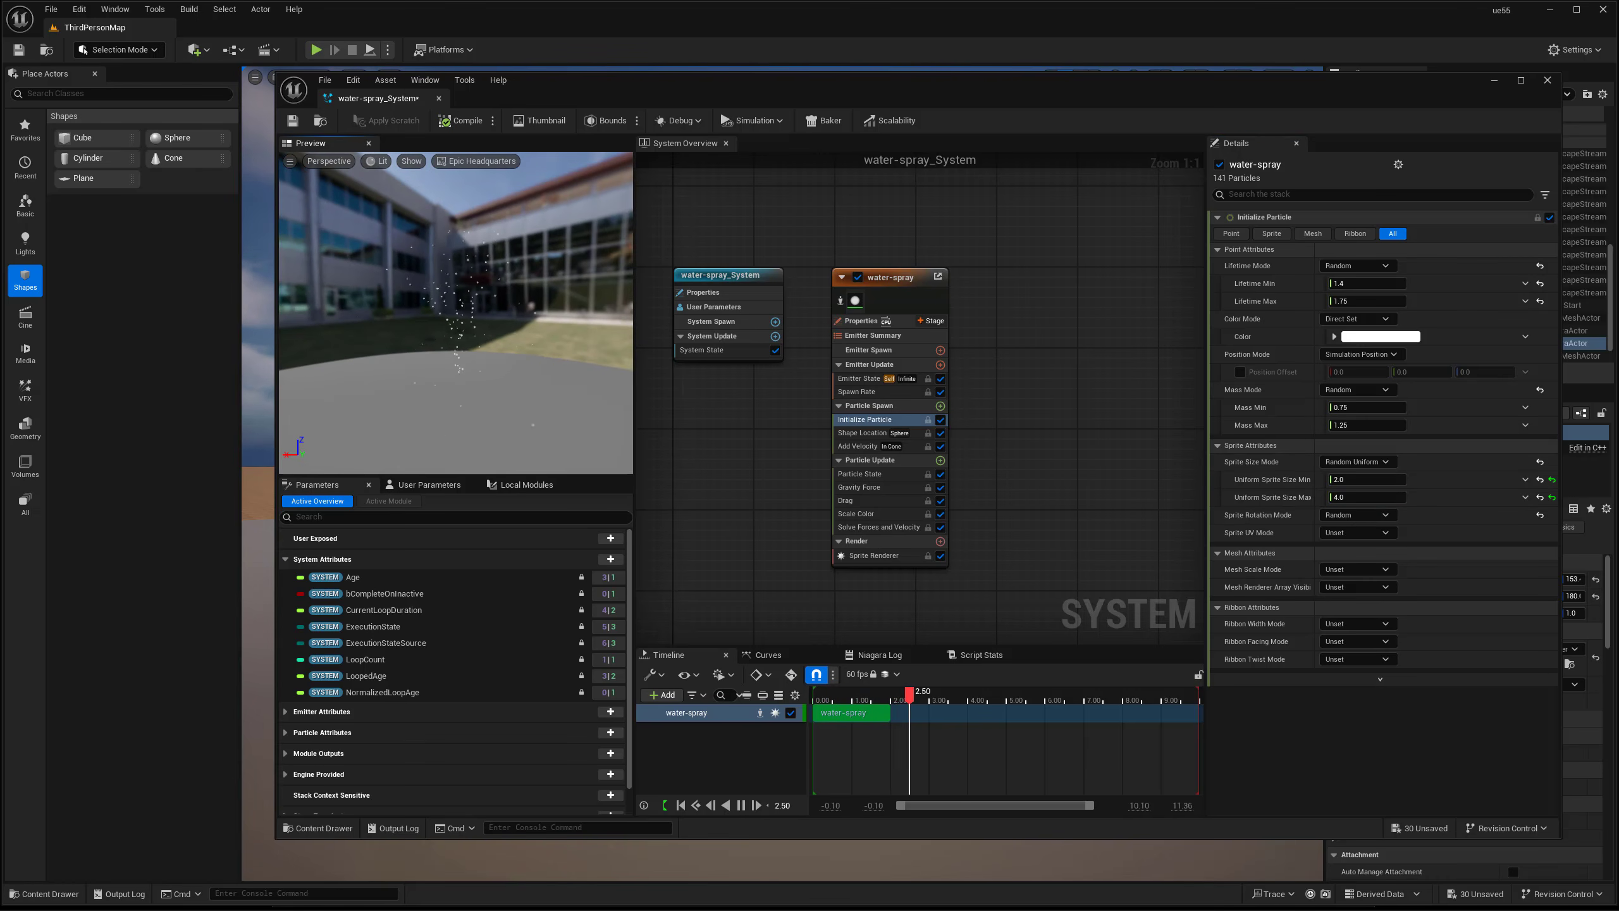
mouse_move(461, 309)
left_mouse_down()
mouse_move(389, 312)
mouse_move(471, 312)
mouse_move(447, 307)
left_mouse_up()
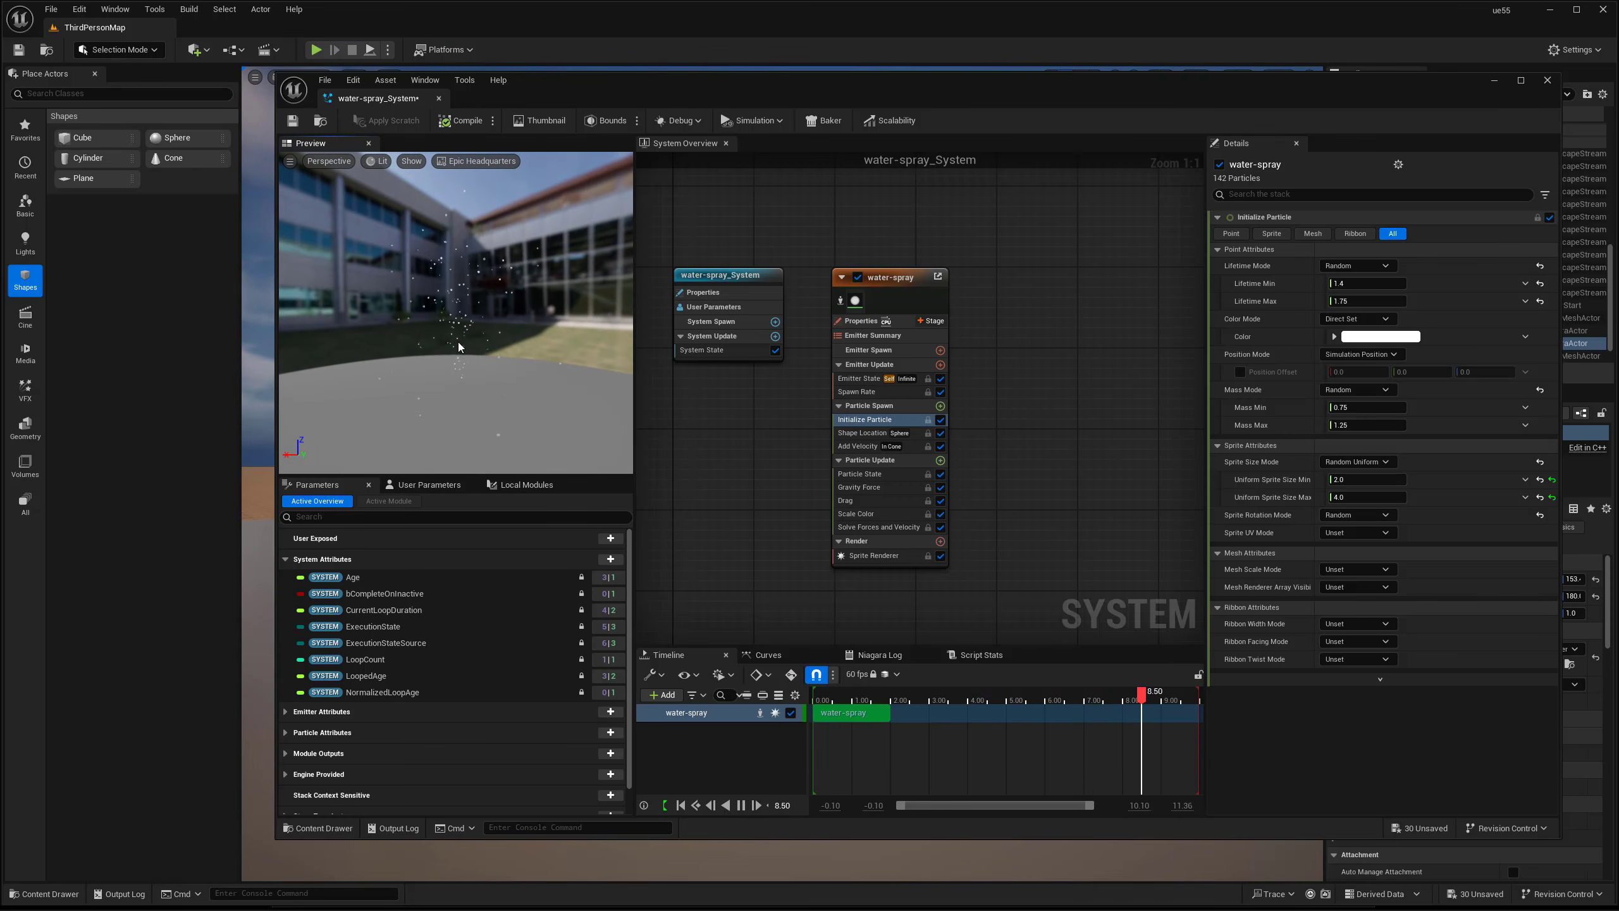
mouse_move(605, 102)
left_mouse_down()
mouse_move(583, 364)
mouse_move(1219, 191)
mouse_move(1383, 110)
left_mouse_up()
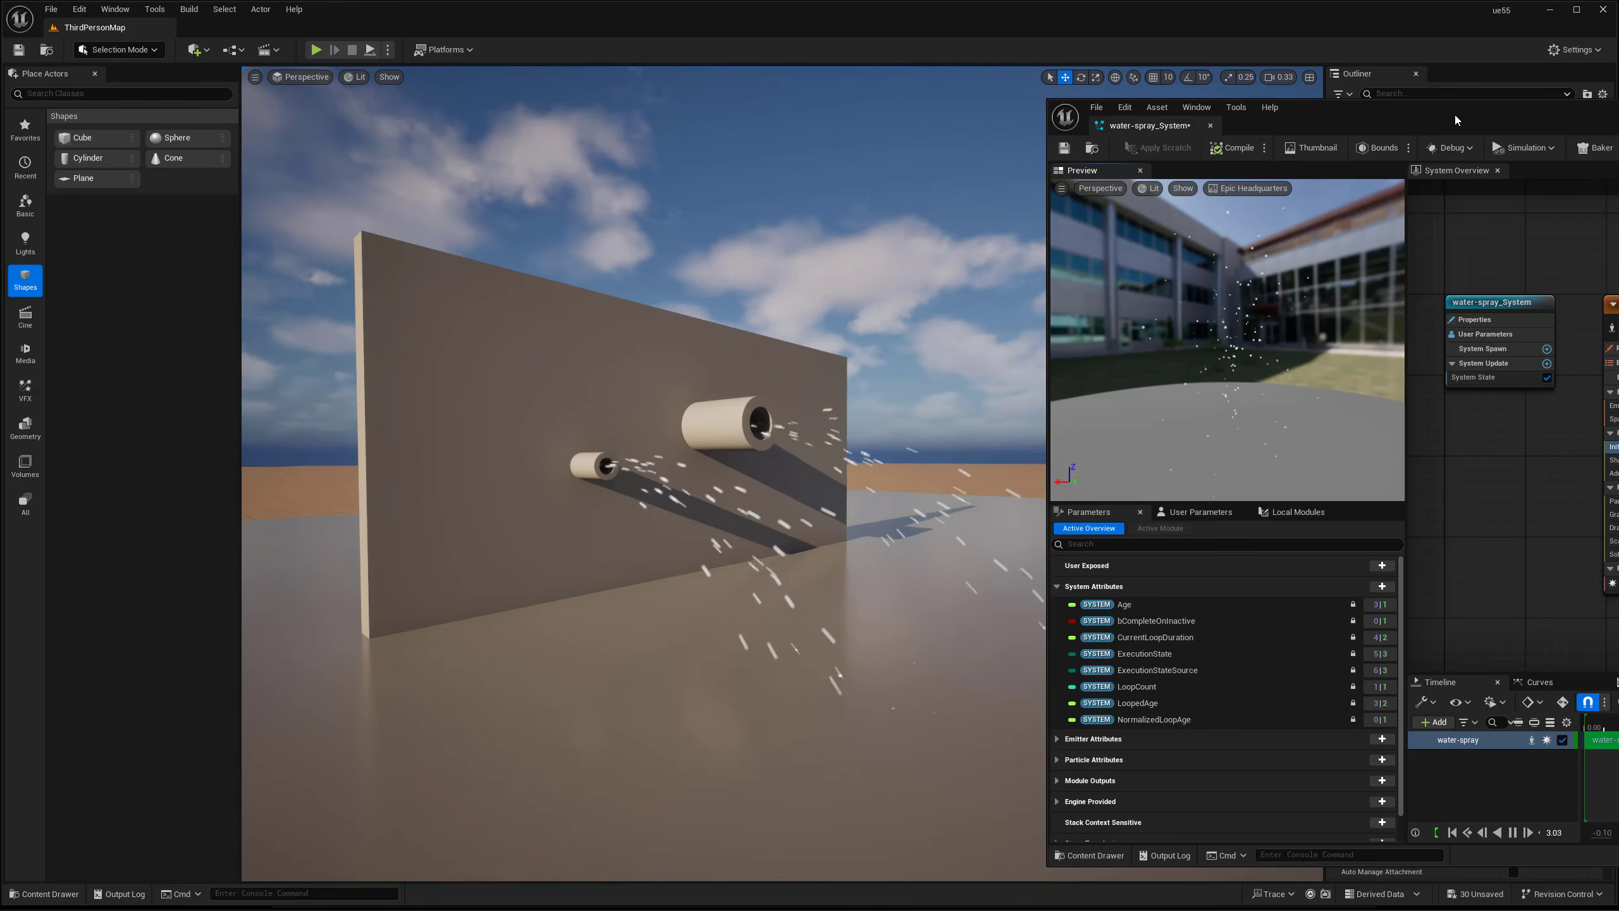
mouse_move(1455, 115)
left_mouse_down()
mouse_move(731, 91)
mouse_move(604, 103)
left_mouse_up()
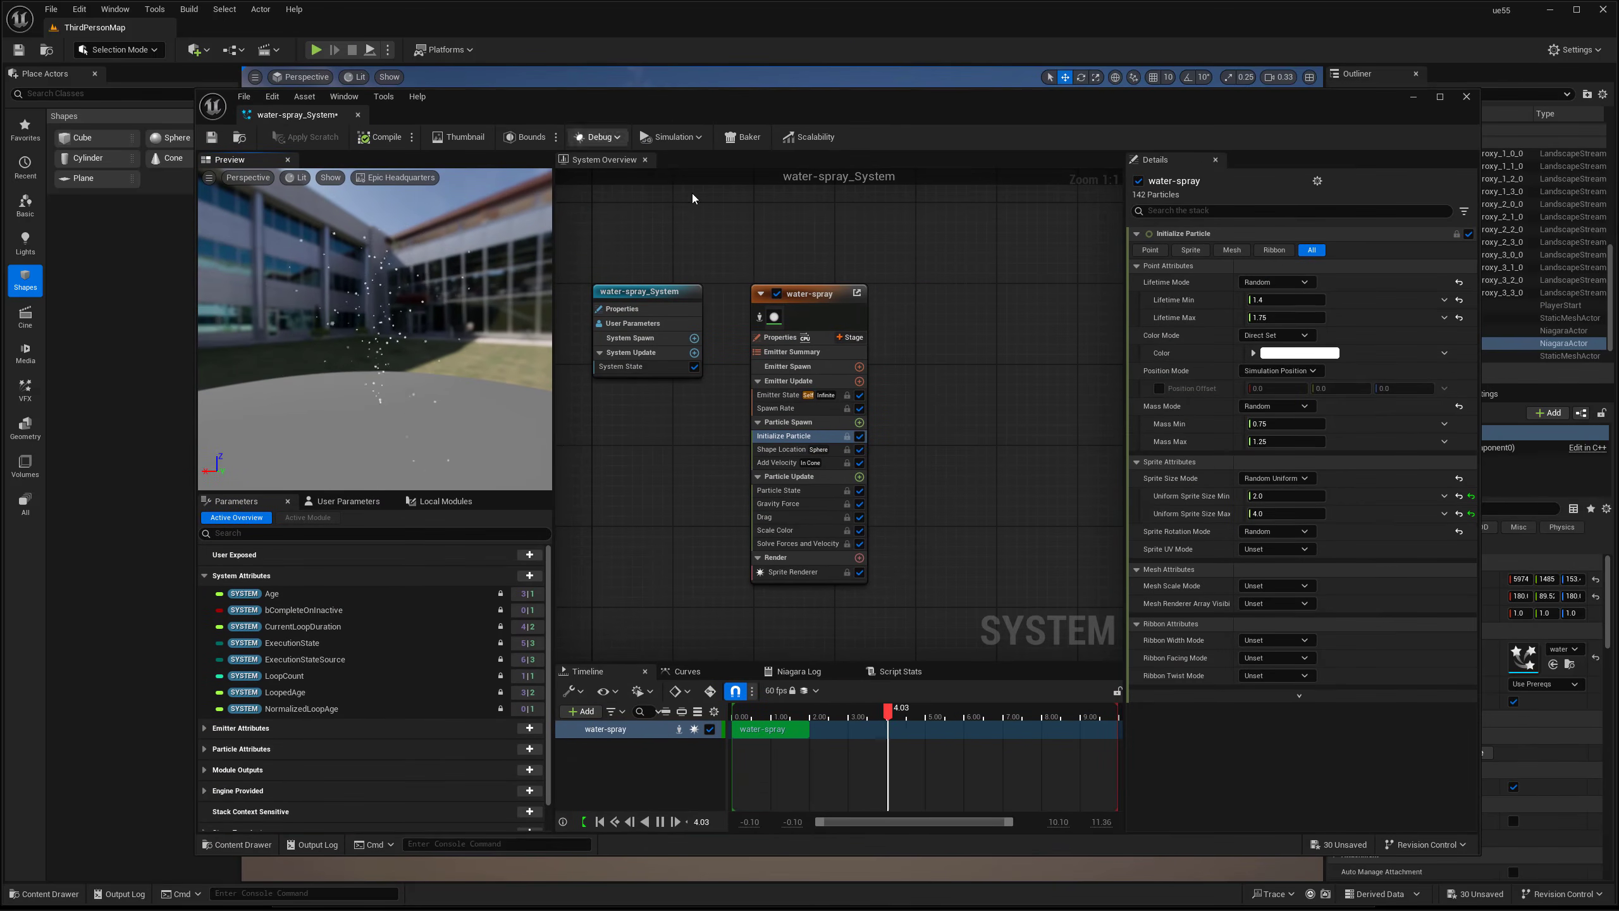
In Initialize Particle, set Uniform Sprite Size Min to 1 and Uniform Sprite Size Max to 2.5.
left_click(1273, 498)
type("1")
left_click(1274, 511)
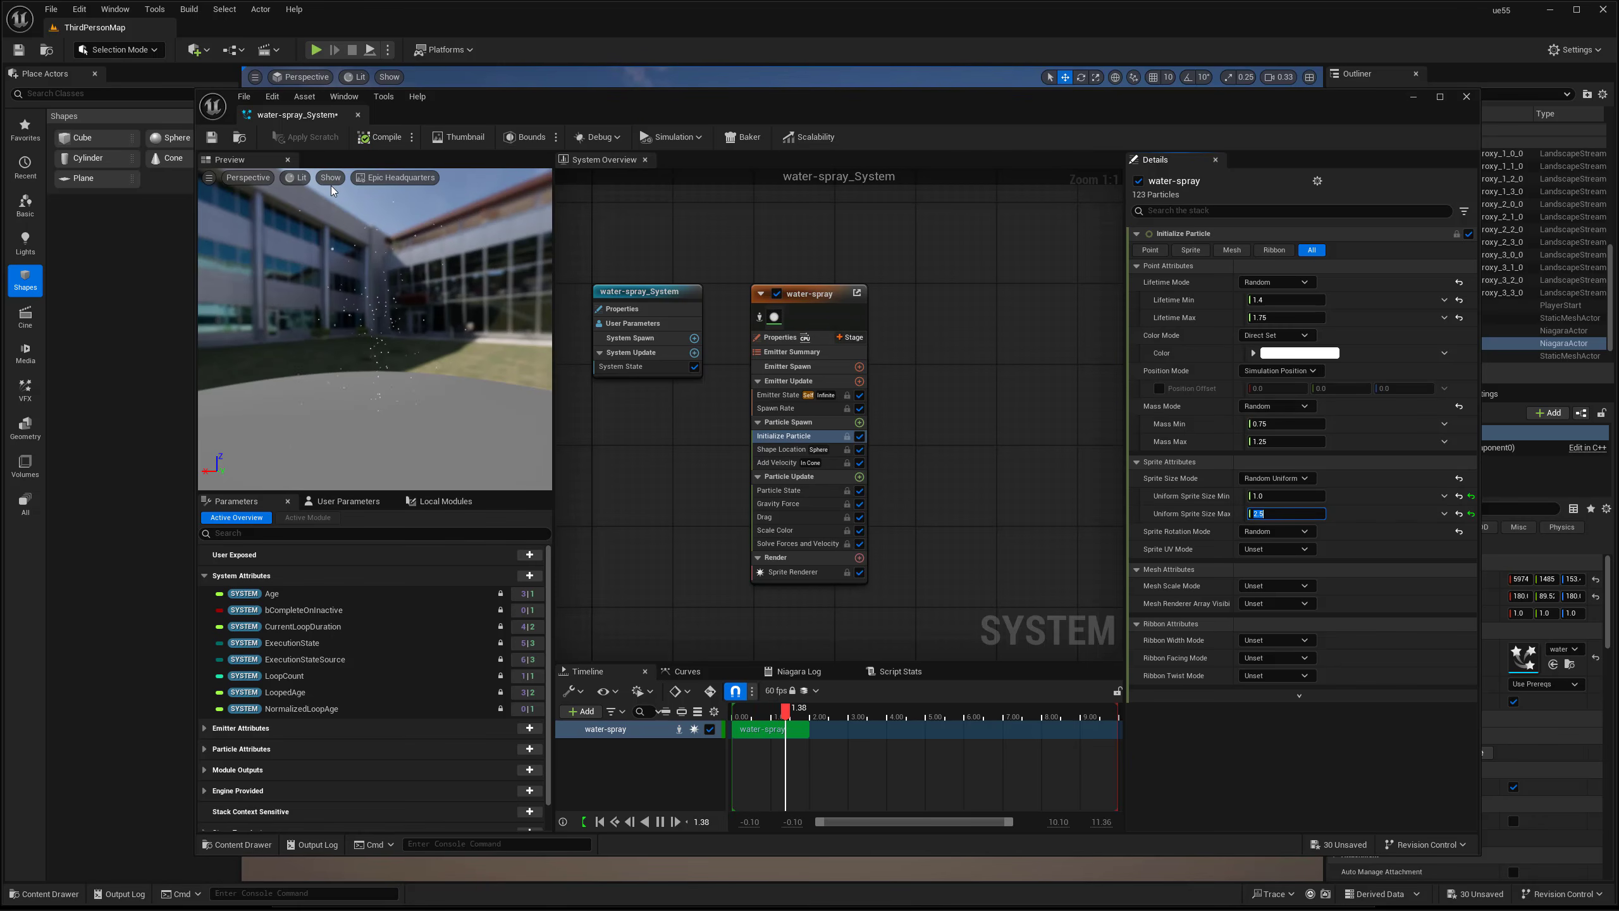
left_click_drag(438, 96, 504, 112)
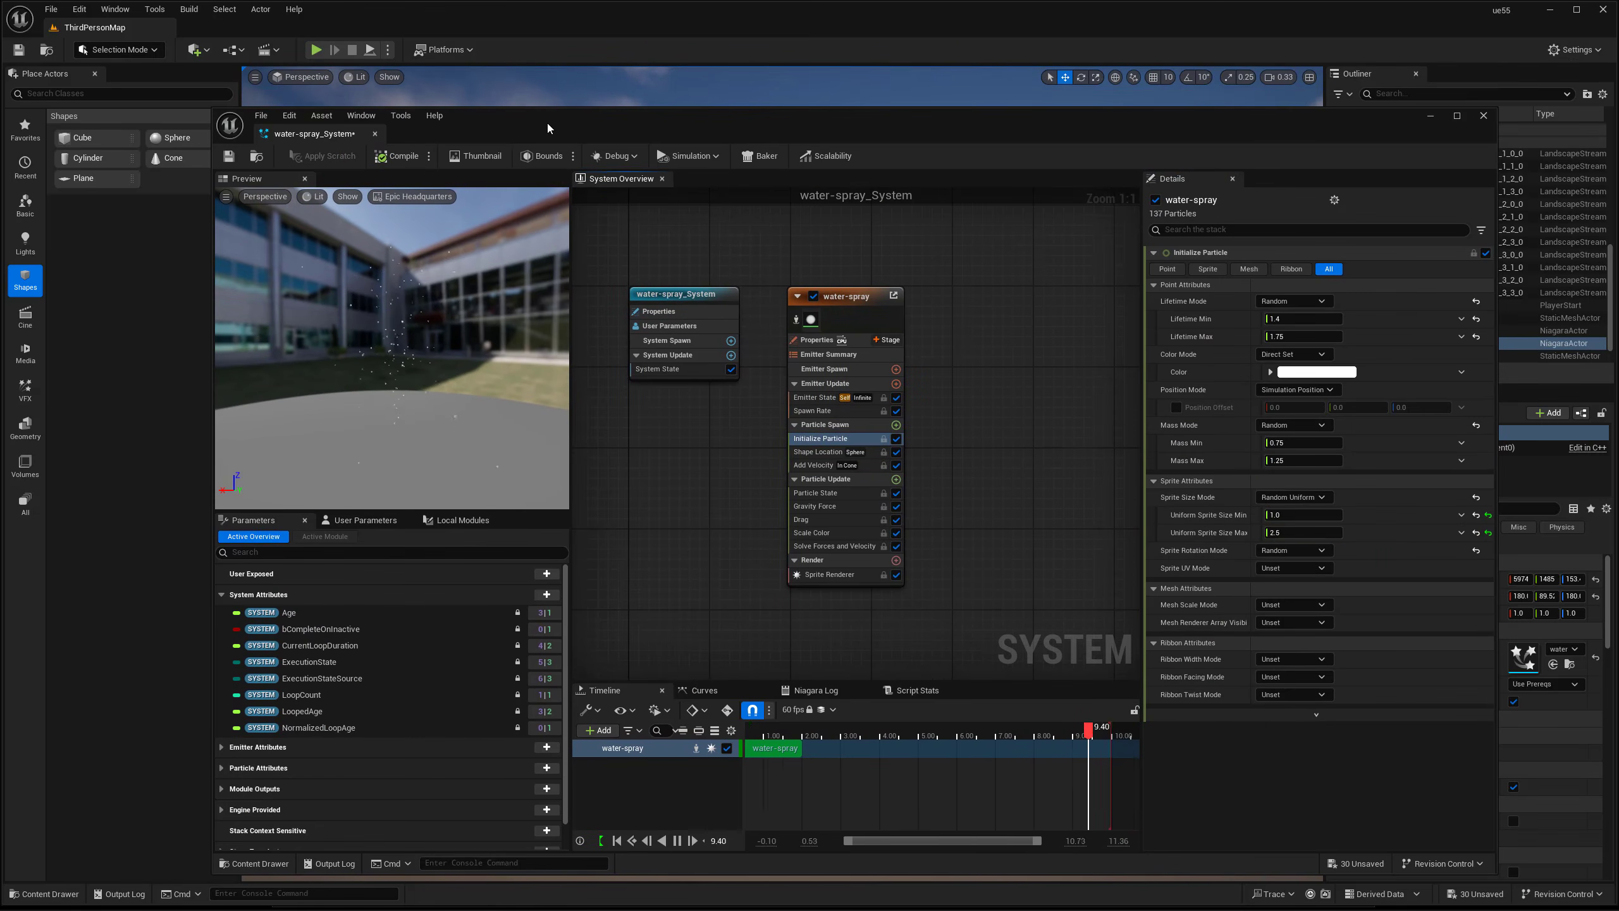
mouse_move(546, 119)
left_mouse_down()
mouse_move(577, 126)
mouse_move(540, 96)
left_mouse_up()
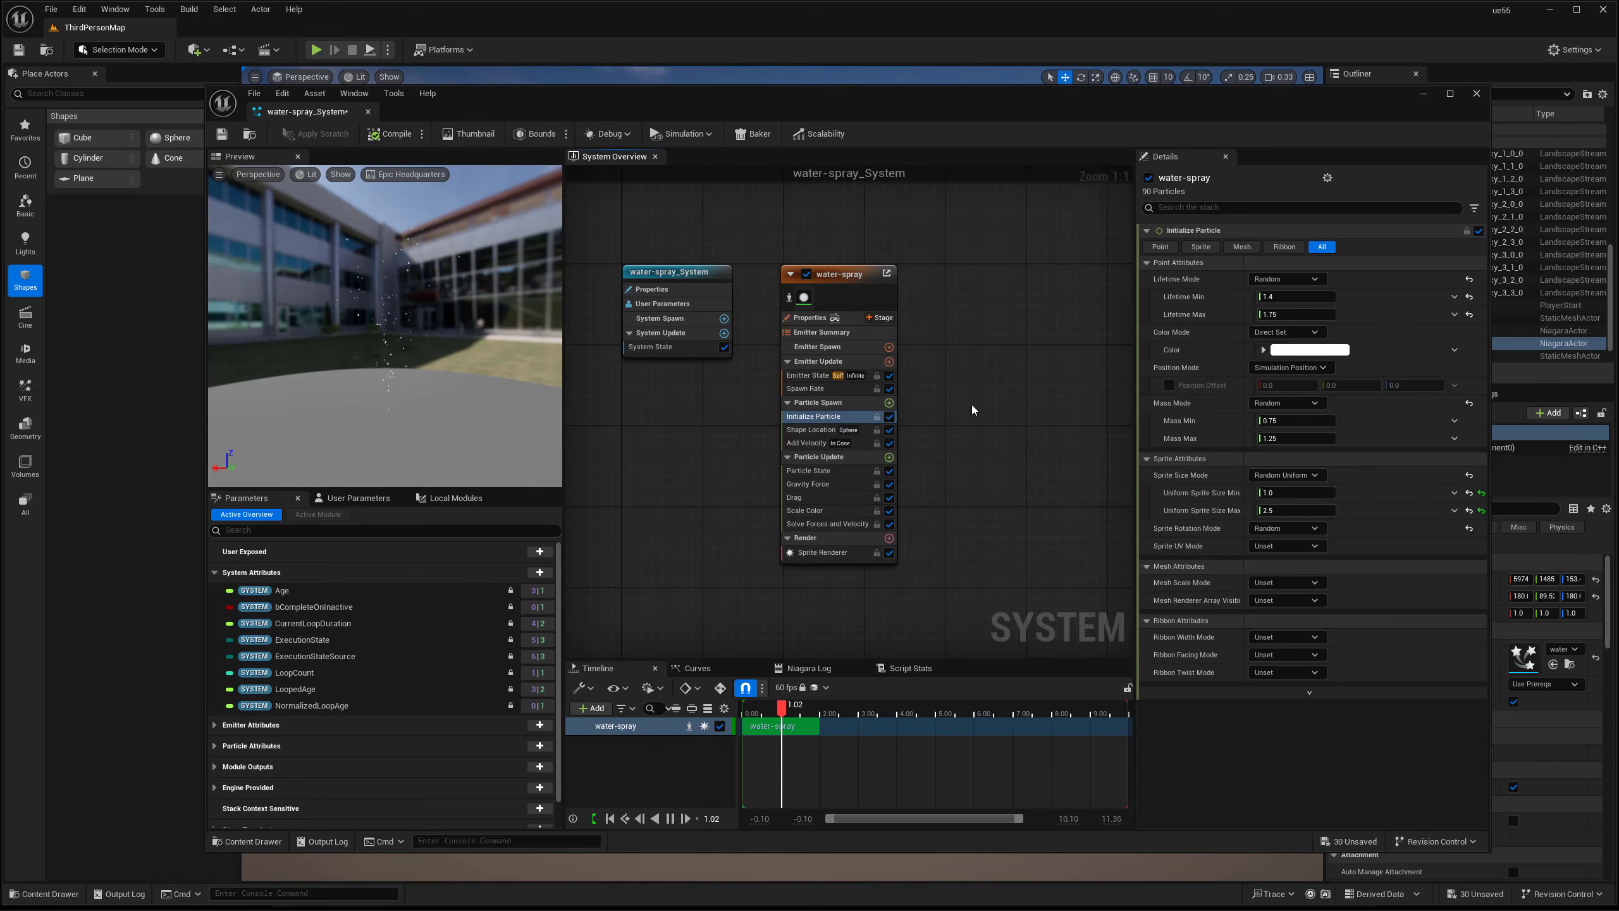
Try a red particle color in Initialize Particle, compare the spray in the level, and discard the color change.
left_click(1295, 350)
left_click_drag(1329, 434, 1341, 405)
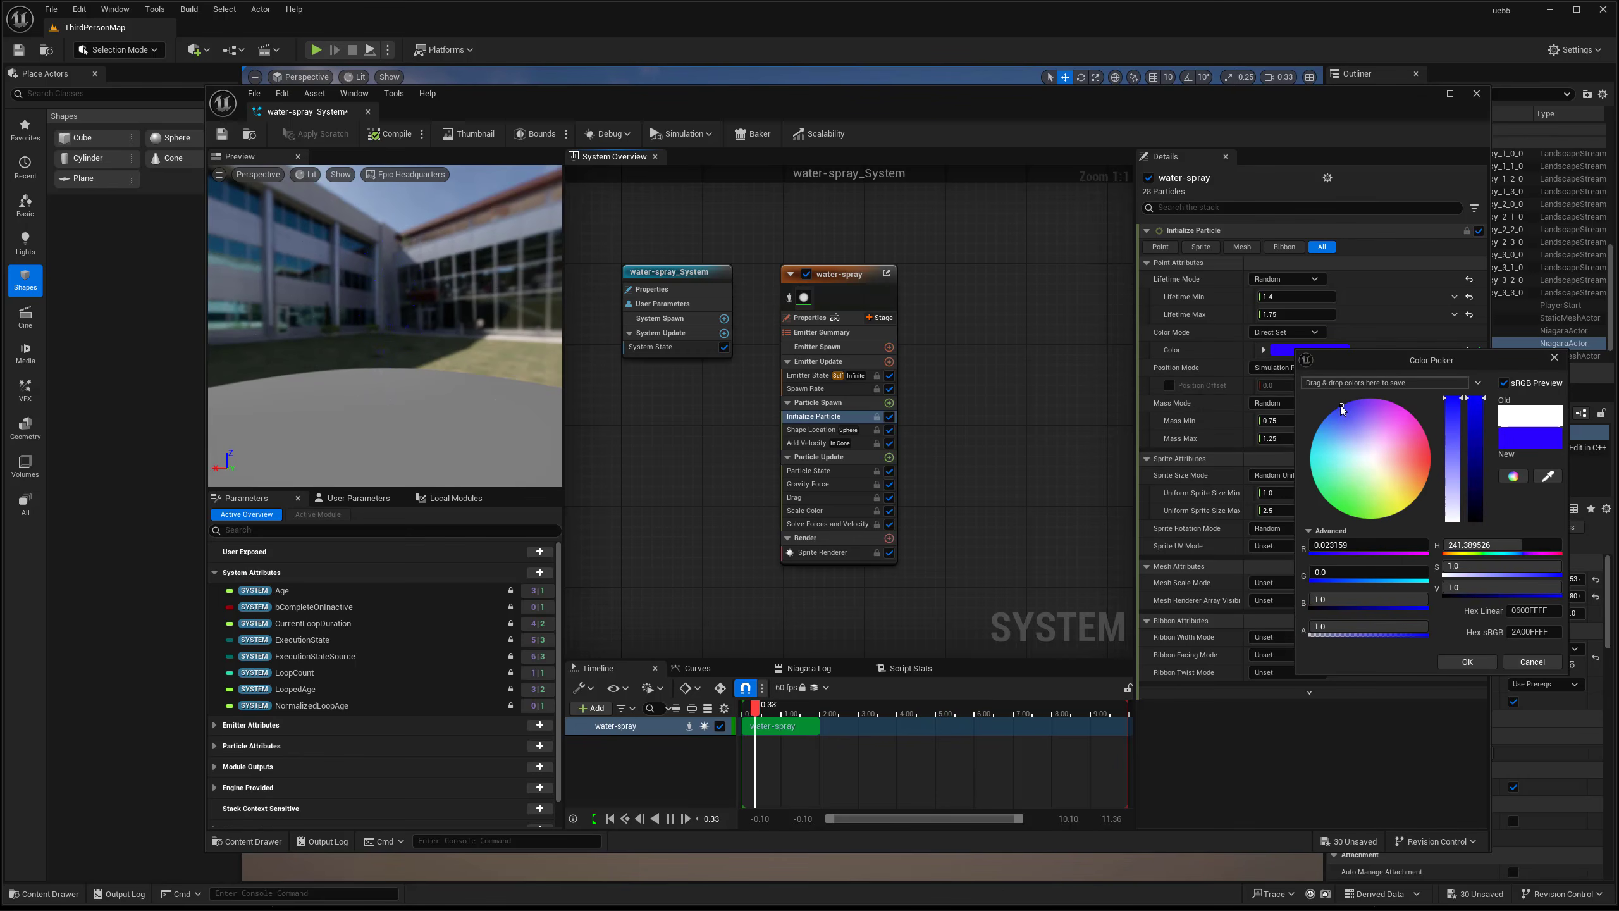
left_click(1432, 458)
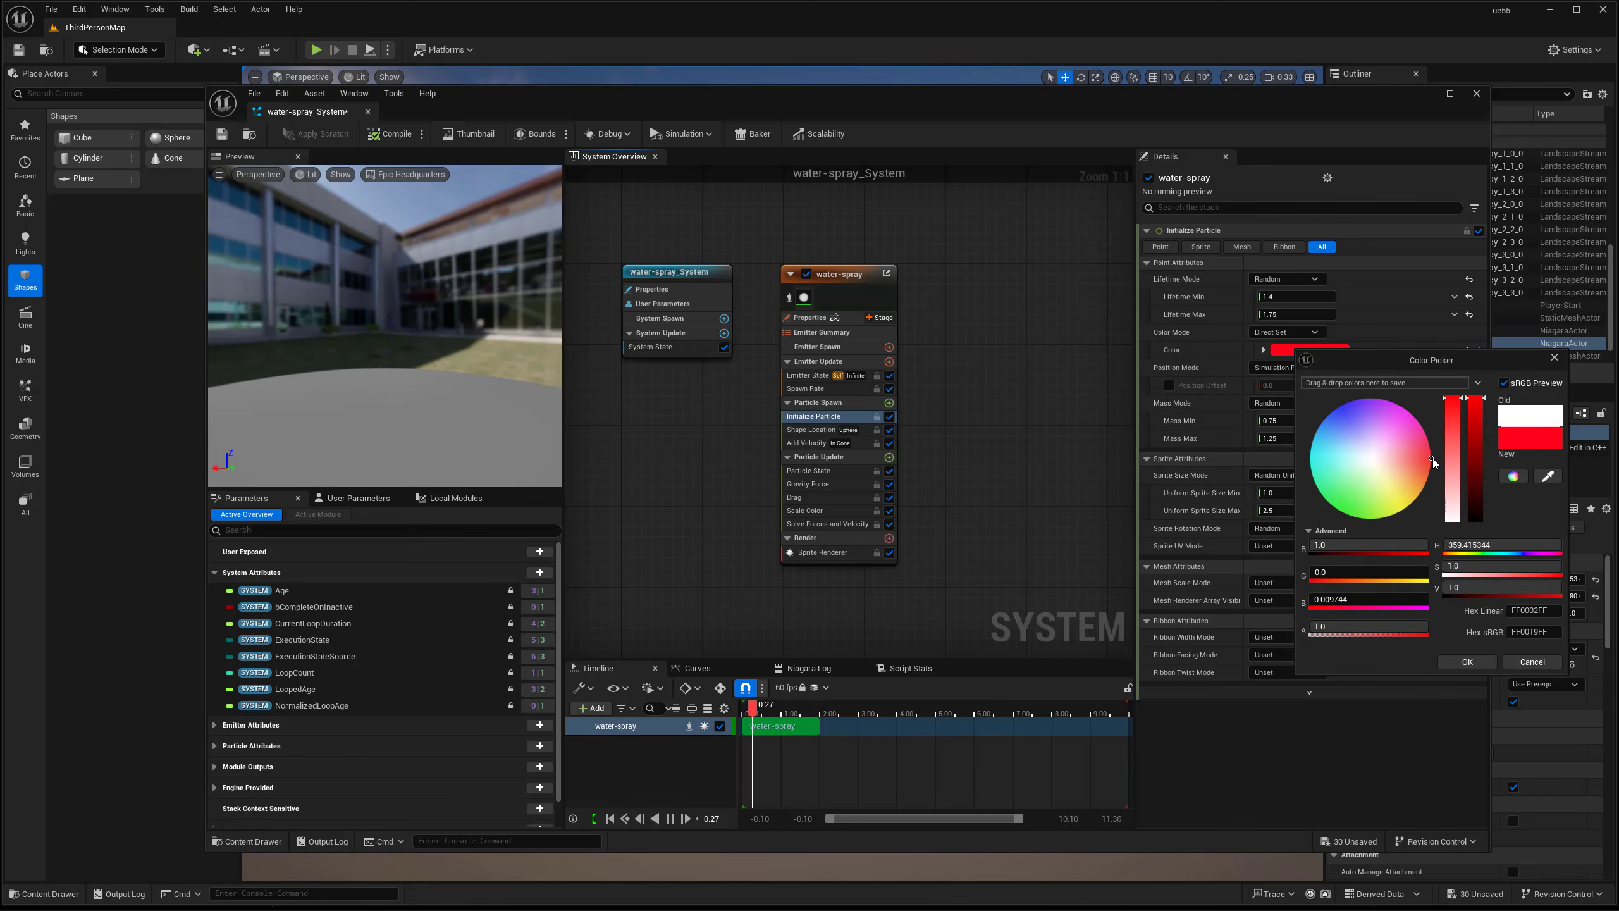
left_click_drag(982, 111, 1610, 160)
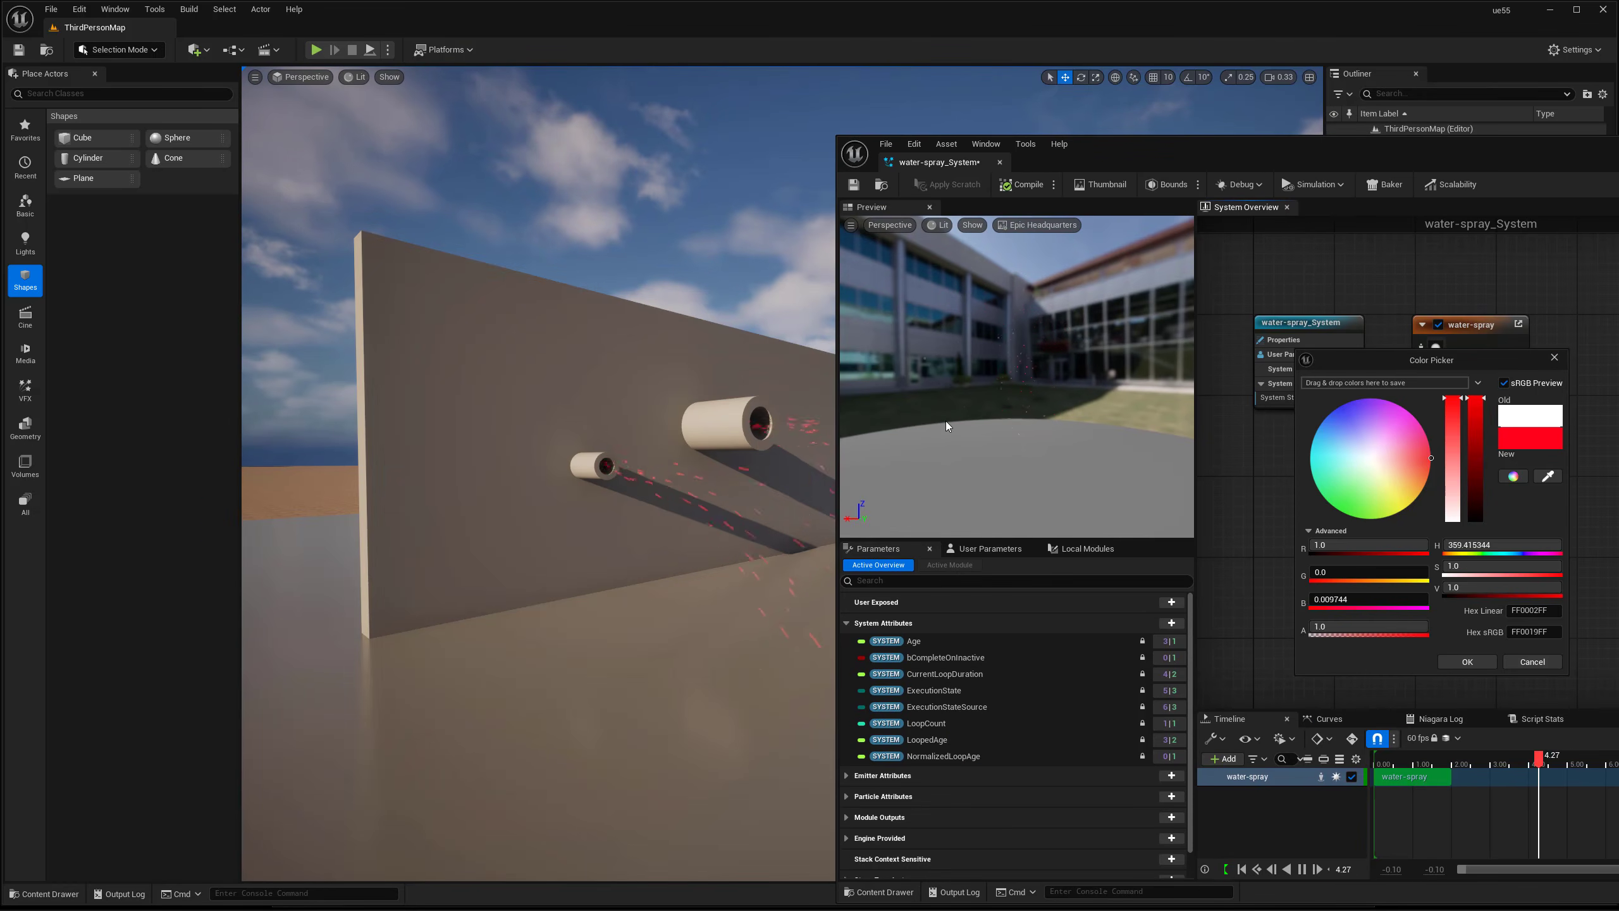
left_click_drag(1203, 155, 570, 109)
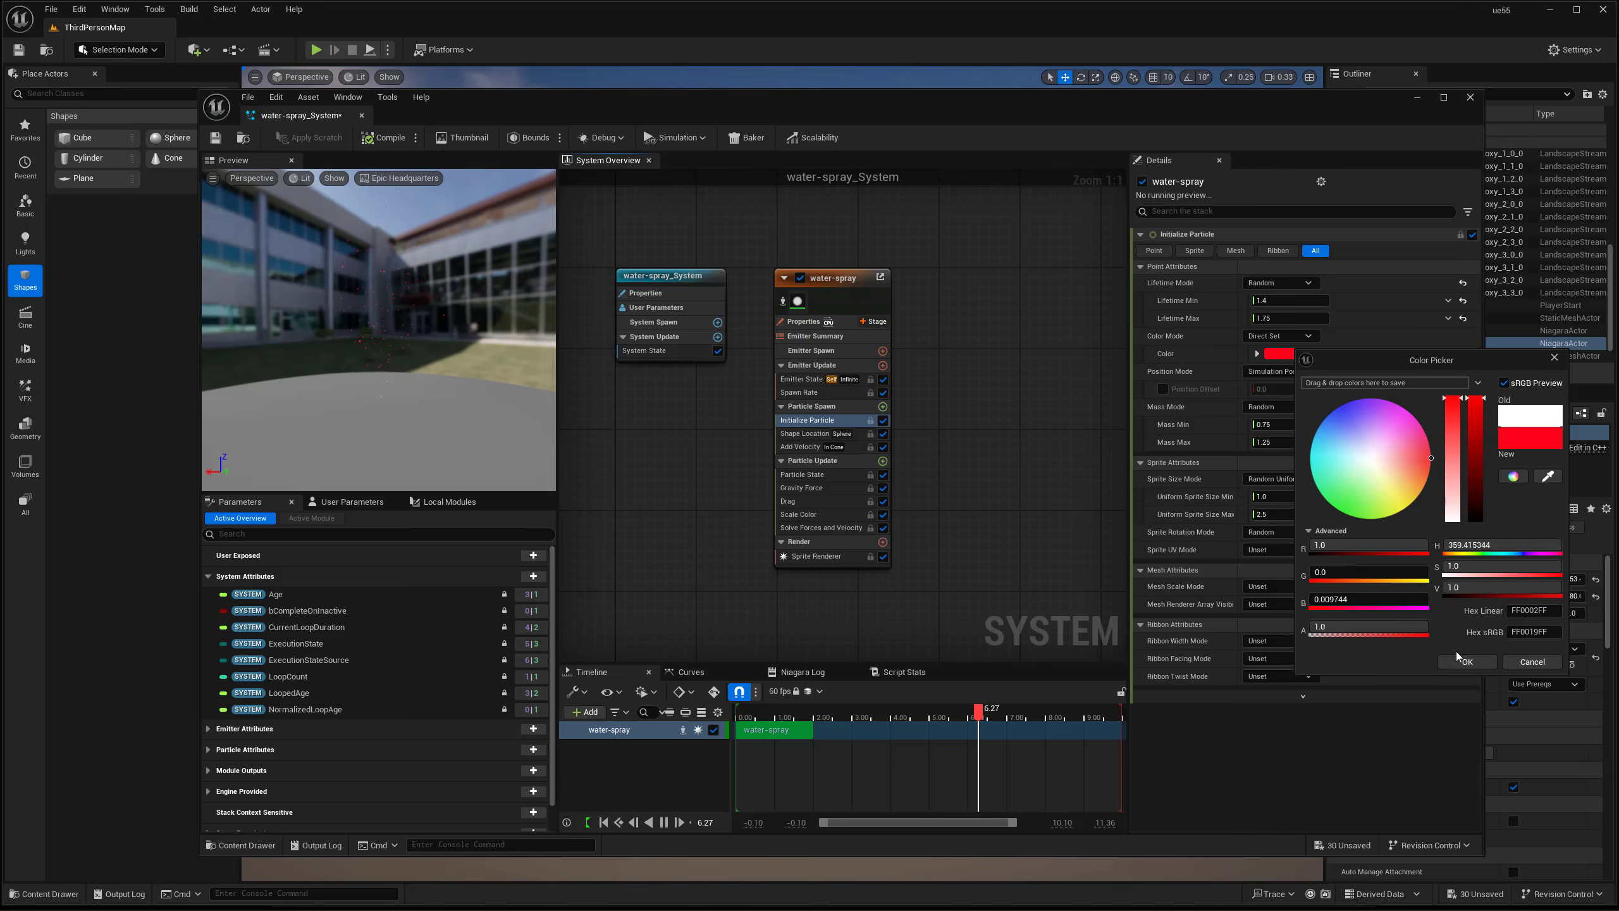
left_click(1533, 662)
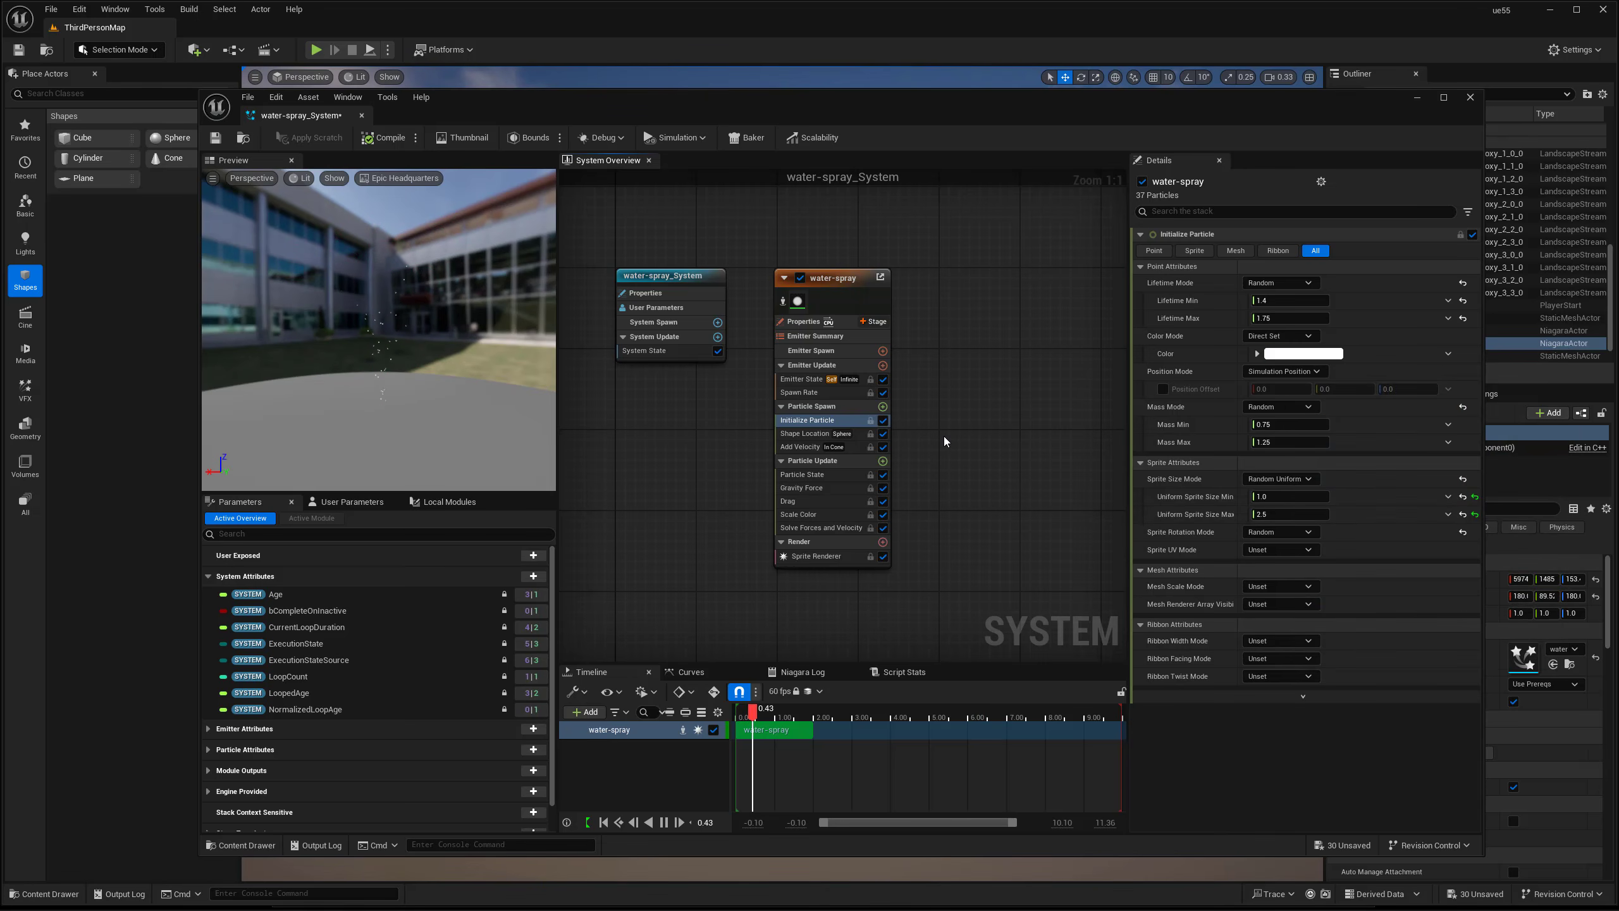
Set the Initialize Particle color to a mid grey with a value of about 0.23 and check the spray in the level.
left_click(1304, 353)
left_click(1472, 520)
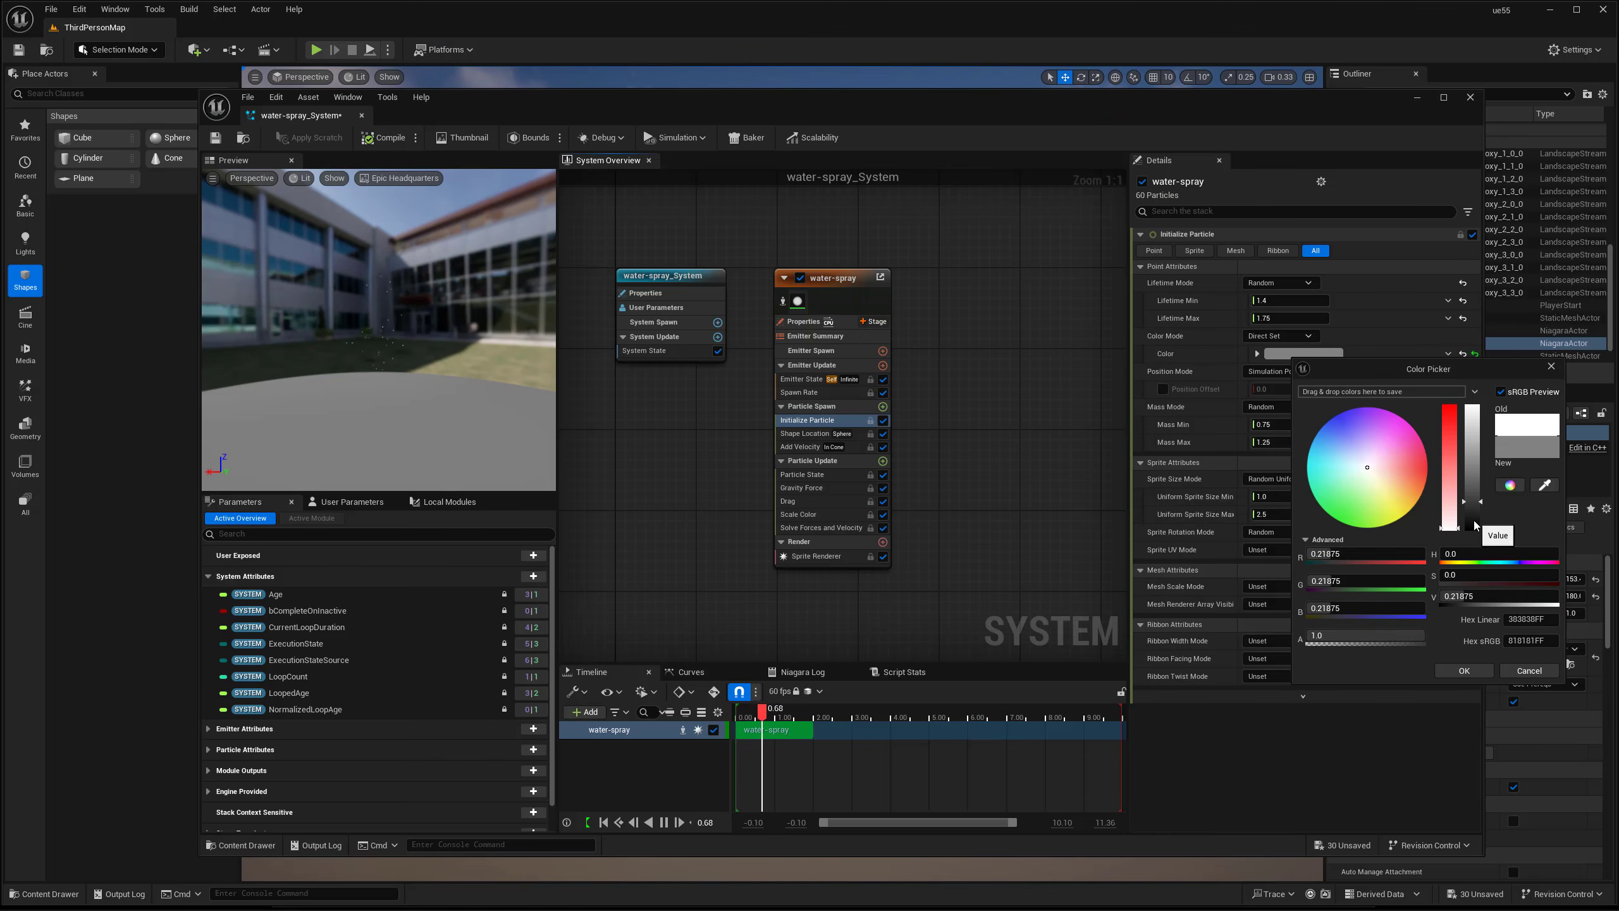
left_click_drag(1477, 522, 1473, 506)
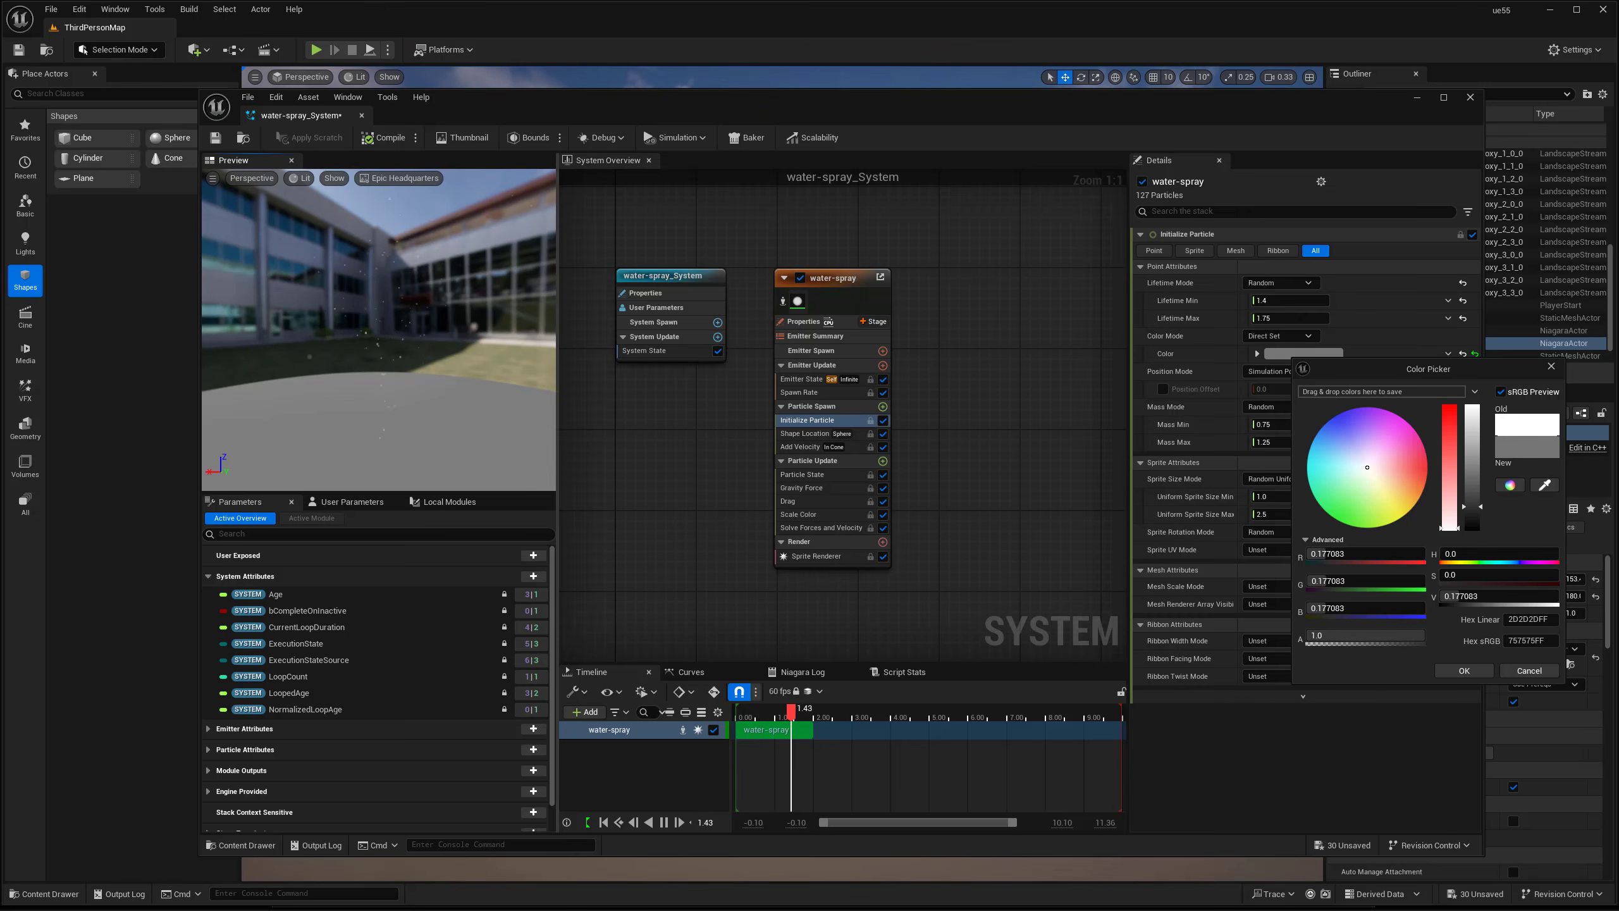
left_click_drag(1475, 491, 1482, 573)
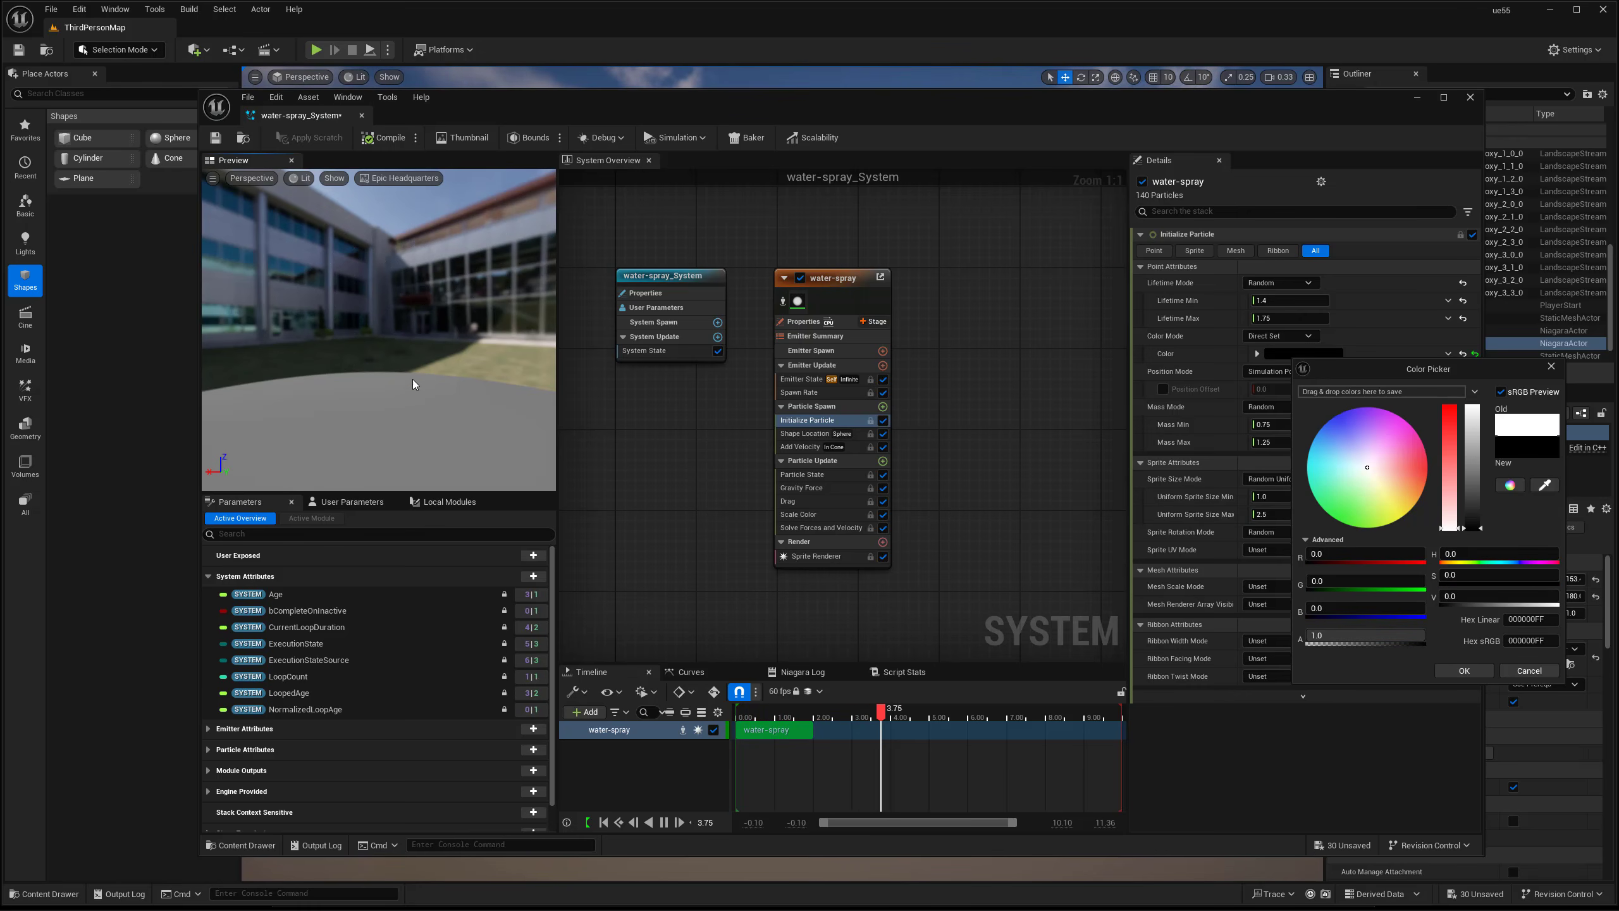
left_click_drag(1474, 537, 1486, 385)
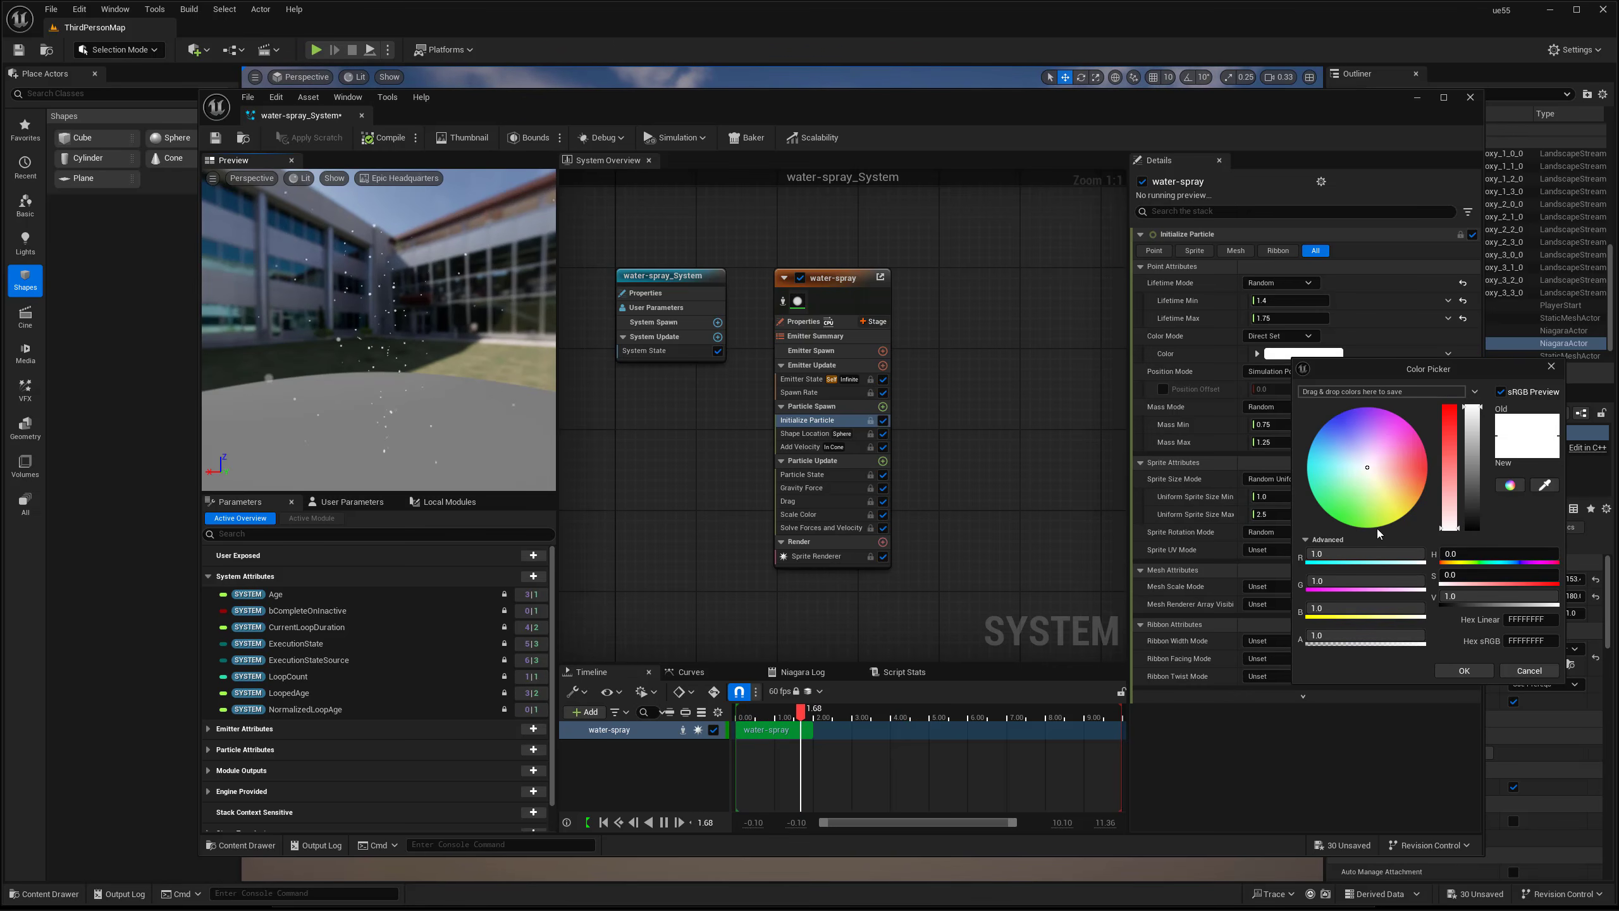
left_click(1469, 508)
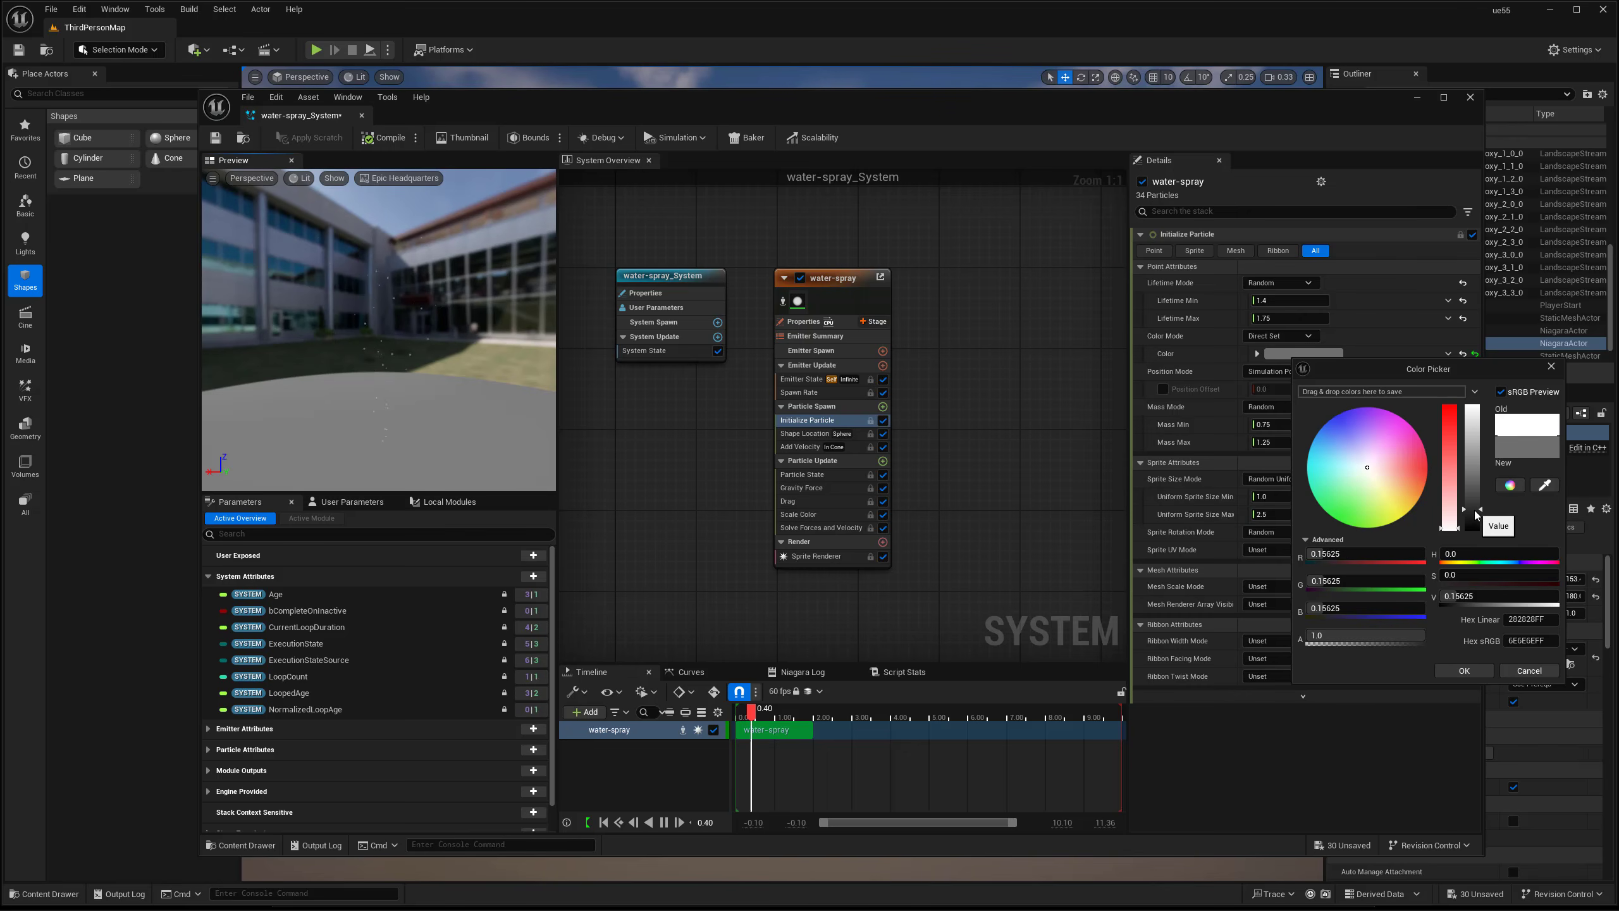
left_click(1474, 517)
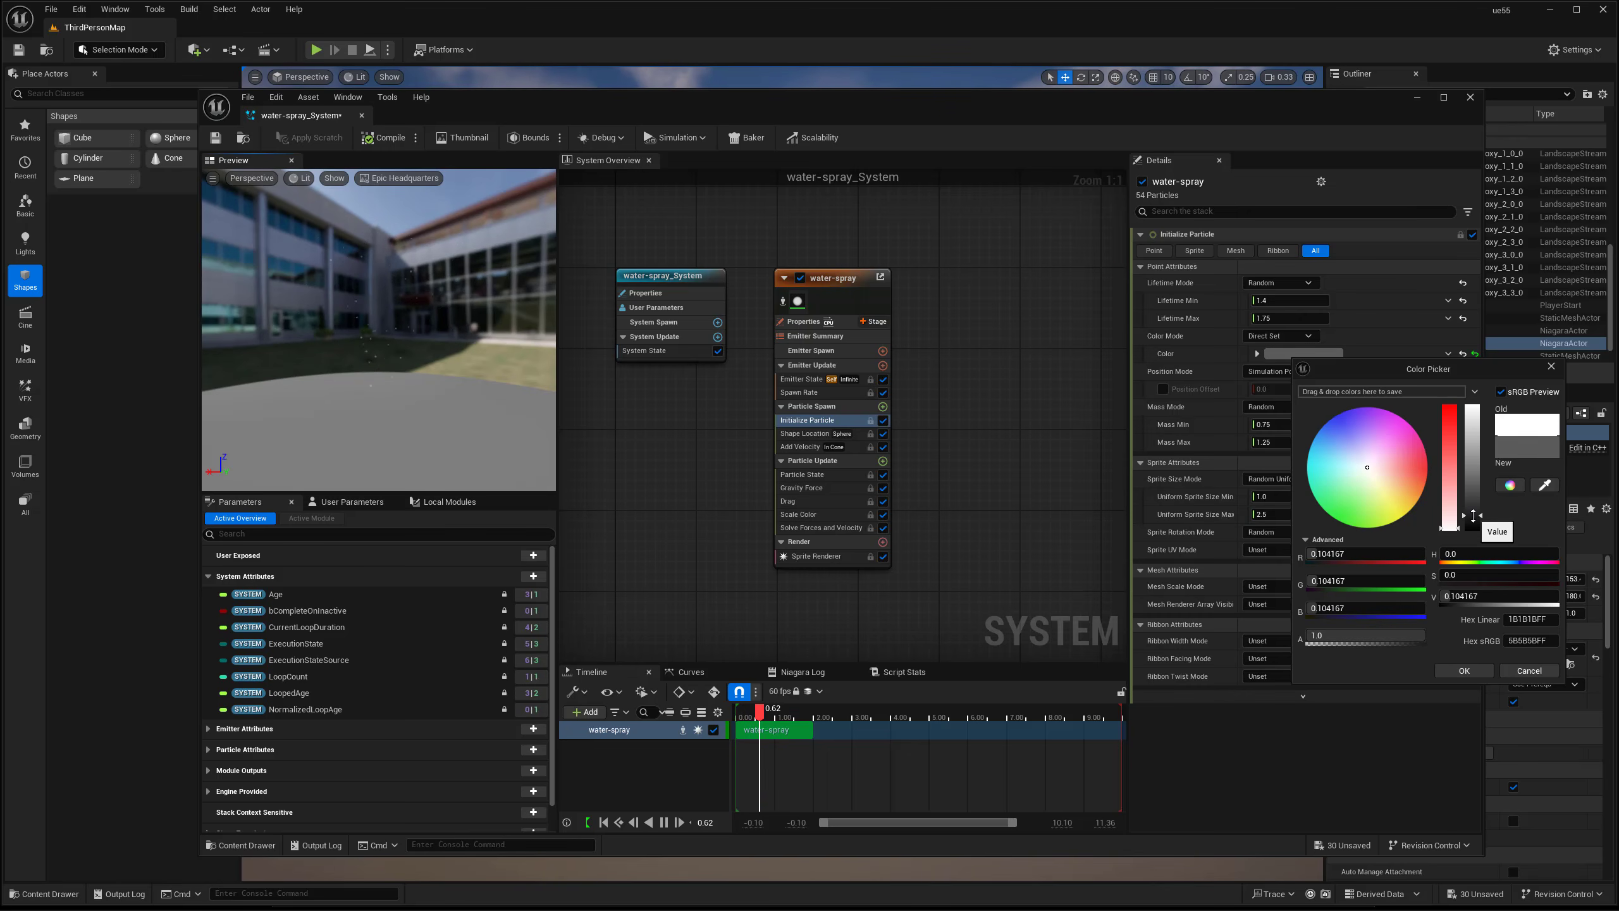
left_click(1476, 518)
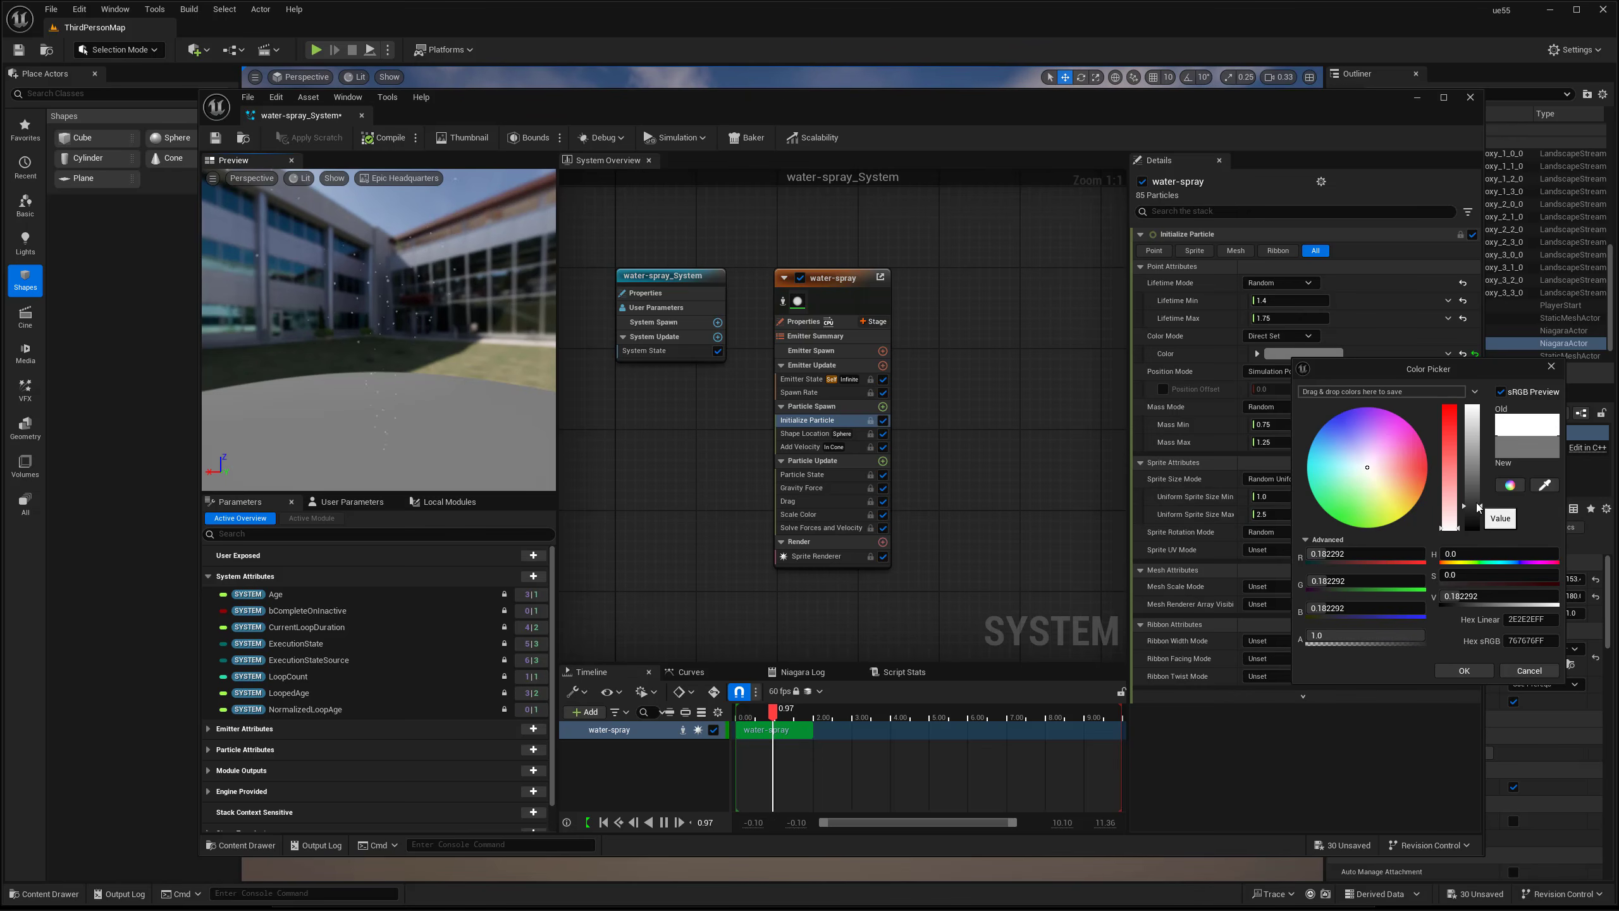
left_click(1478, 504)
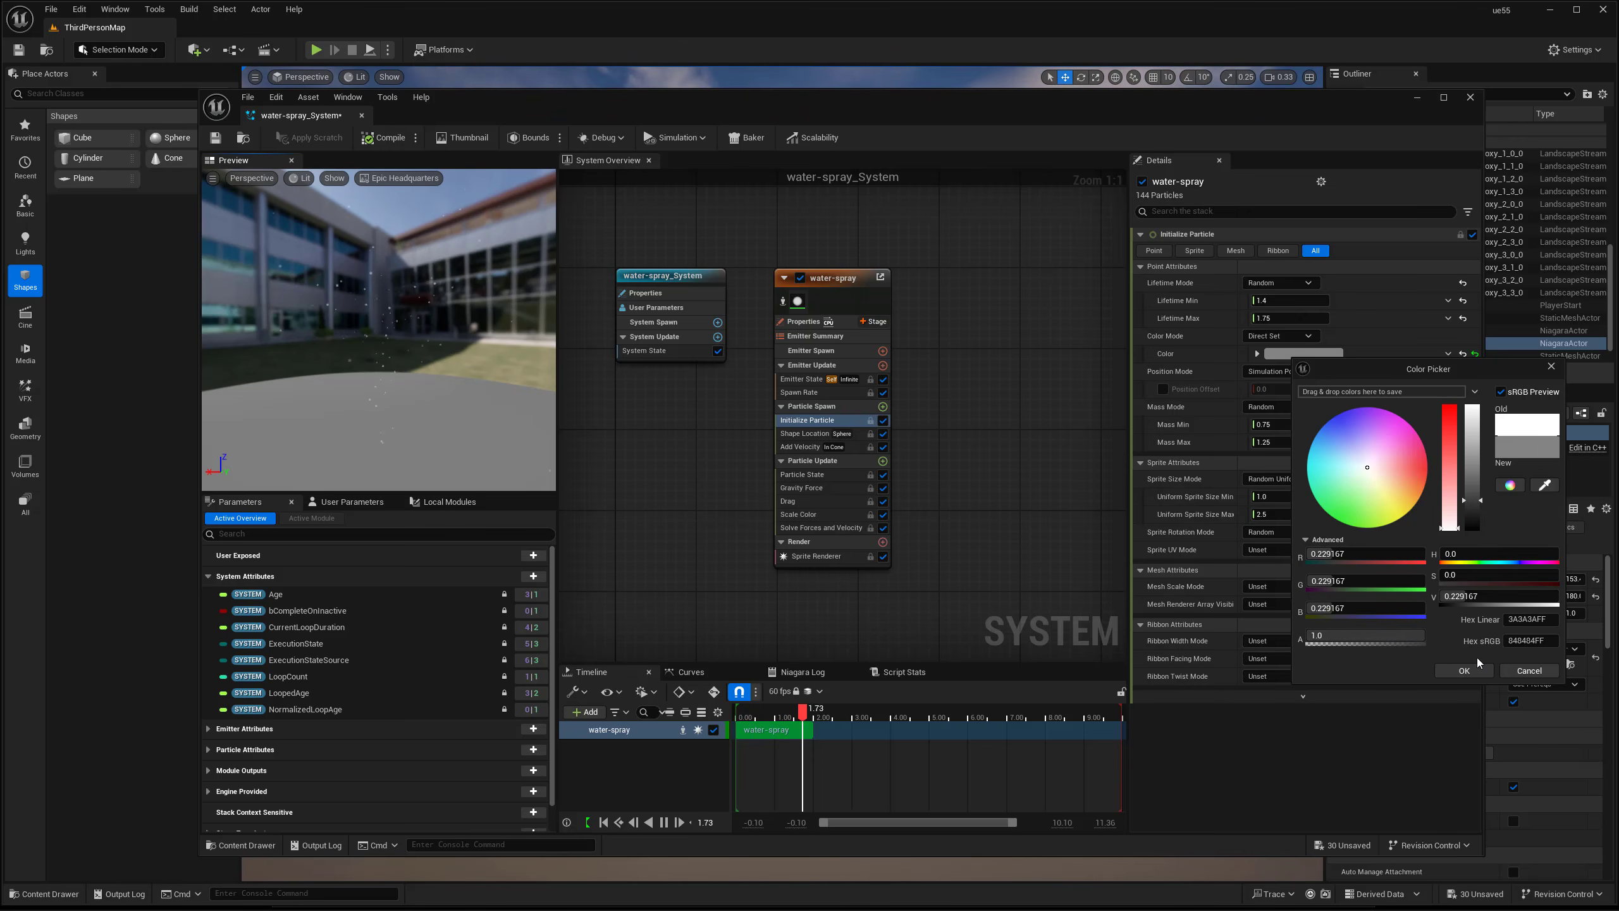
left_click(1464, 671)
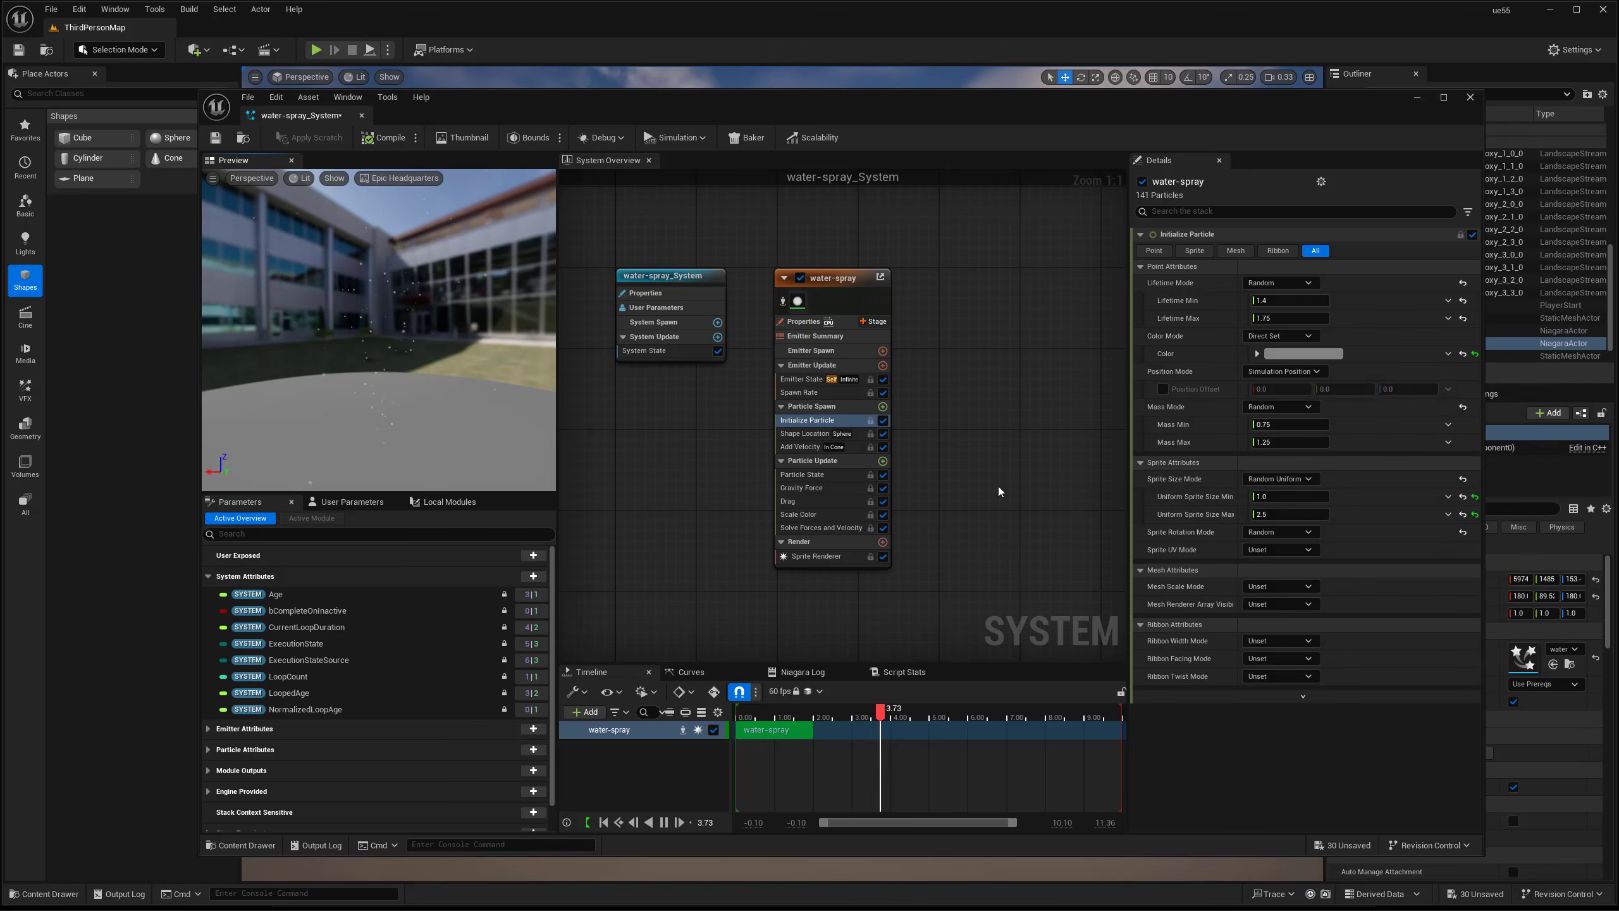
left_click_drag(475, 113, 1312, 142)
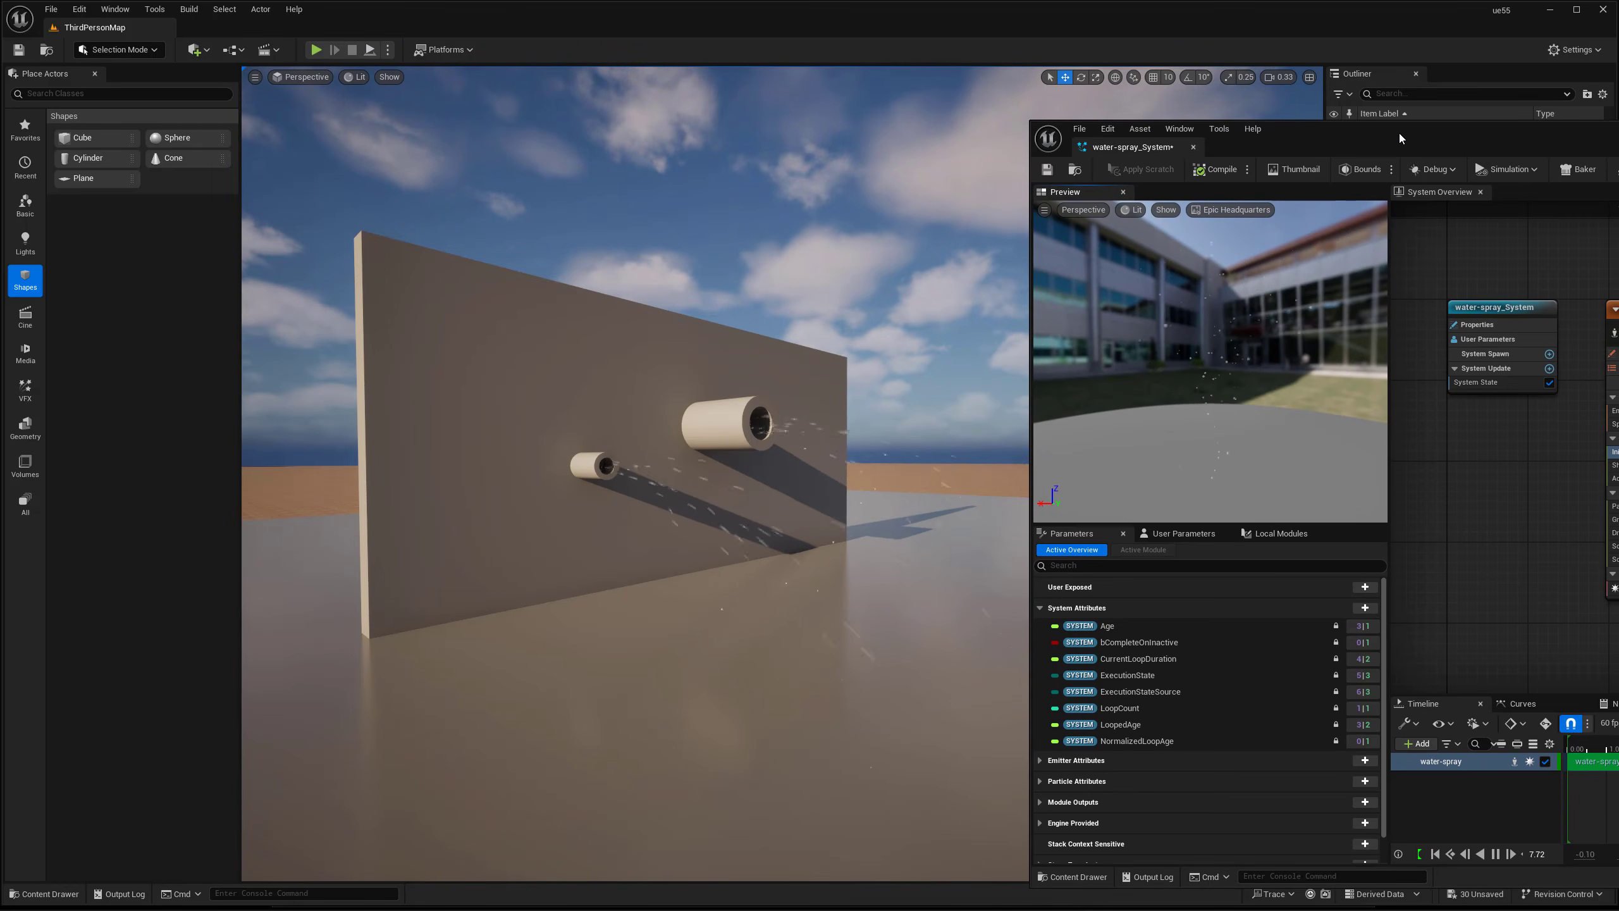
left_click_drag(1393, 133, 576, 107)
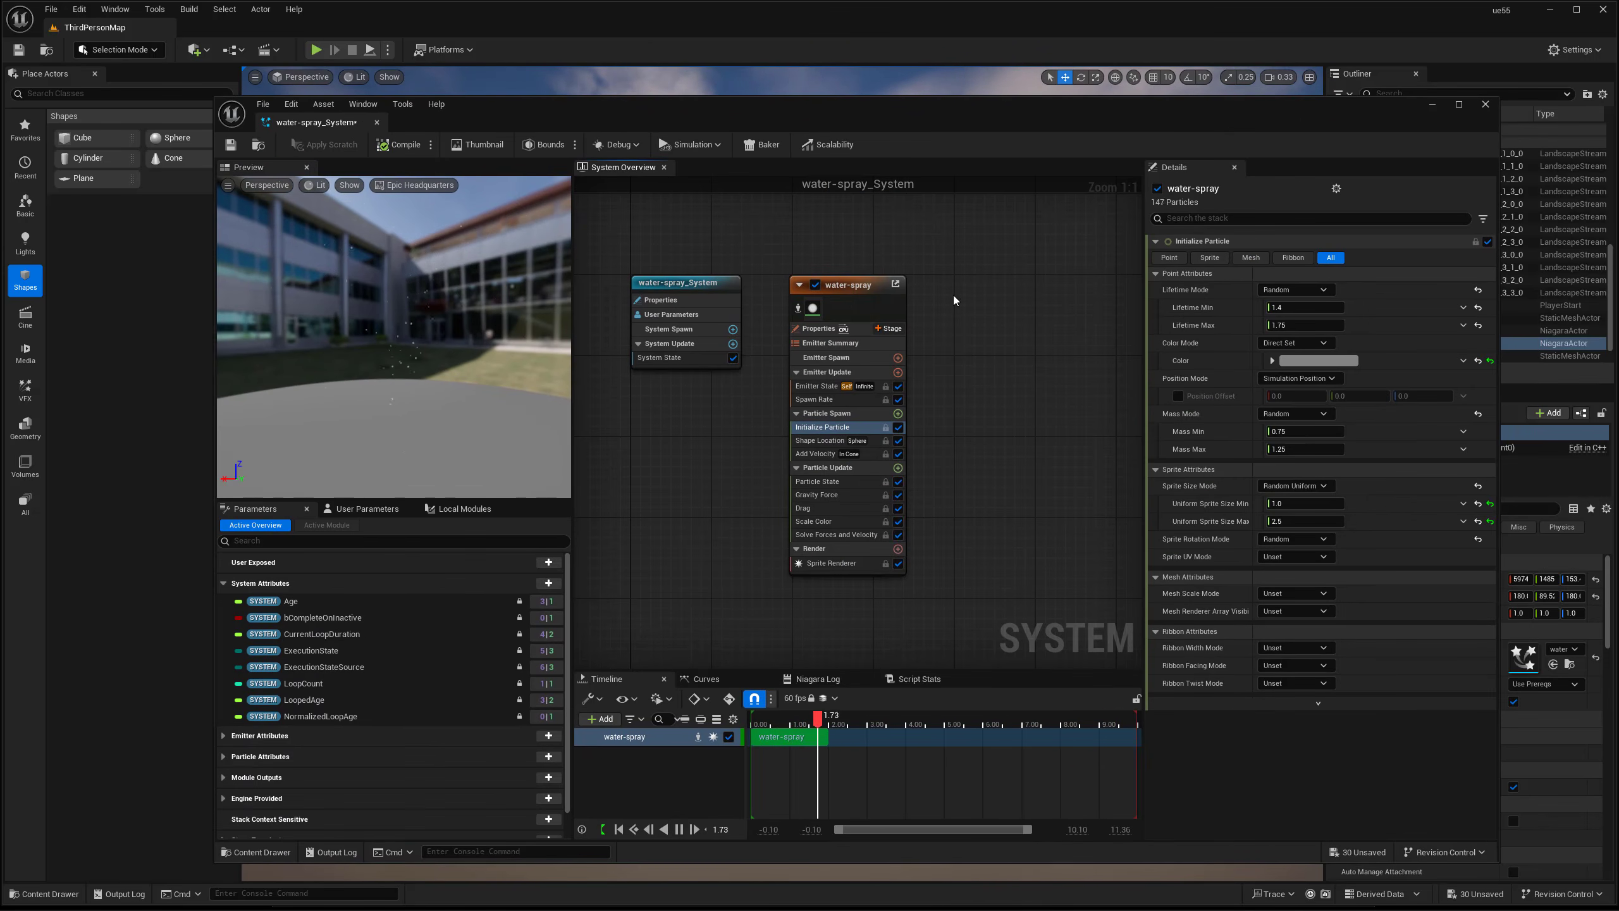
right_click_drag(977, 290, 1061, 286)
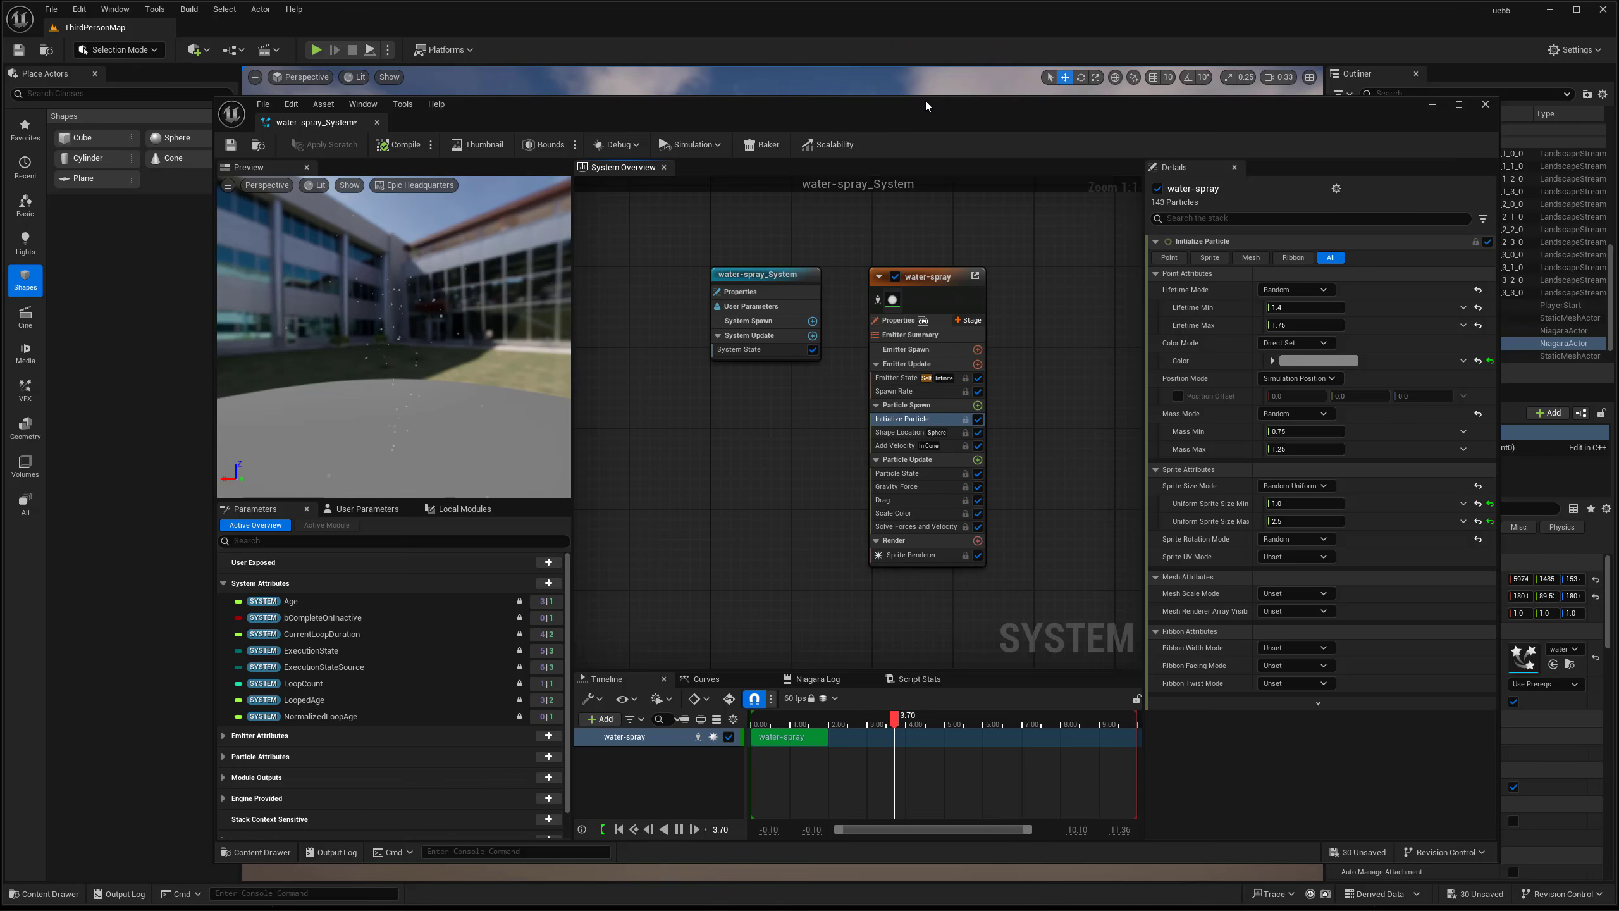
left_click_drag(926, 101, 895, 104)
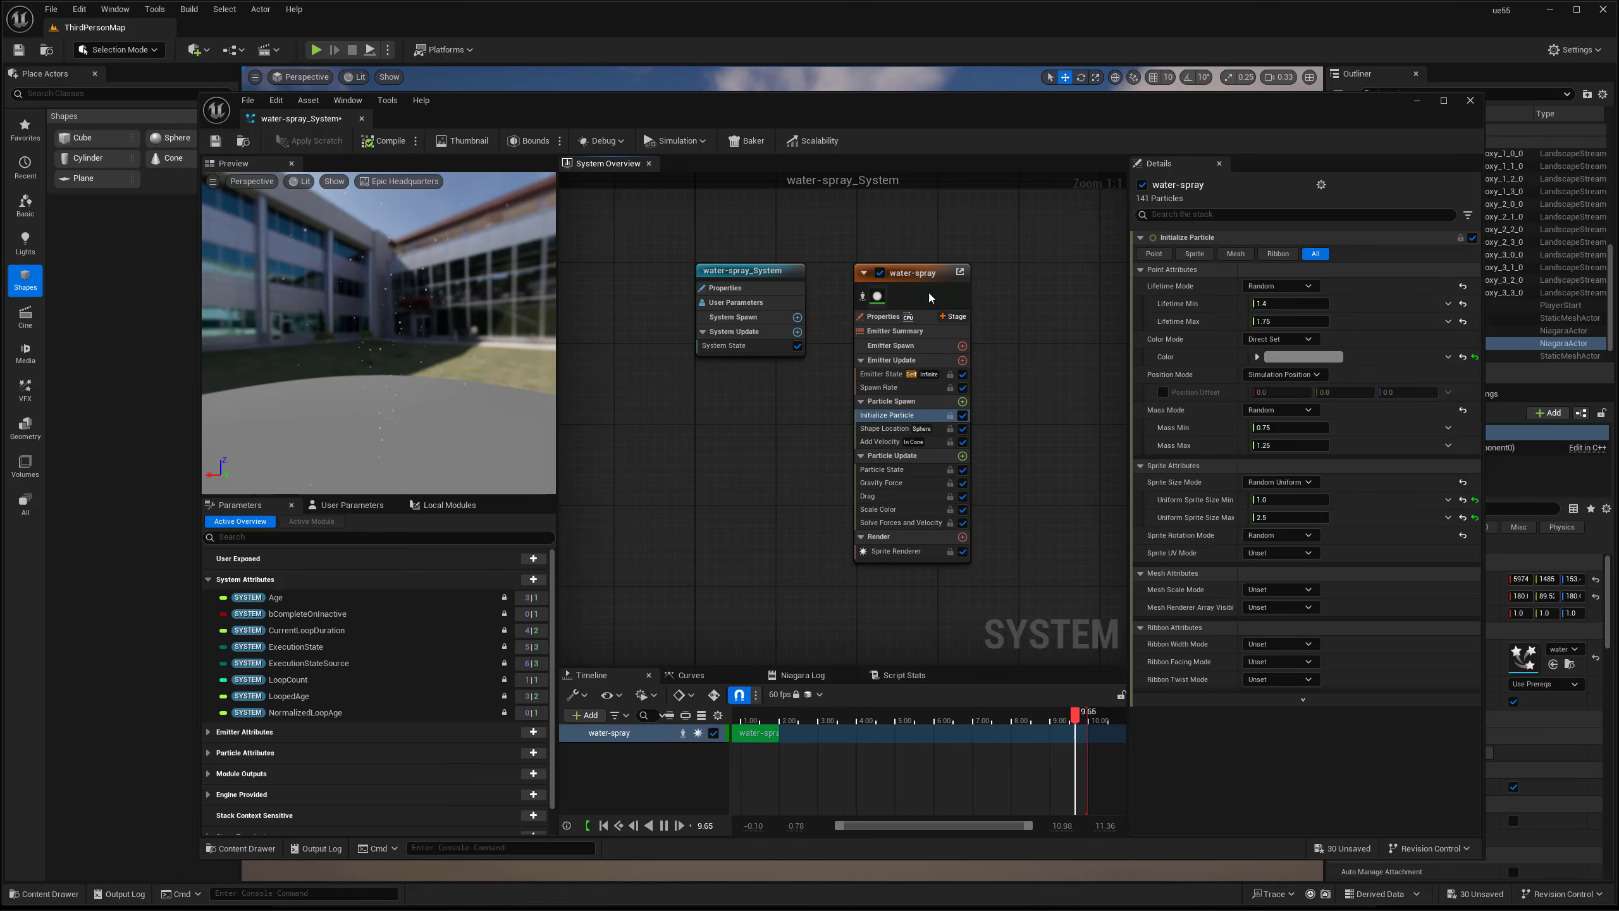
mouse_move(806, 353)
right_mouse_down()
mouse_move(785, 365)
mouse_move(800, 362)
right_mouse_up()
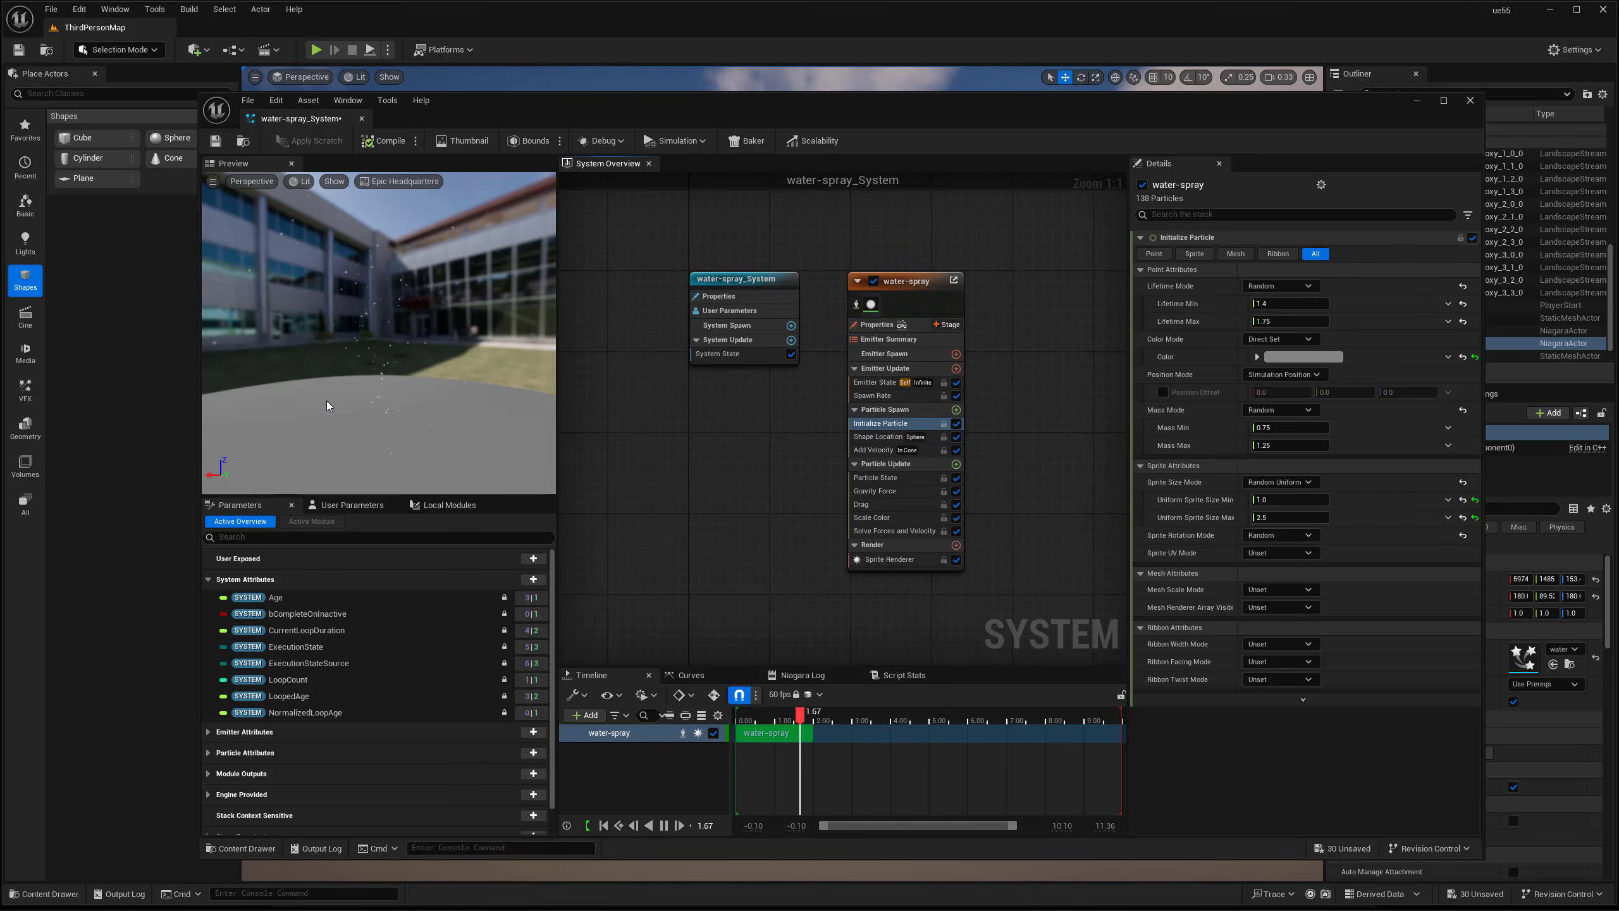
right_click_drag(788, 463, 810, 458)
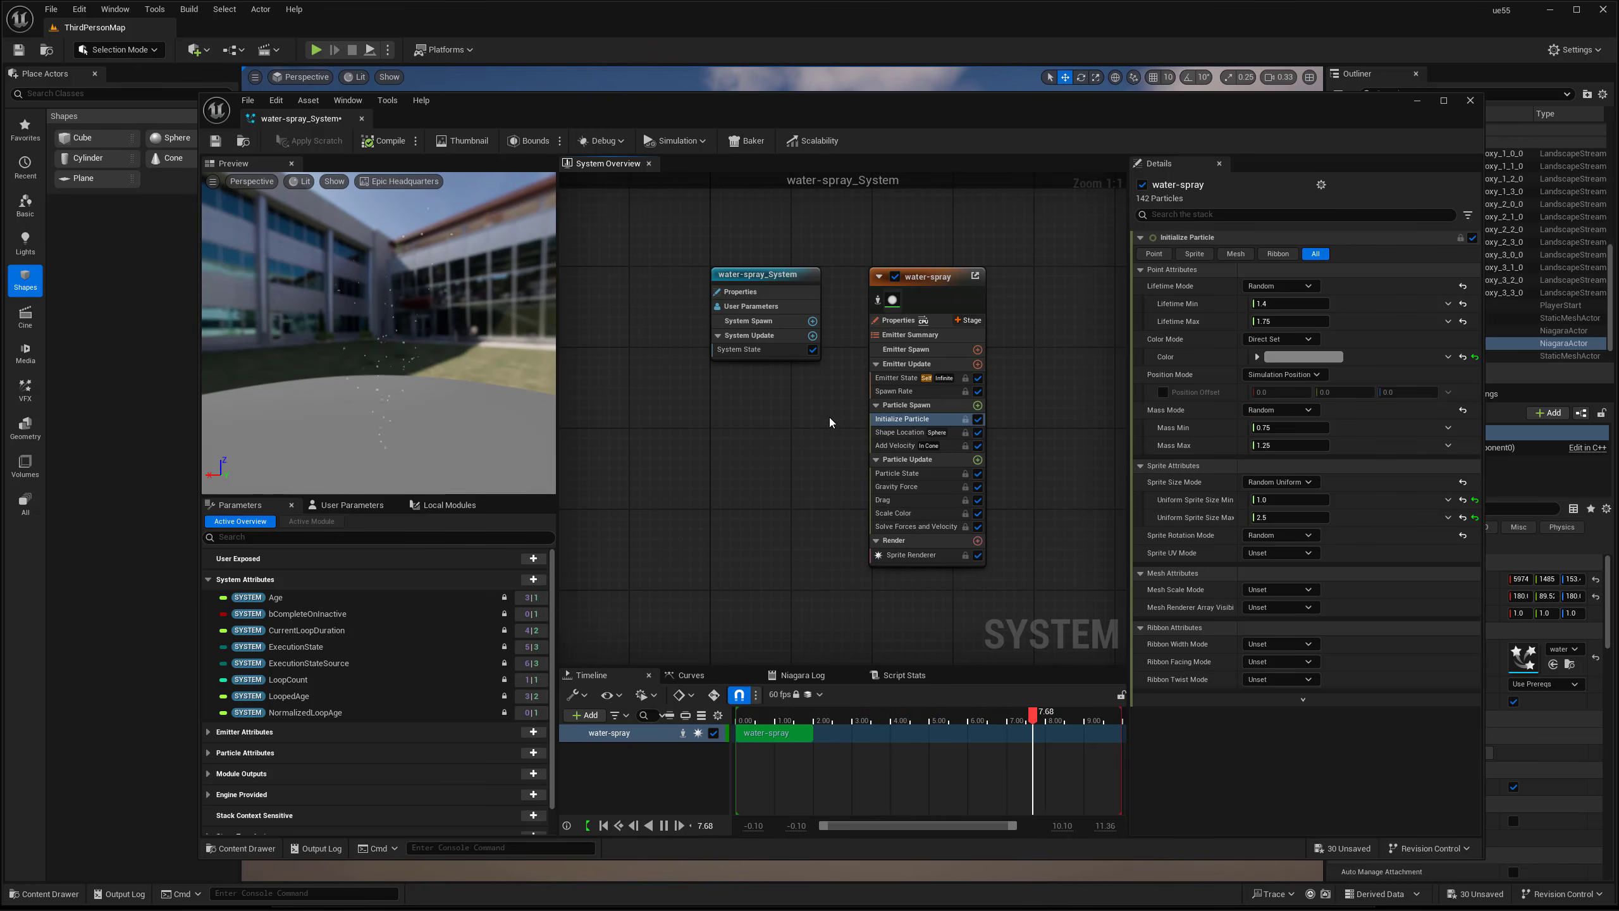
right_click_drag(1040, 309, 1094, 284)
Select the whole water-spray emitter and examine its grey particles at the wall pipes in the level.
left_click(959, 307)
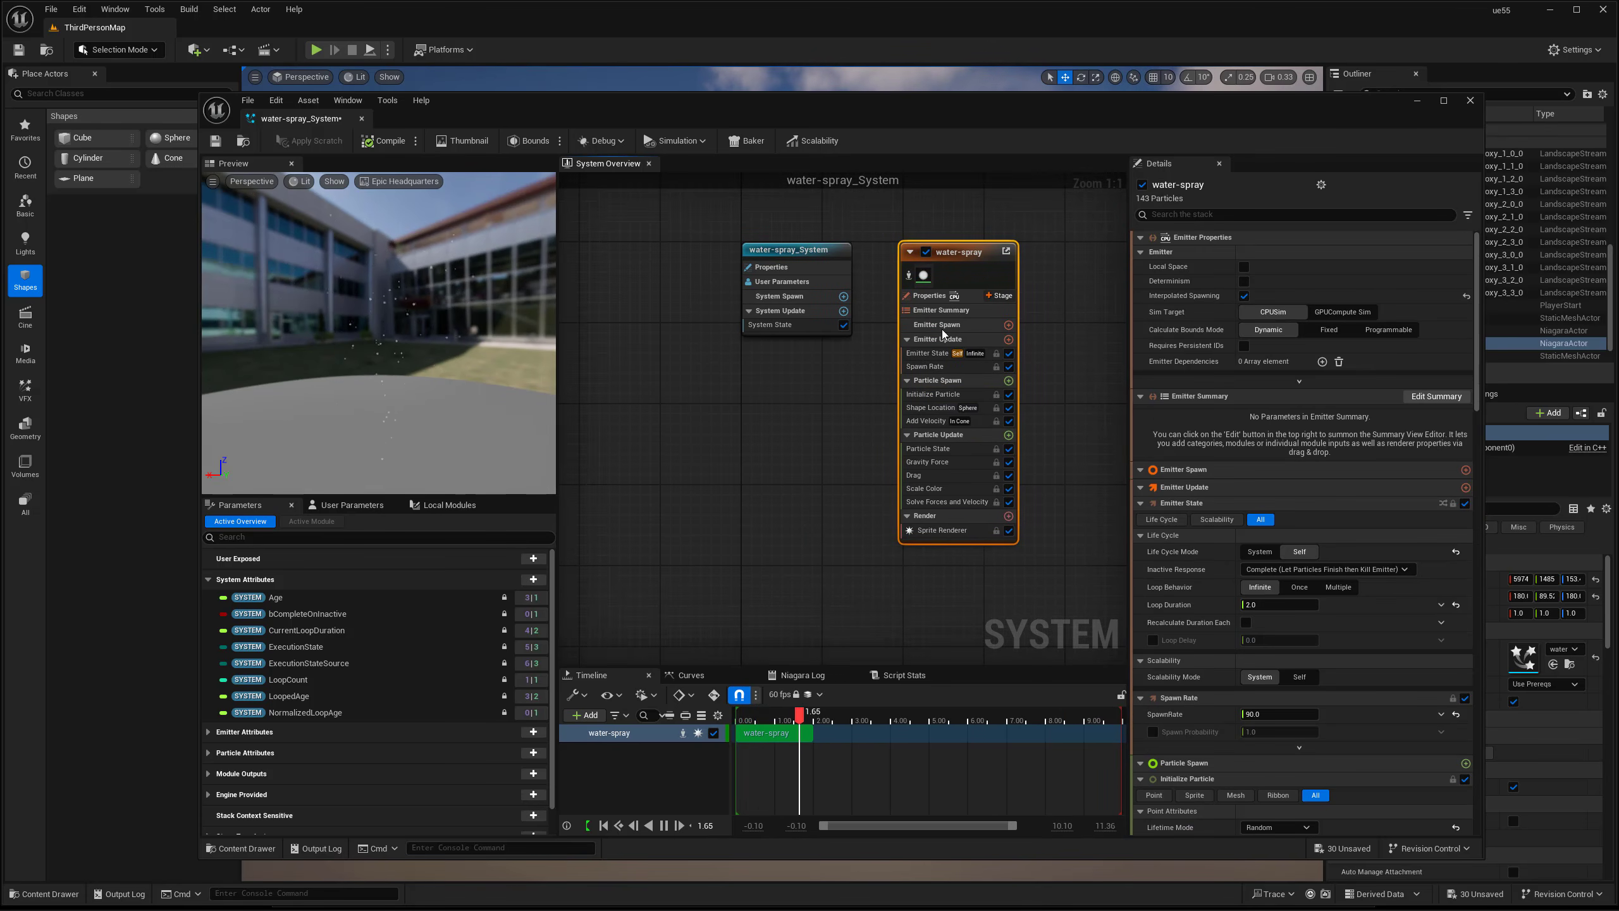
left_click_drag(521, 103, 1103, 92)
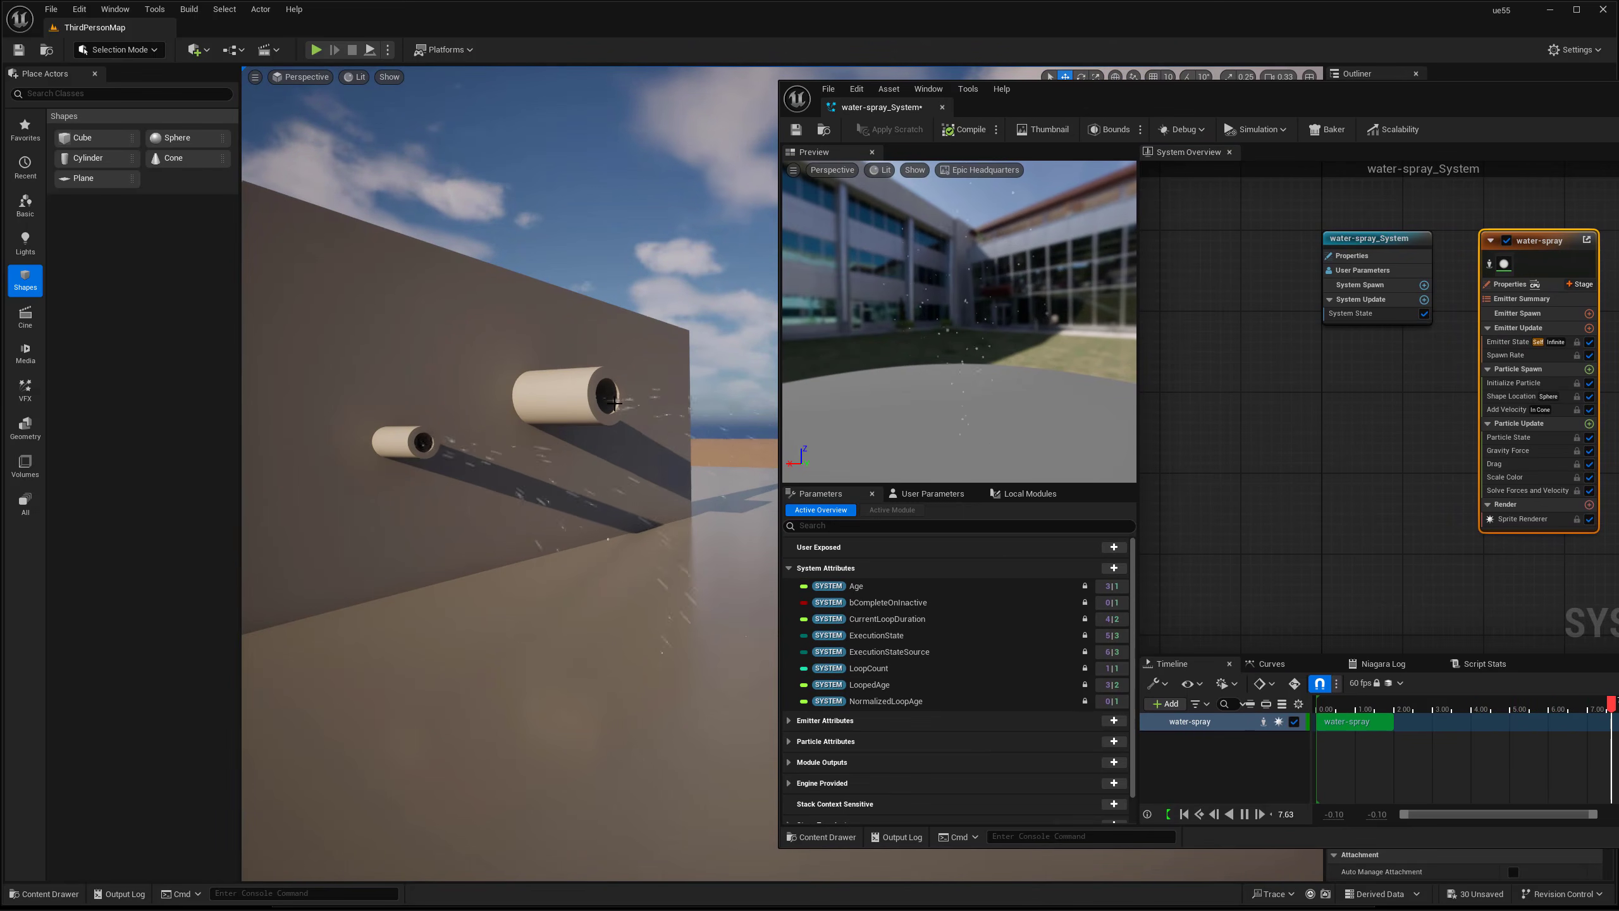
left_click_drag(1032, 91, 443, 104)
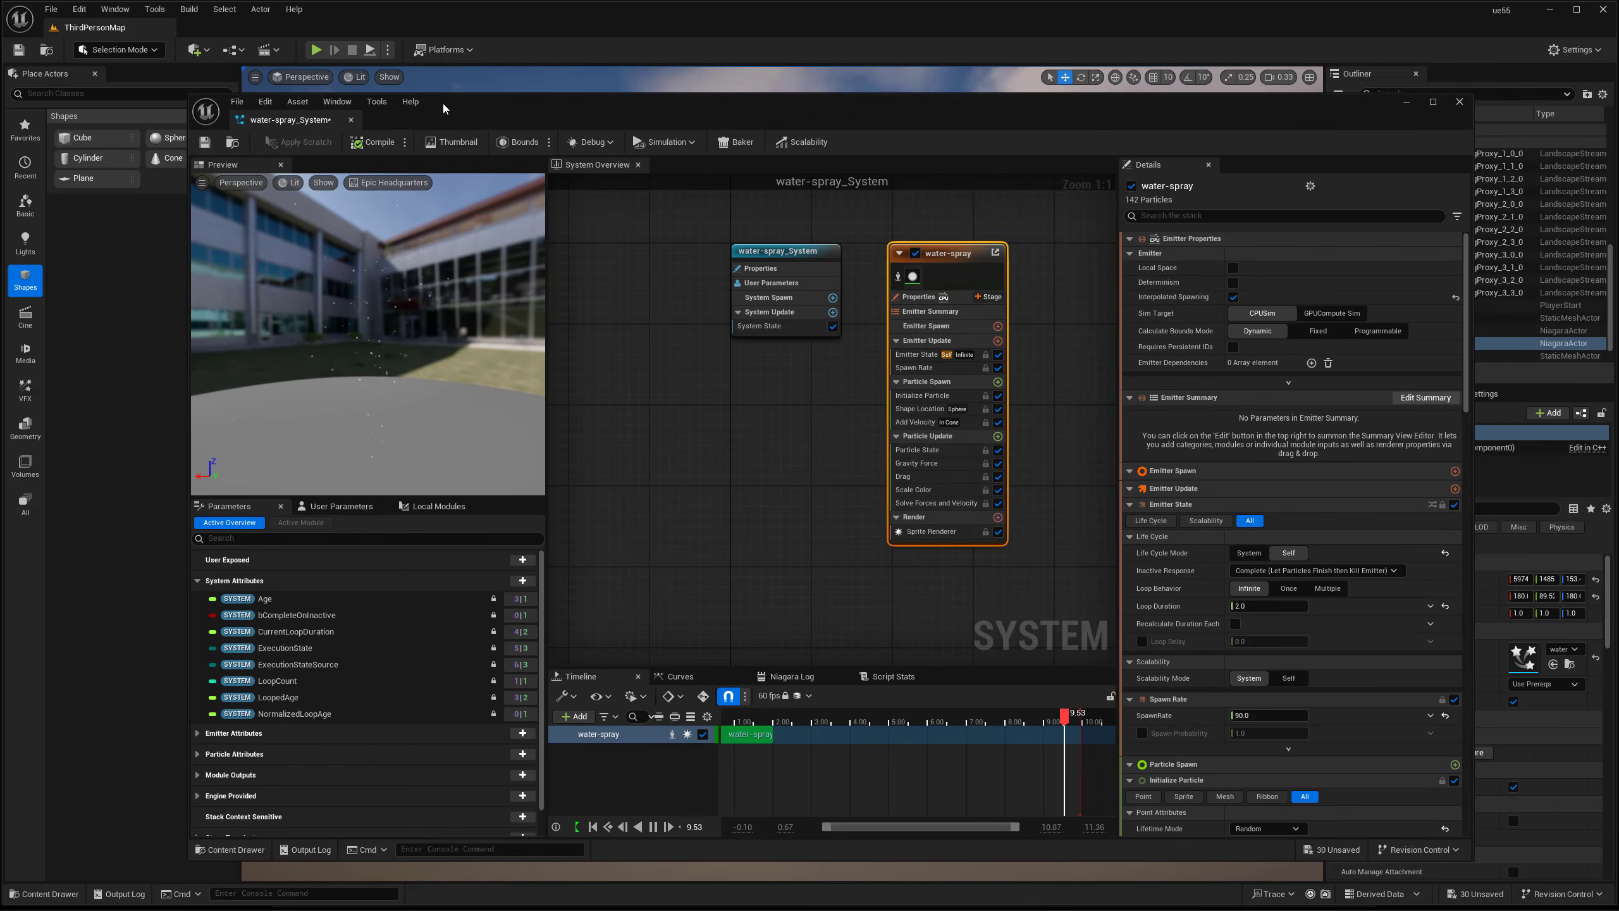
Set SpawnRate to 180 in the water-spray emitter's Spawn Rate module.
left_click(939, 397)
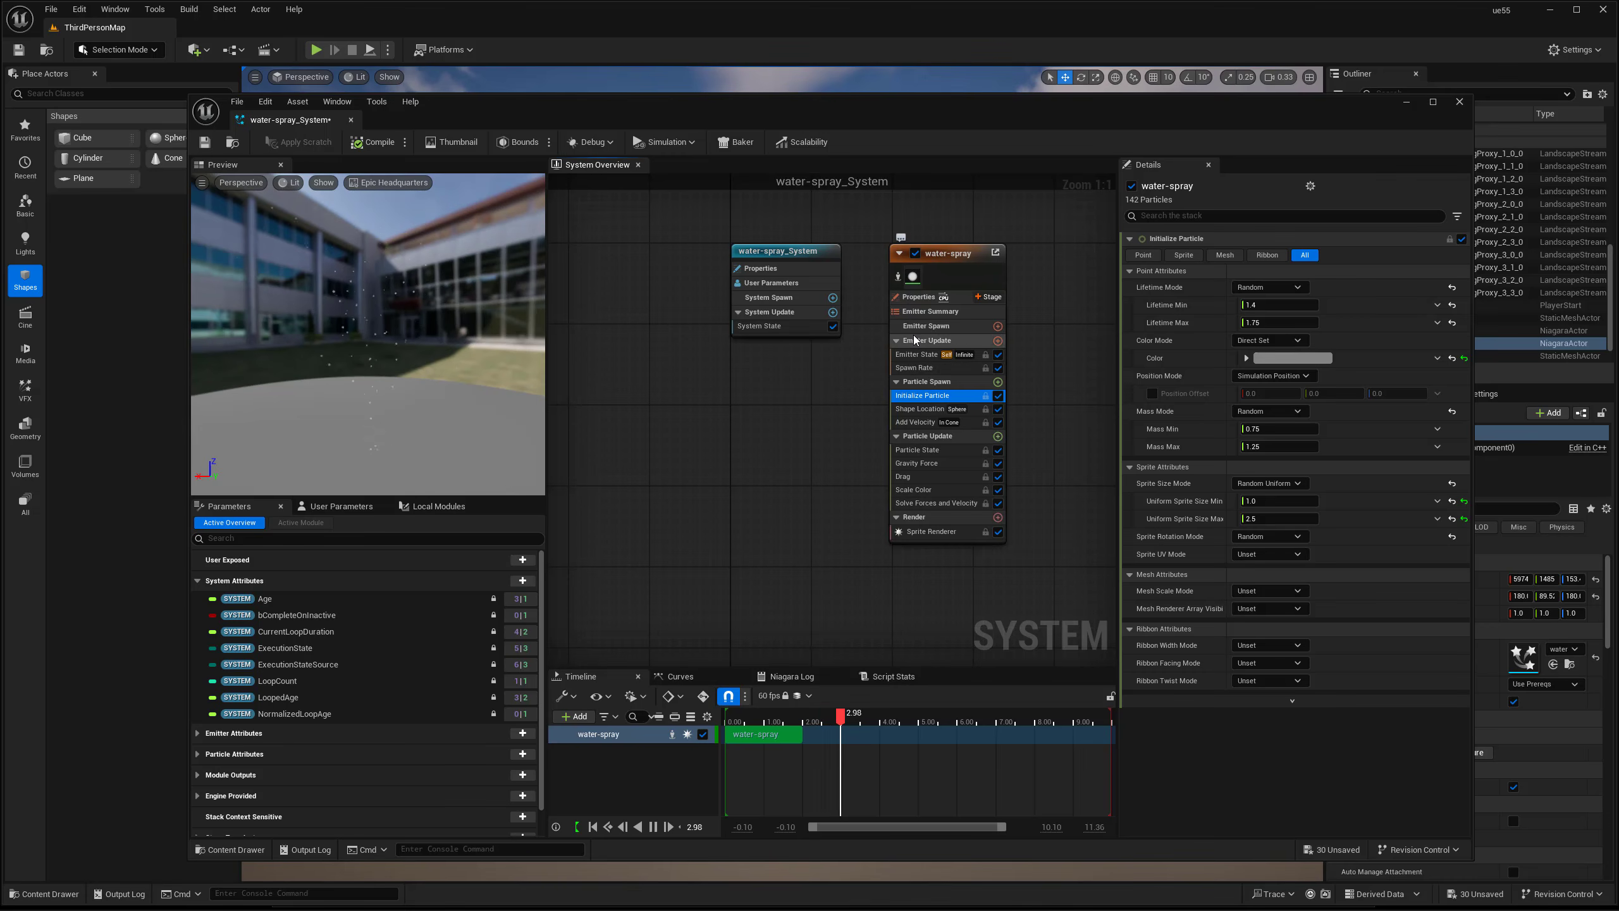
left_click(915, 368)
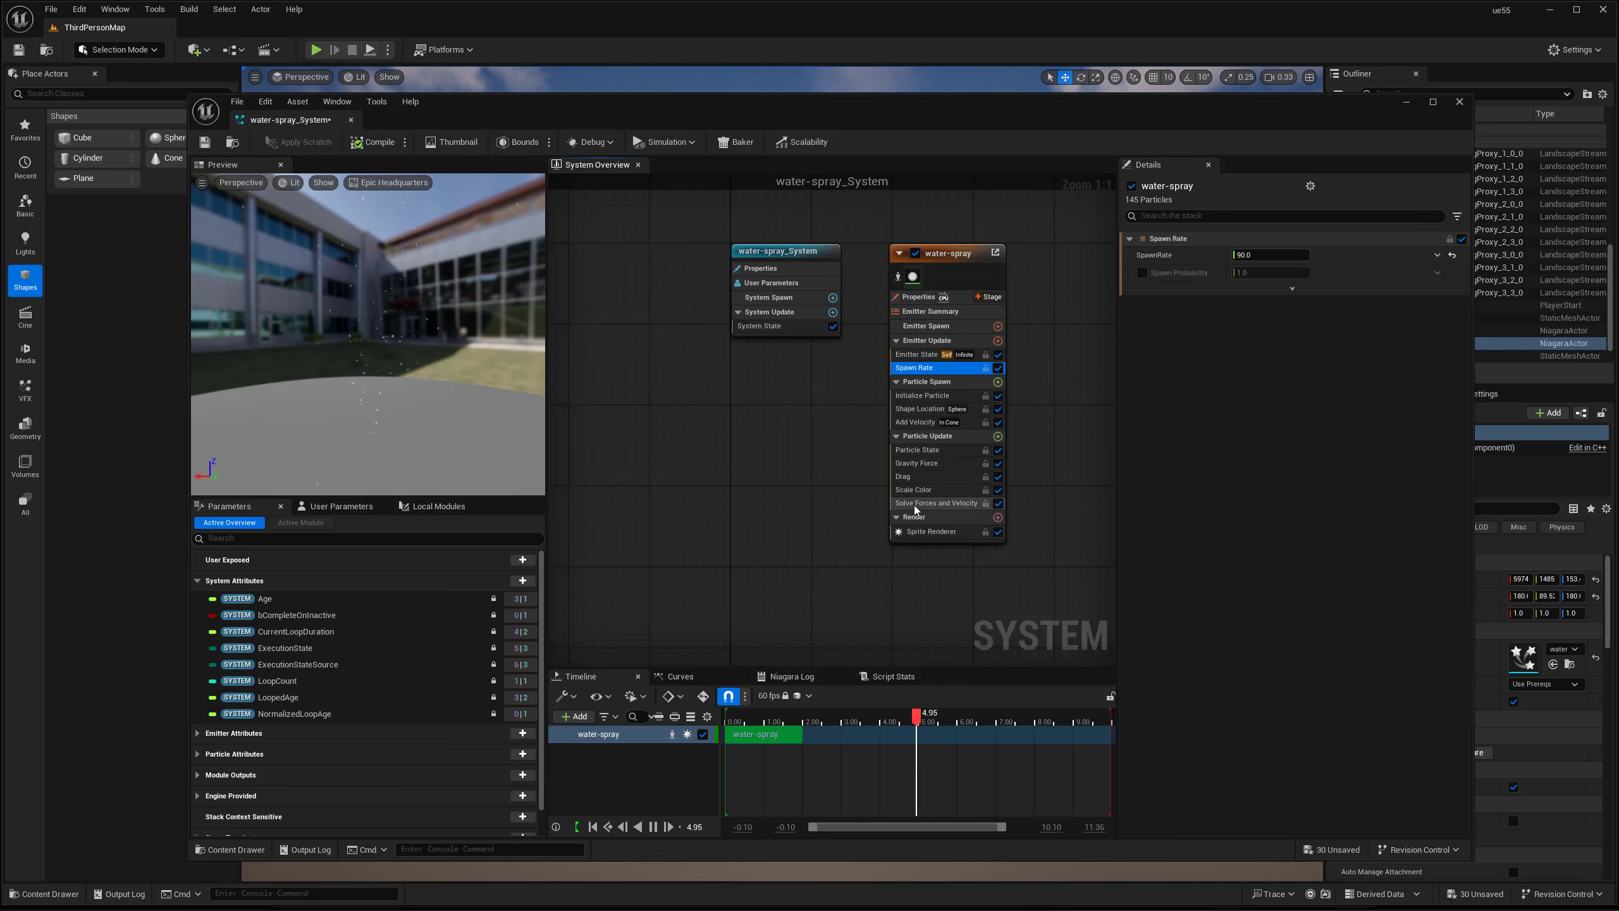
left_click(946, 398)
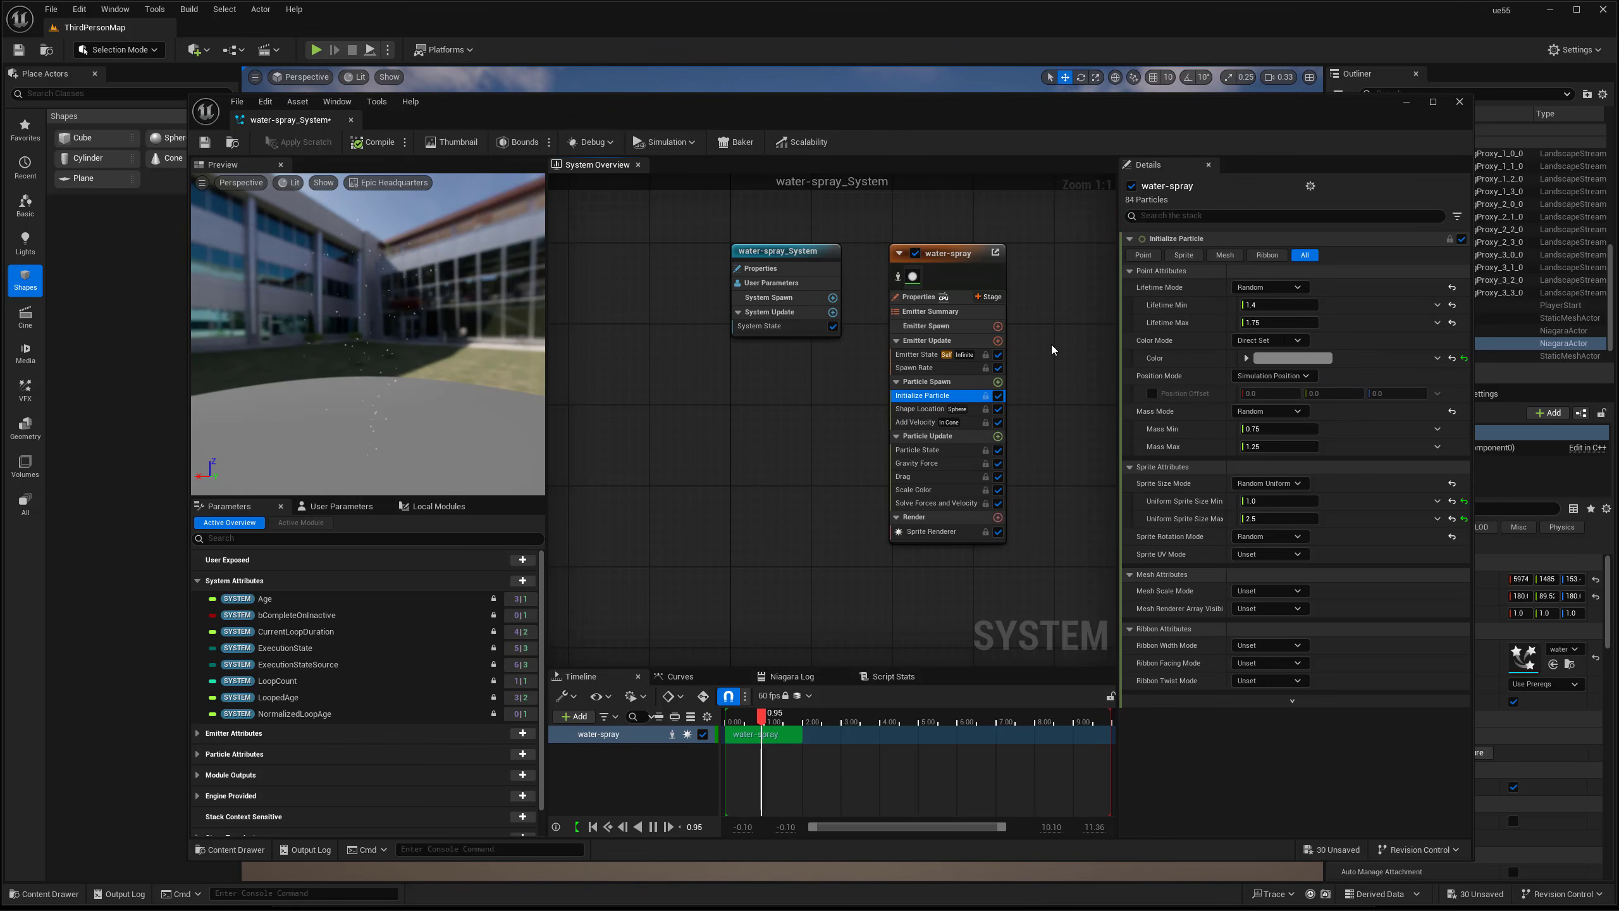
left_click(944, 366)
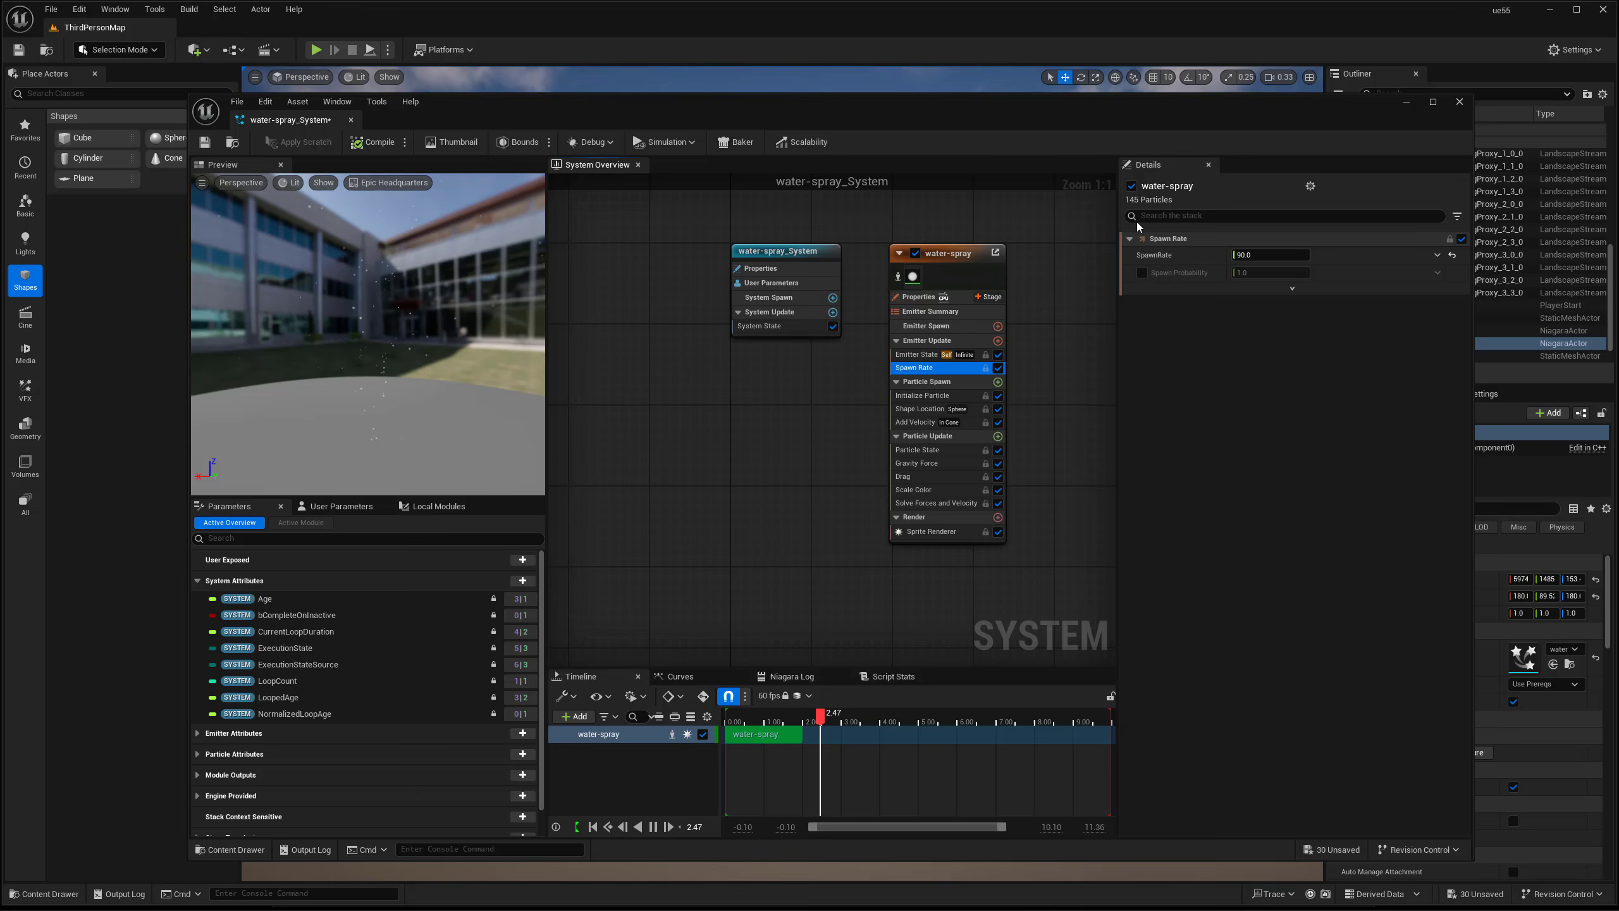
left_click(1268, 254)
type("180")
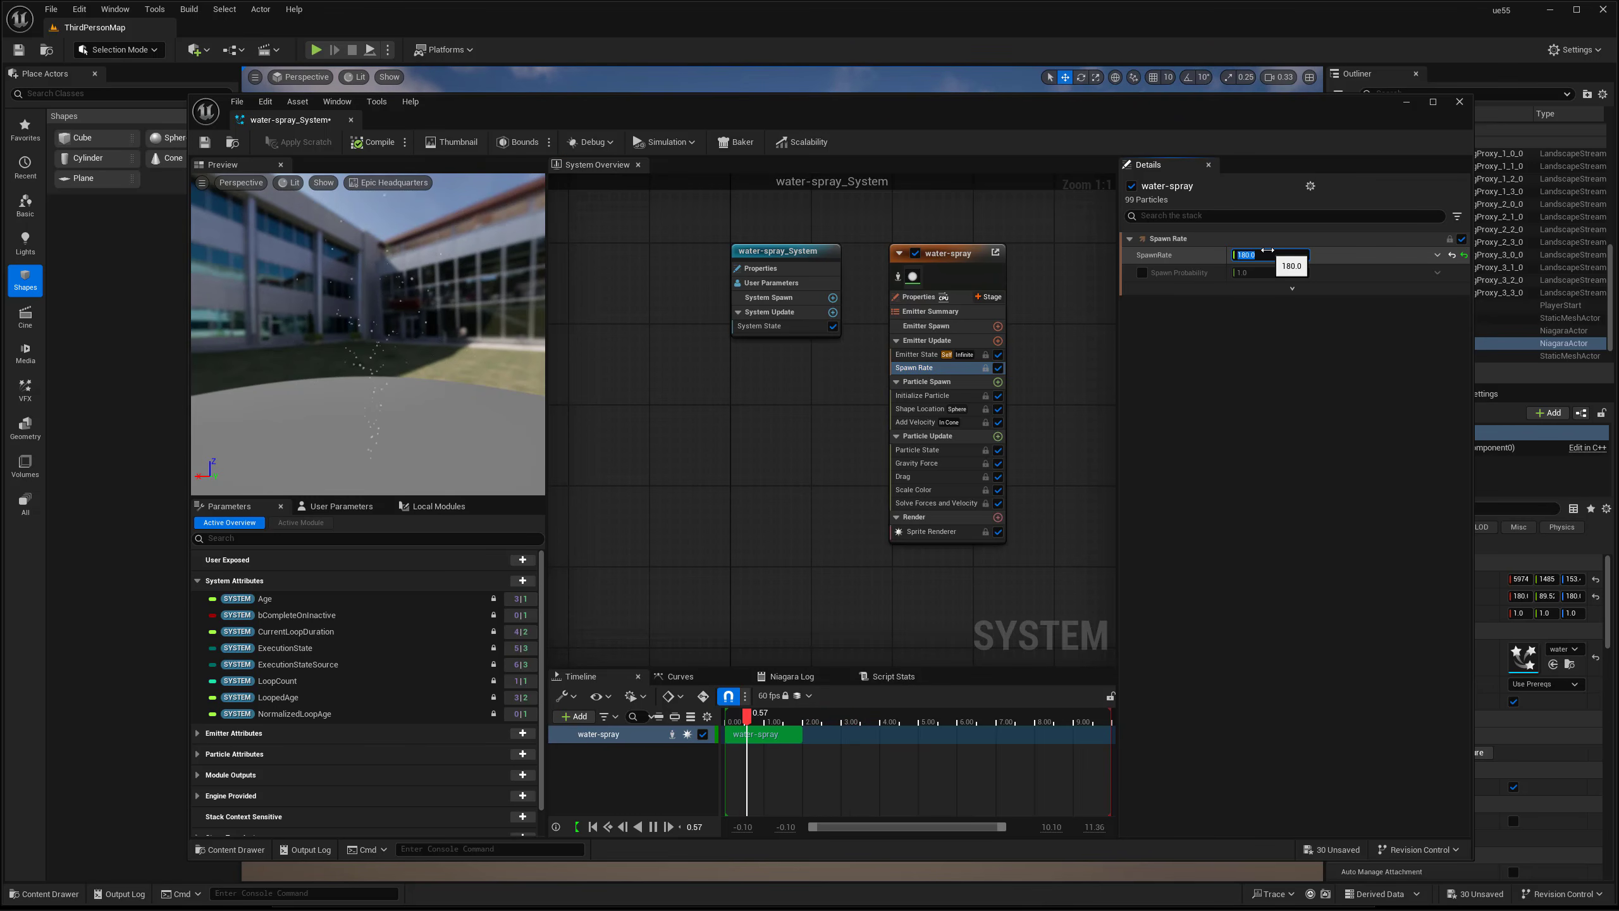
Confirm the spawn rate and set Initialize Particle's Lifetime Min to 2.0 and Lifetime Max to 3.0.
key("Return")
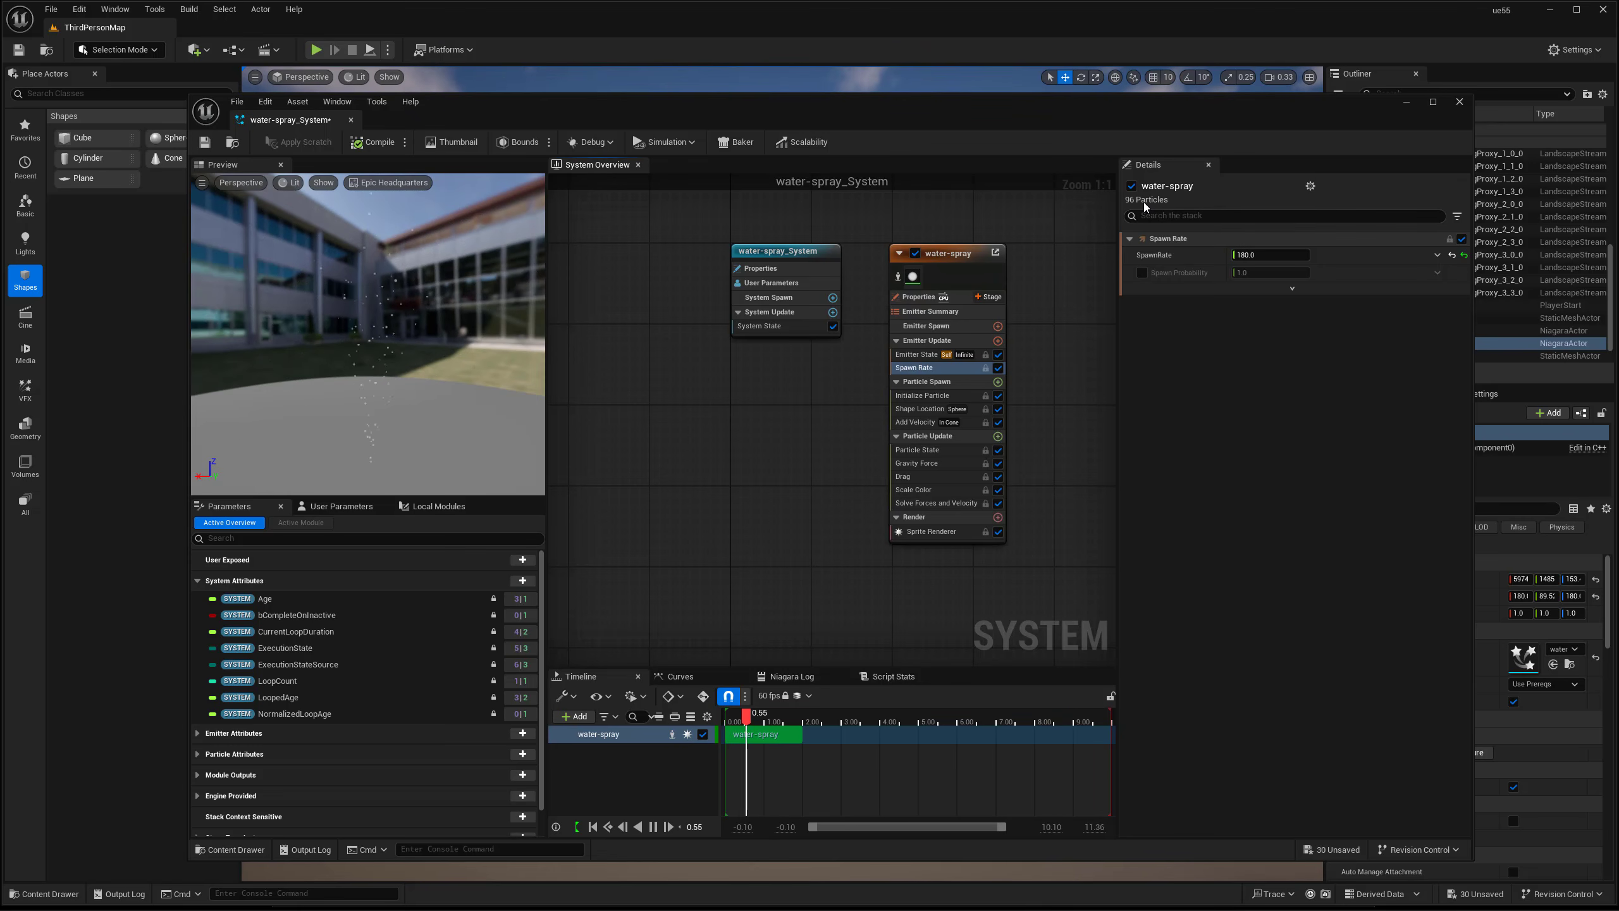
left_click(920, 396)
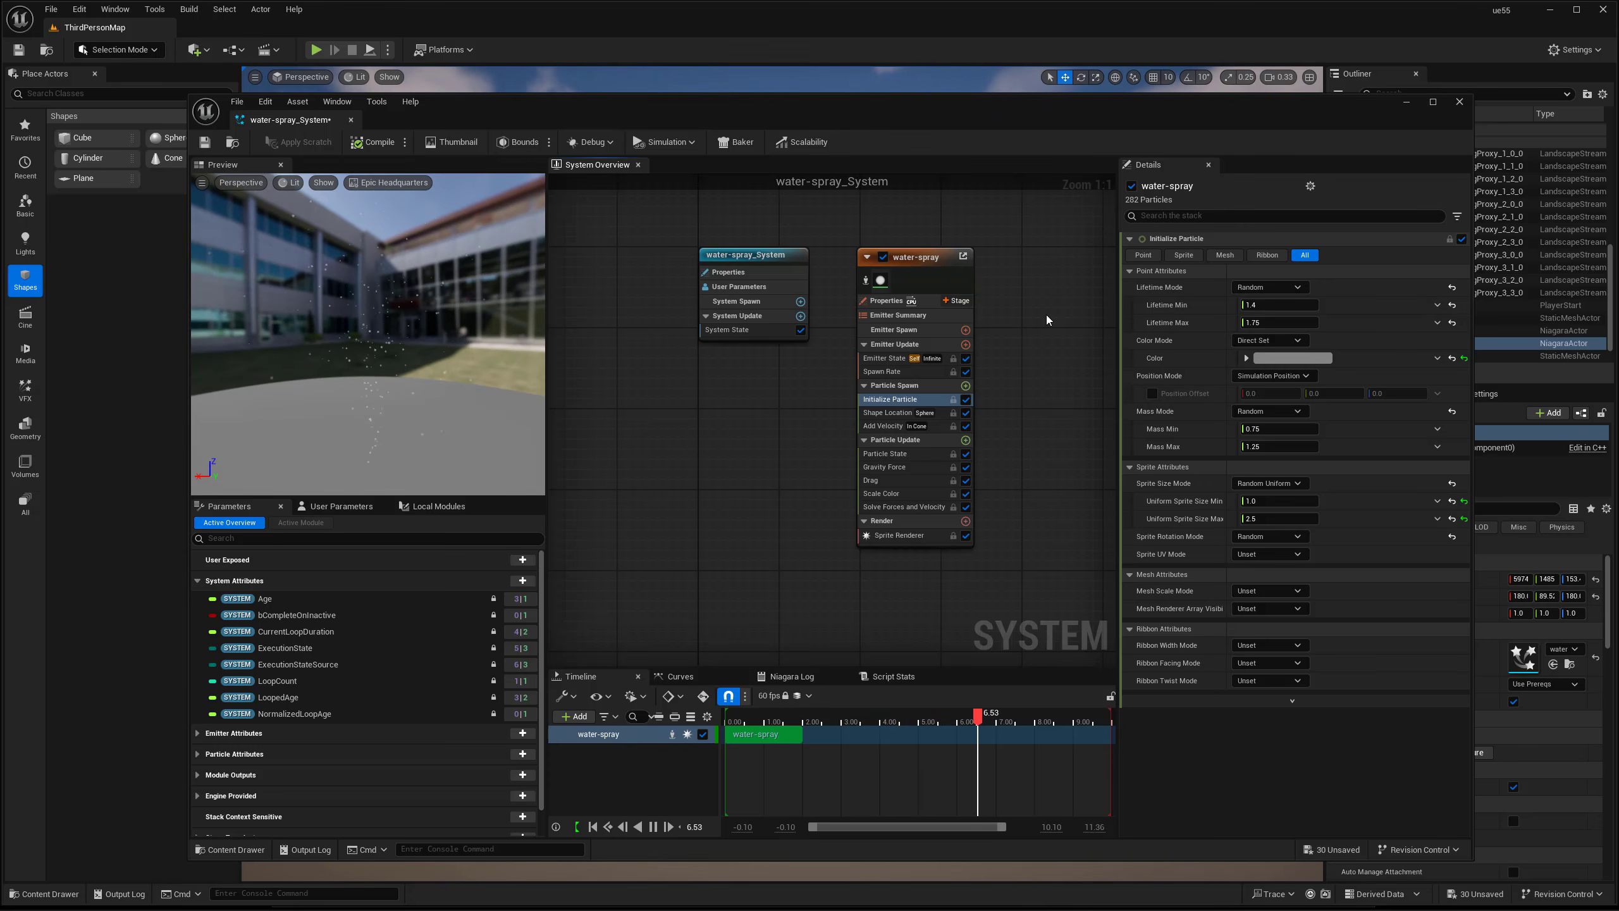
left_click(1283, 305)
type("3")
key("Return")
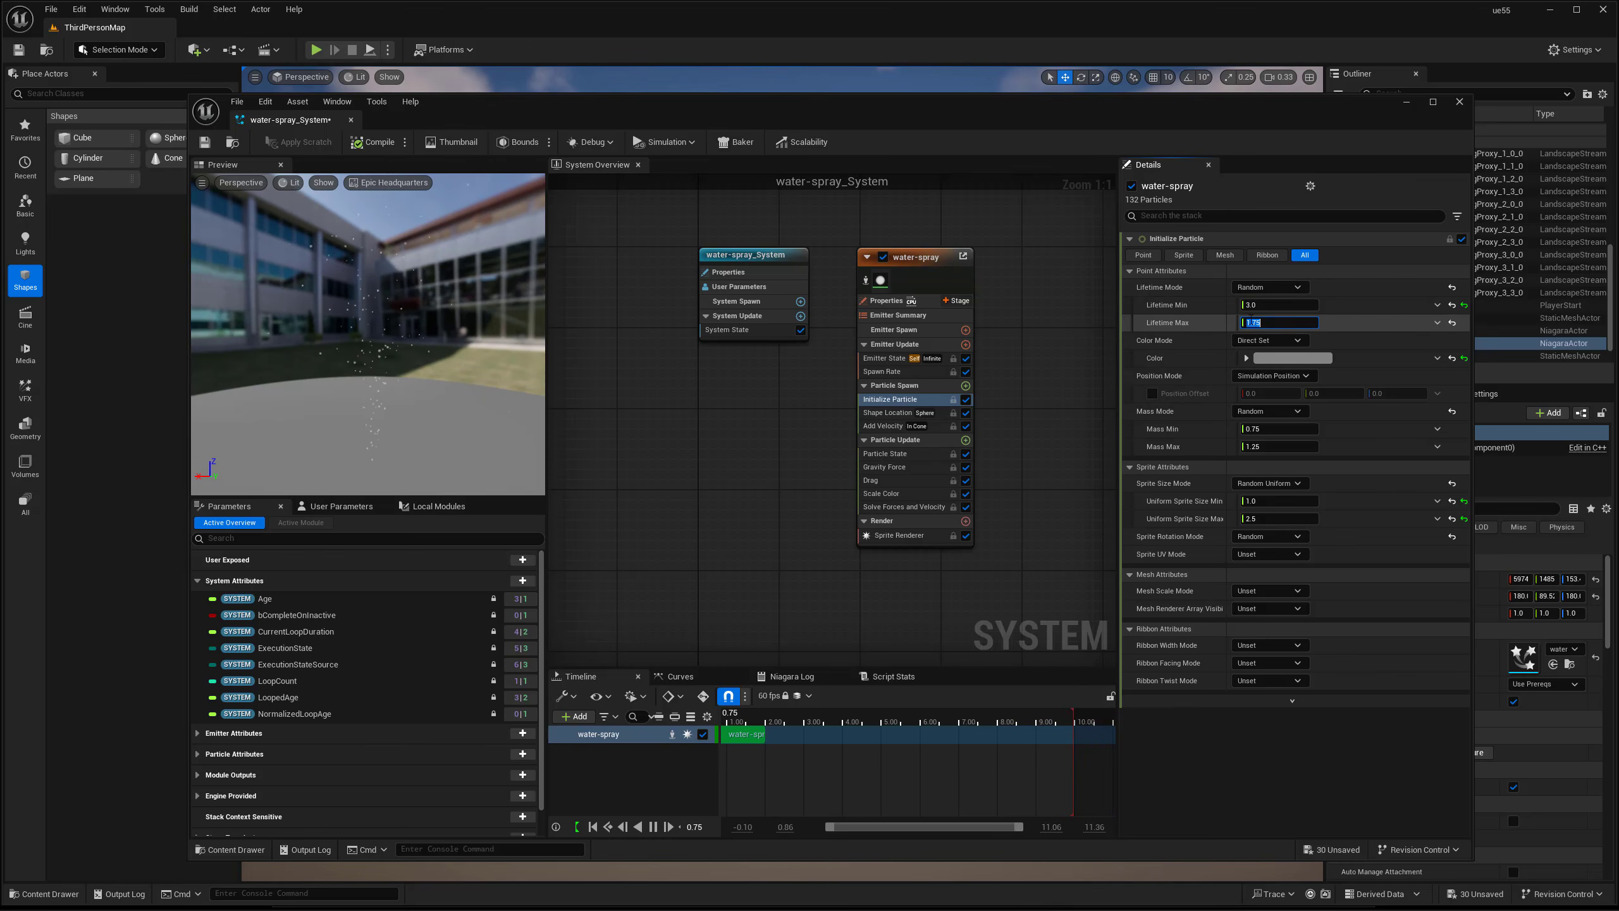
type("6")
right_click_drag(992, 325, 999, 319)
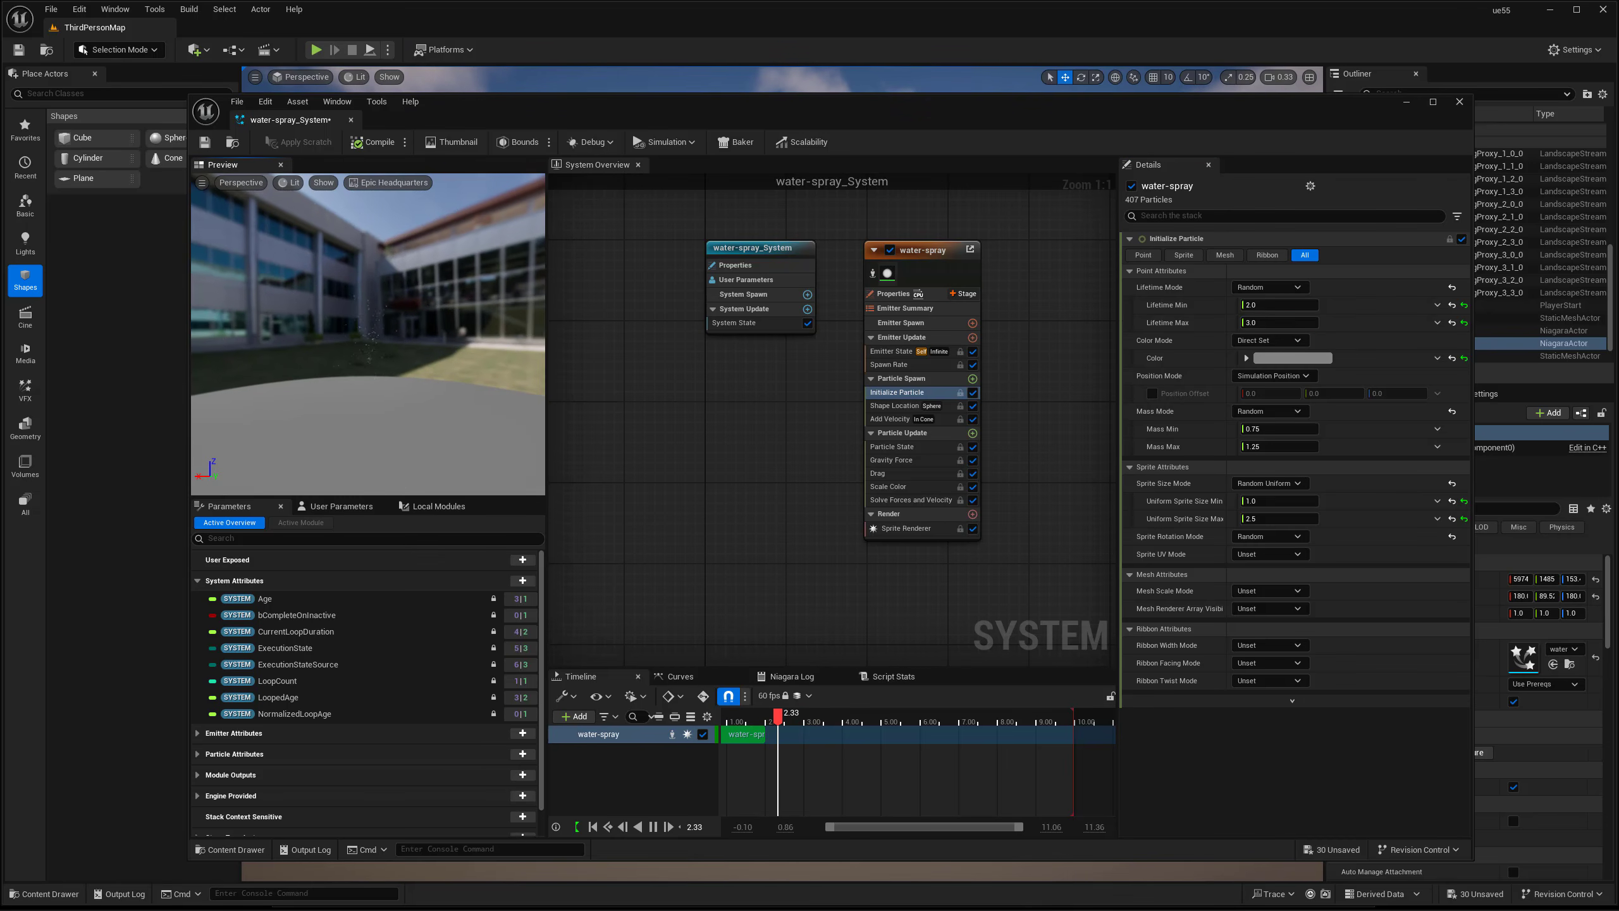
left_click_drag(426, 354, 422, 319)
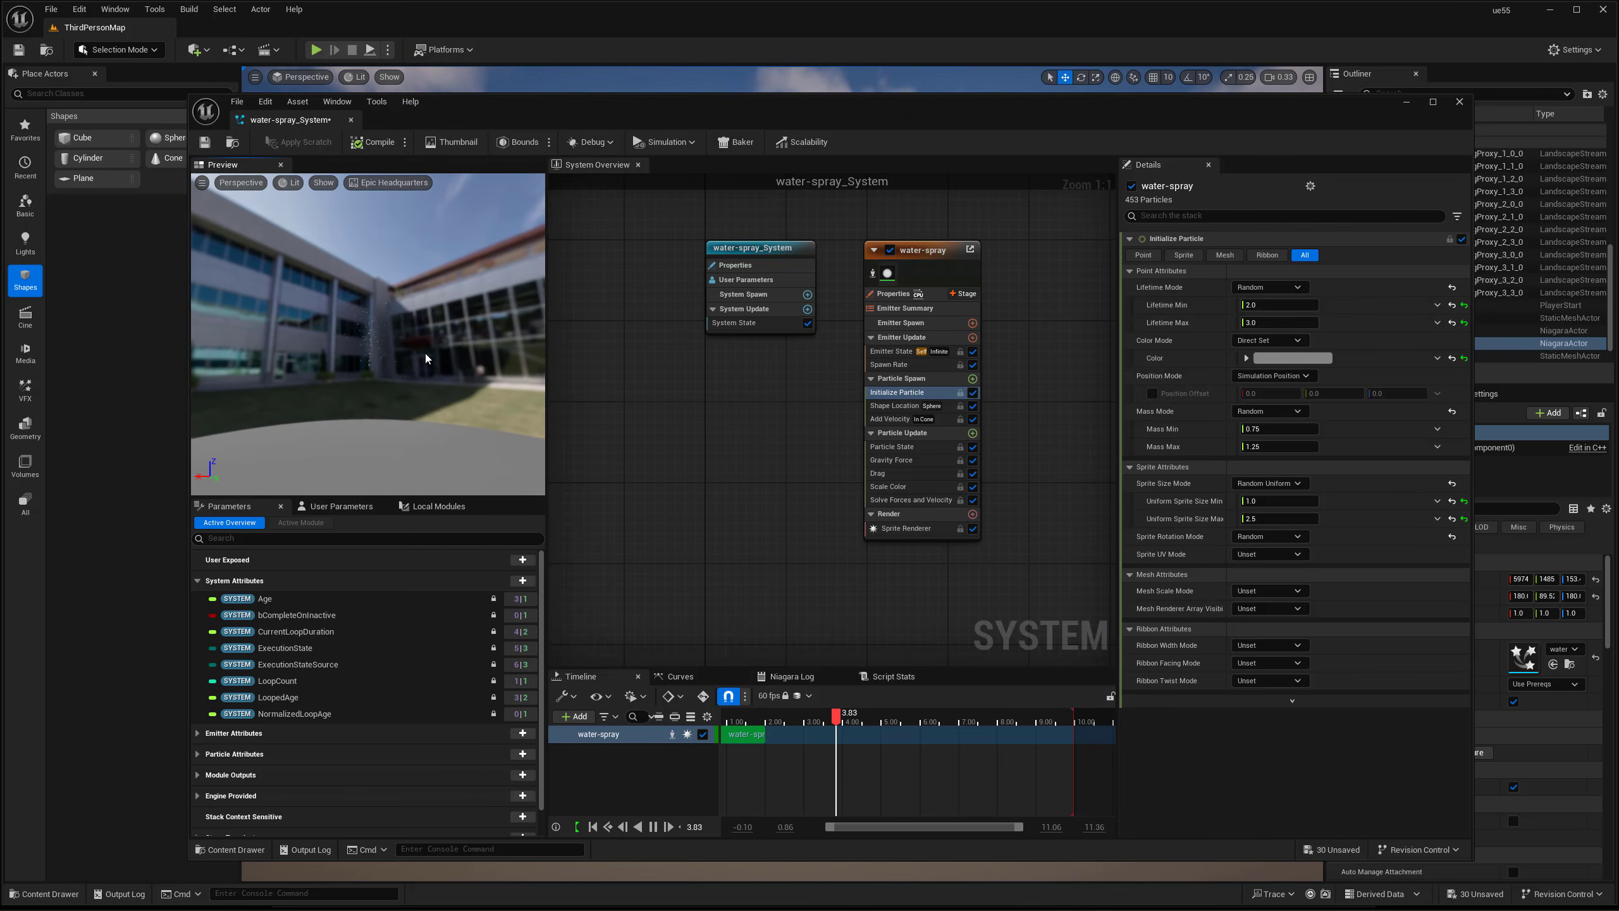
Close the Niagara system and examine the longer-lived spray falling from both wall pipes in the level.
left_click(350, 120)
key("s")
mouse_move(829, 420)
right_mouse_down()
mouse_move(692, 420)
mouse_move(829, 421)
right_mouse_up()
key("d")
key("w")
key("d")
key("d")
key("a")
key("d")
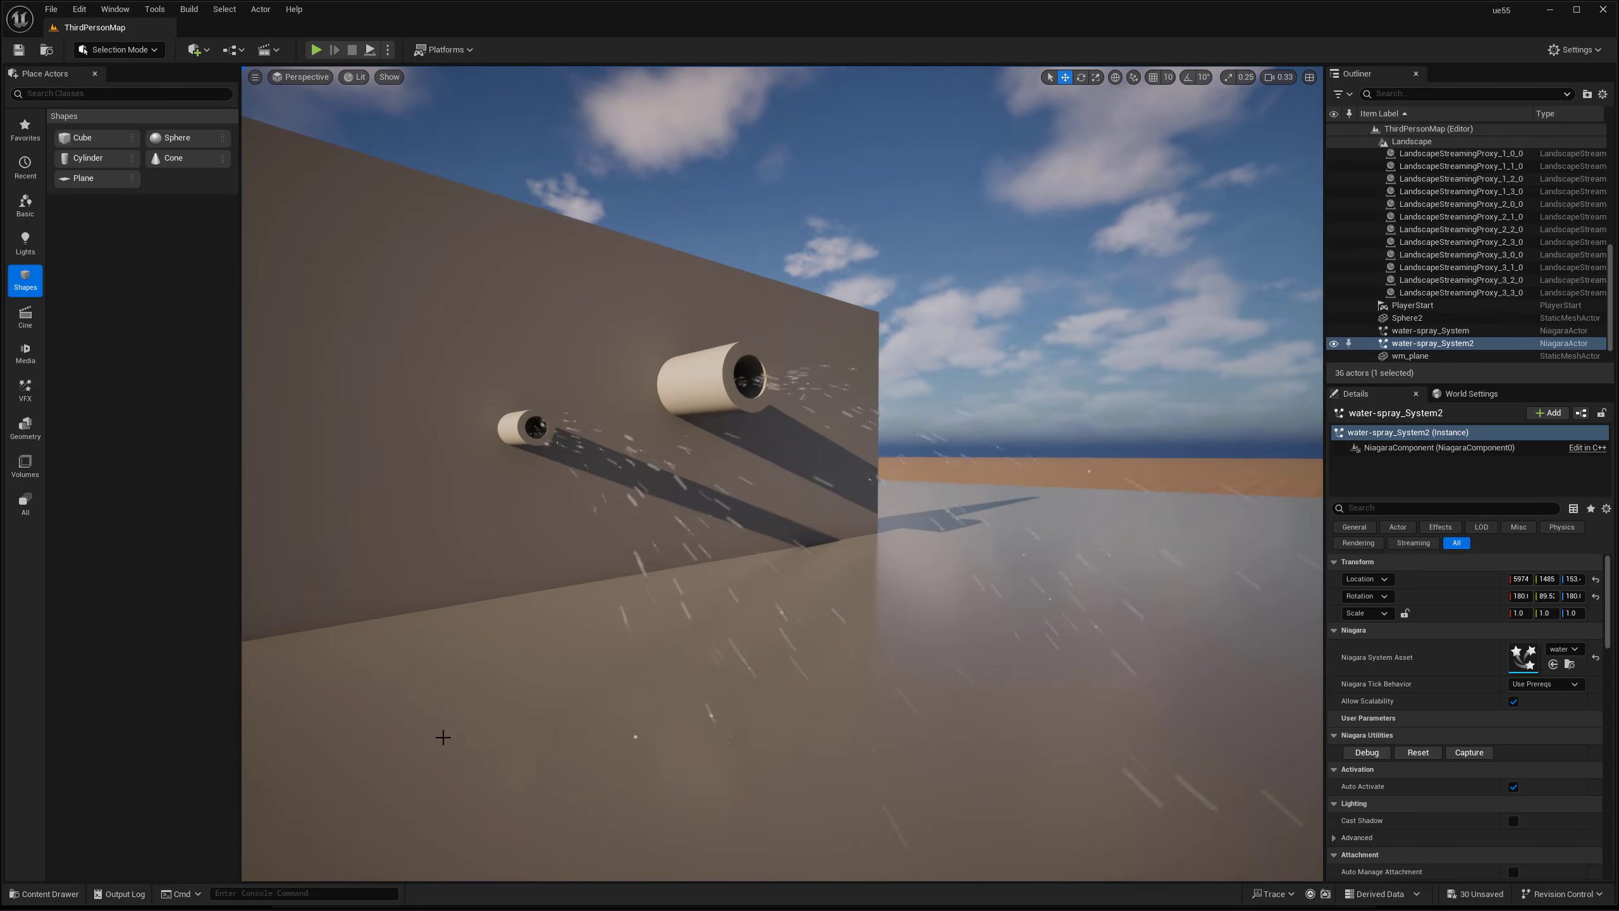
scroll(443, 737, "down", 3)
Reopen water-spray_System and add a Collision module to the emitter's Particle Update group.
left_click(64, 894)
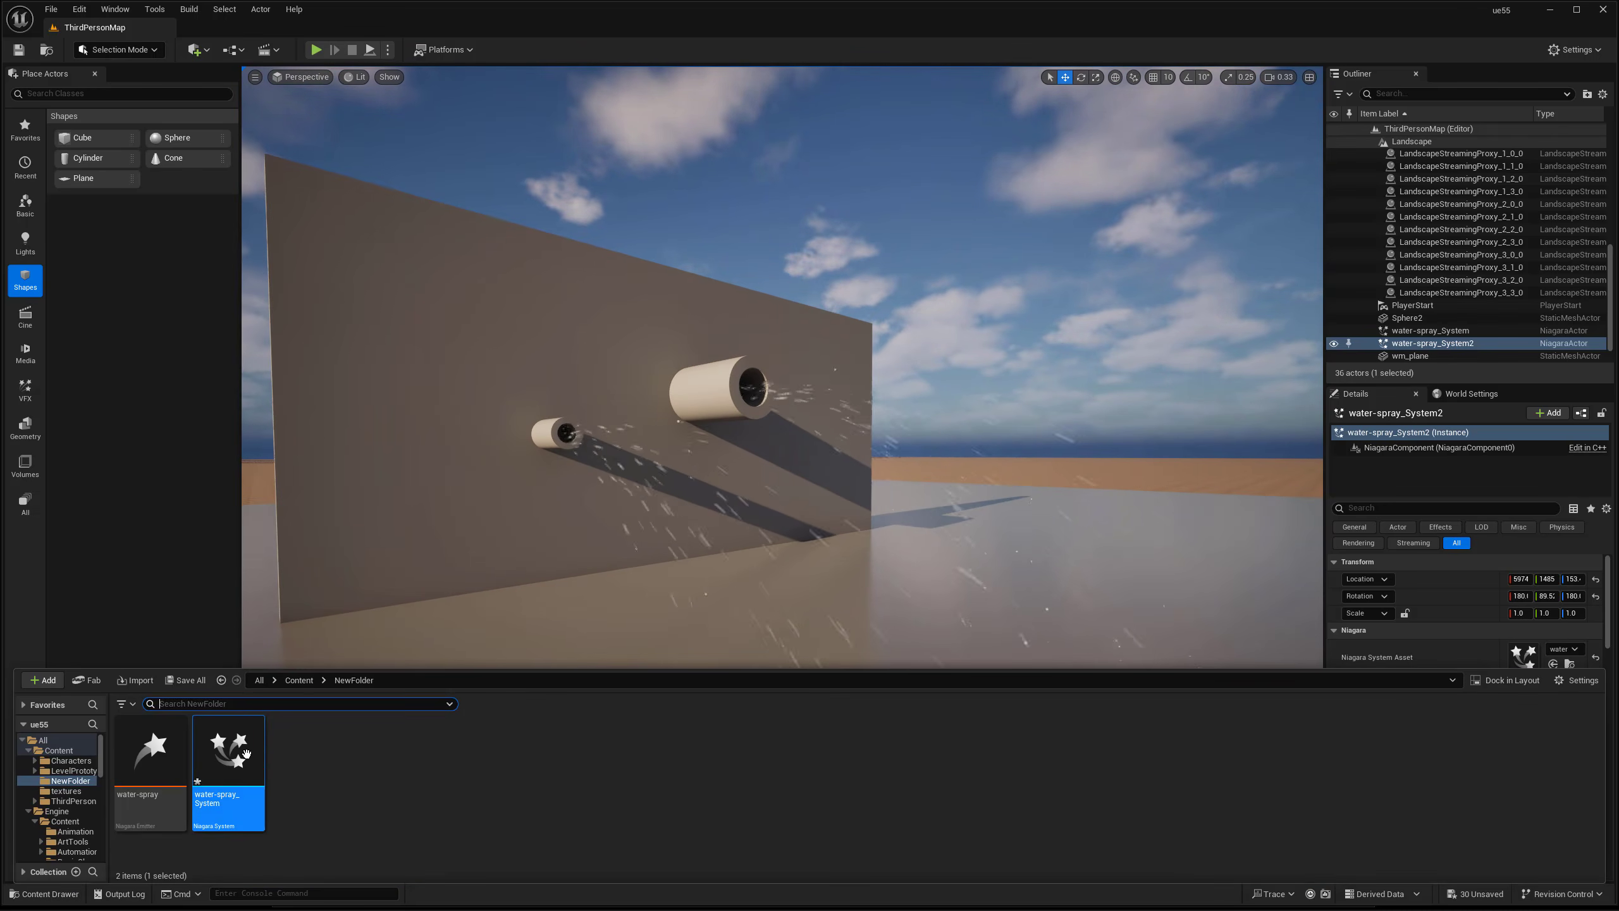
mouse_move(236, 756)
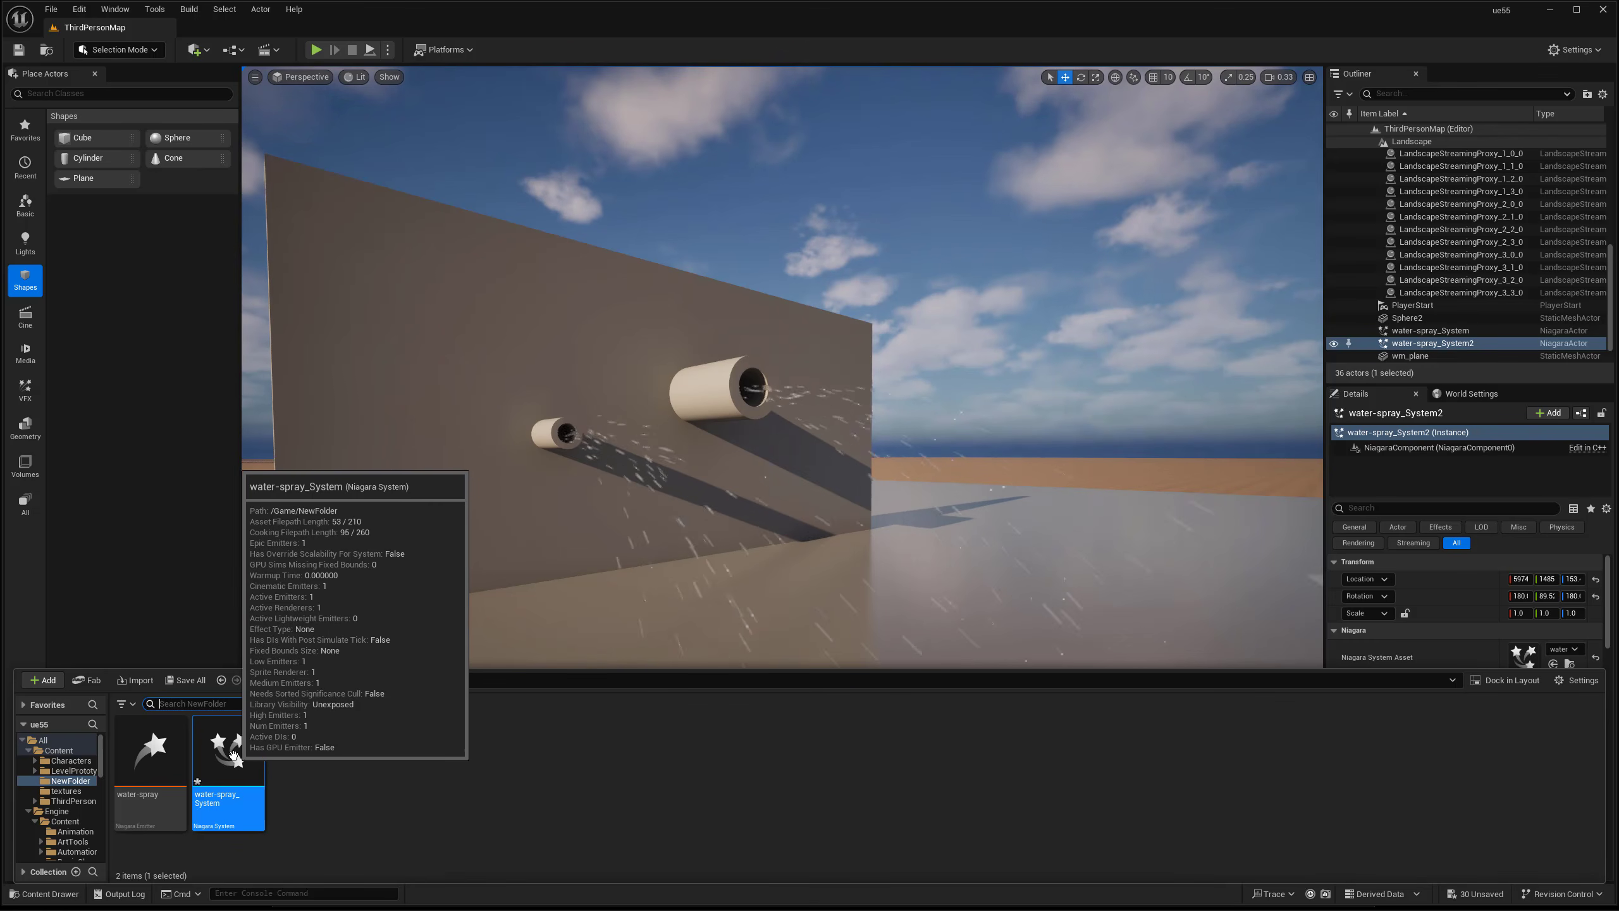
double_click(230, 753)
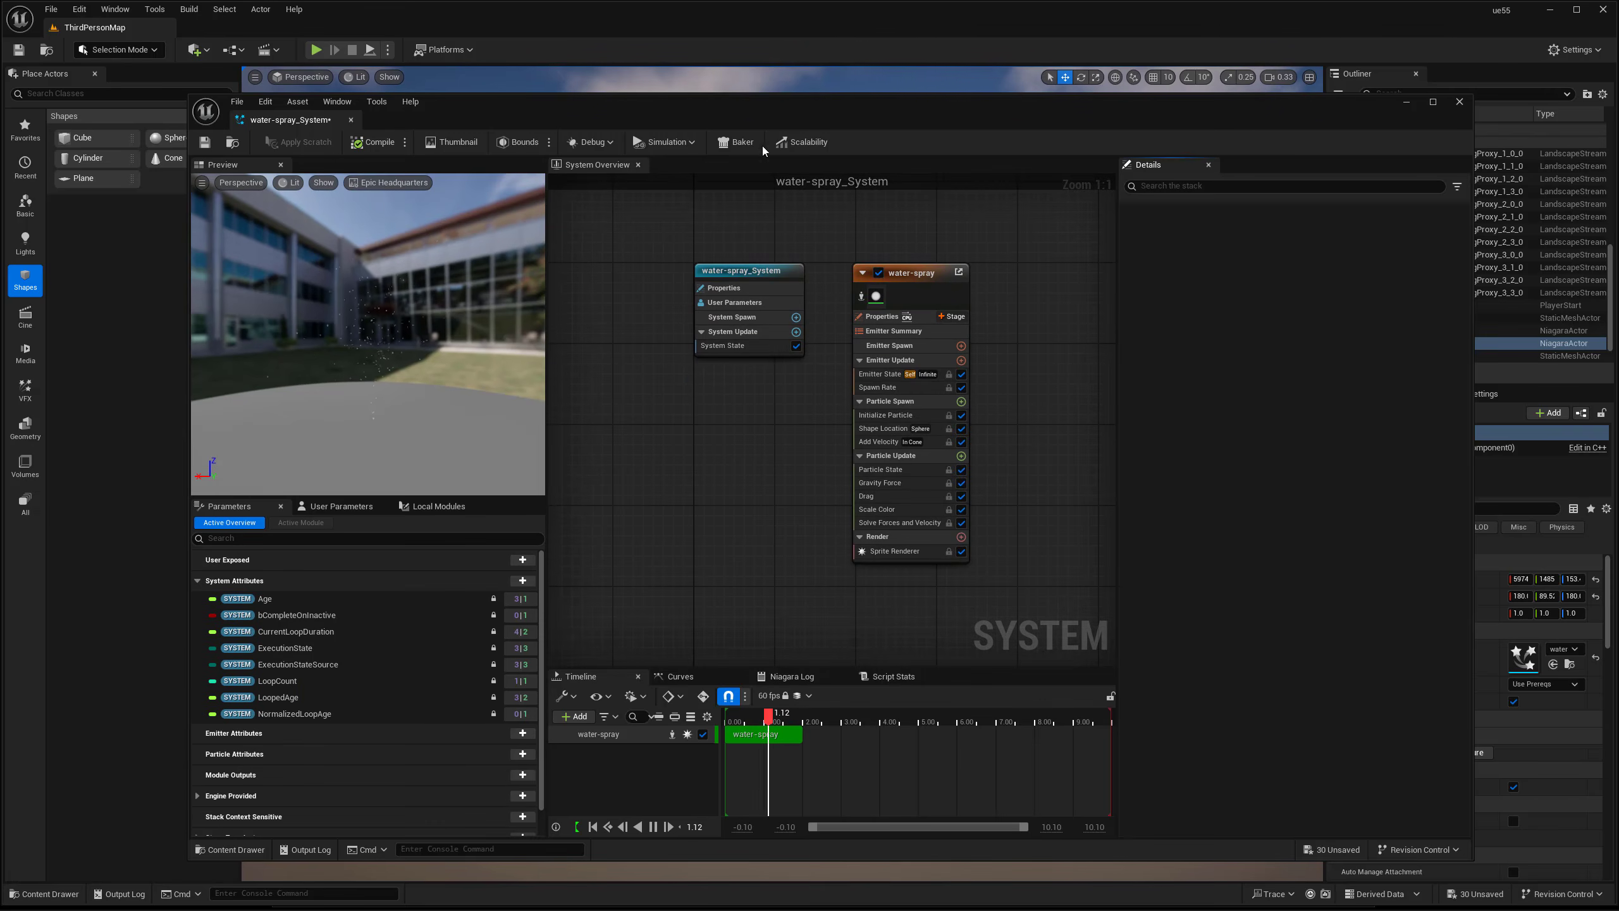
left_click_drag(773, 113, 827, 104)
left_click_drag(1177, 249, 1211, 249)
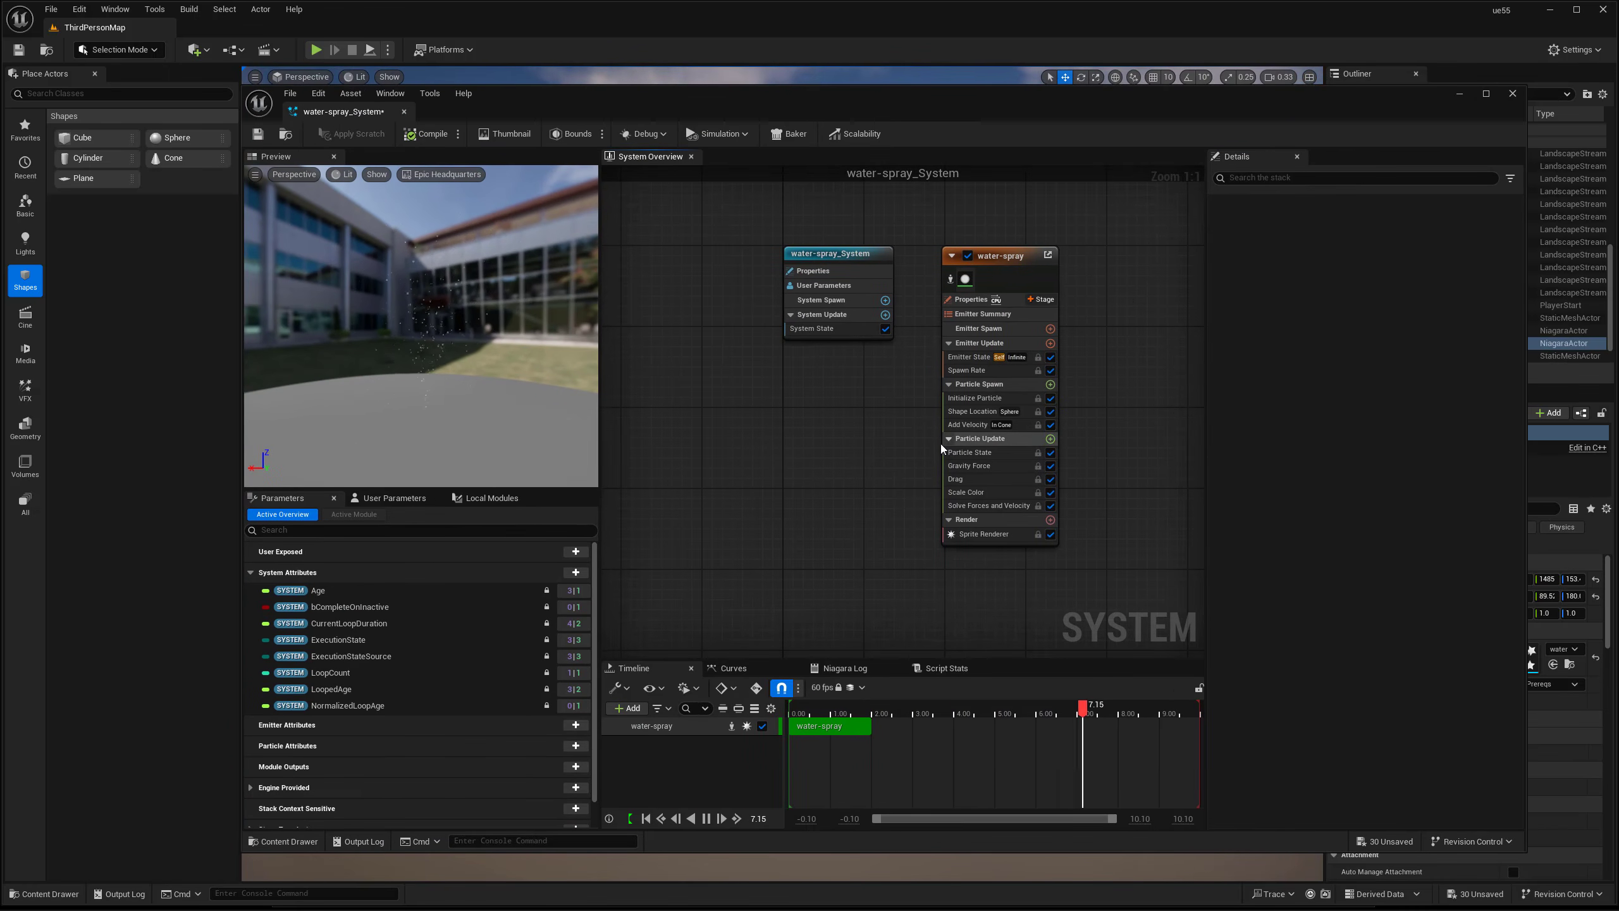
left_click(1050, 439)
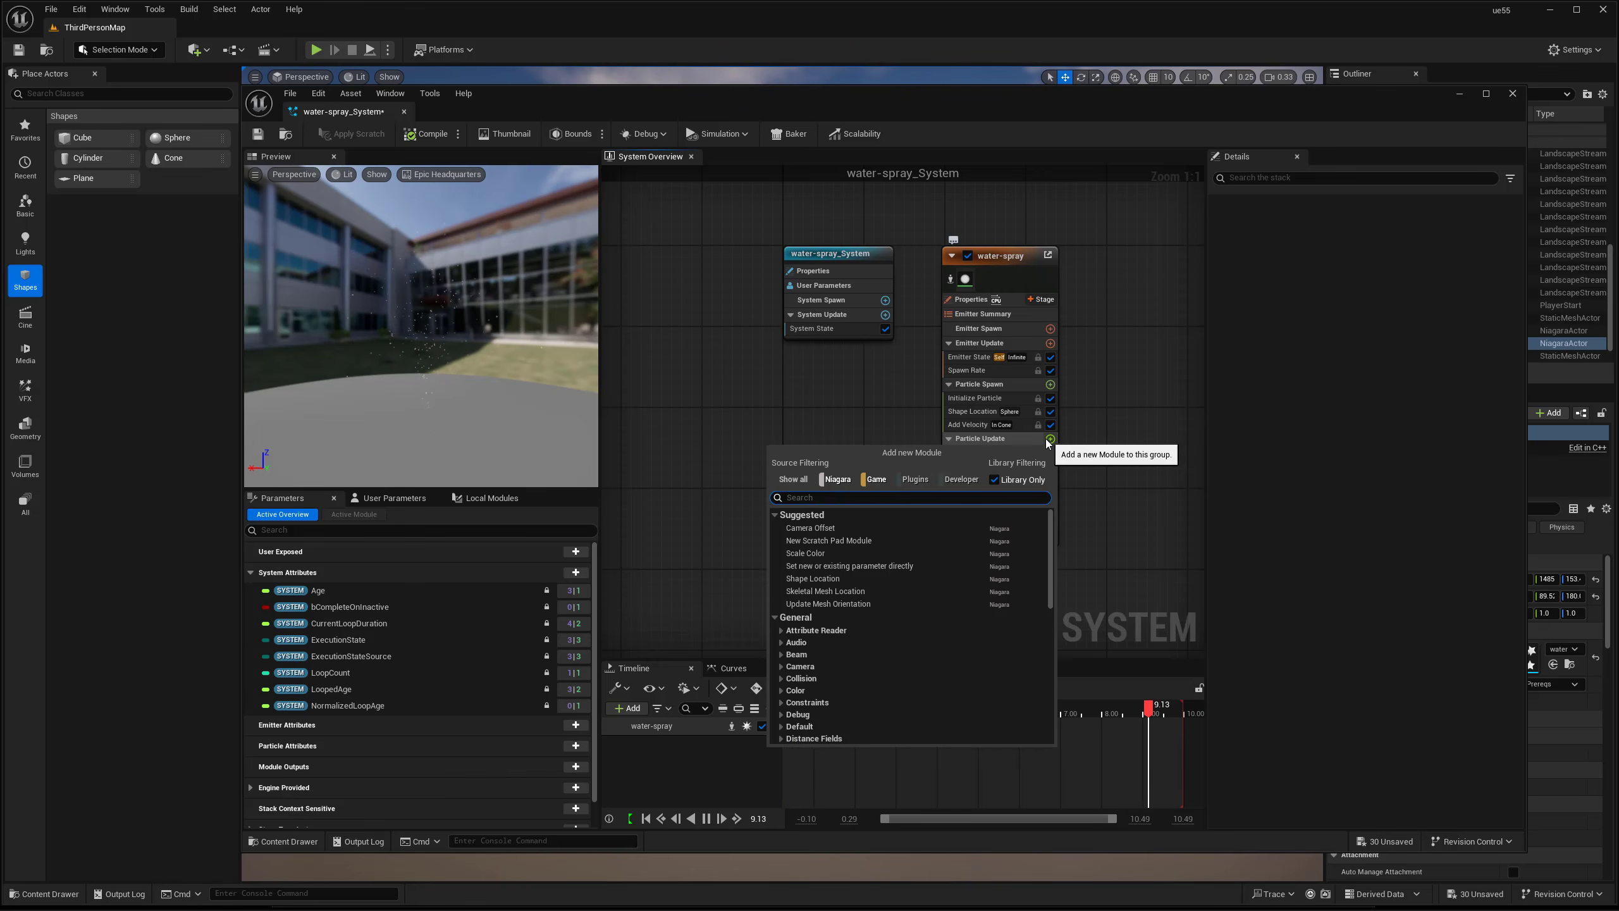
type("coll")
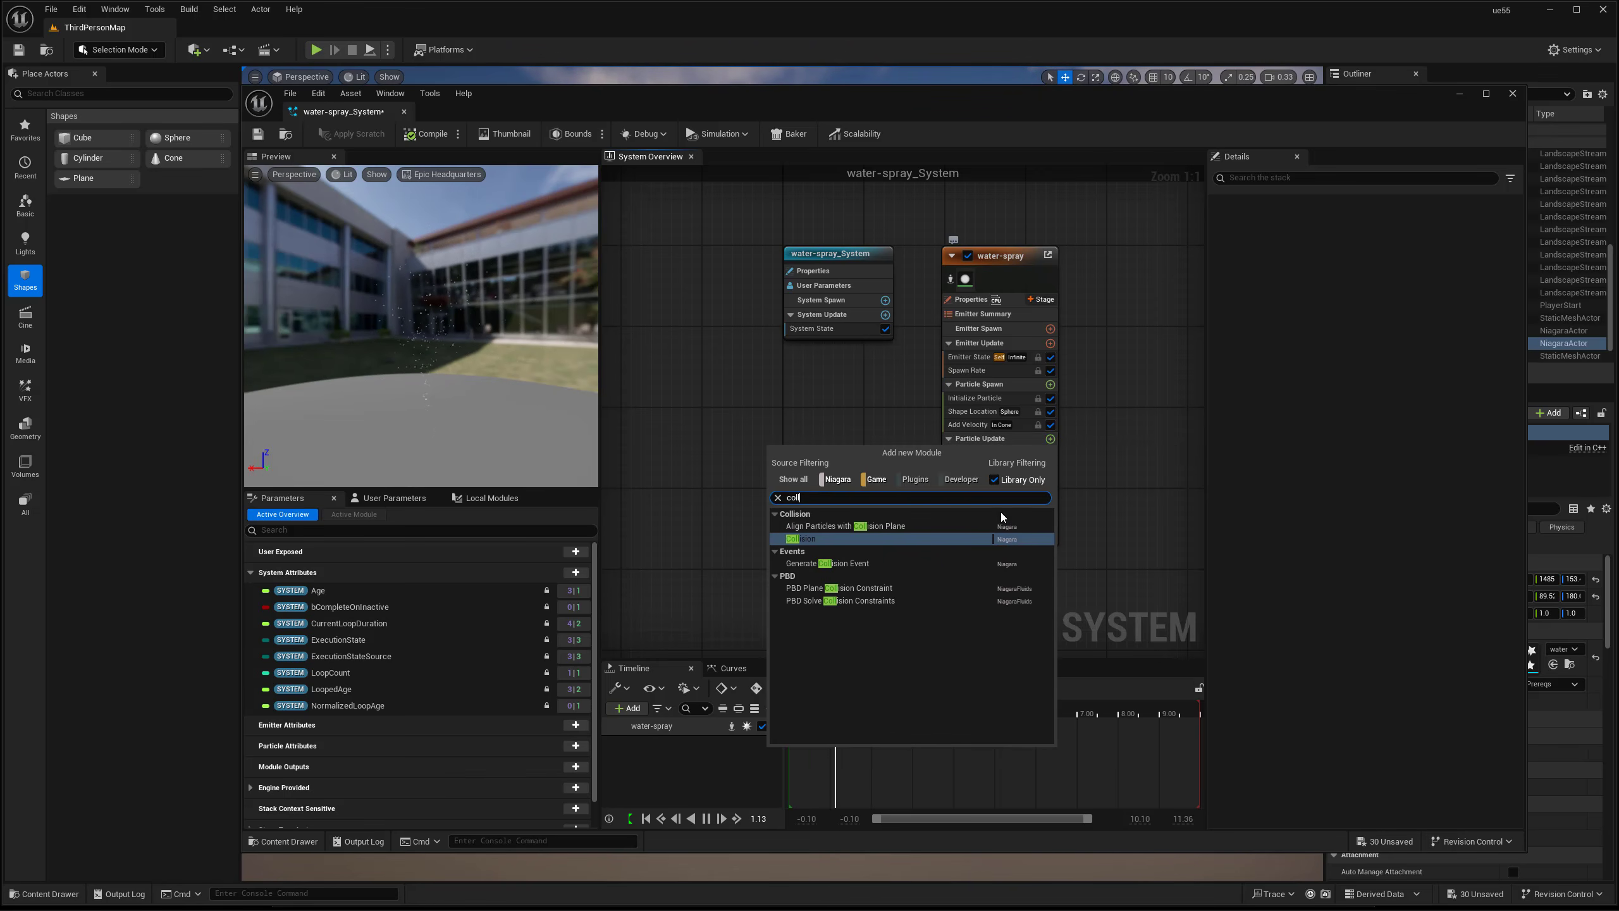
left_click(858, 538)
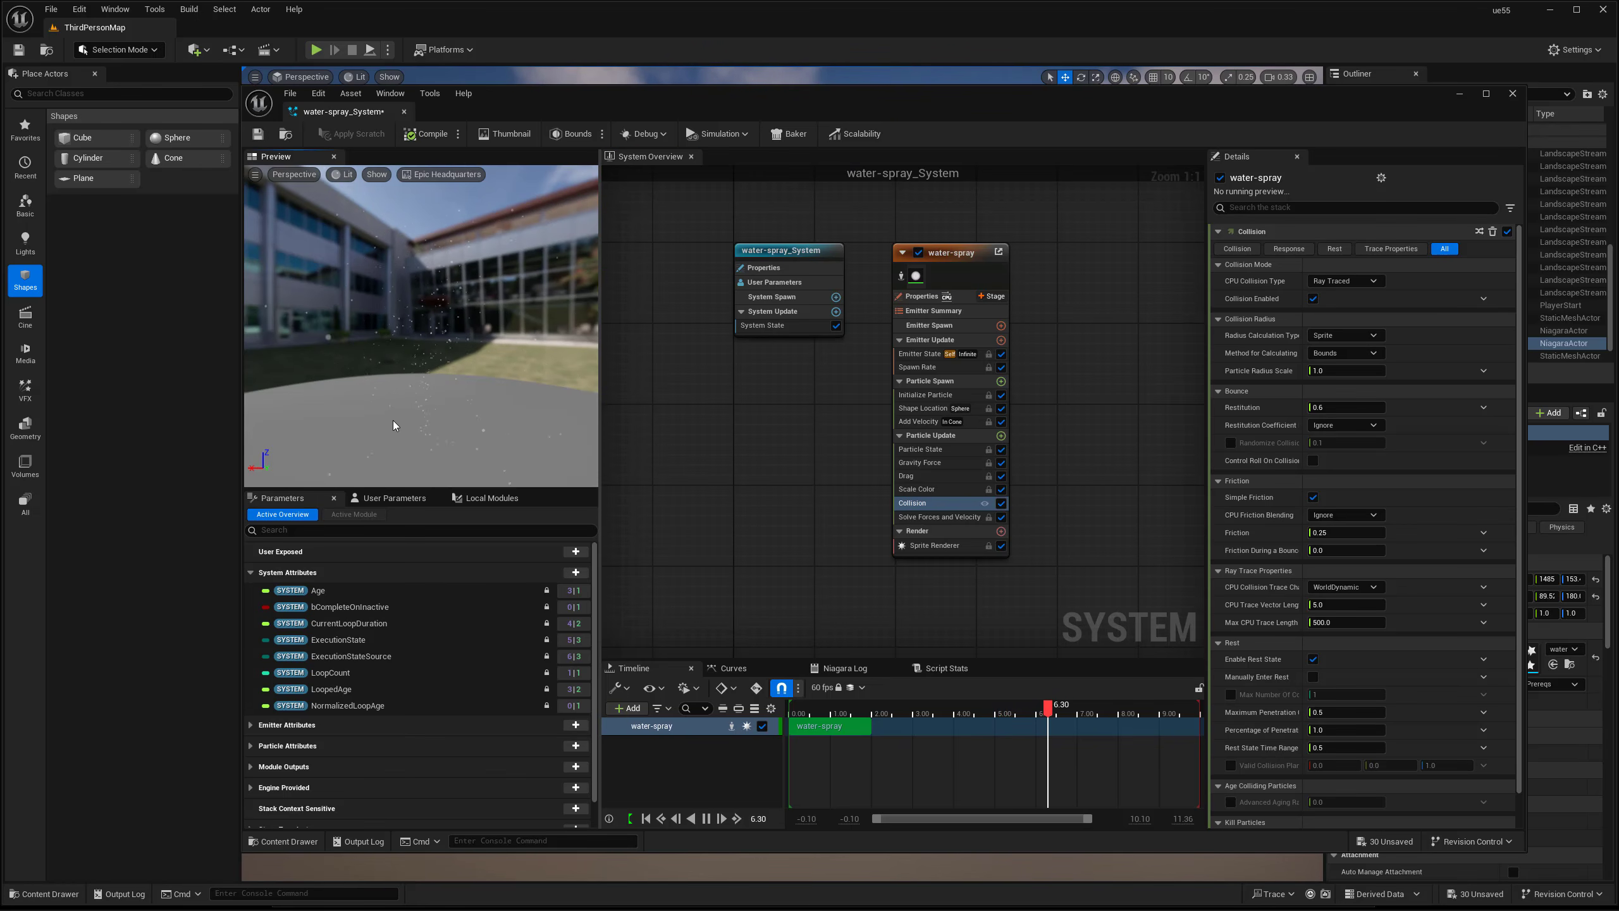
Close the Niagara system and examine how the colliding spray particles behave on the ground in front of the wall.
left_click(1513, 94)
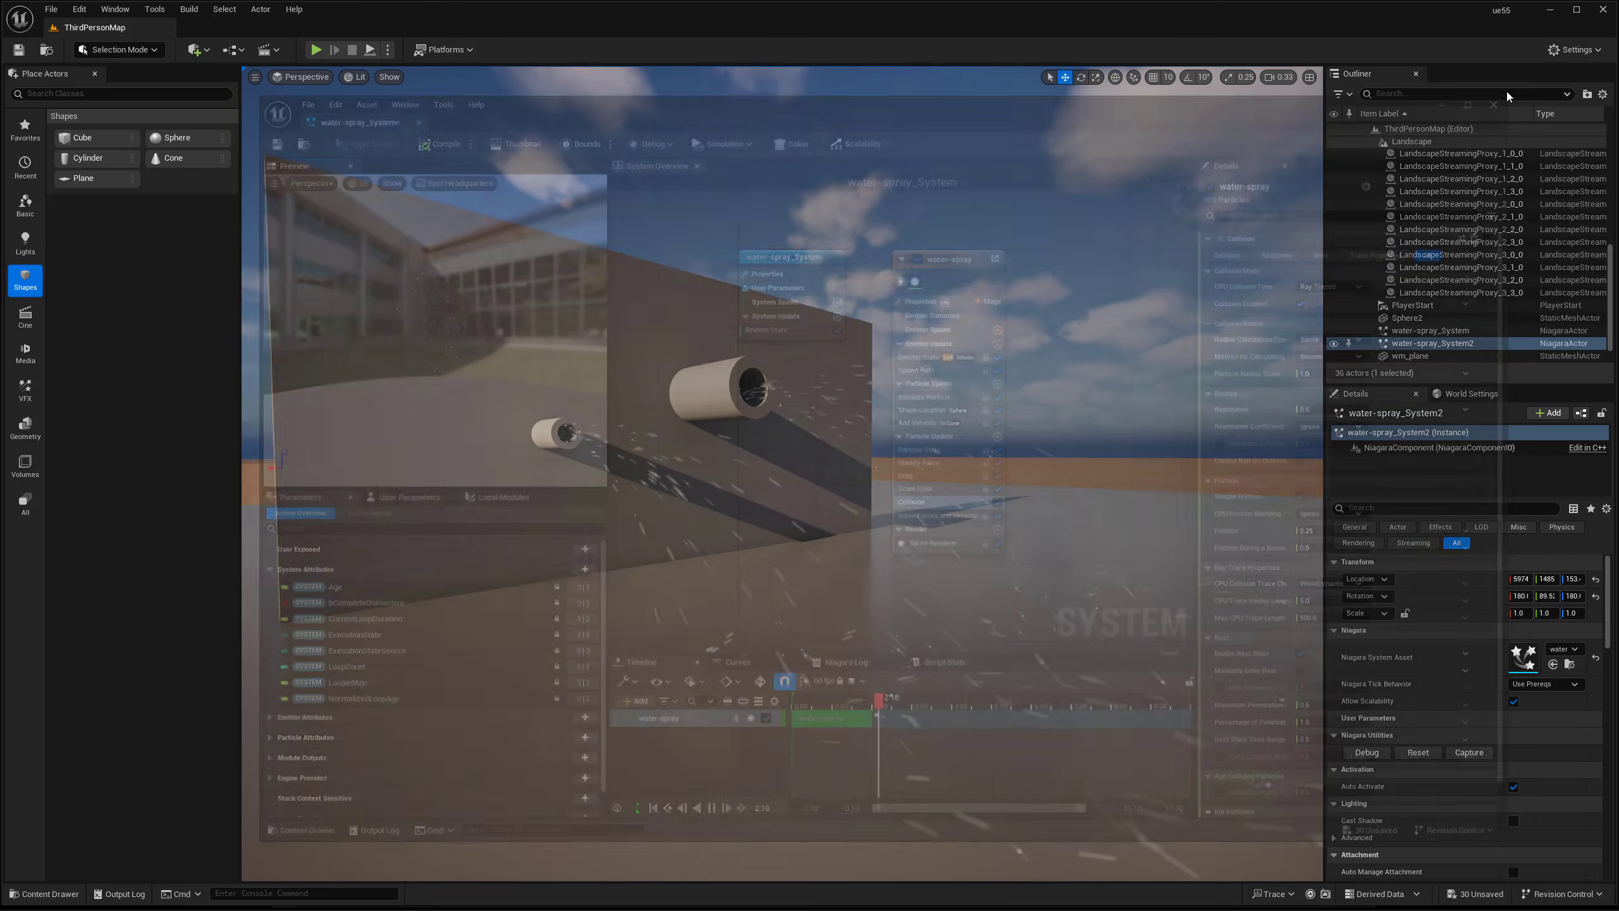
key("g")
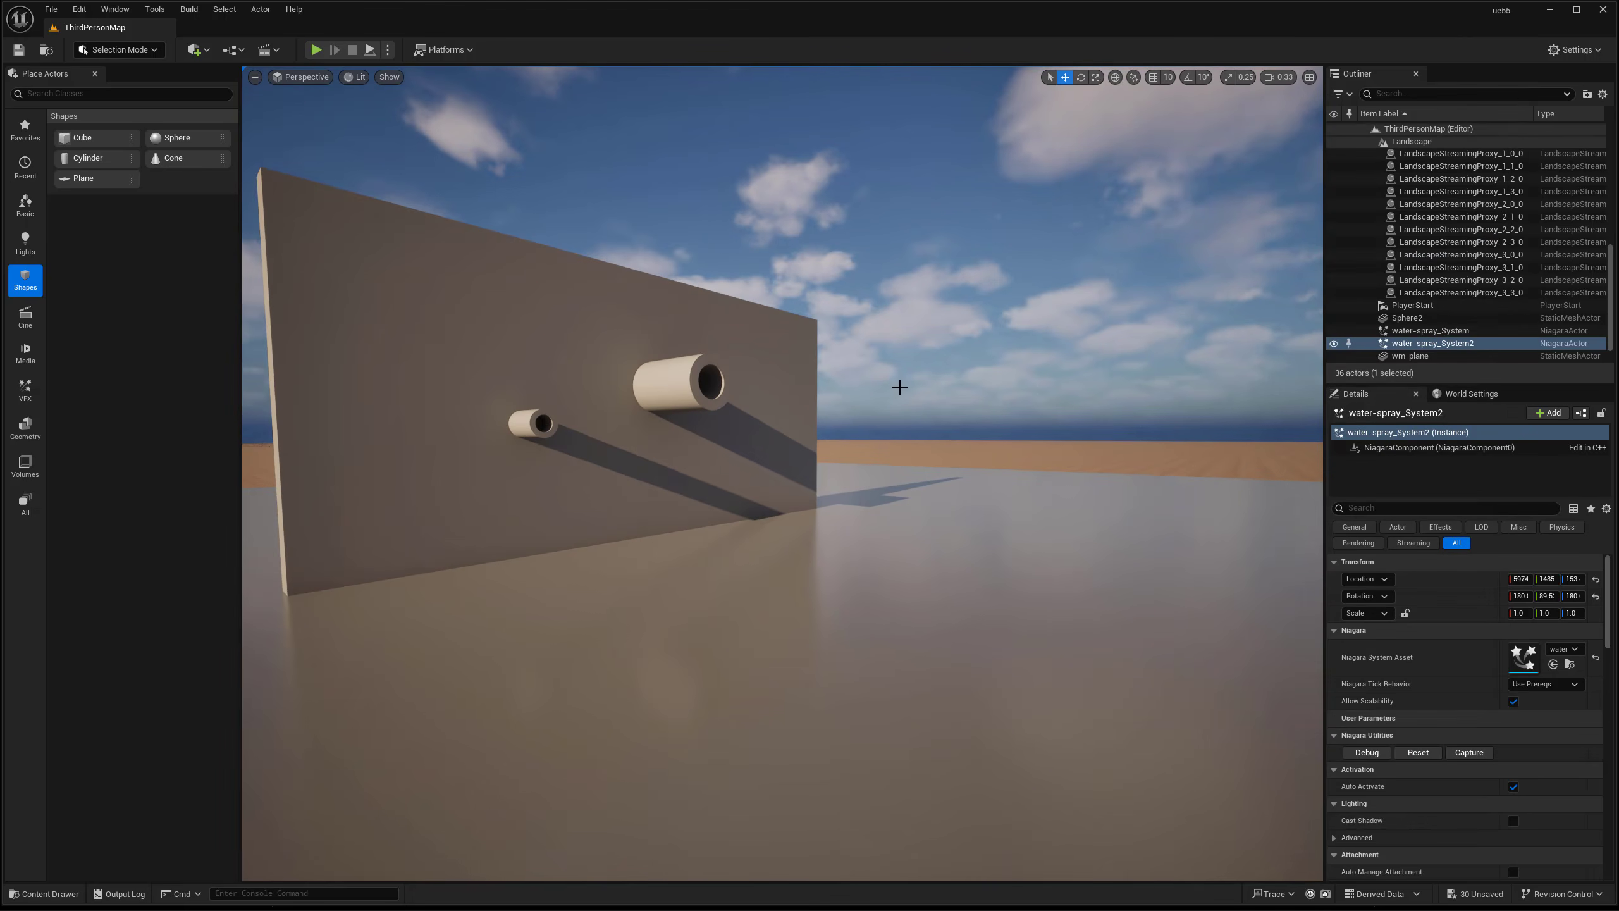
mouse_move(892, 383)
right_mouse_down()
mouse_move(1077, 383)
mouse_move(1059, 388)
right_mouse_up()
key("g")
key("g")
right_click_drag(950, 434, 1065, 446)
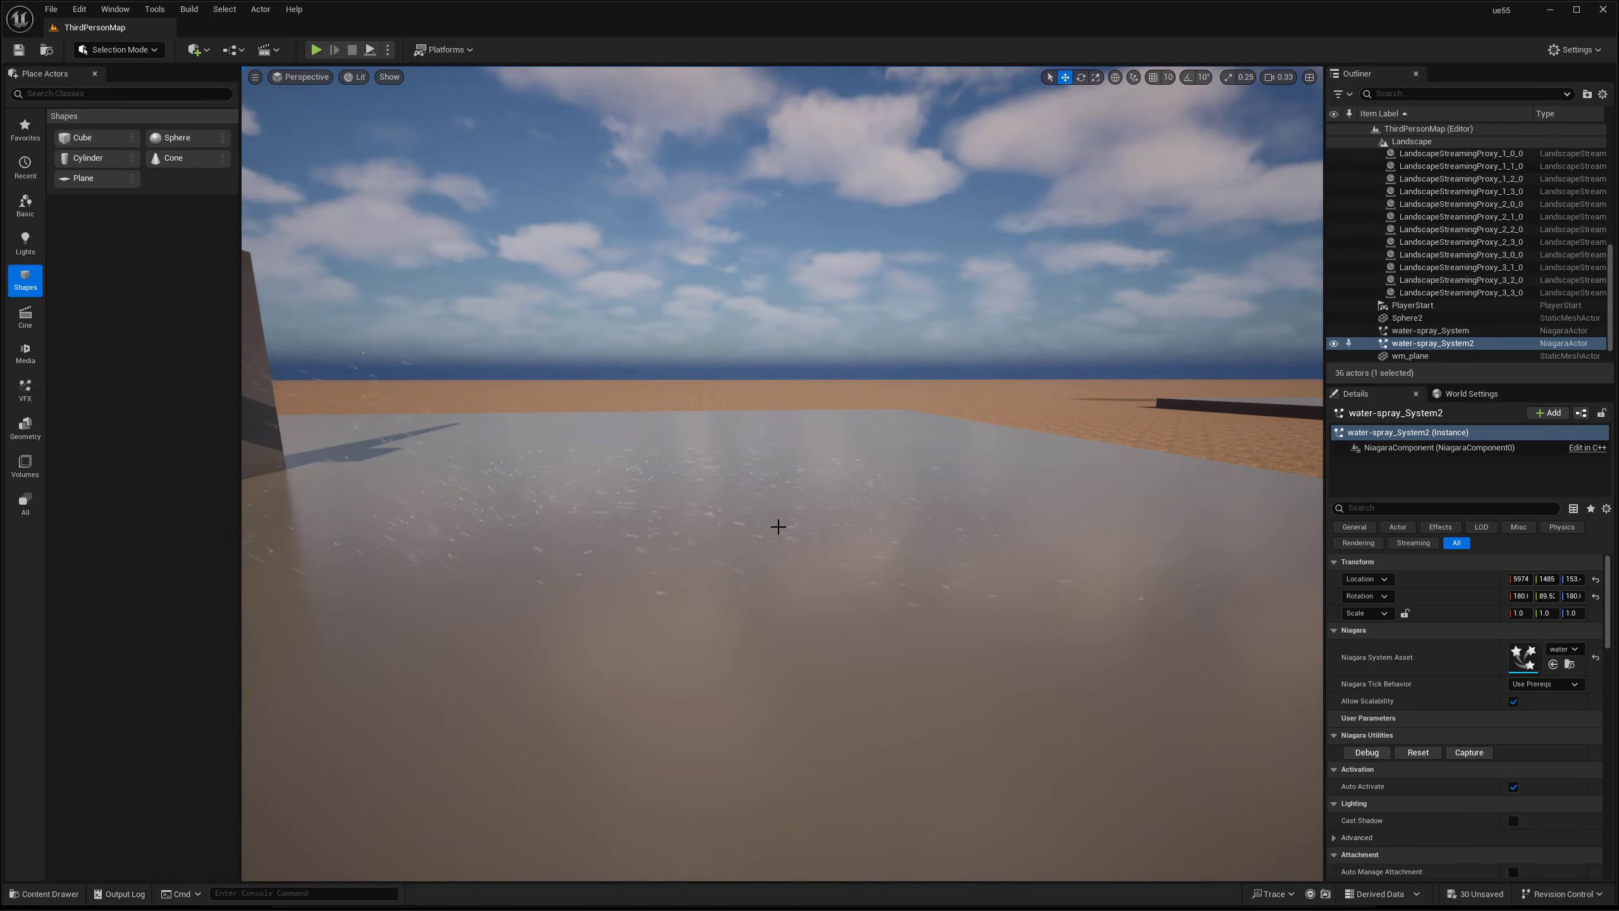
mouse_move(779, 527)
right_mouse_down()
mouse_move(714, 524)
mouse_move(782, 523)
mouse_move(738, 483)
mouse_move(892, 509)
right_mouse_up()
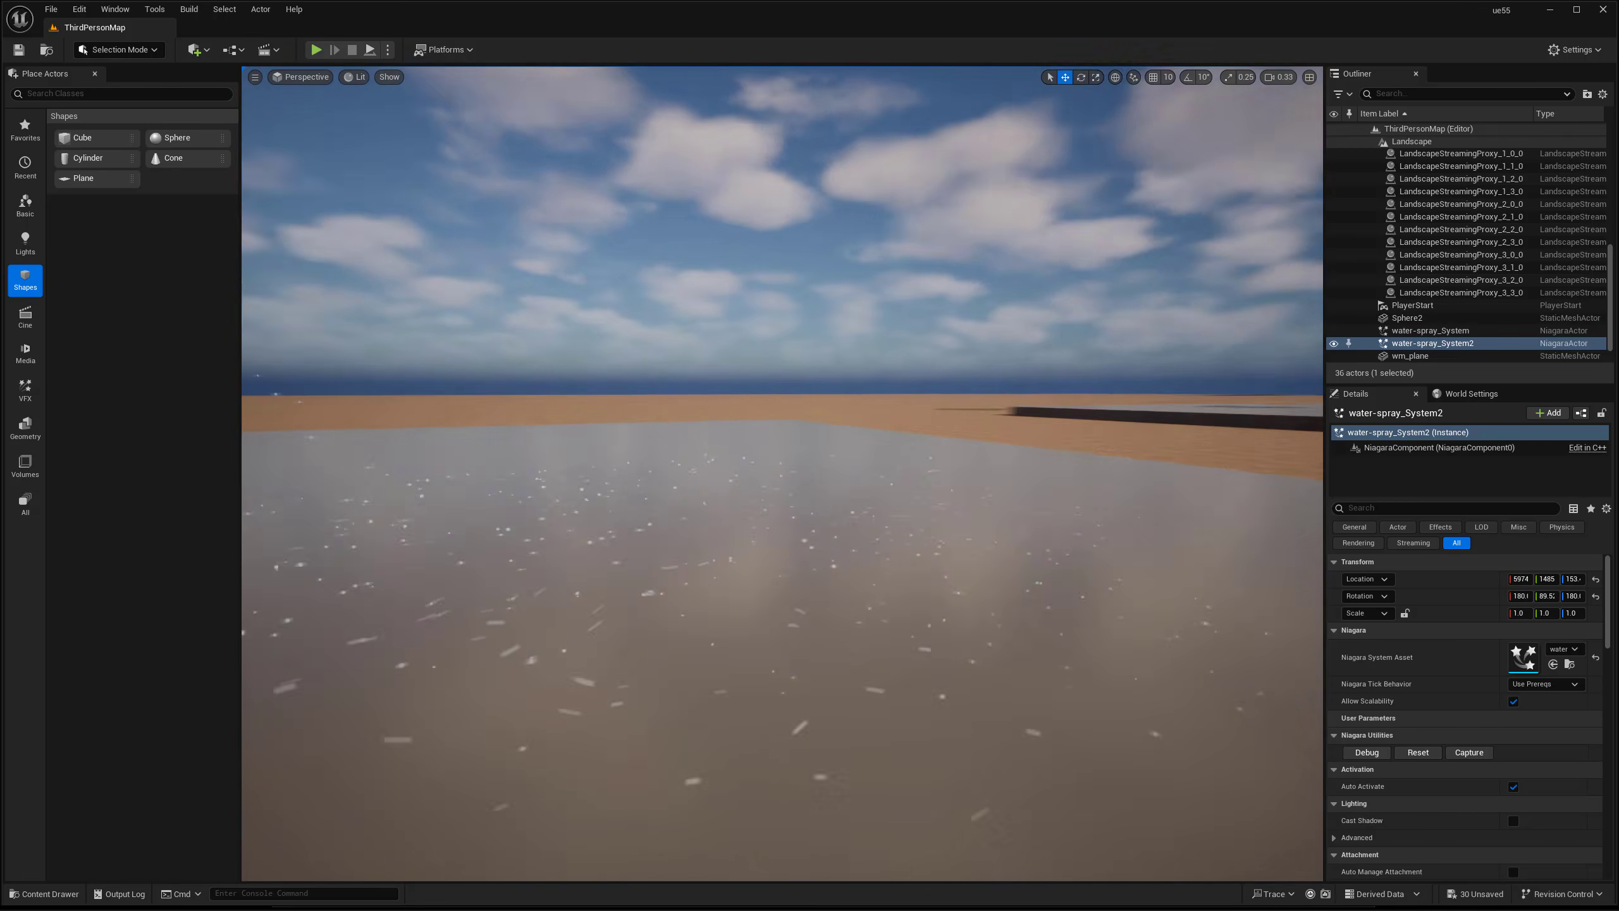
mouse_move(782, 499)
right_mouse_down()
mouse_move(882, 504)
mouse_move(681, 504)
right_mouse_up()
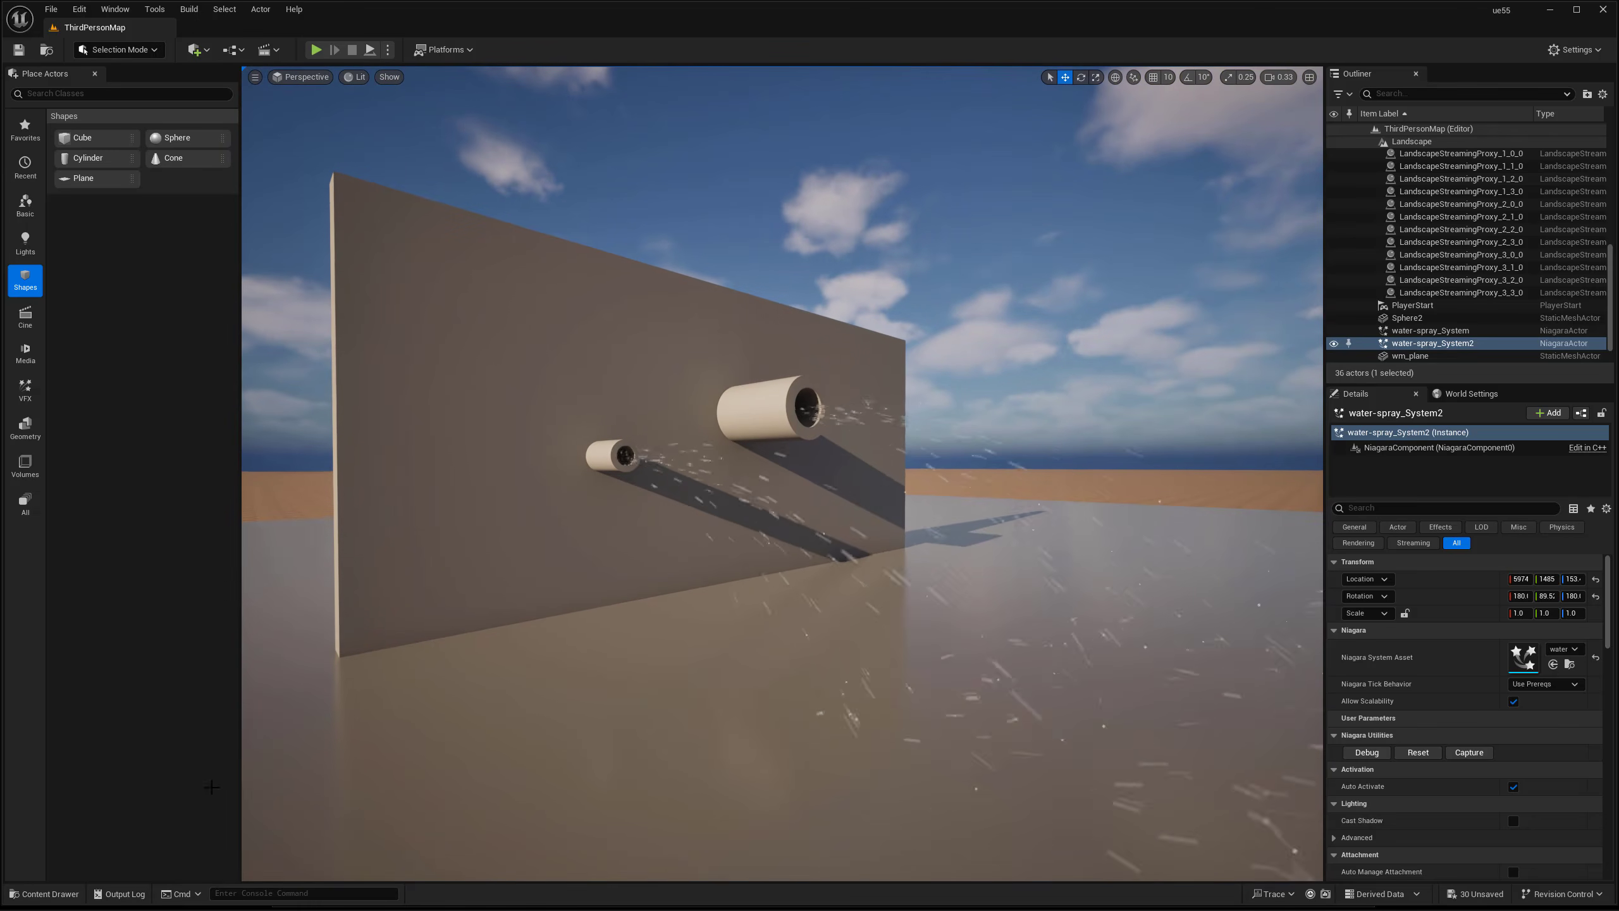
Reopen water-spray_System and delete the Collision module from the water-spray emitter.
left_click(40, 893)
double_click(226, 797)
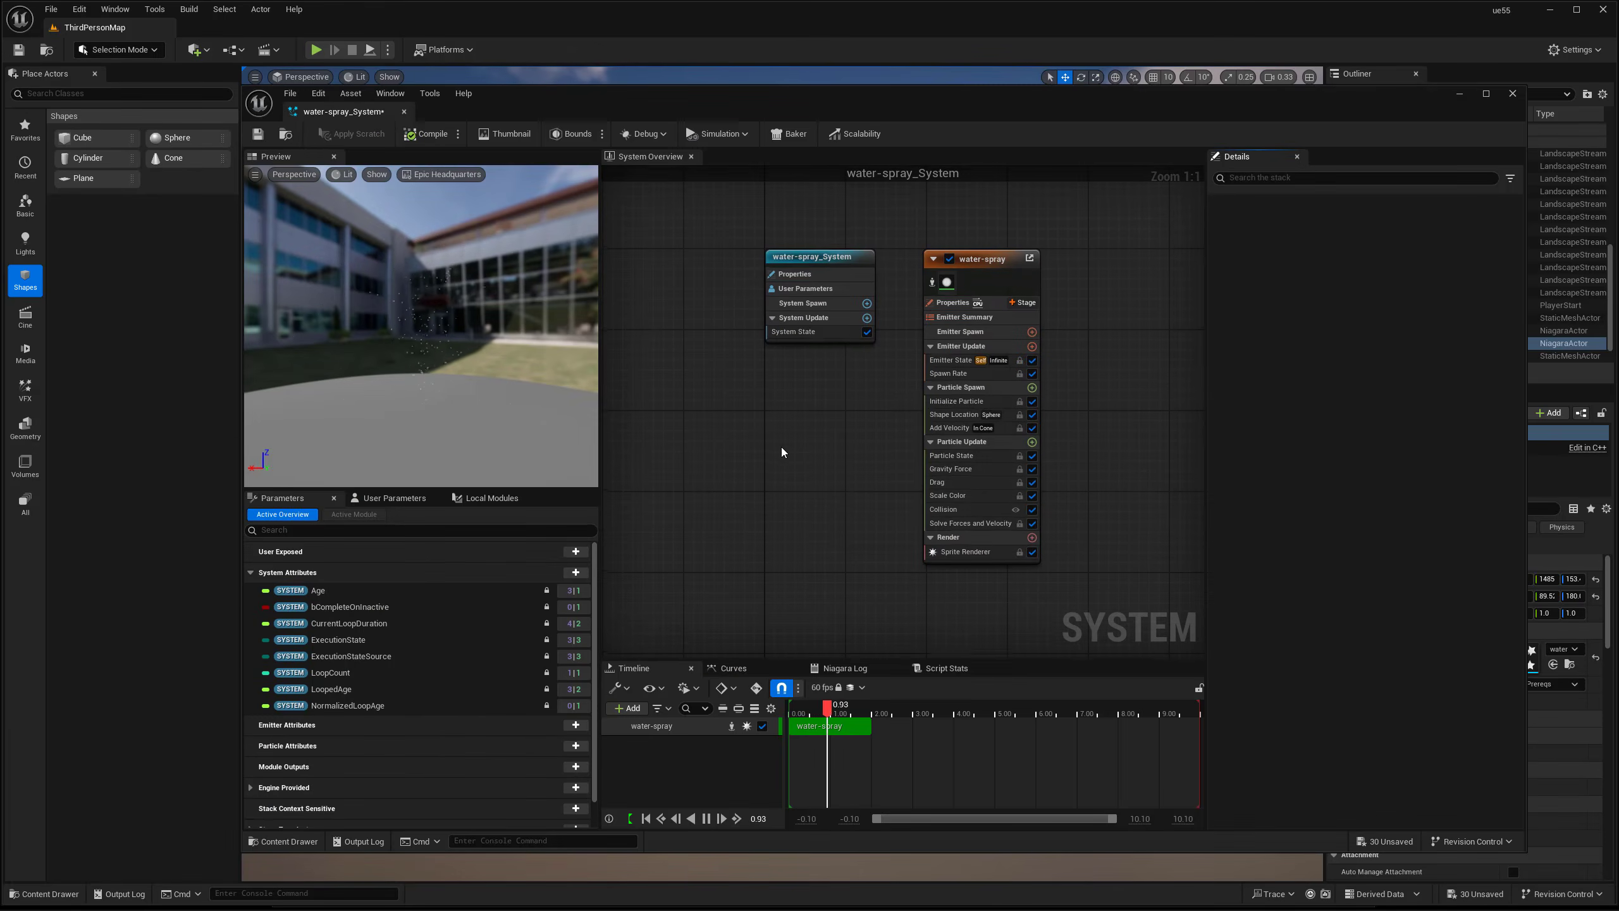
left_click(1011, 509)
key("Delete")
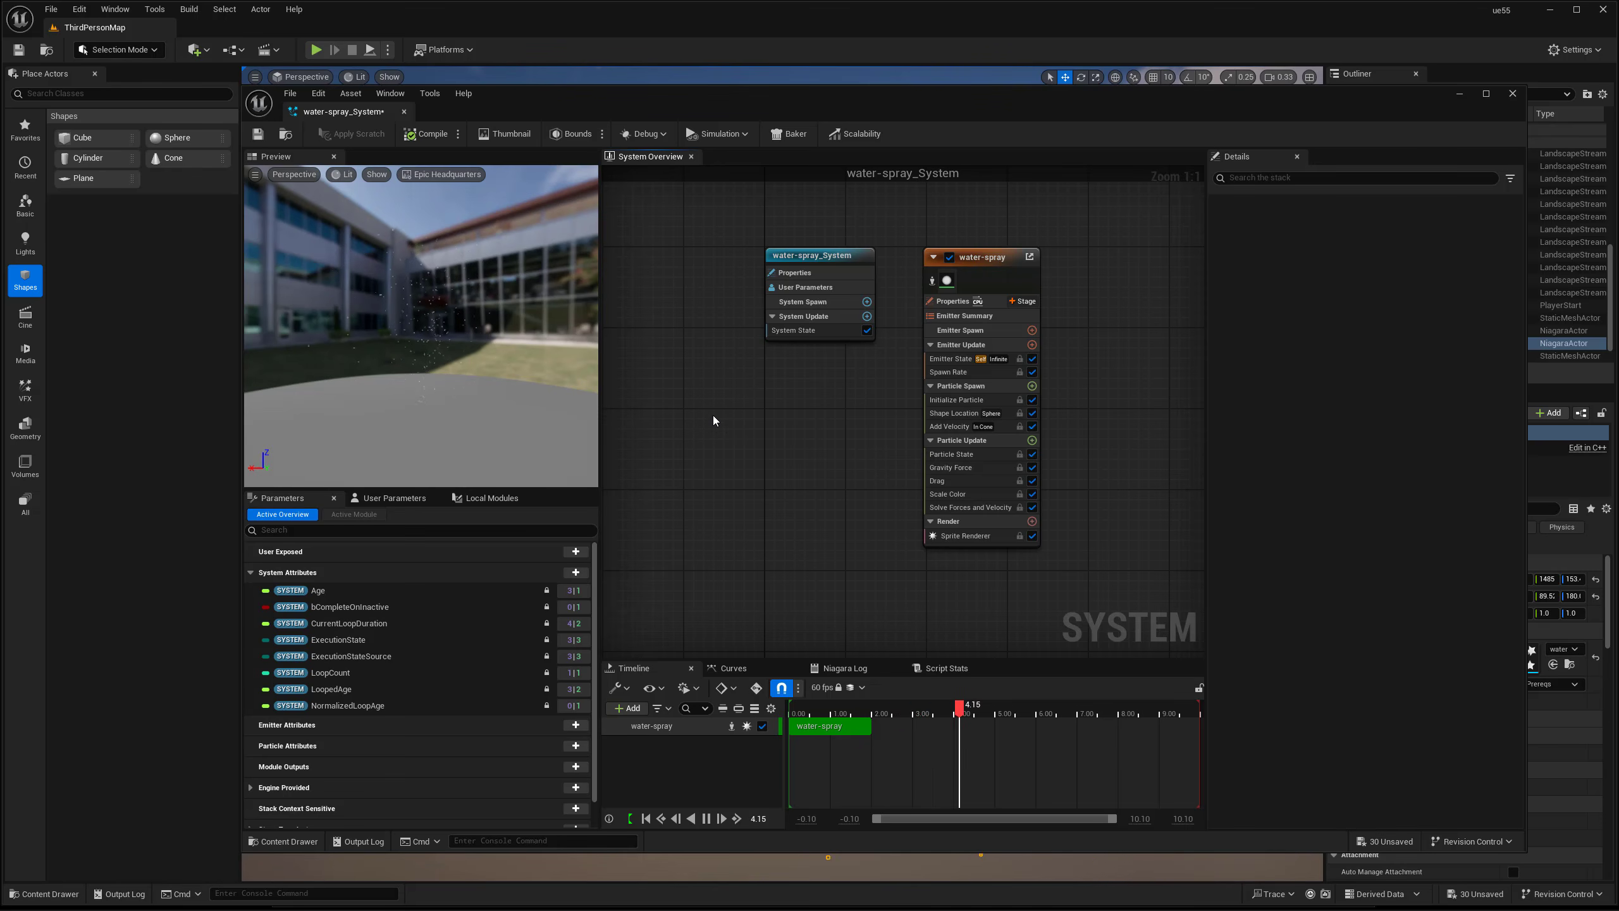
Set Initialize Particle's Lifetime Min to 1.0 and Lifetime Max to 1.5.
mouse_move(549, 104)
left_mouse_down()
mouse_move(592, 101)
mouse_move(544, 693)
mouse_move(615, 456)
mouse_move(554, 126)
left_mouse_up()
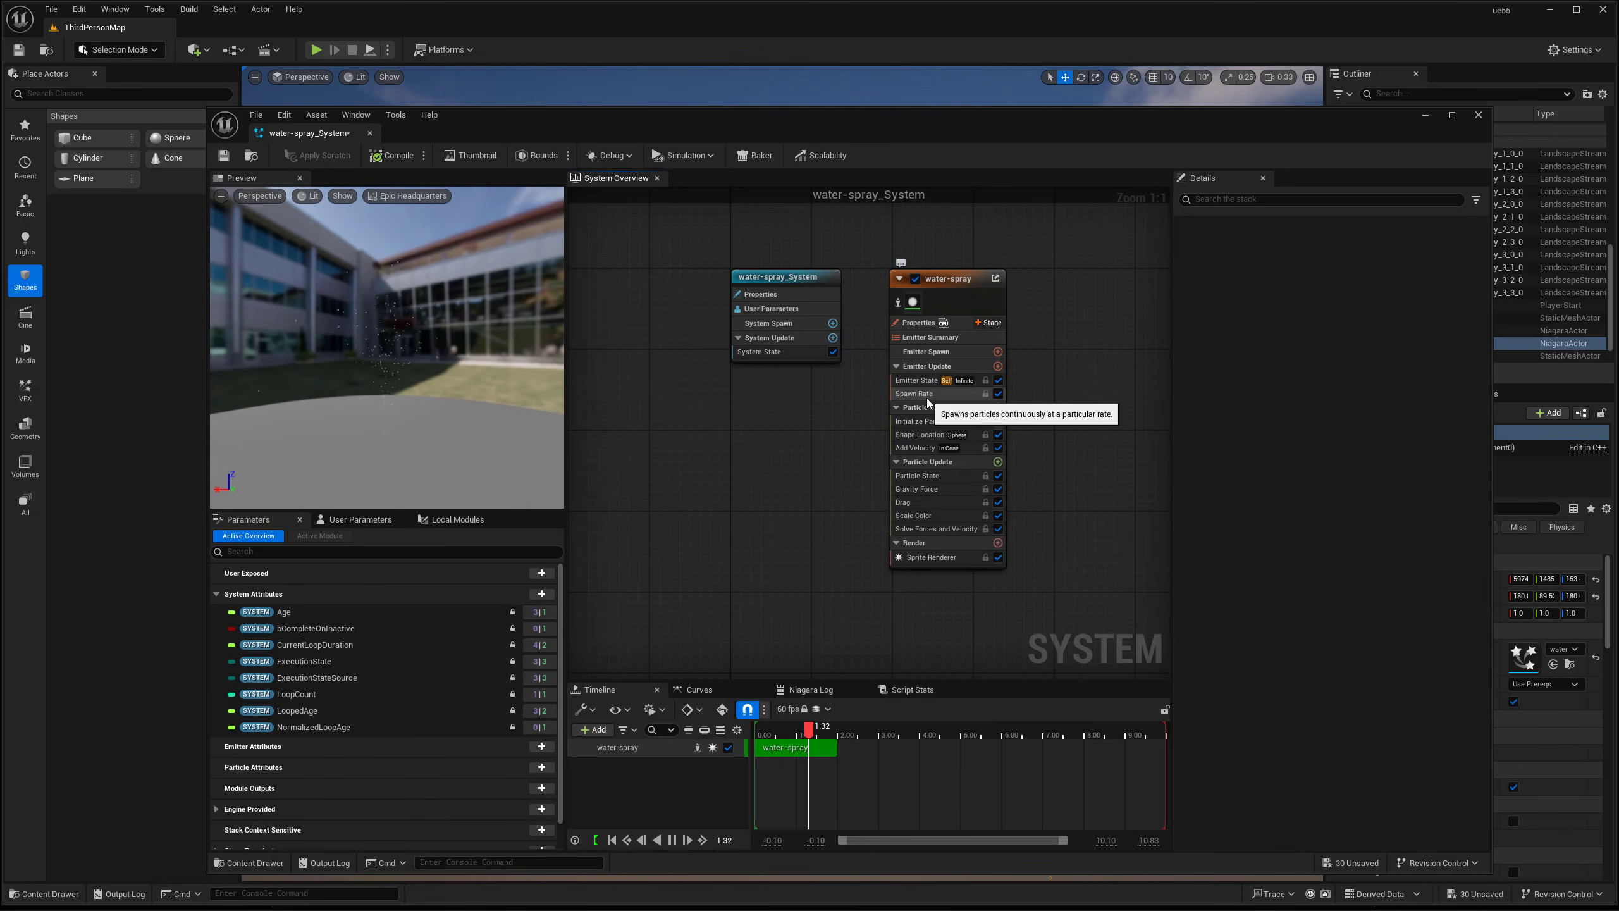
left_click_drag(389, 380, 357, 378)
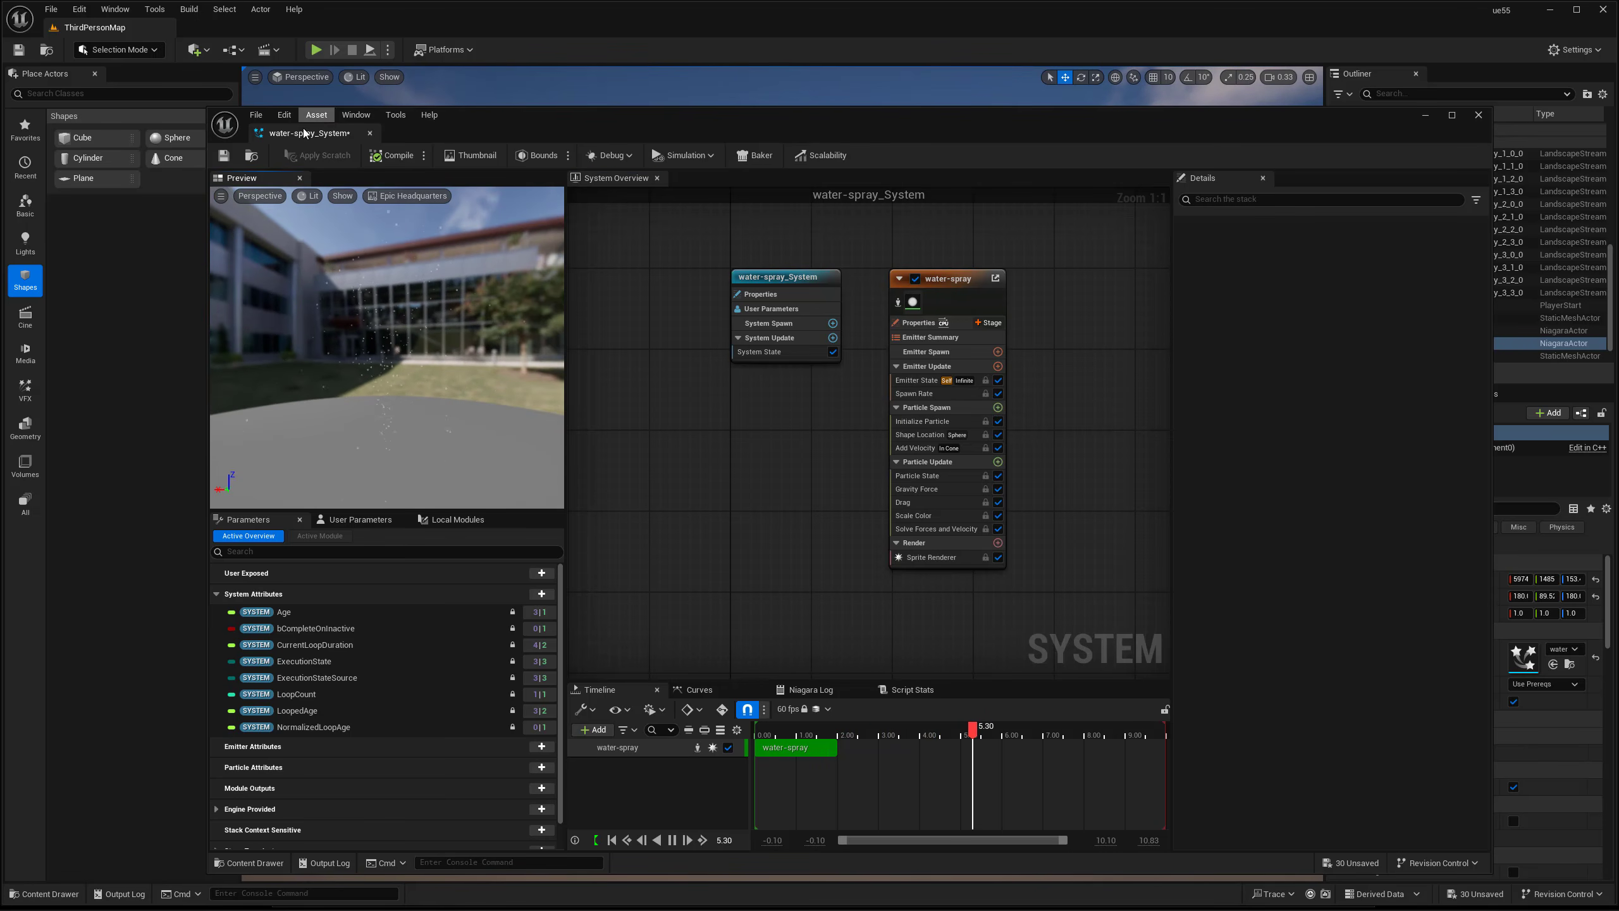
left_click(921, 421)
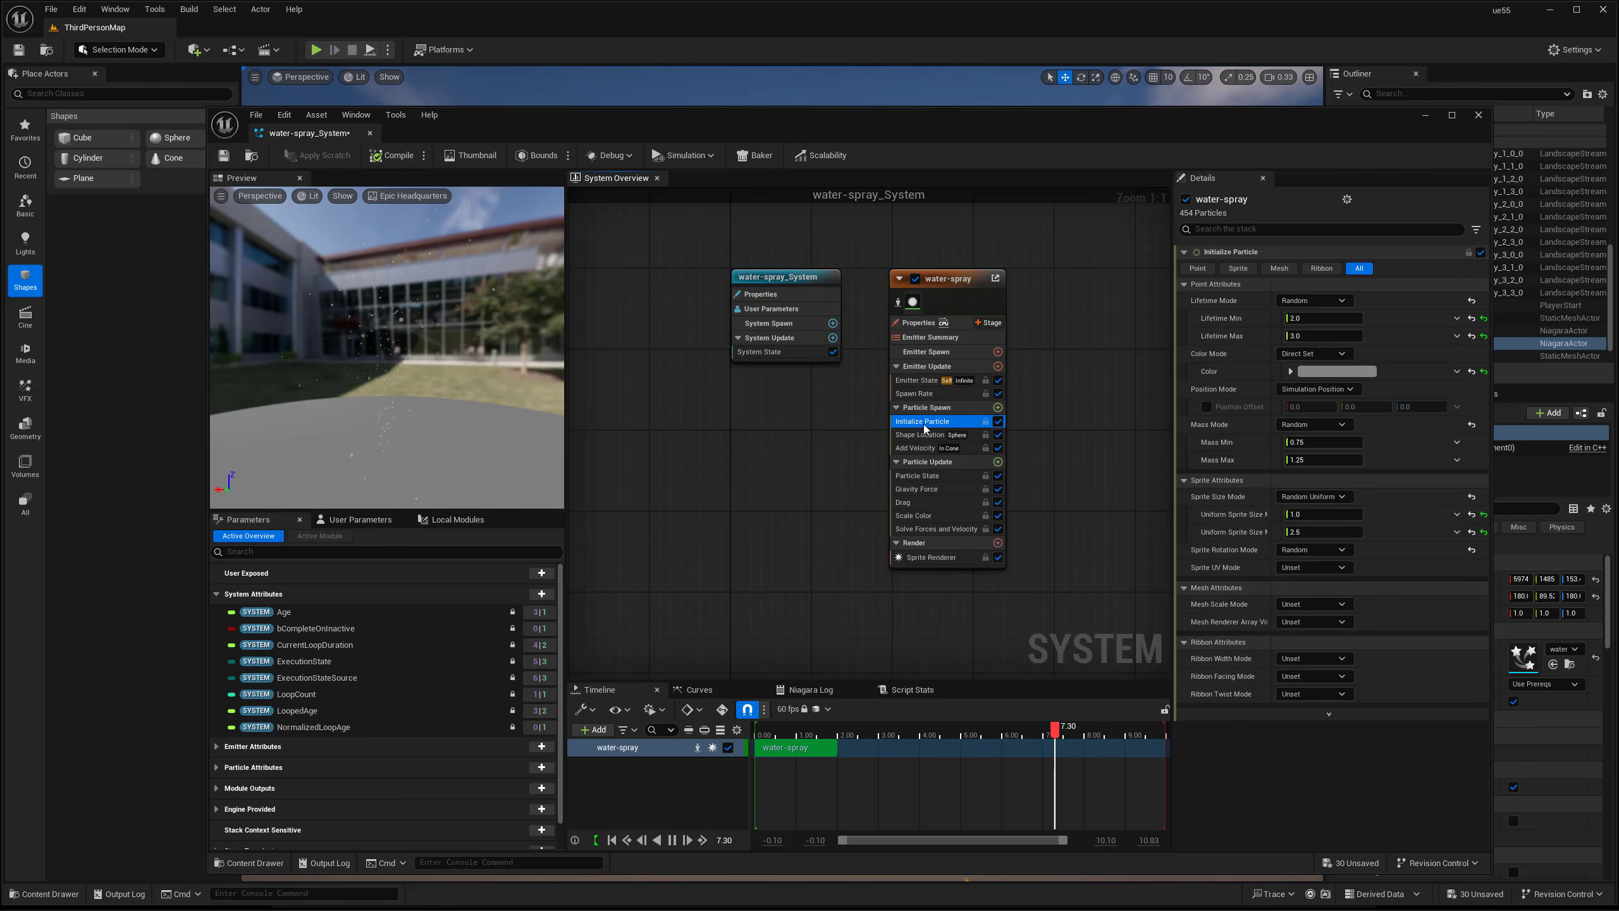
left_click(1315, 318)
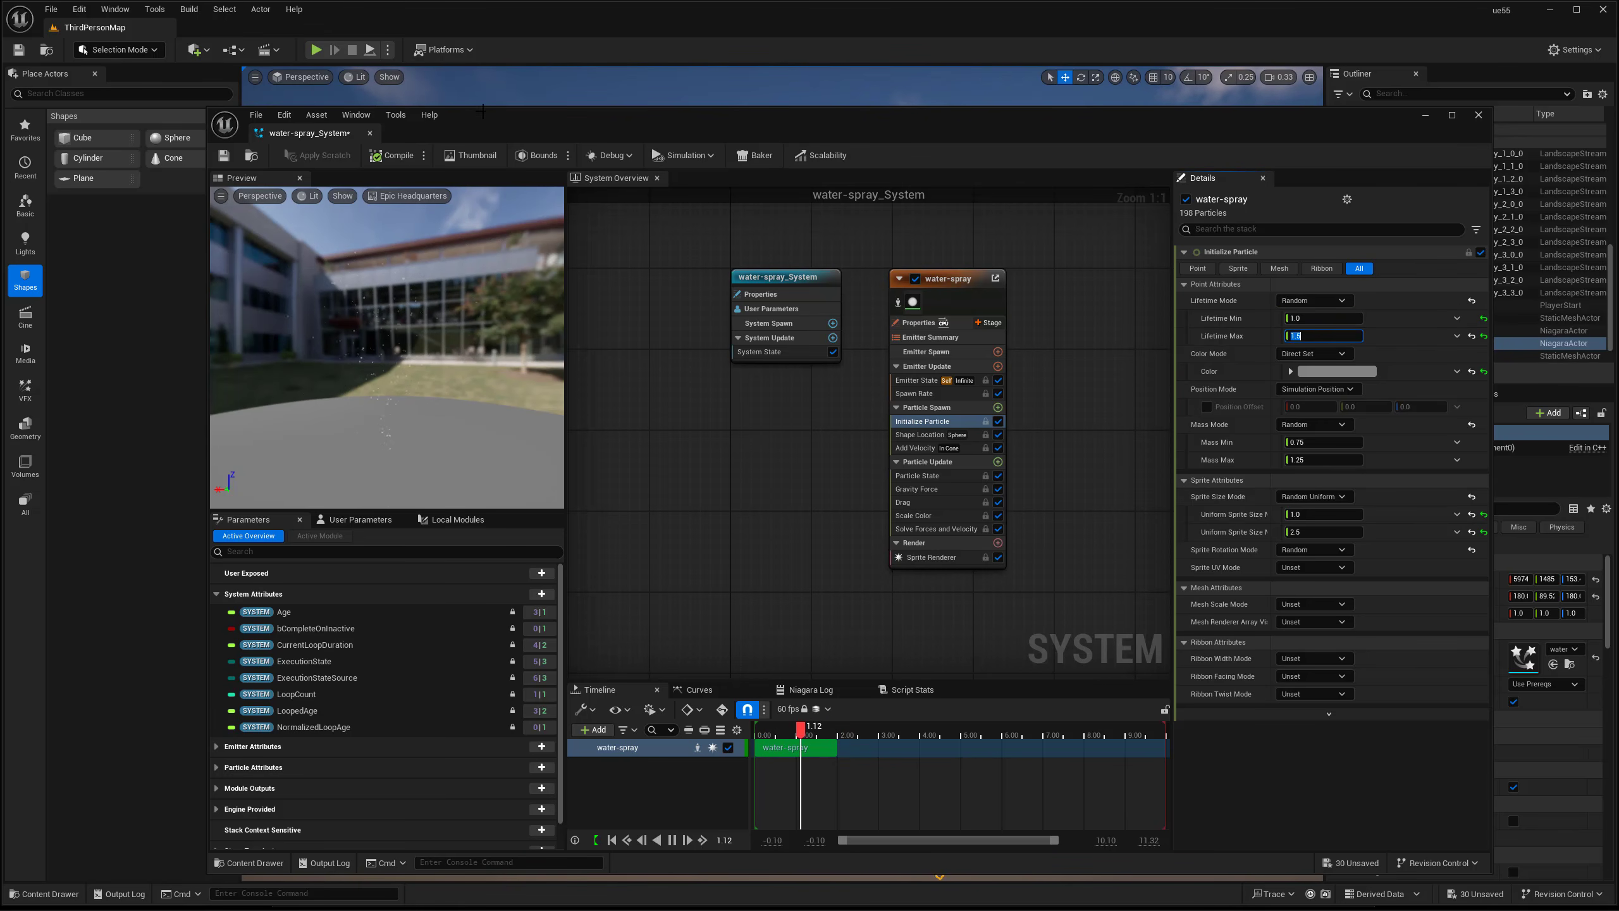
Move the Niagara editor out of the way and examine the shortened spray at both pipes in the level.
left_click_drag(496, 133, 504, 833)
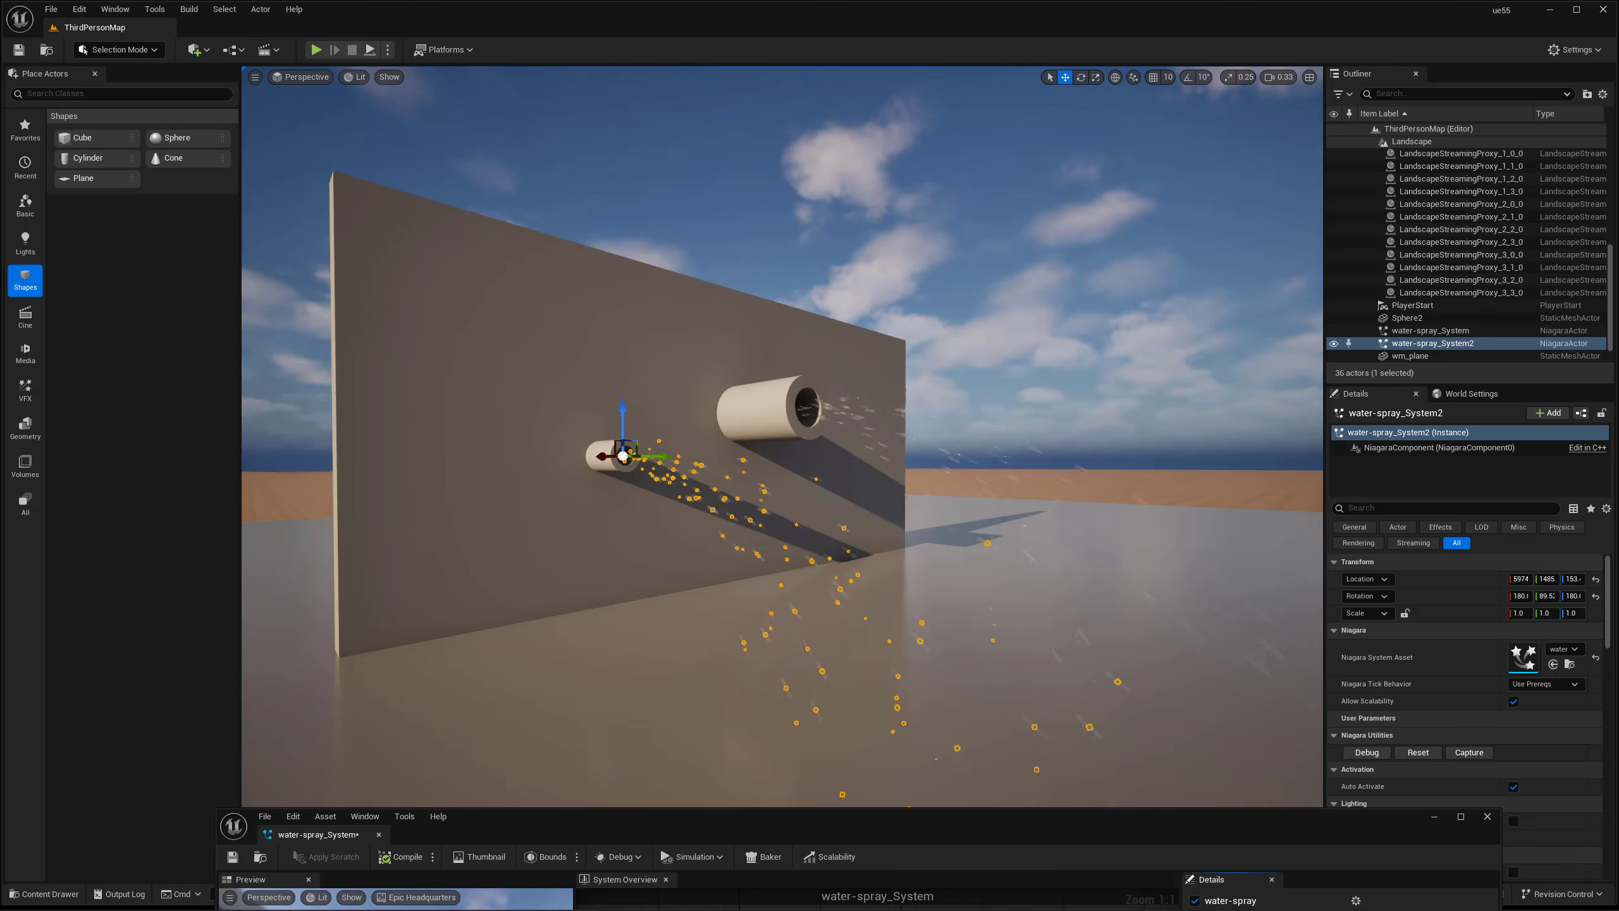
mouse_move(561, 752)
right_mouse_down()
mouse_move(638, 765)
mouse_move(636, 804)
right_mouse_up()
key("q")
right_click_drag(823, 624, 747, 528)
key("e")
key("g")
key("w")
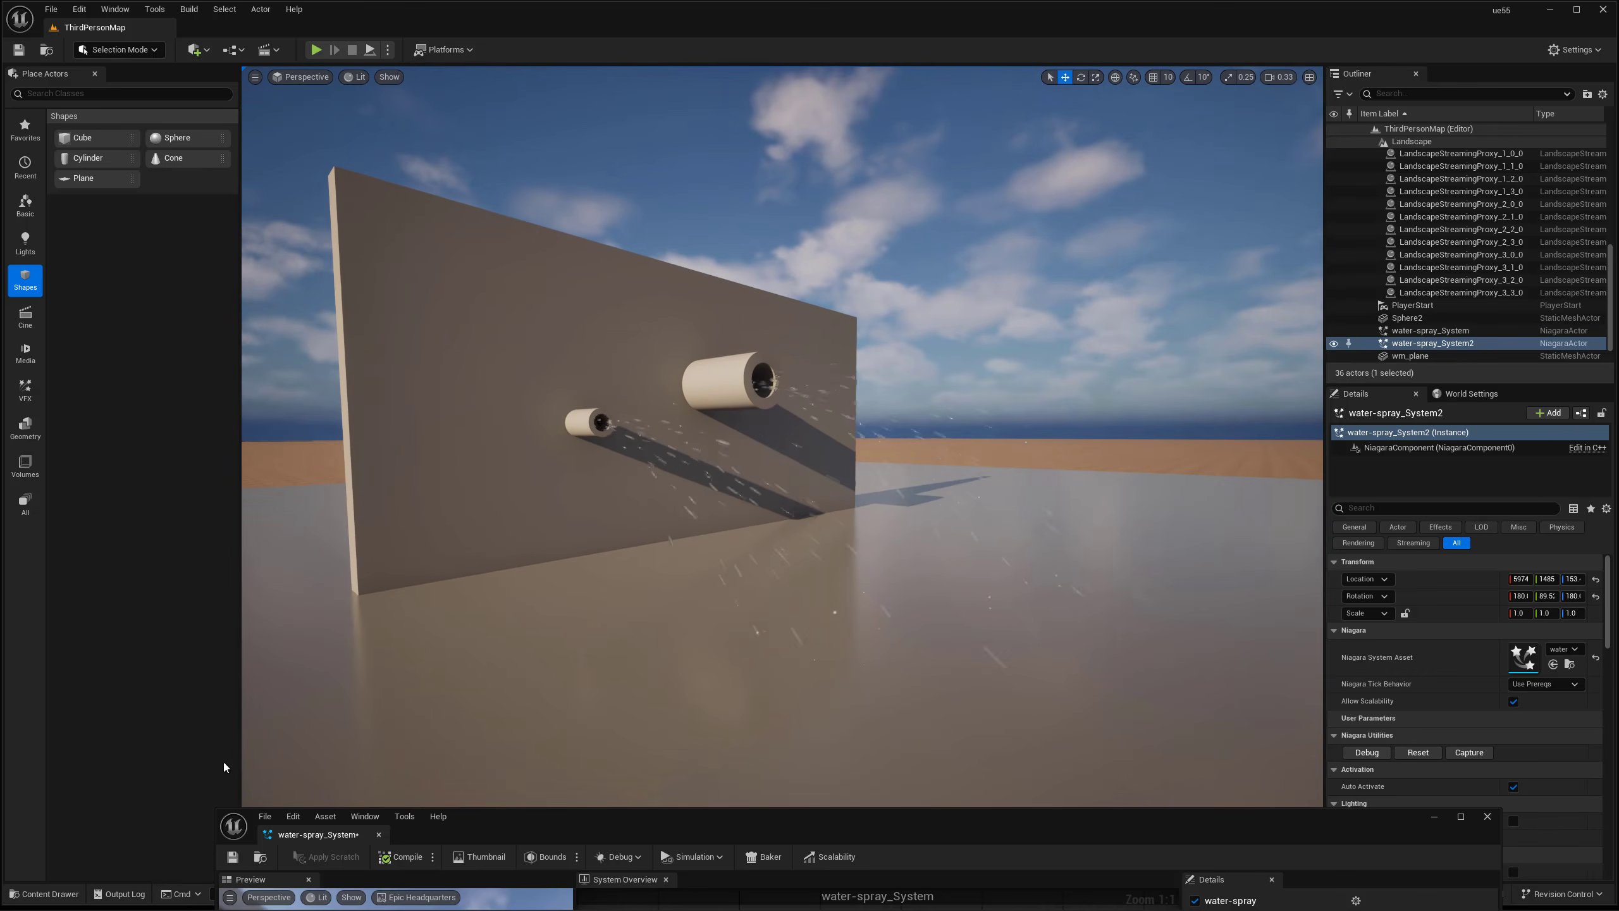
Bring the Niagara editor back and set Initialize Particle's Lifetime Max to 1.0 and Lifetime Min to 0.5.
mouse_move(462, 832)
left_mouse_down()
mouse_move(524, 439)
mouse_move(486, 324)
mouse_move(515, 330)
mouse_move(516, 120)
mouse_move(507, 136)
left_mouse_up()
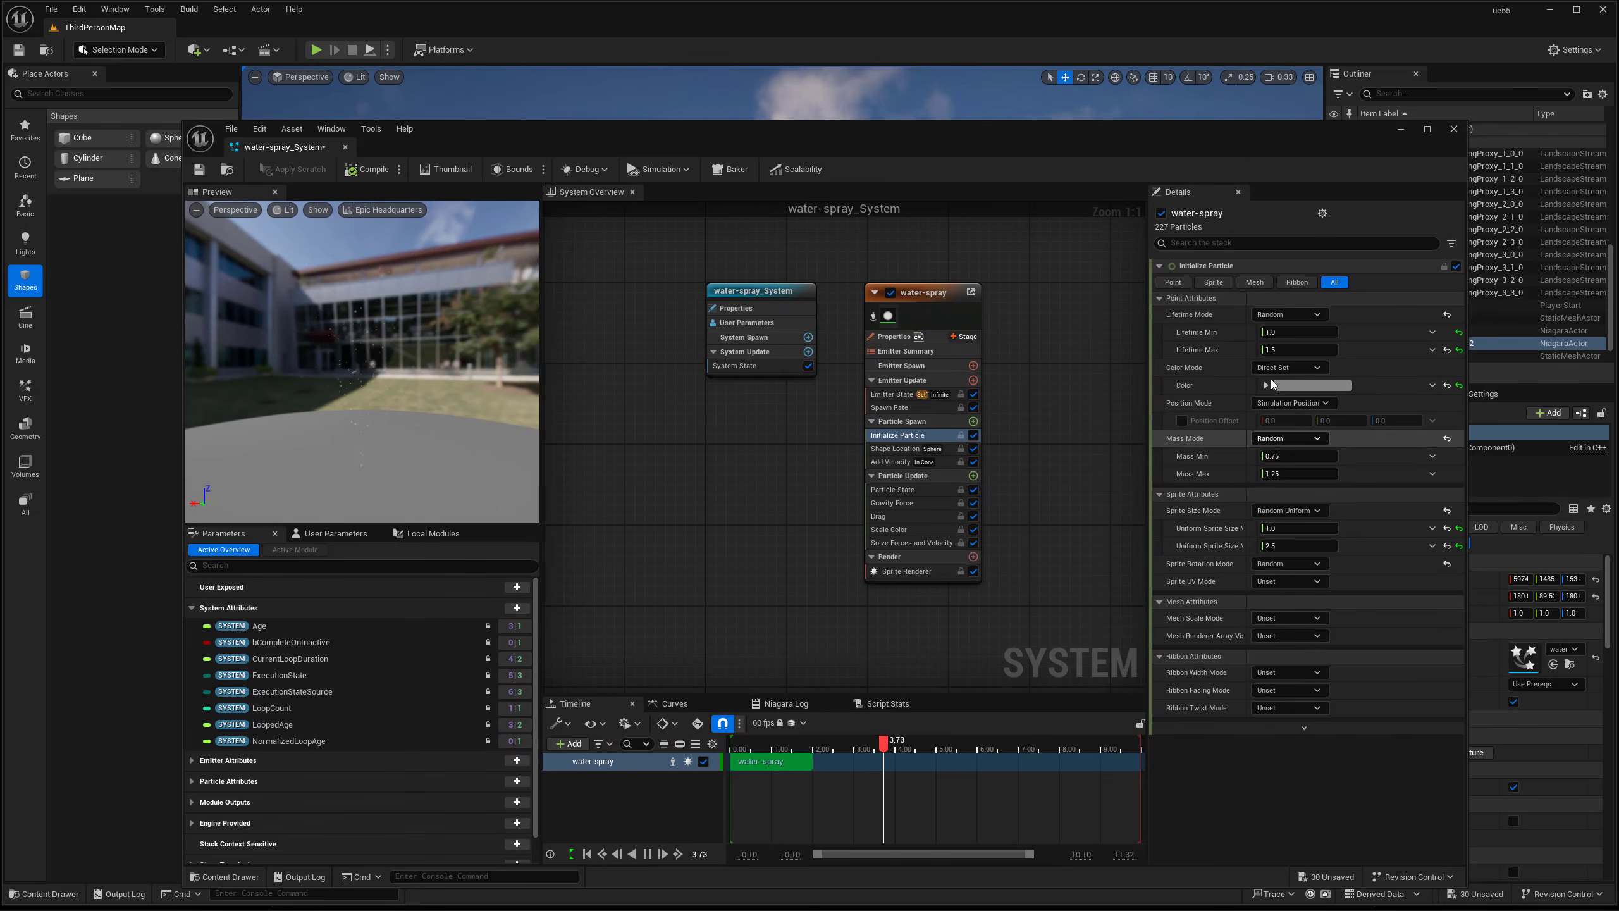
left_click(1288, 347)
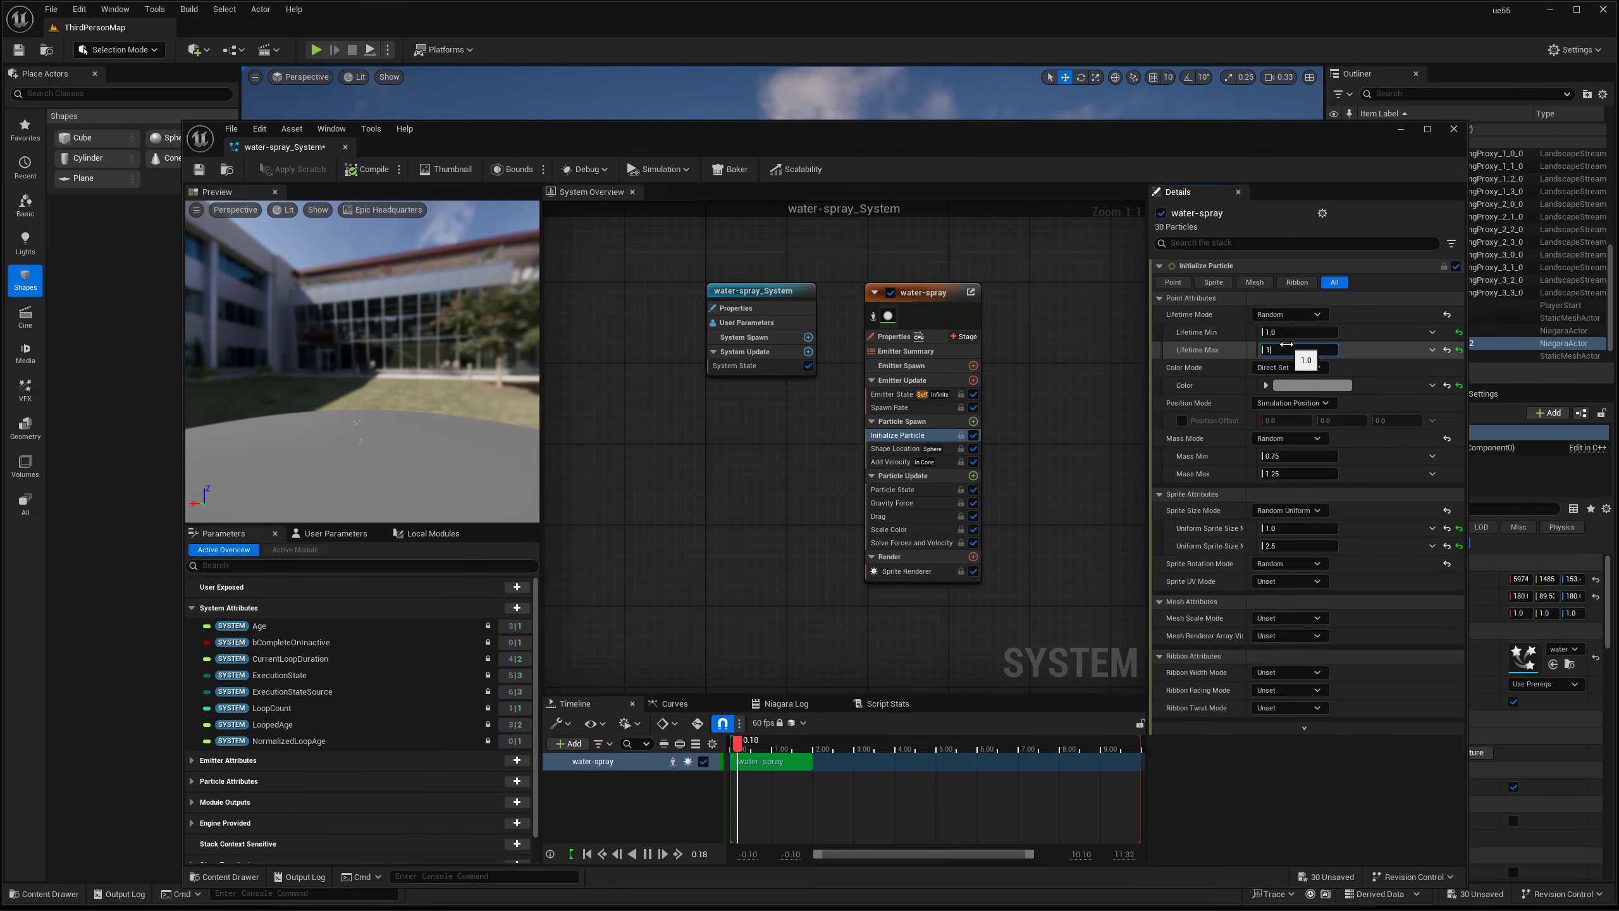
type("1")
left_click(1300, 332)
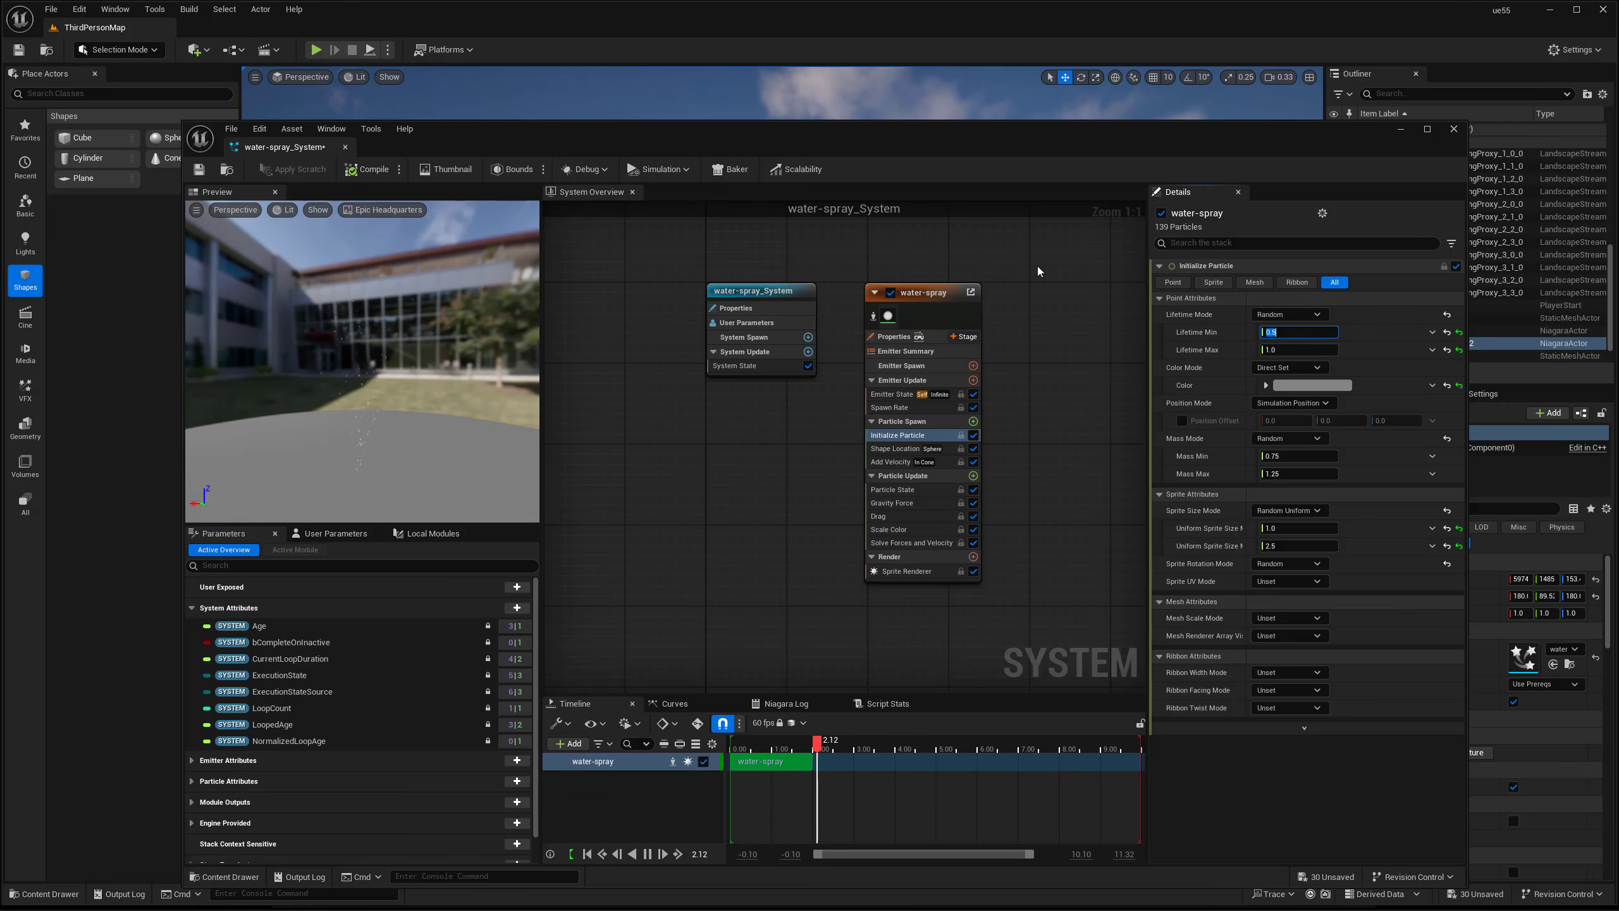
Close the Niagara system and check from several angles how far the spray reaches from both wall pipes.
left_click(1454, 130)
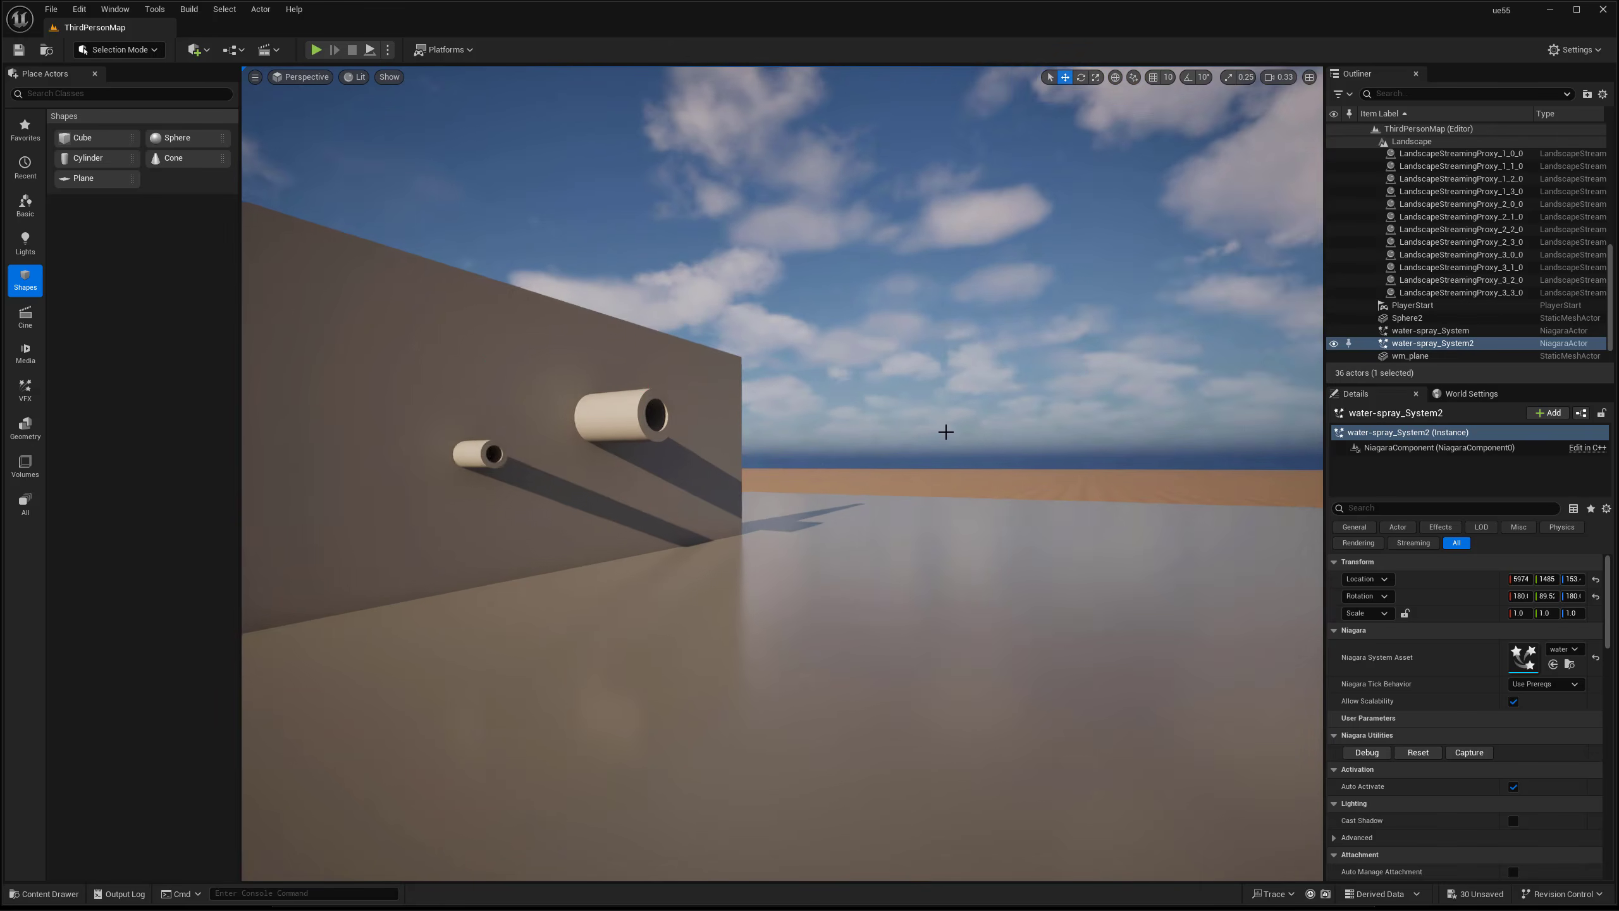
right_click_drag(917, 431, 892, 435)
middle_click_drag(893, 435, 912, 492)
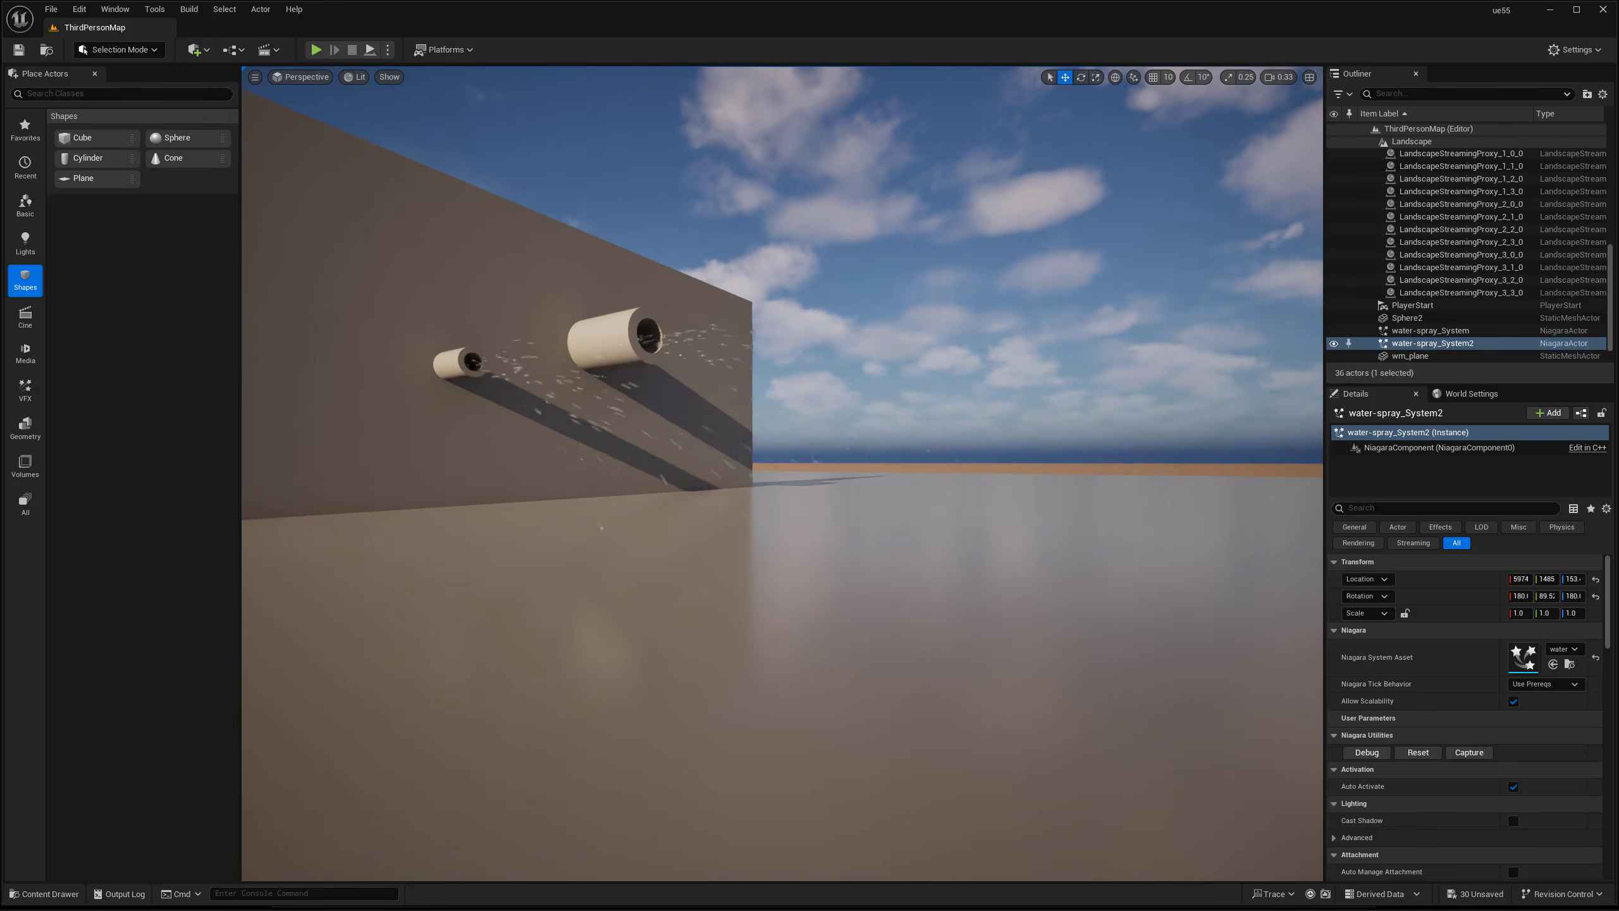
mouse_move(789, 516)
middle_mouse_down()
mouse_move(801, 582)
mouse_move(796, 535)
middle_mouse_up()
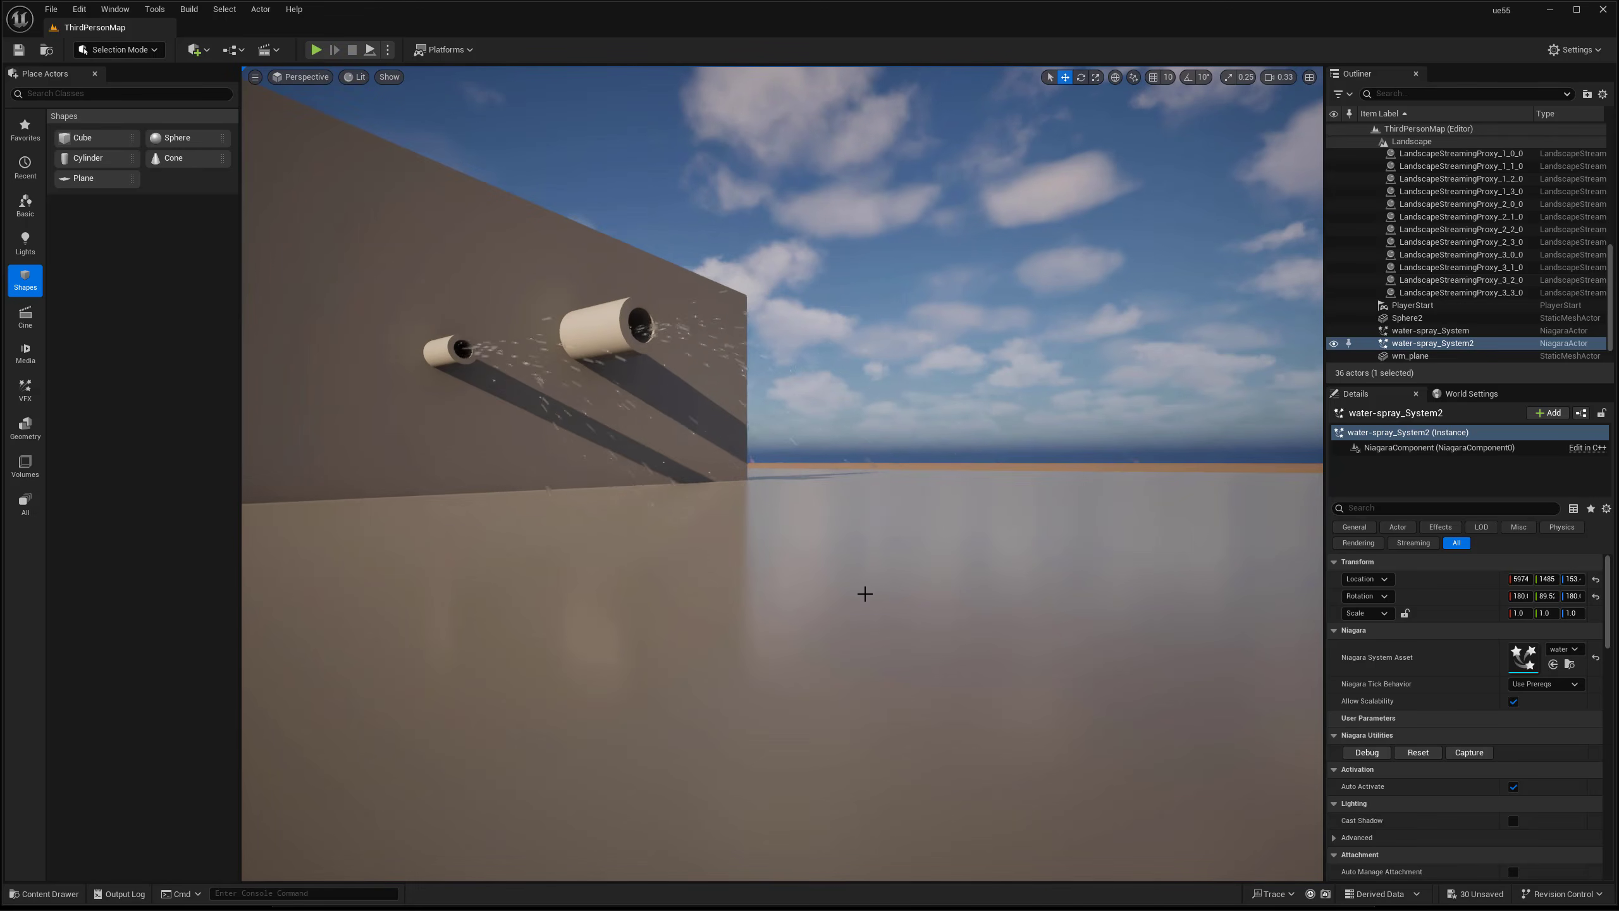
middle_click_drag(865, 594, 866, 561)
mouse_move(865, 594)
right_mouse_down()
mouse_move(822, 602)
mouse_move(844, 599)
right_mouse_up()
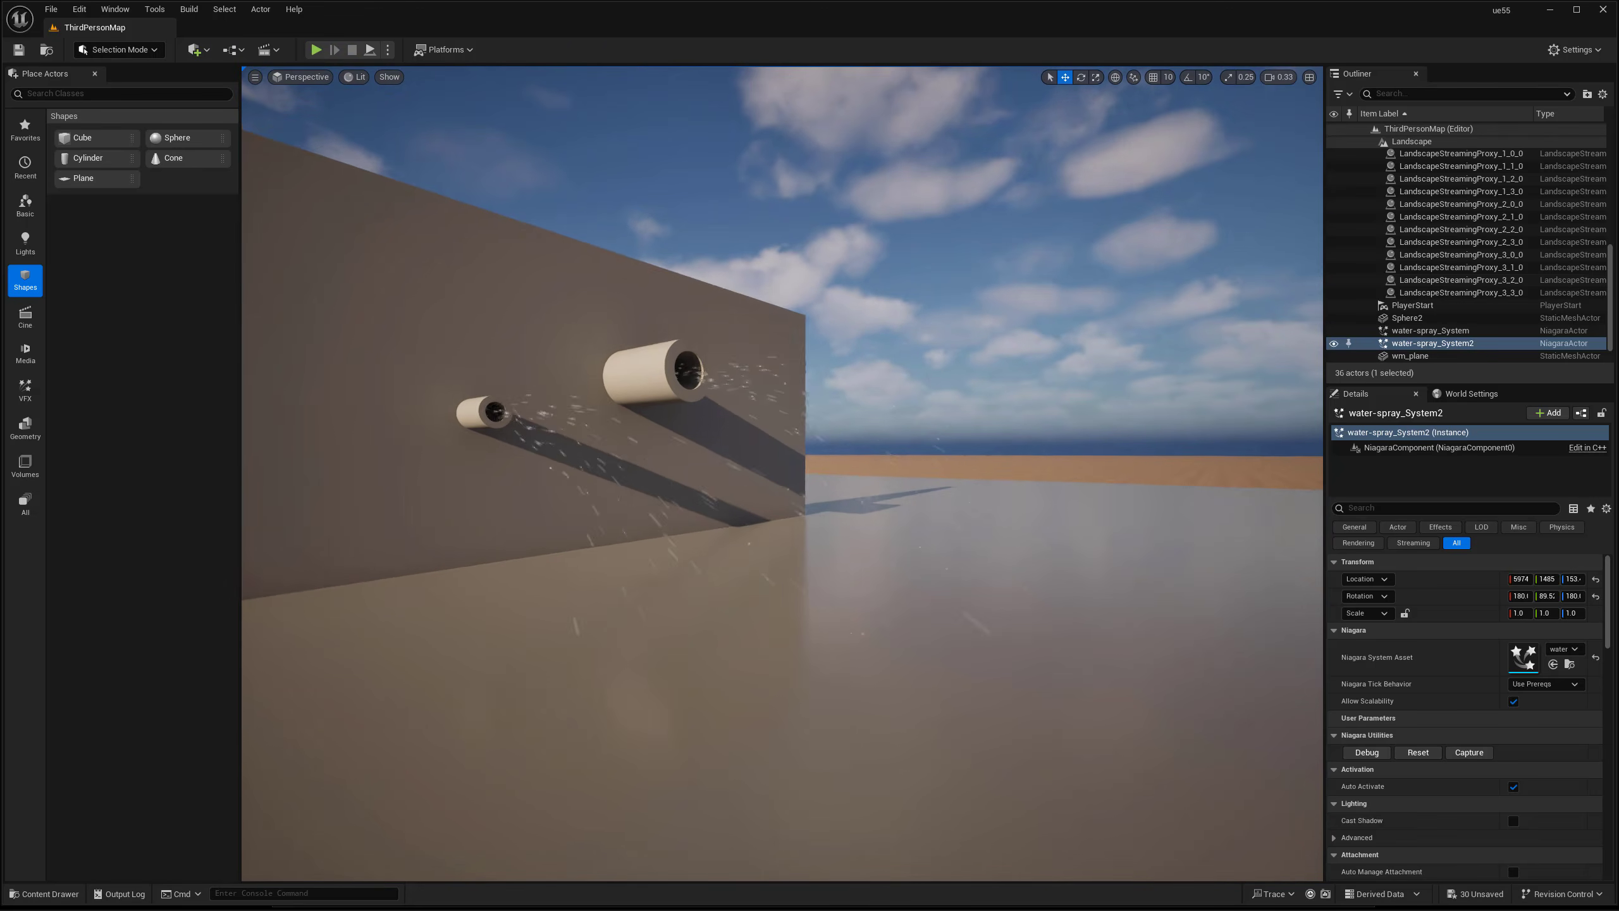
middle_click_drag(844, 598, 818, 590)
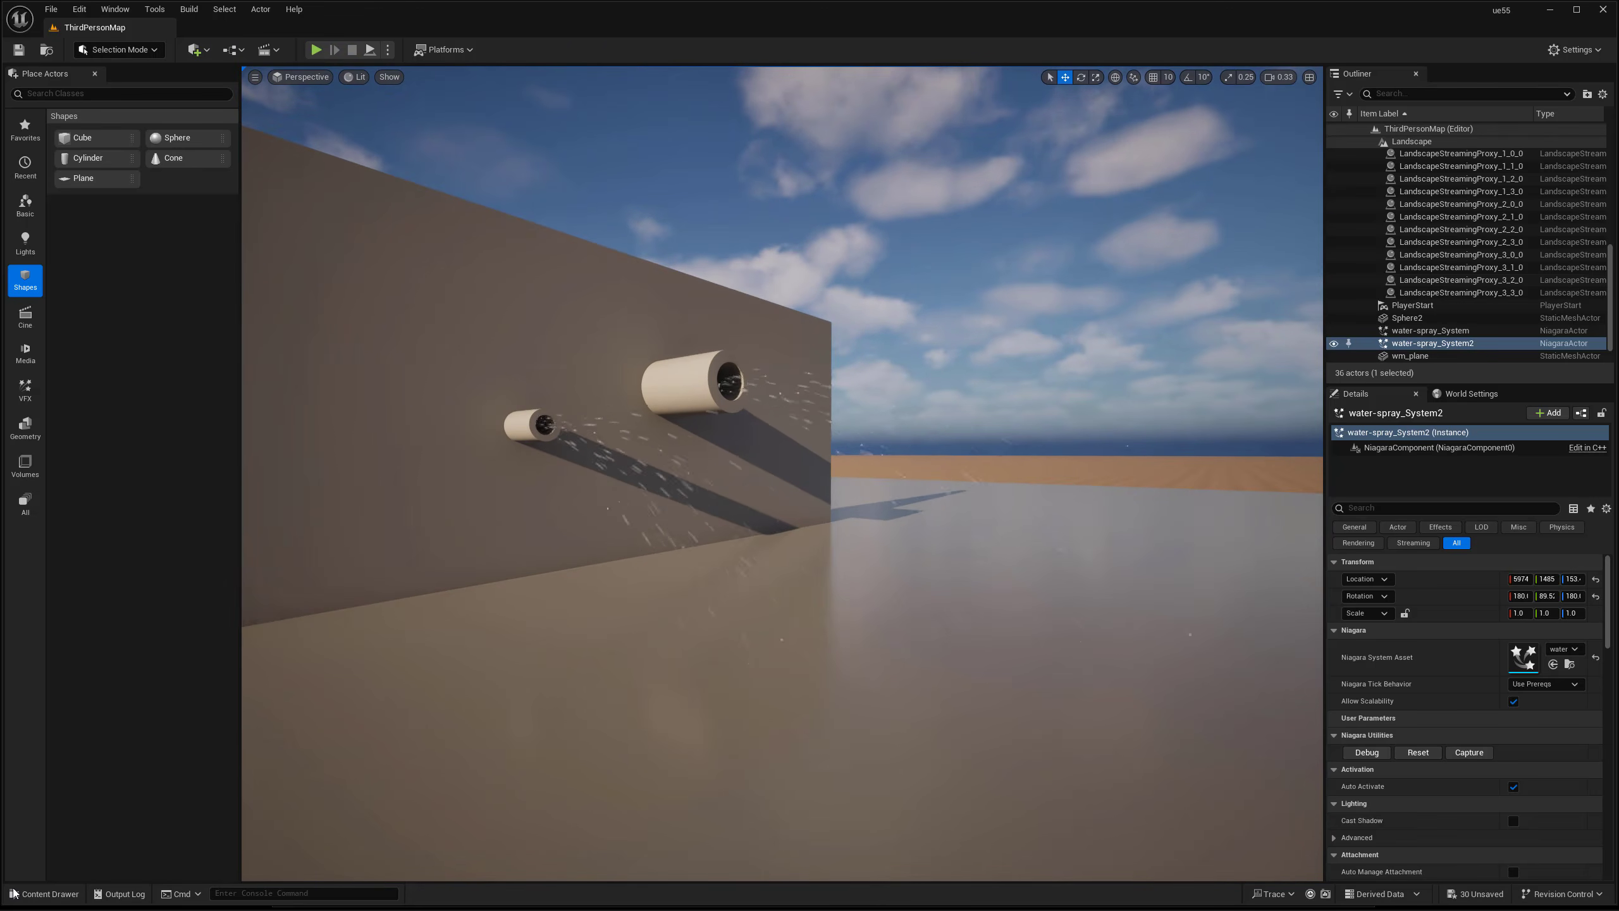
Reopen water-spray_System, set the emitter's Spawn Rate to 300, and check the denser spray at both pipes in the level.
left_click(13, 893)
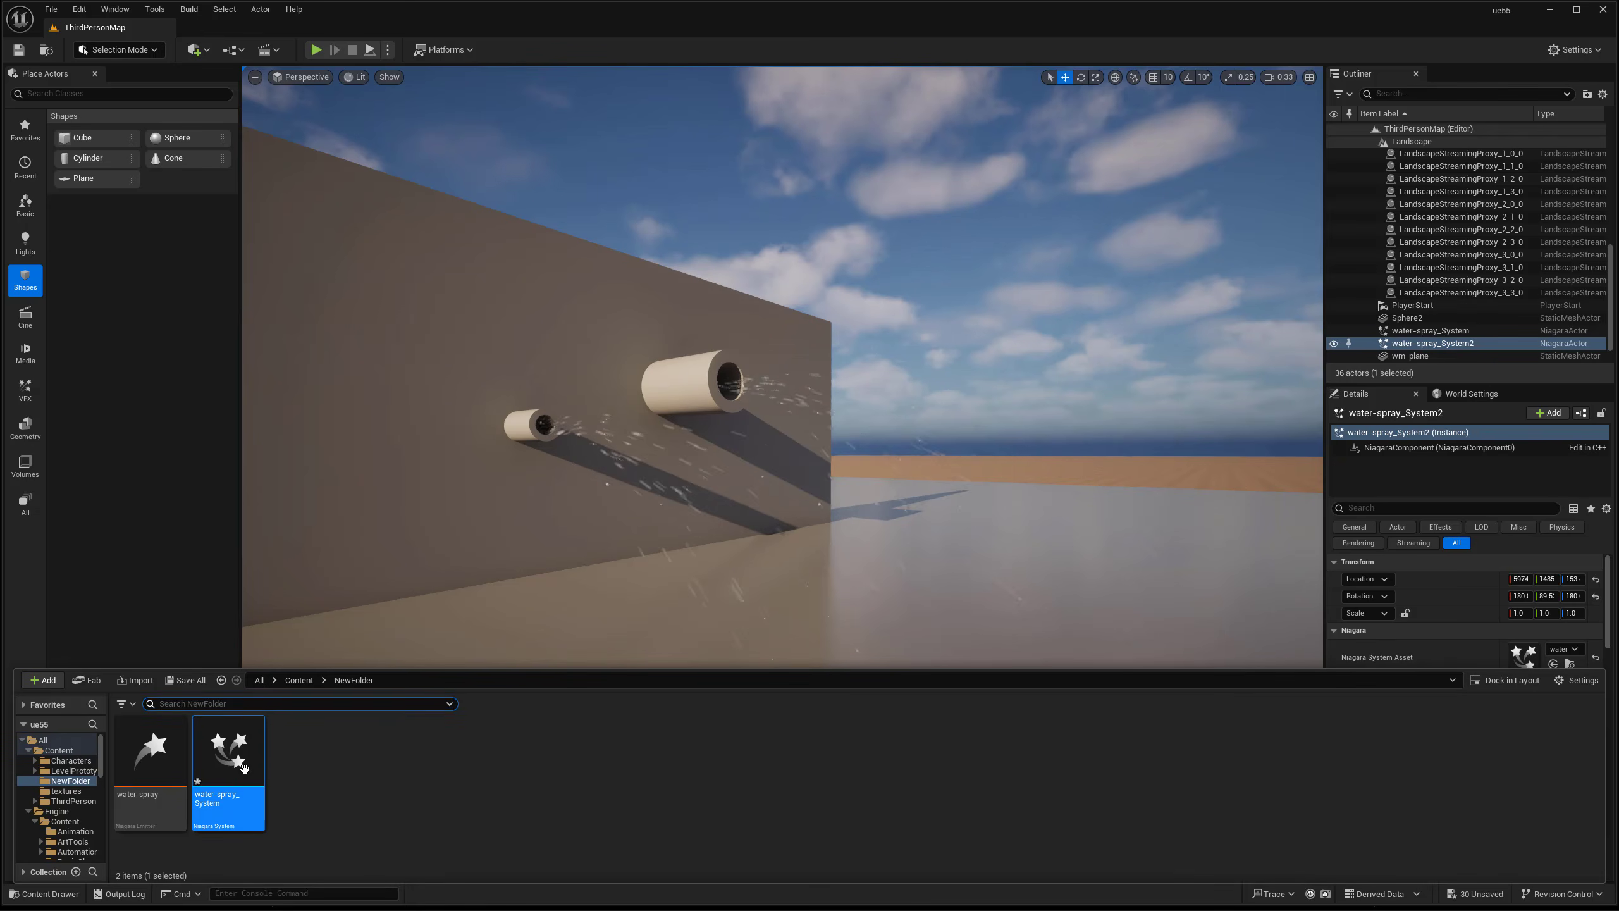
double_click(230, 784)
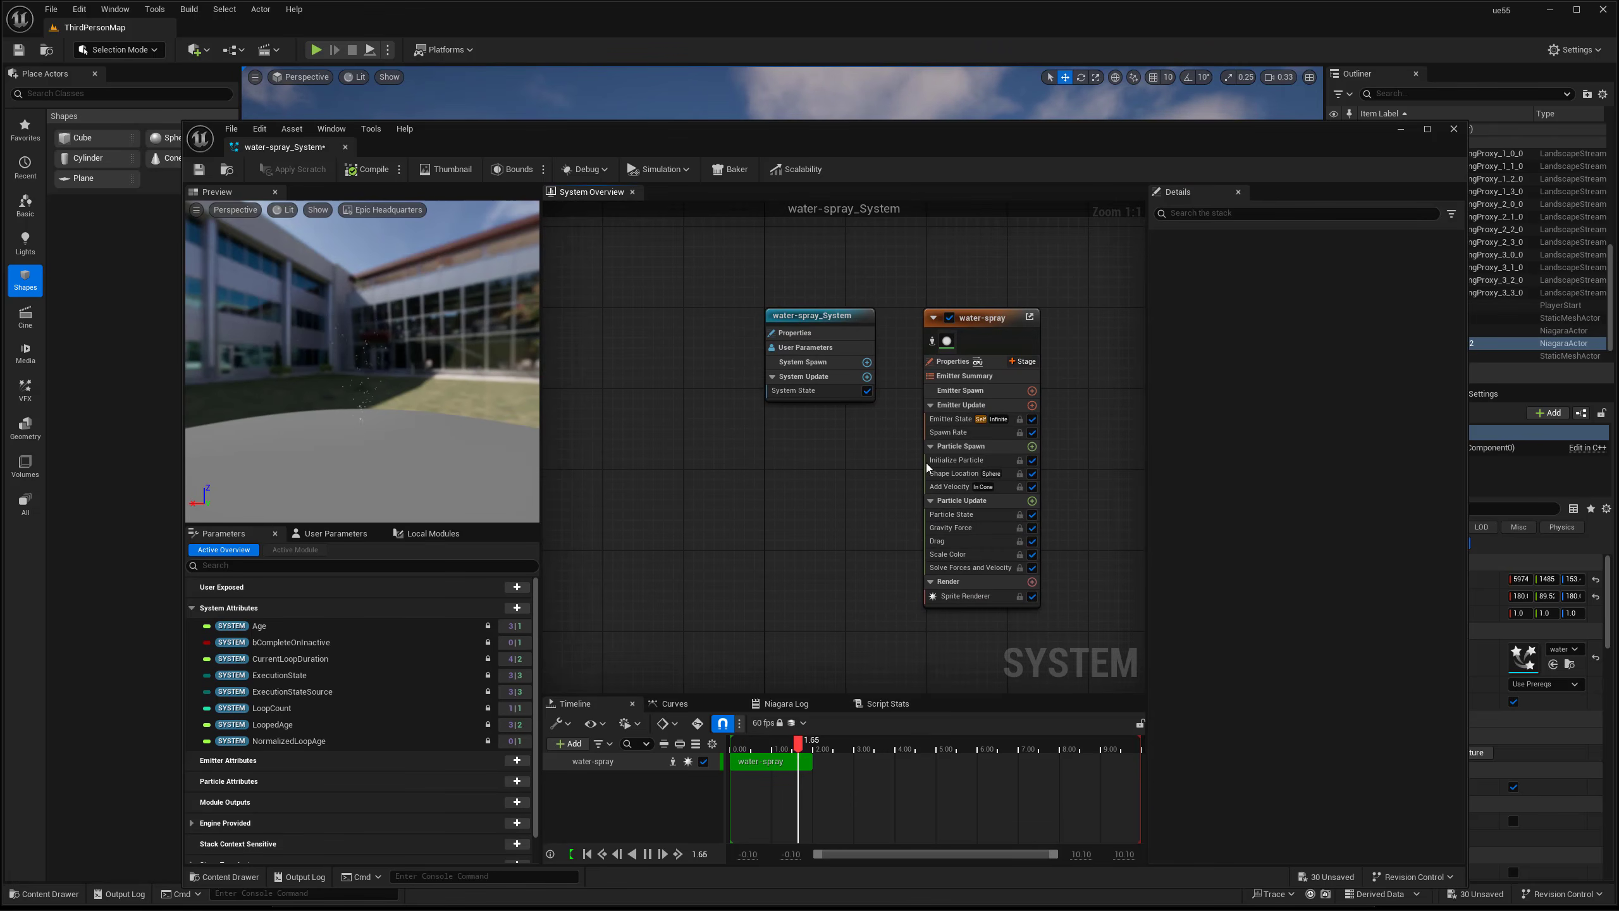
left_click(994, 432)
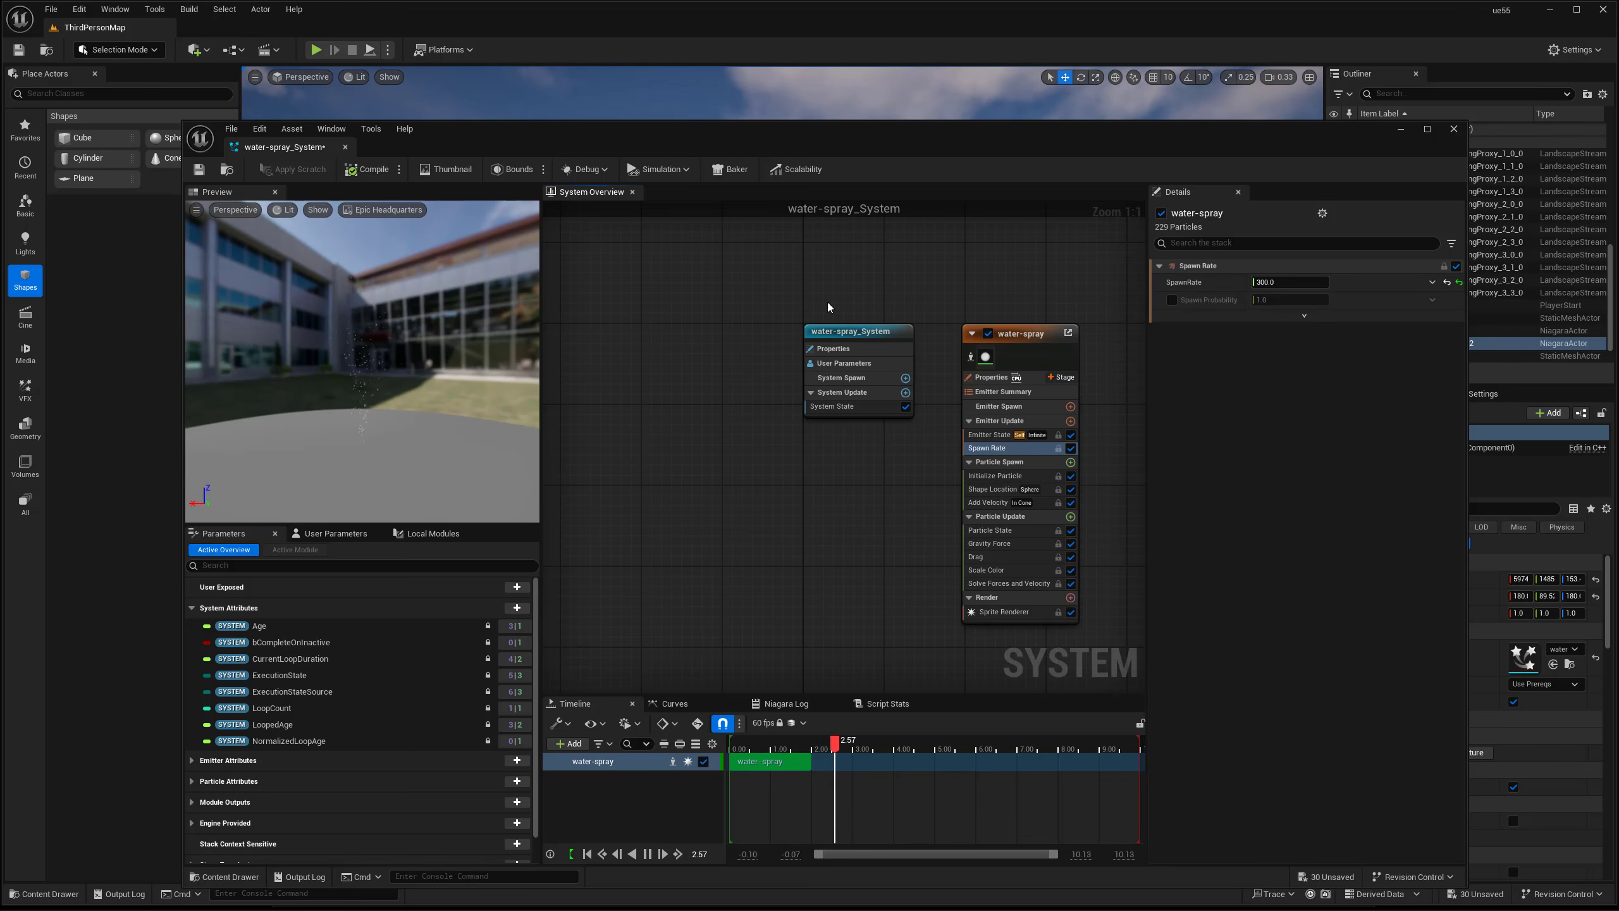
left_click_drag(504, 145, 1098, 120)
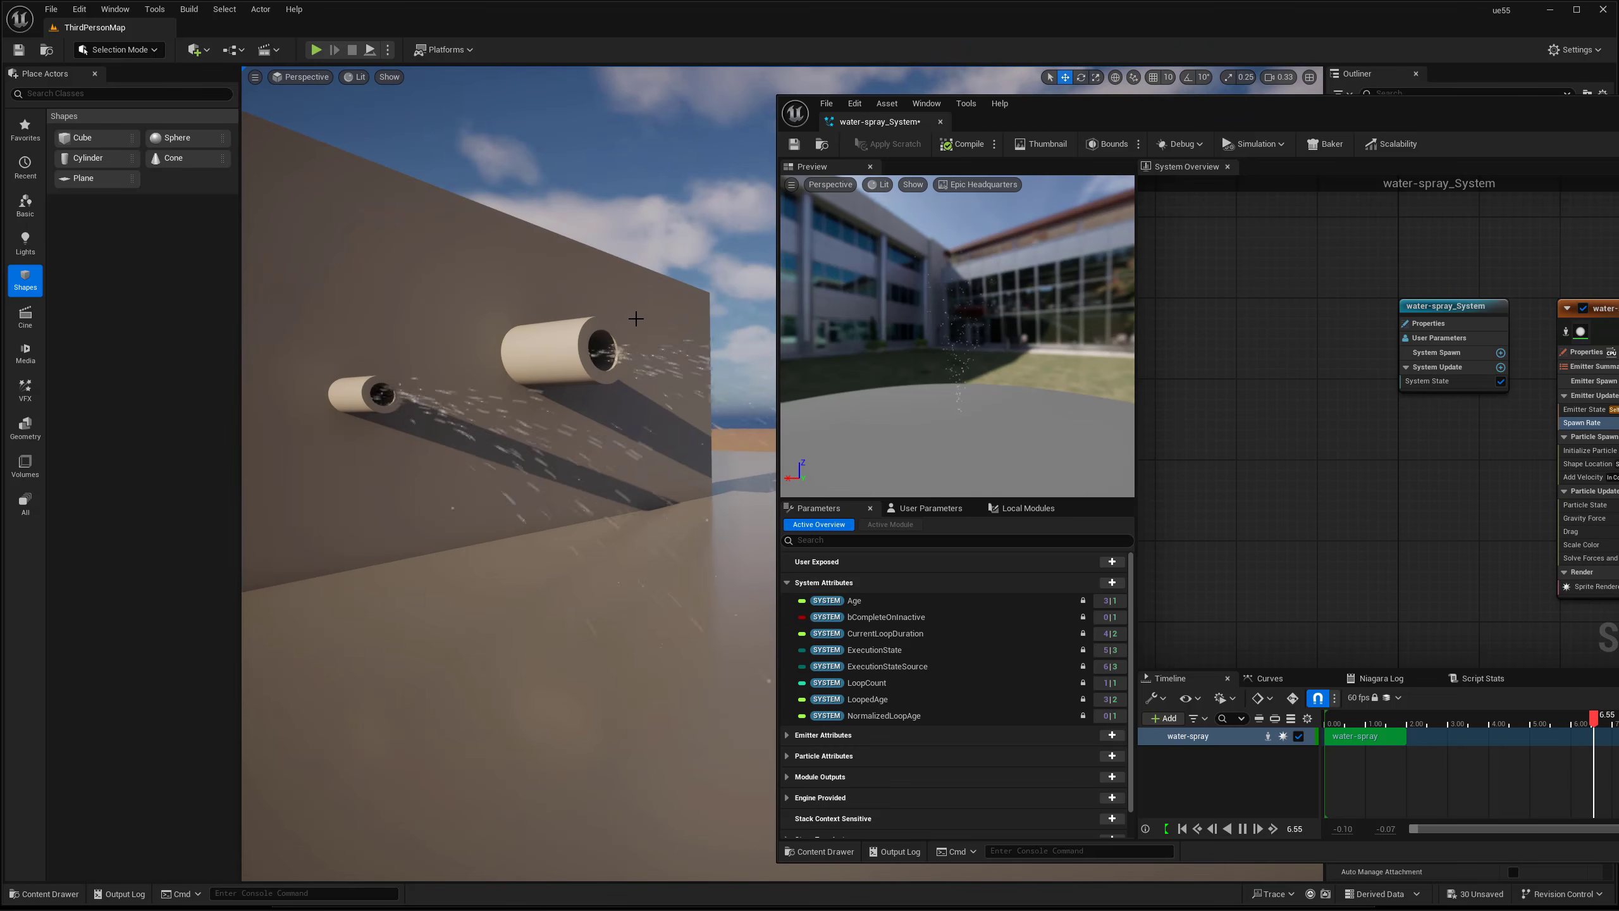
right_click_drag(636, 318, 609, 315)
Set Initialize Particle's Uniform Sprite Size Min to 1.0 and Max to 1.5, and check the droplets at both pipes.
left_click_drag(1285, 128, 789, 105)
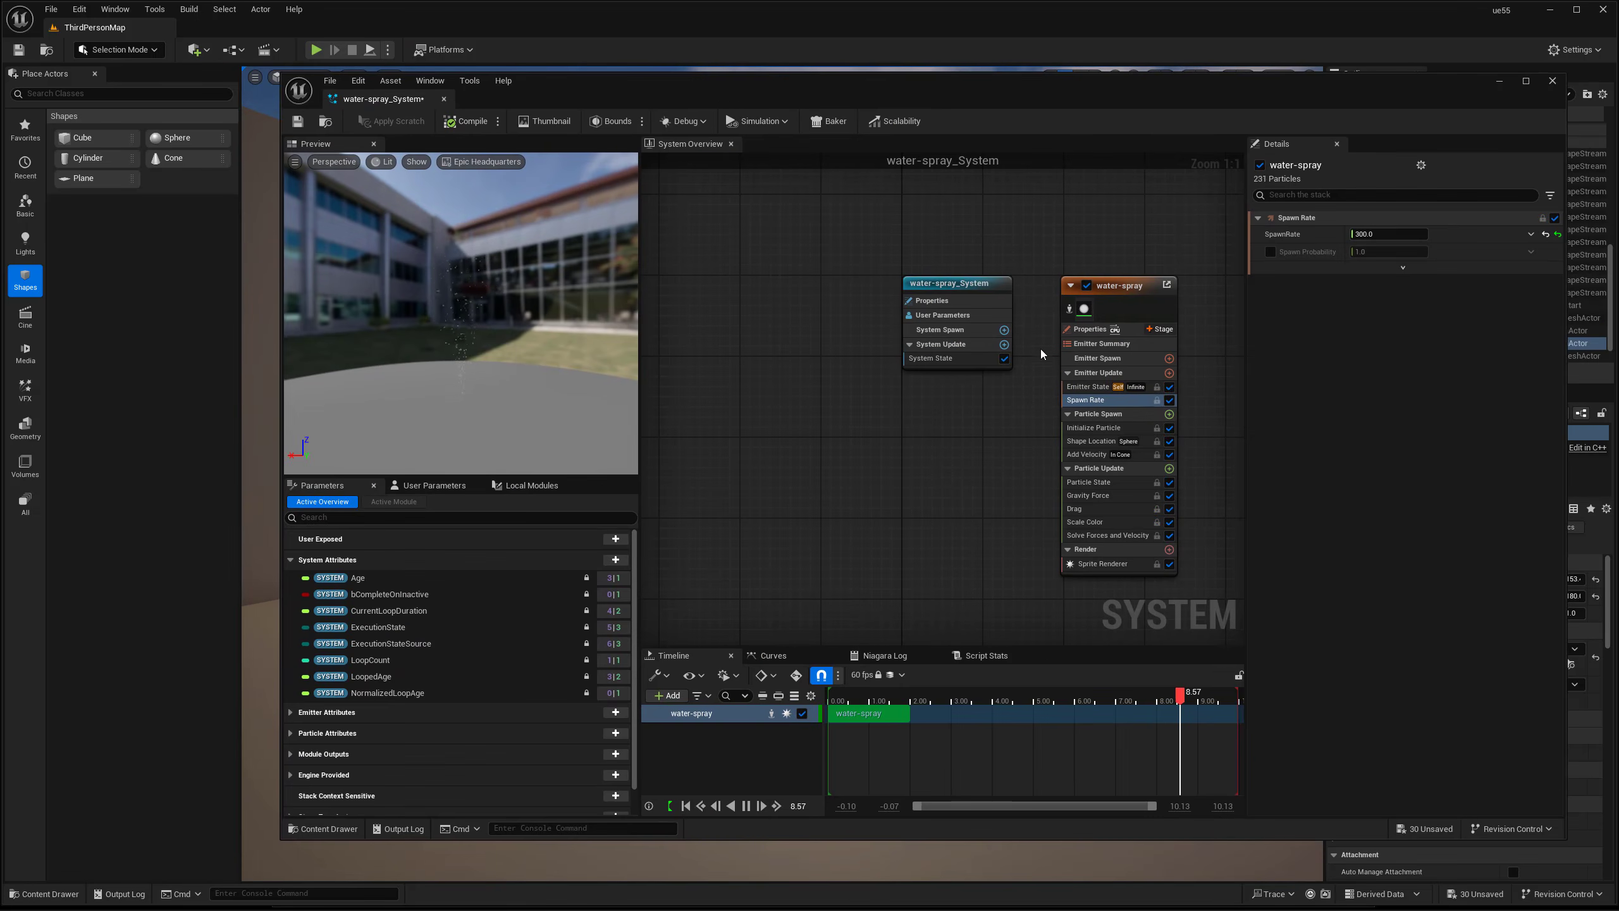
left_click(1088, 428)
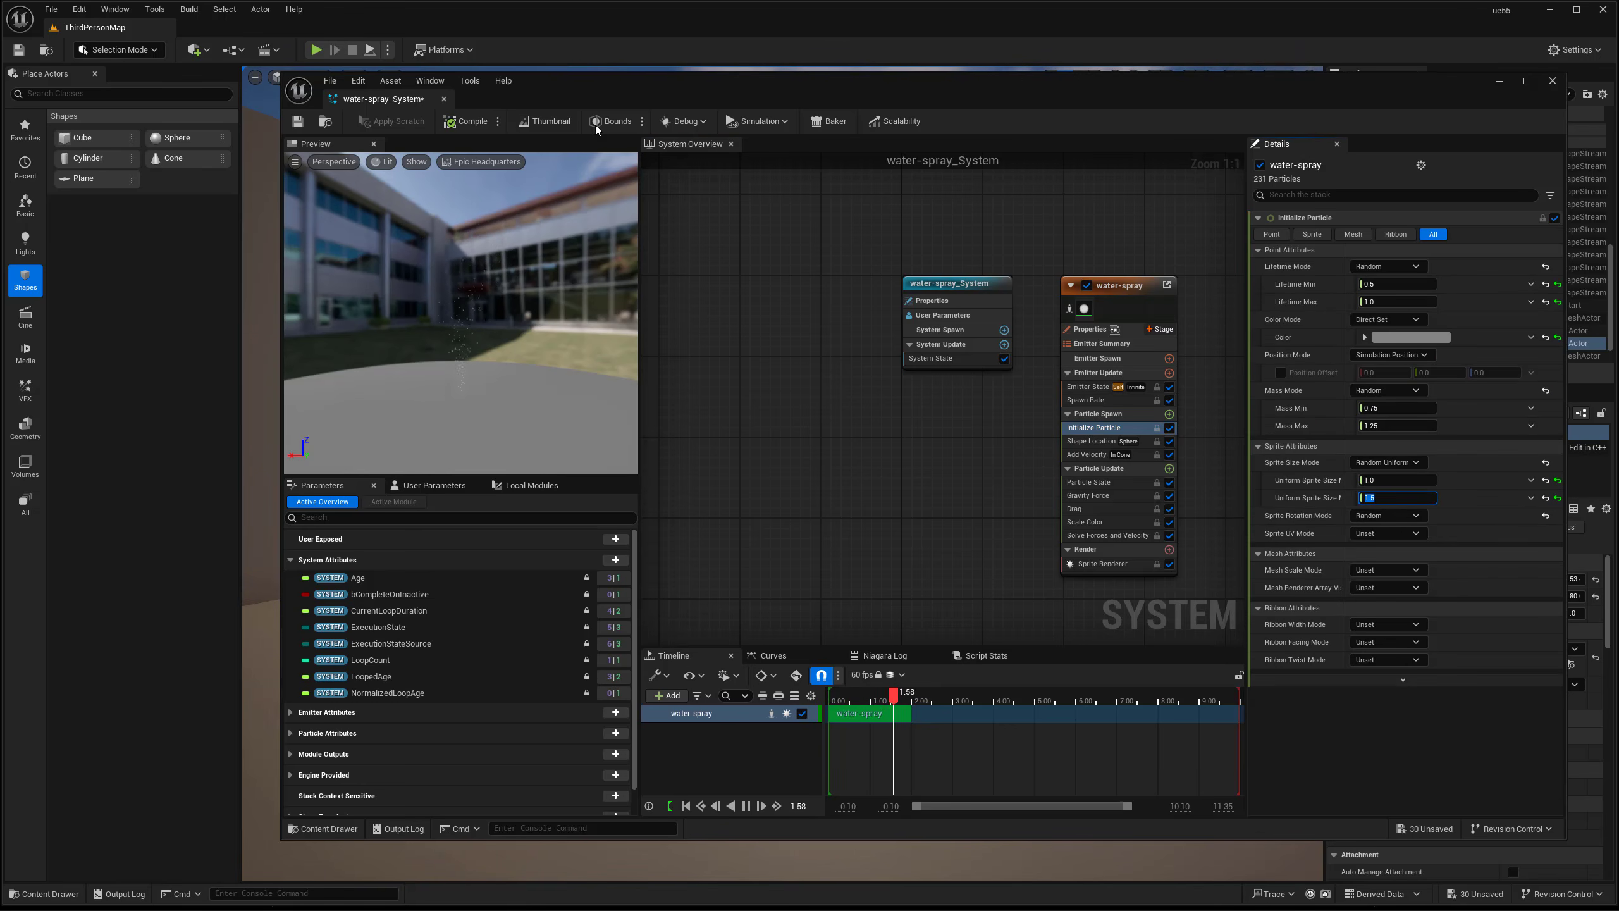
left_click_drag(577, 96, 1236, 82)
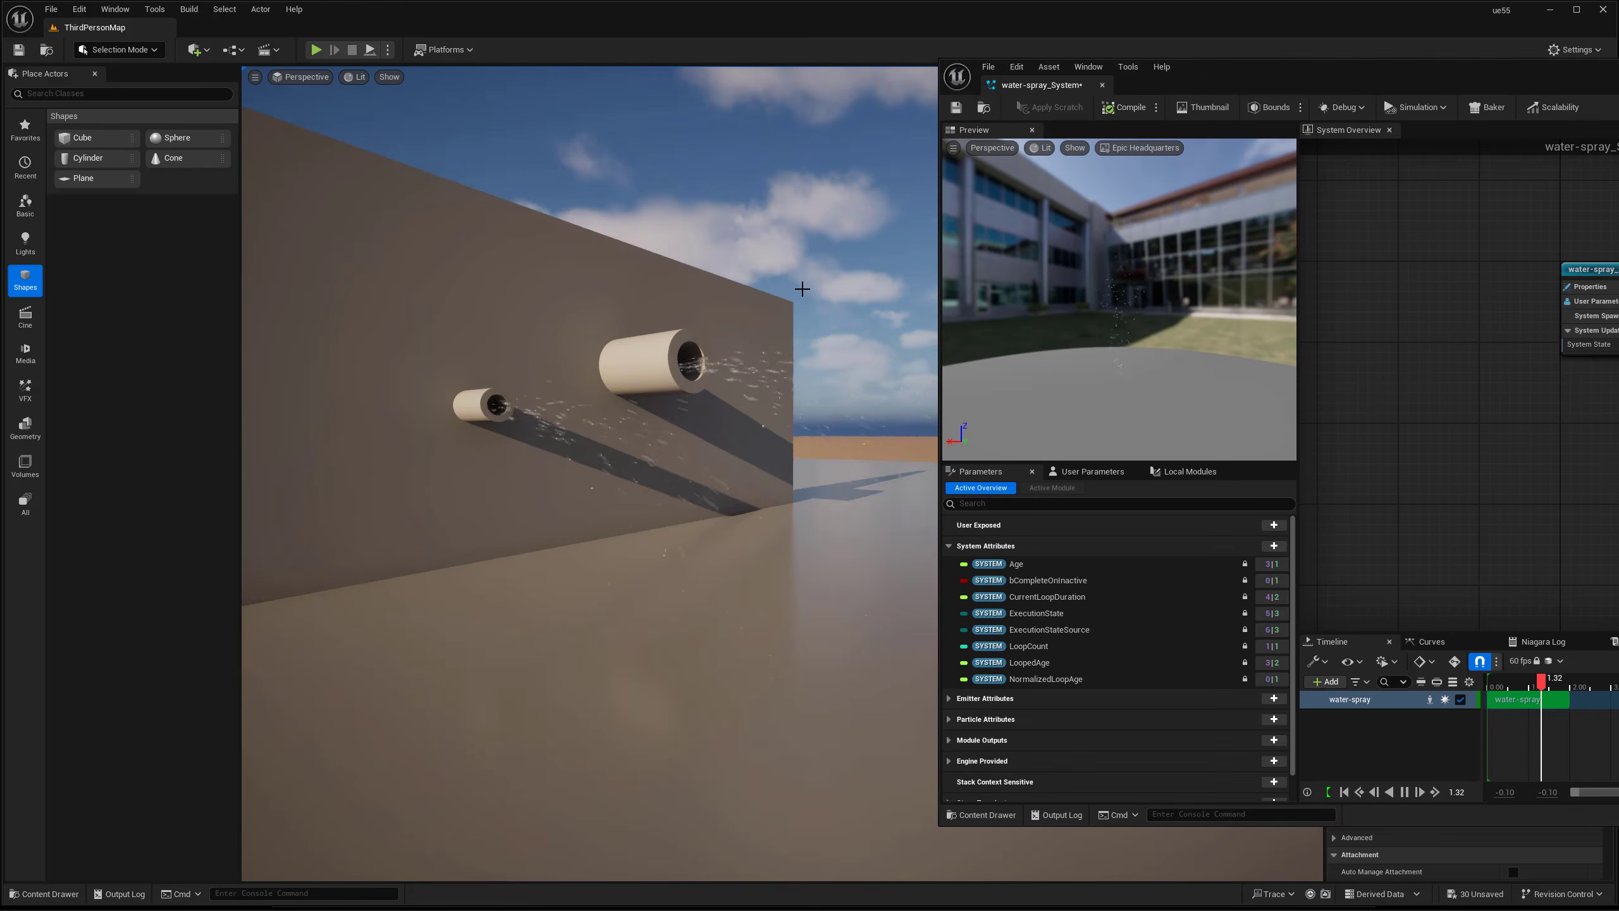
right_click_drag(809, 300, 867, 319)
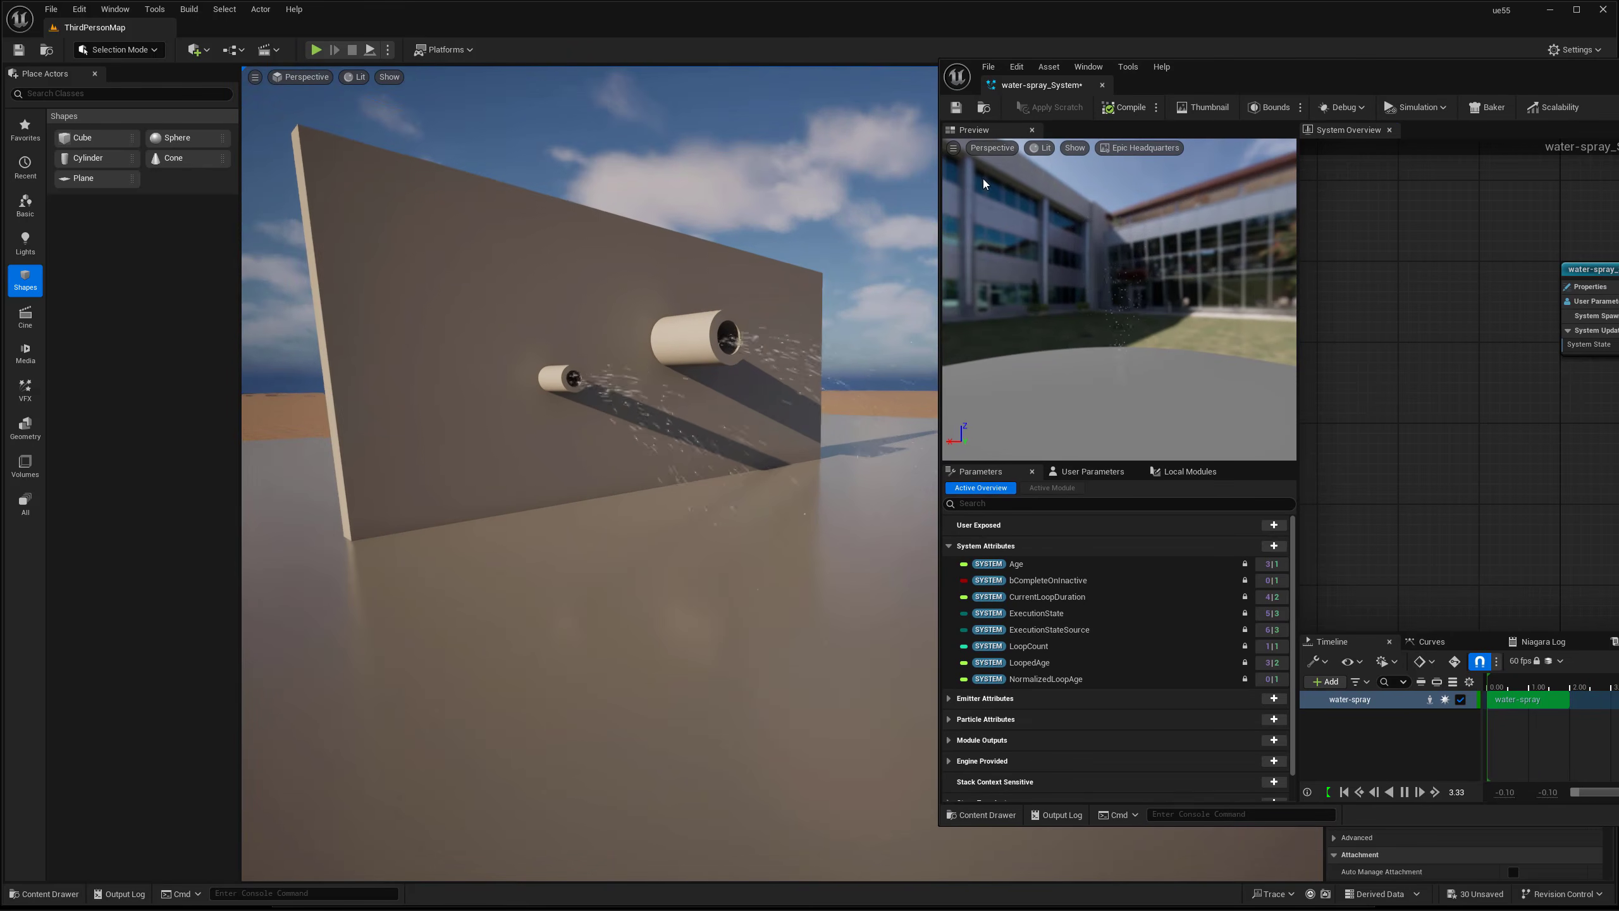
Close the Niagara system and play the level from the floor near the wall, moving the character around to examine both sprays.
left_click_drag(1278, 70, 658, 92)
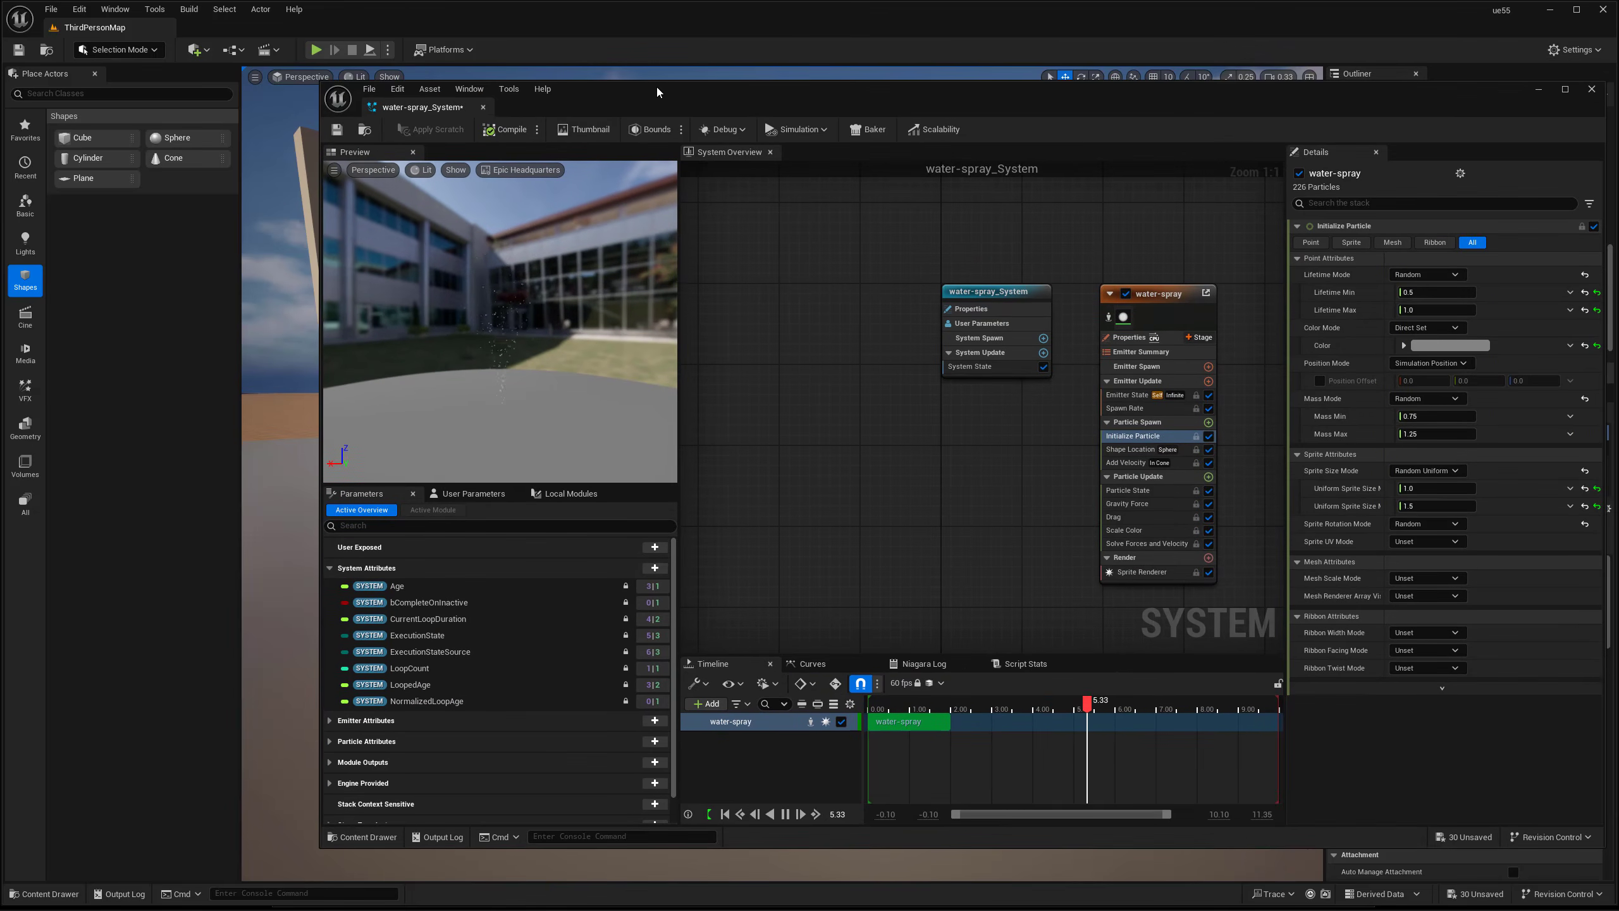
left_click(483, 107)
right_click(700, 628)
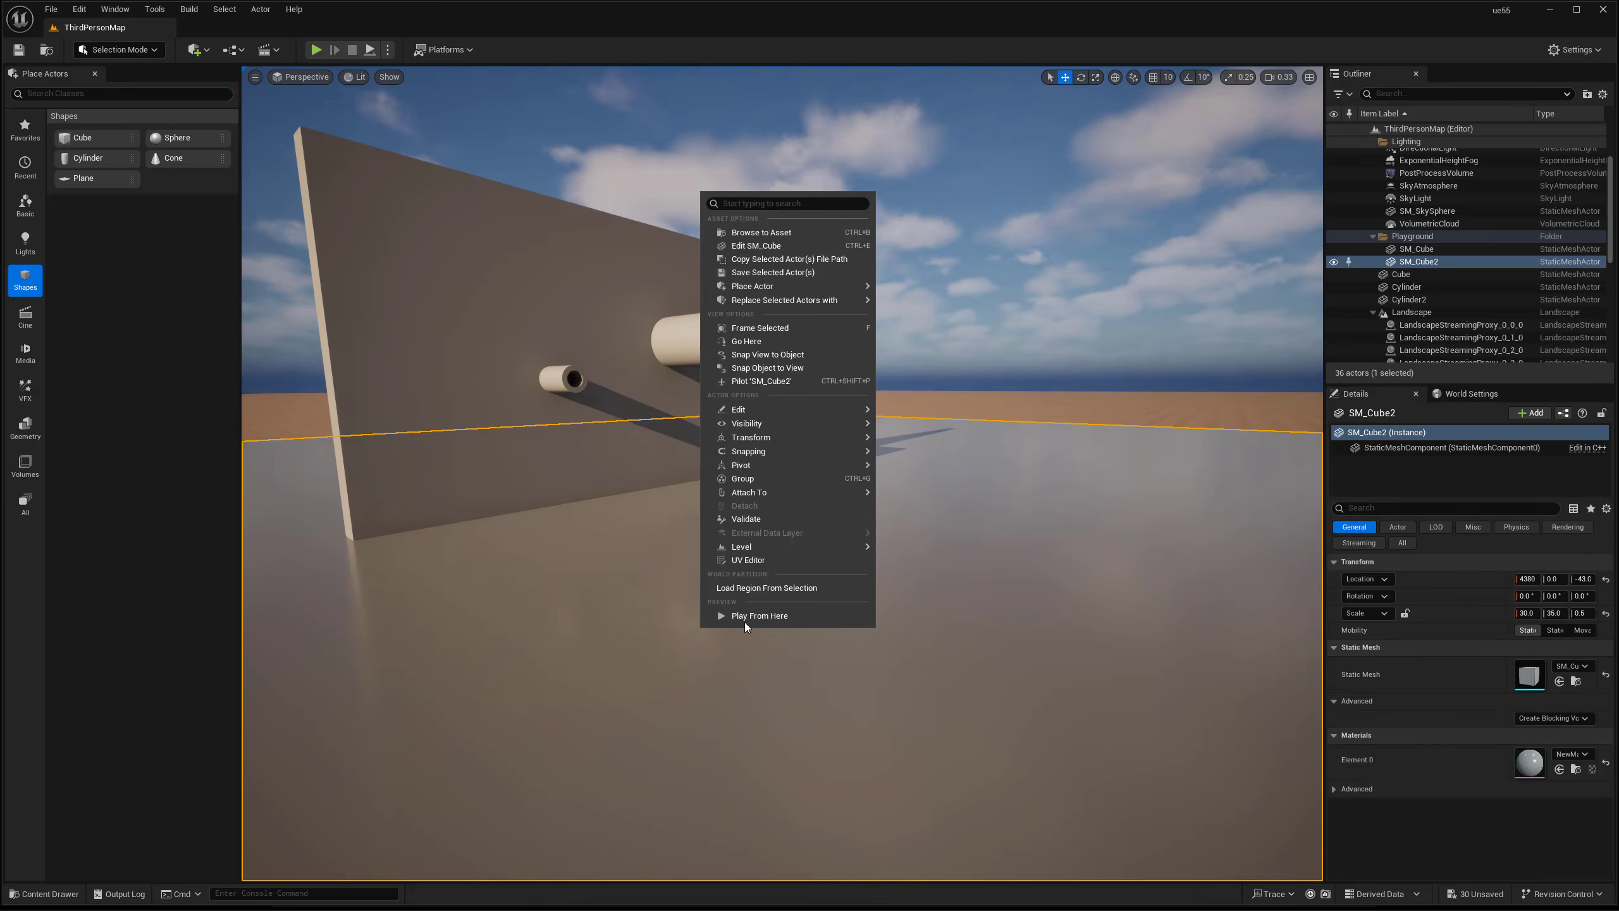
left_click(744, 619)
key("w")
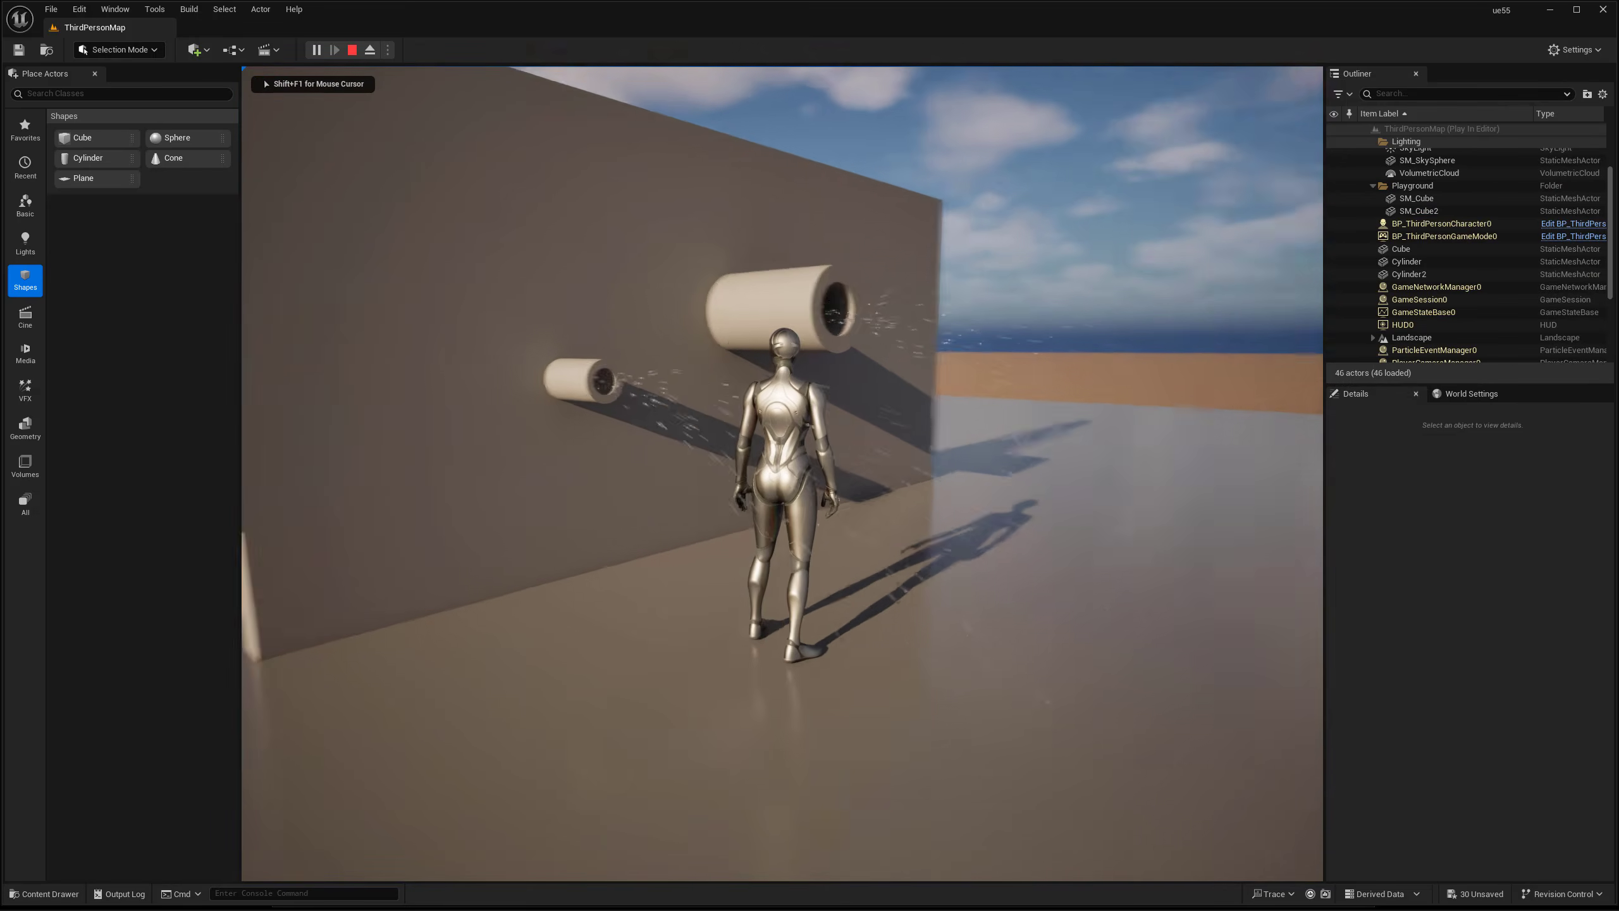
key("s")
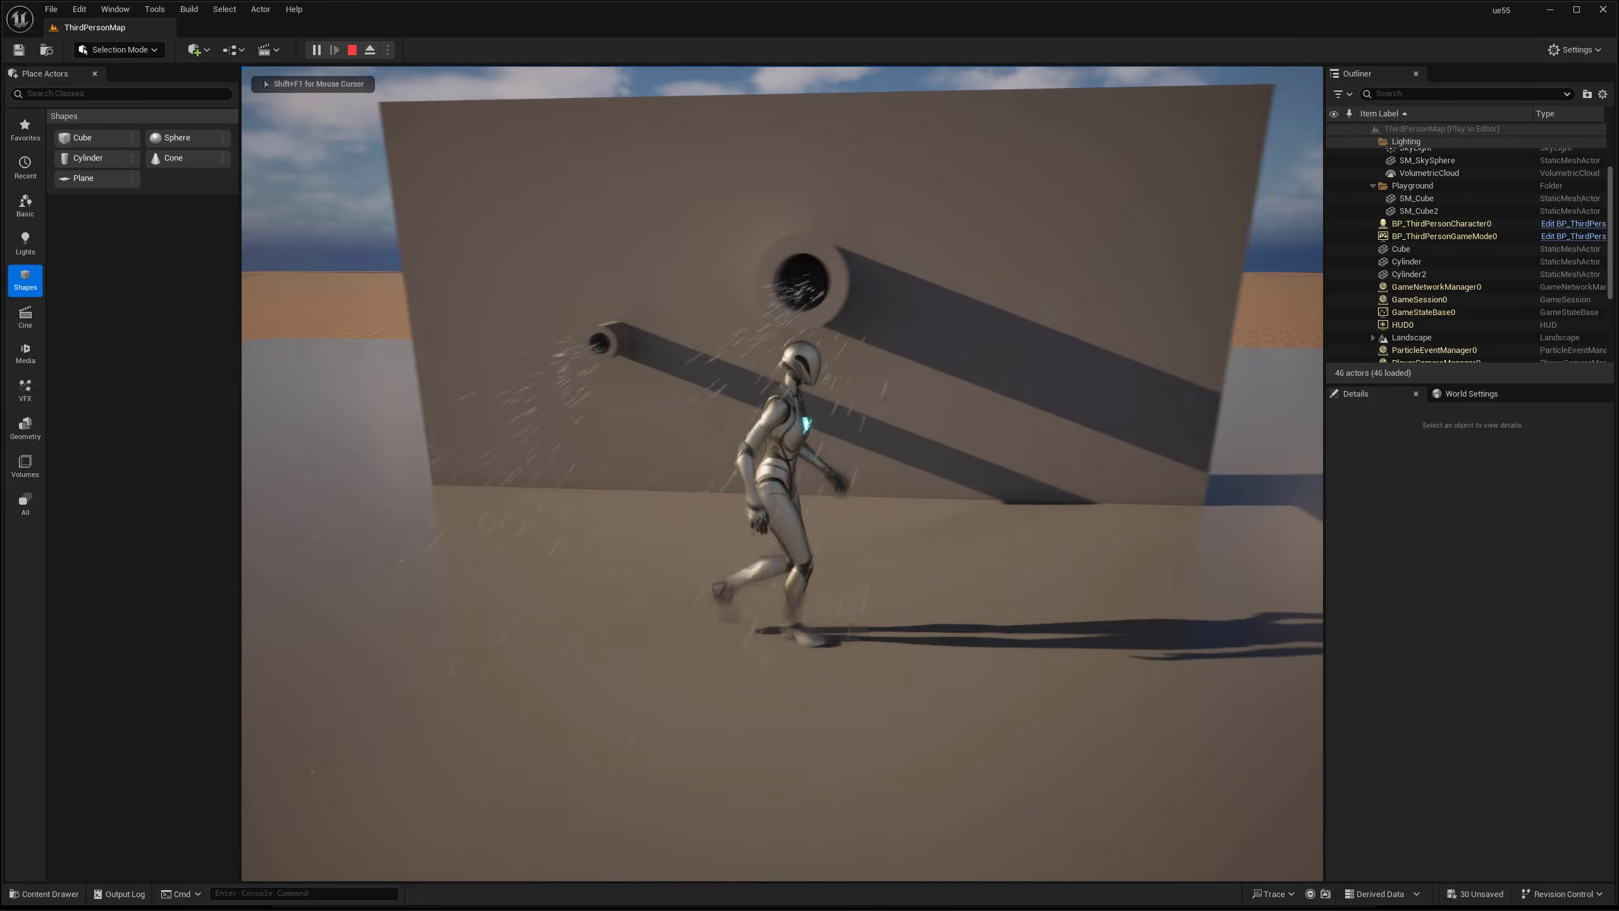
key("a")
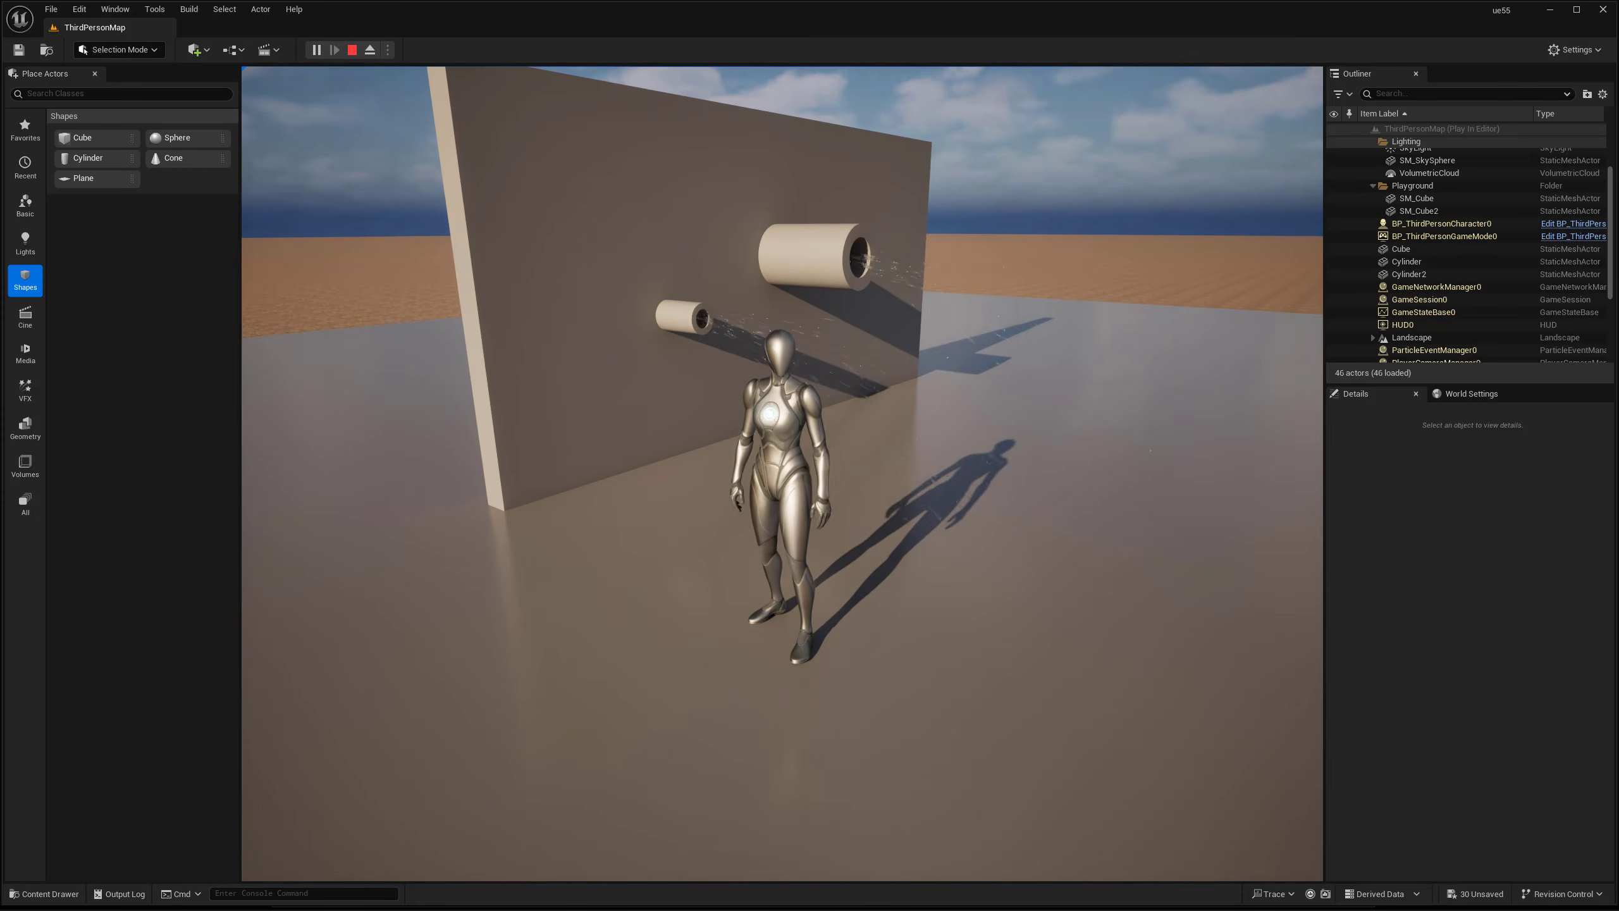
key("Escape")
Reopen the water spray system and set Add Velocity's Velocity Speed to Minimum 200 and Maximum 300.
key("g")
right_click_drag(733, 554, 643, 549)
key("w")
left_click(45, 893)
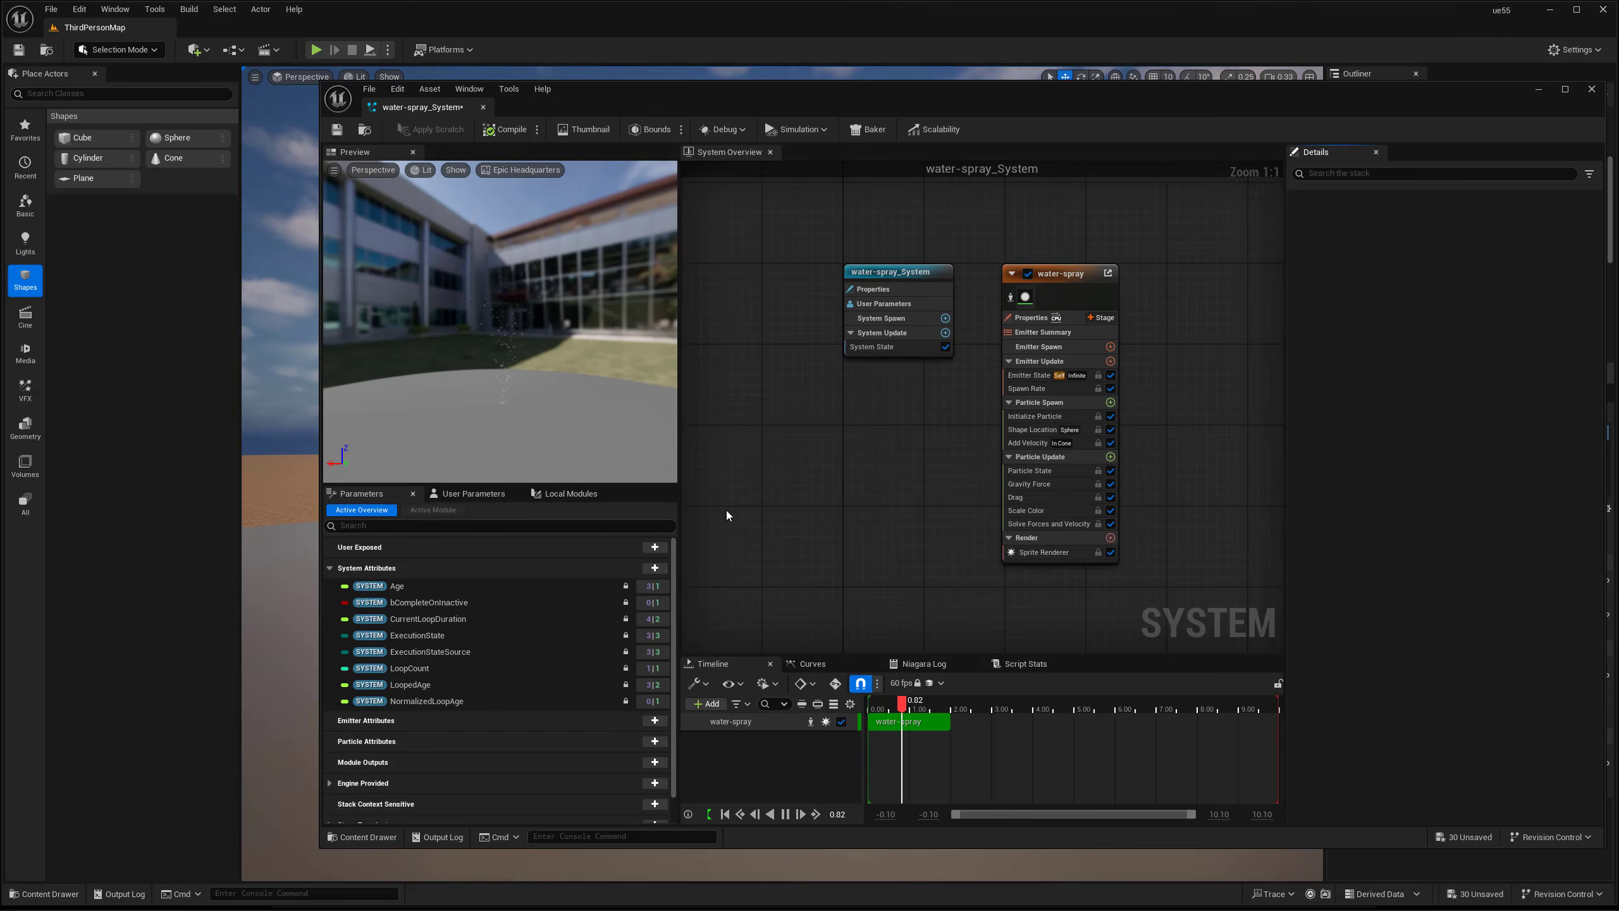
mouse_move(975, 414)
right_mouse_down()
mouse_move(975, 401)
mouse_move(993, 439)
right_mouse_up()
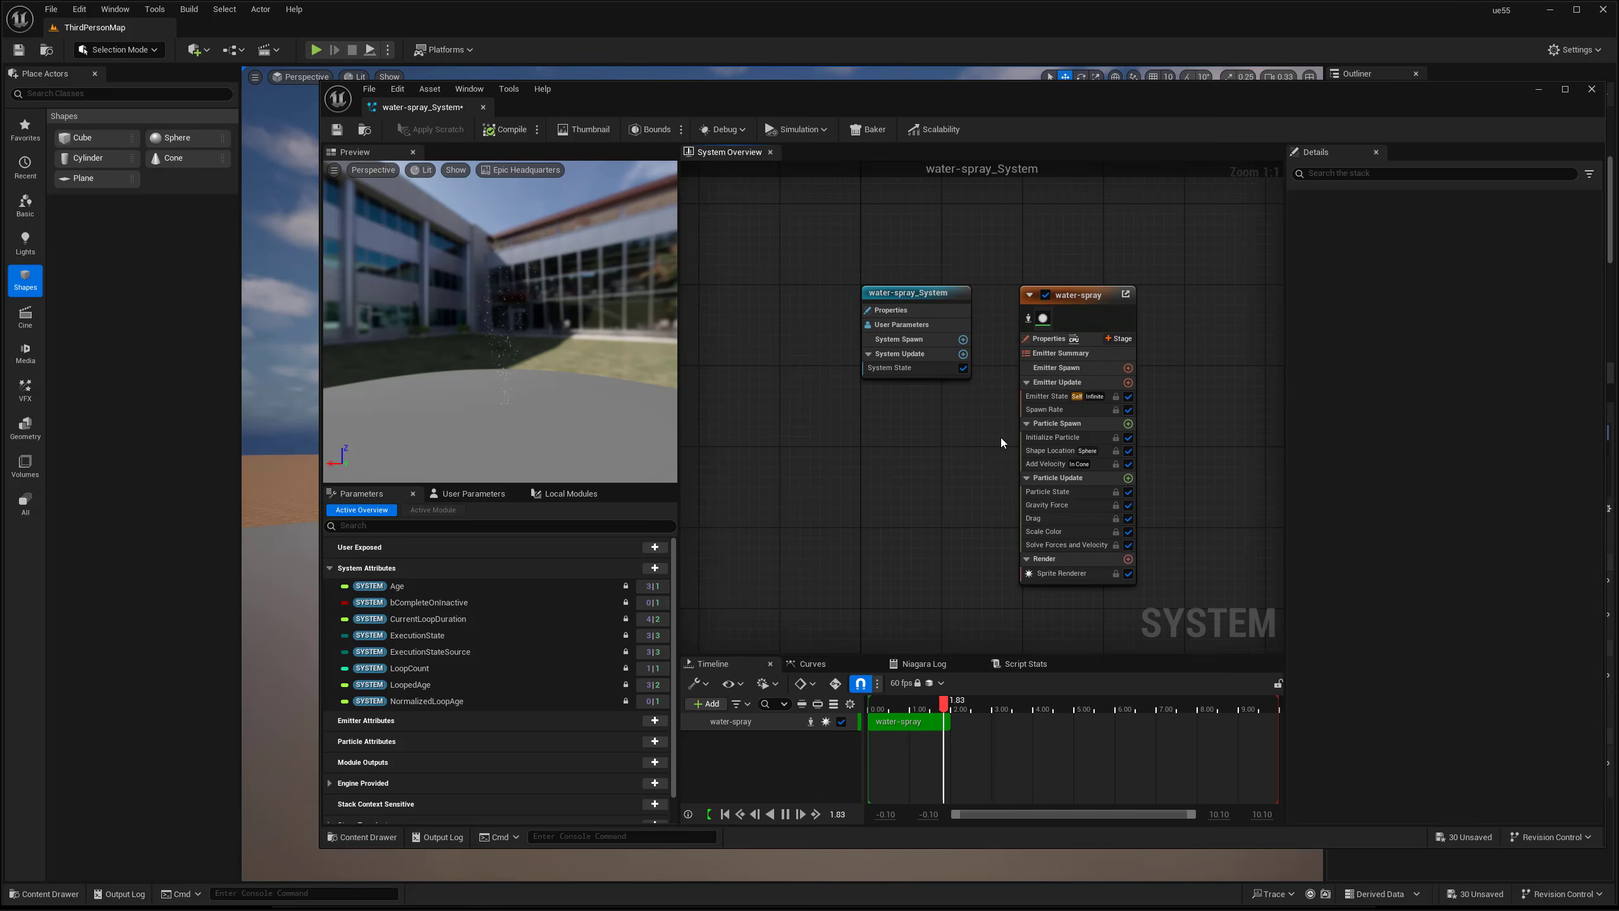
left_click(1053, 464)
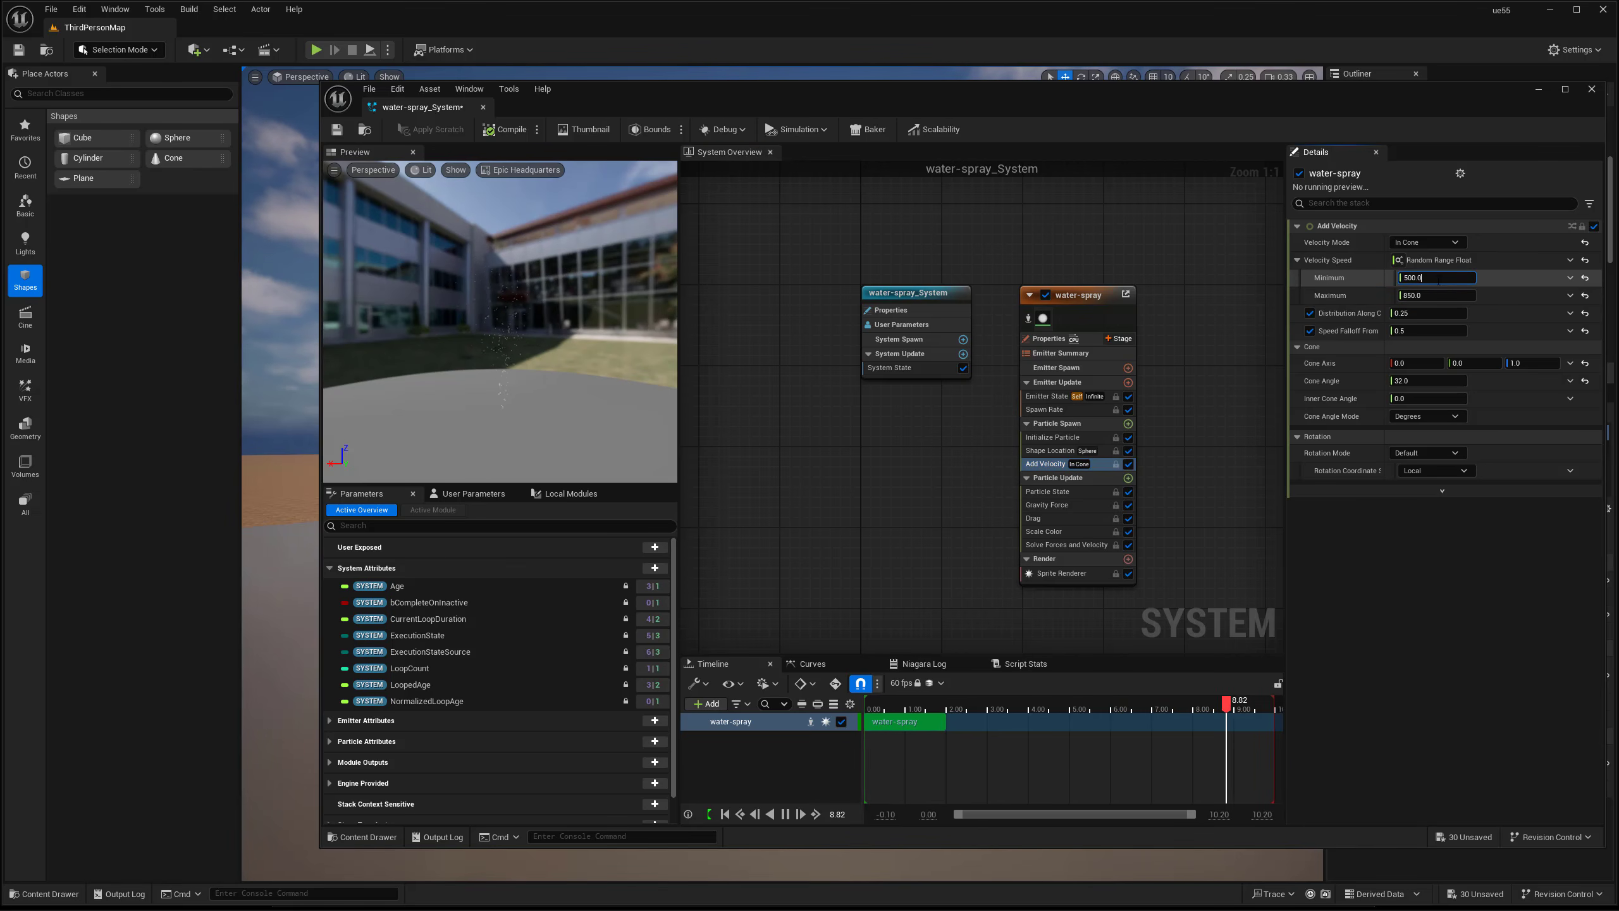
type("2")
key("Tab")
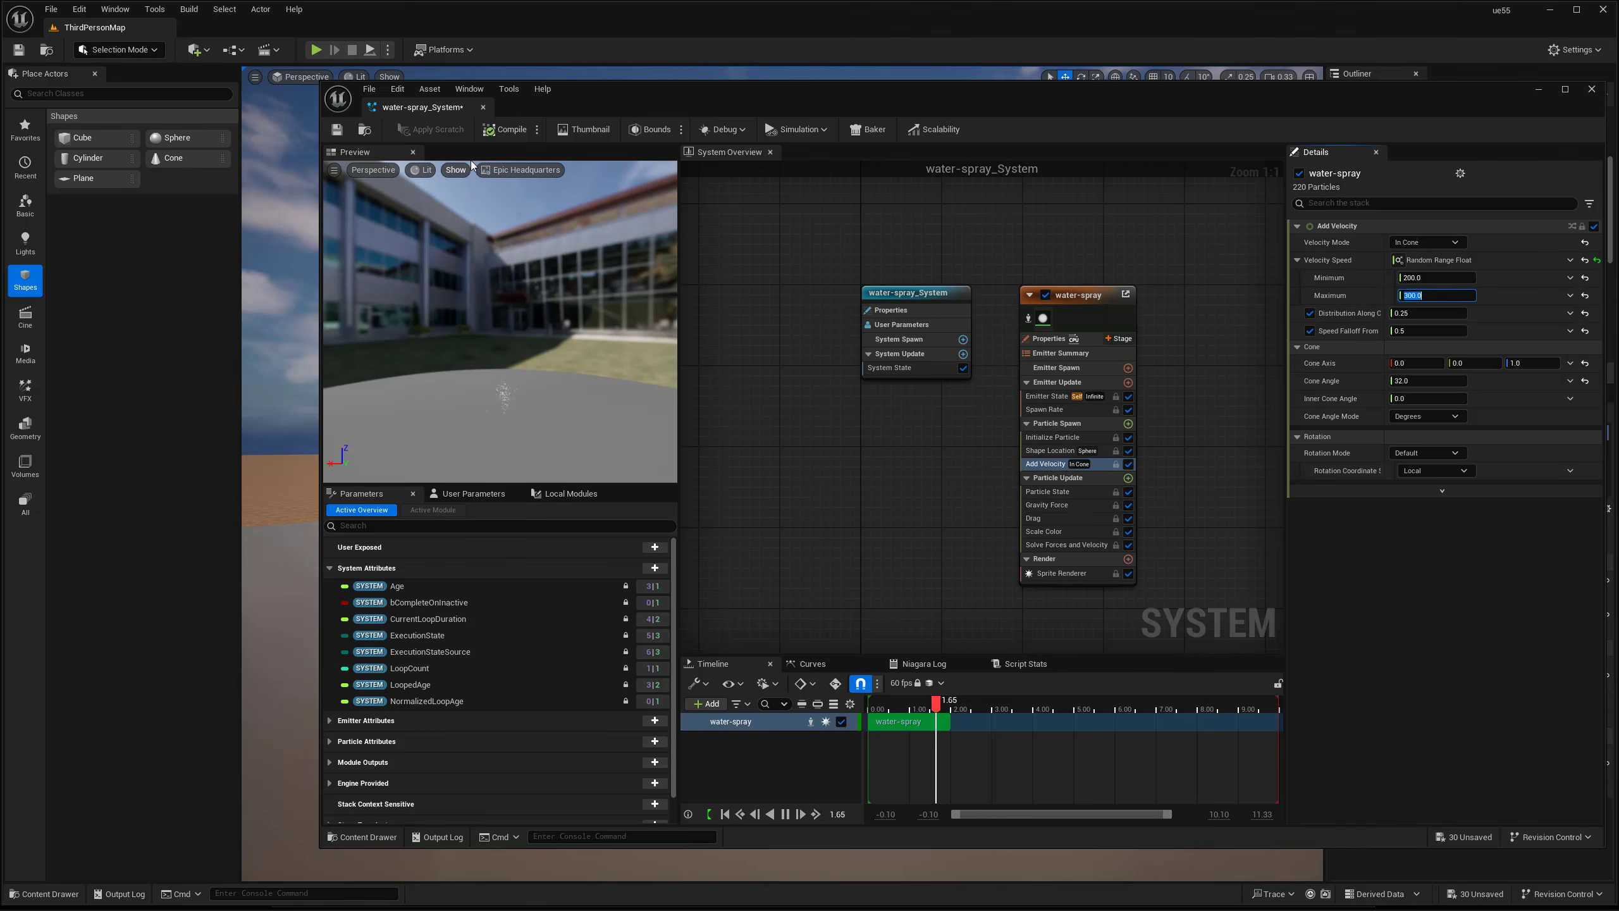
Close the Niagara system and examine the slower spray at both wall pipes from near and far.
left_click(483, 107)
mouse_move(797, 543)
right_mouse_down()
mouse_move(861, 549)
mouse_move(796, 549)
right_mouse_up()
key("w")
key("s")
key("a")
key("w")
key("s")
key("d")
key("w")
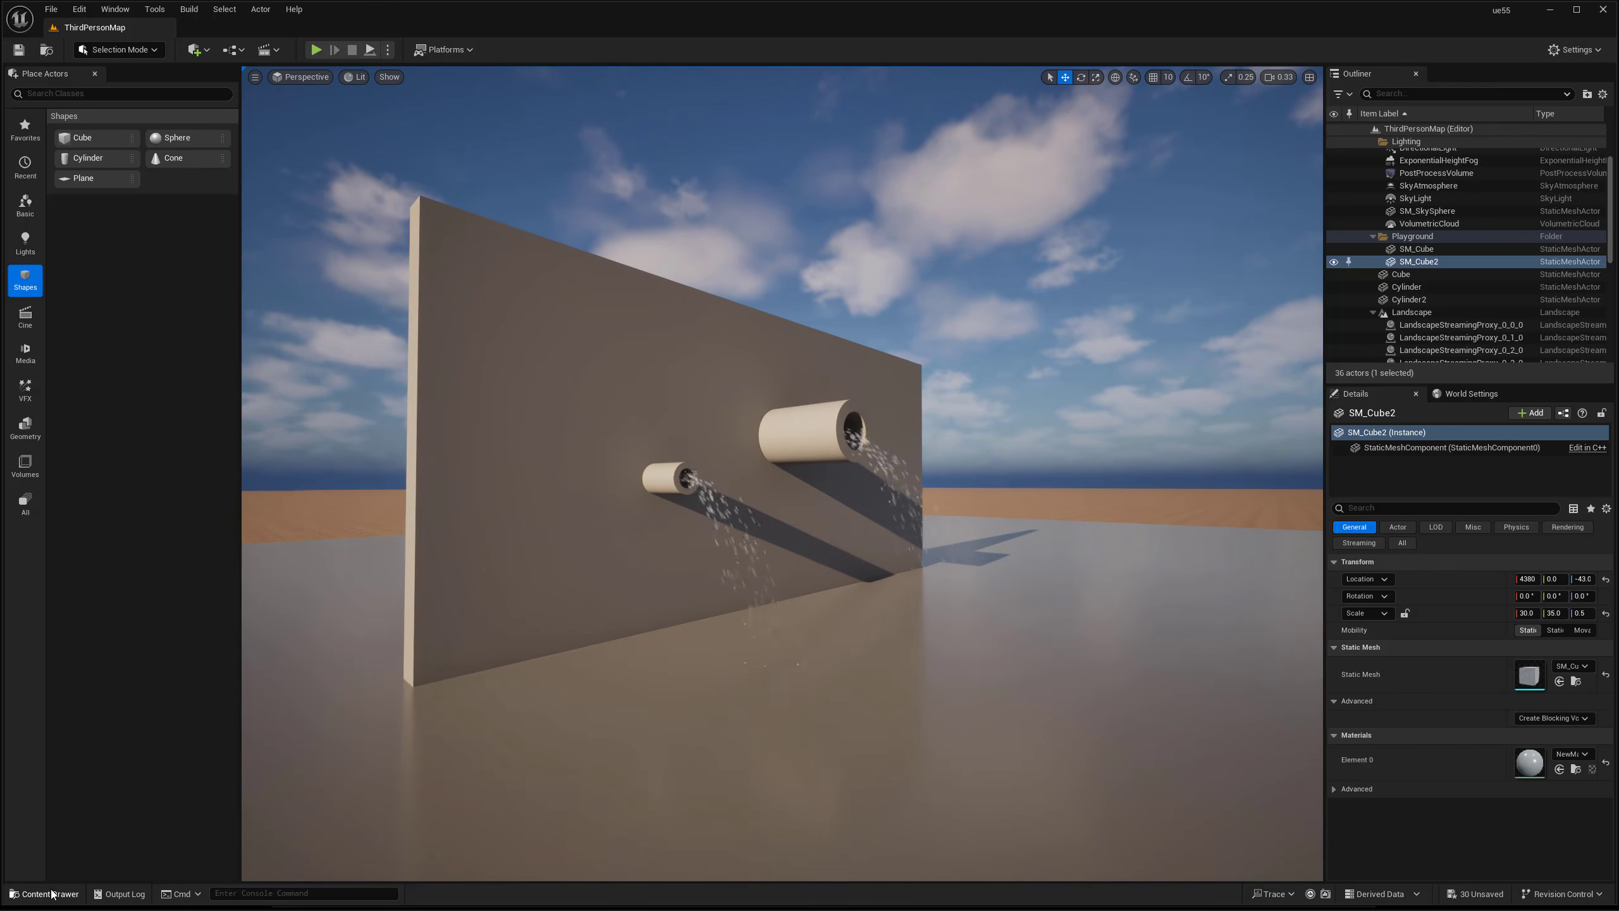
Reopen the water spray system, set Add Velocity's Velocity Speed to Minimum 100 and Maximum 150, and close it.
left_click(45, 894)
double_click(224, 764)
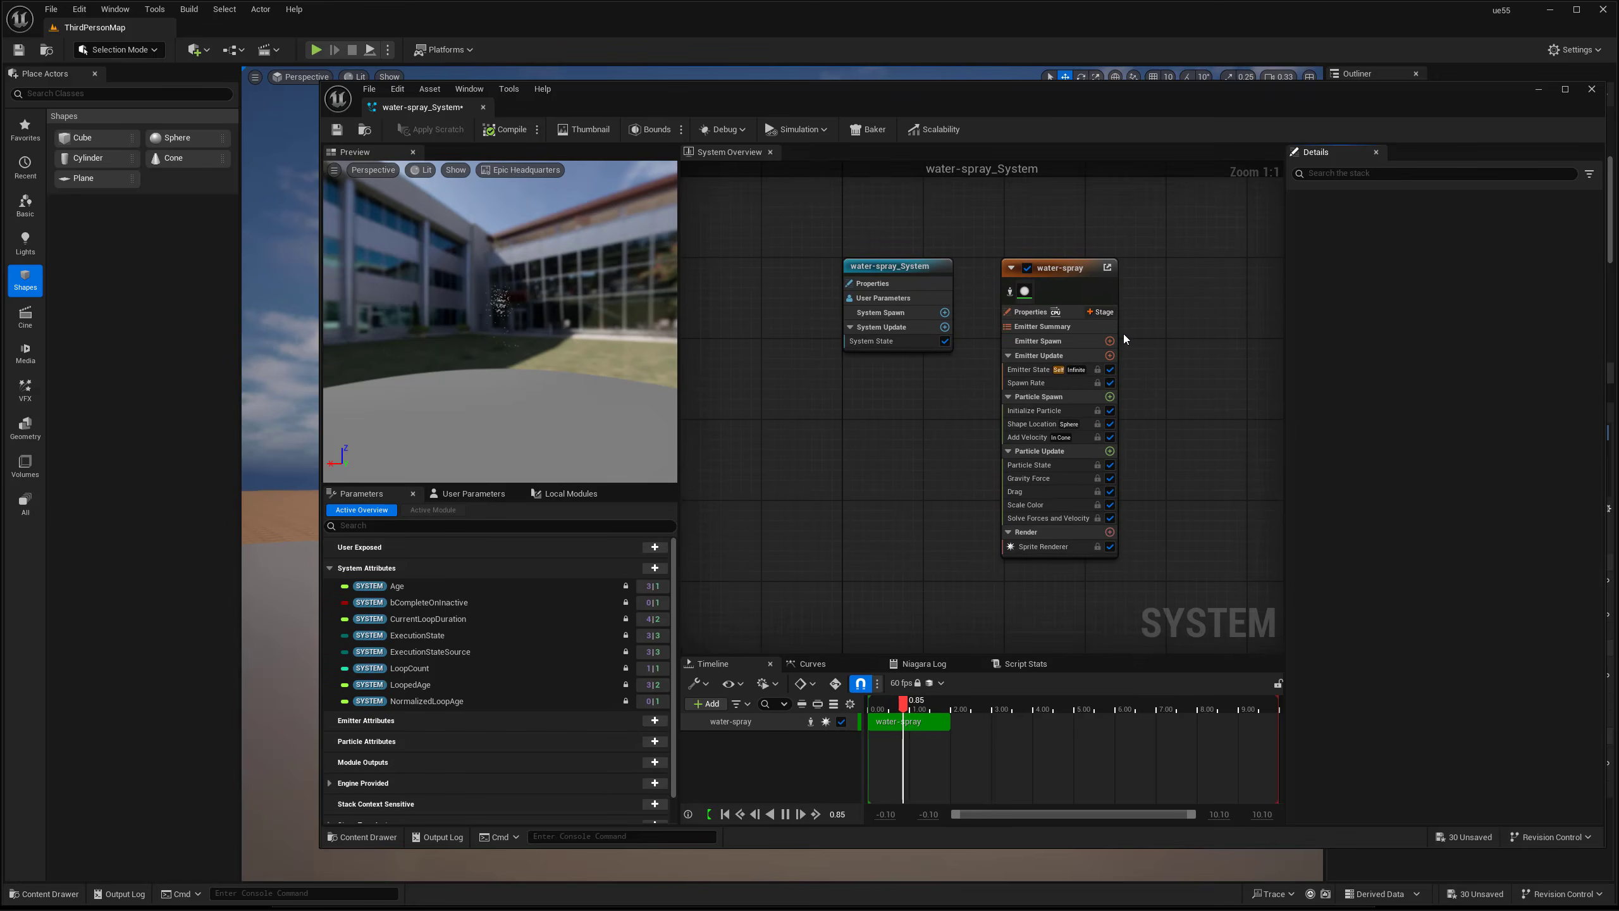
left_click(1041, 415)
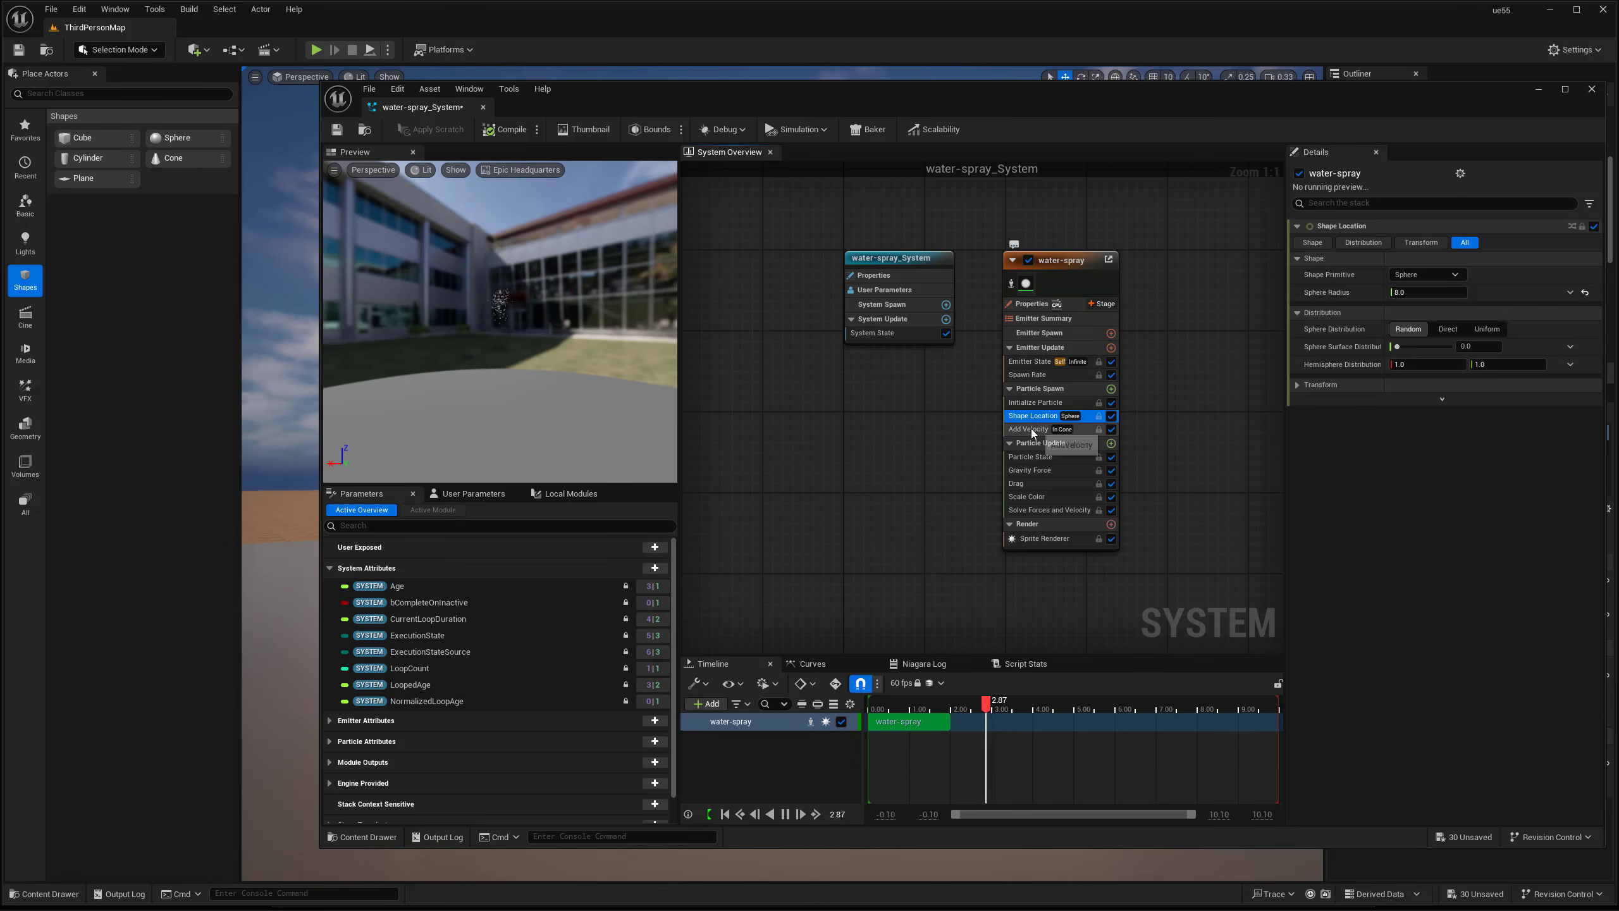
left_click(1031, 429)
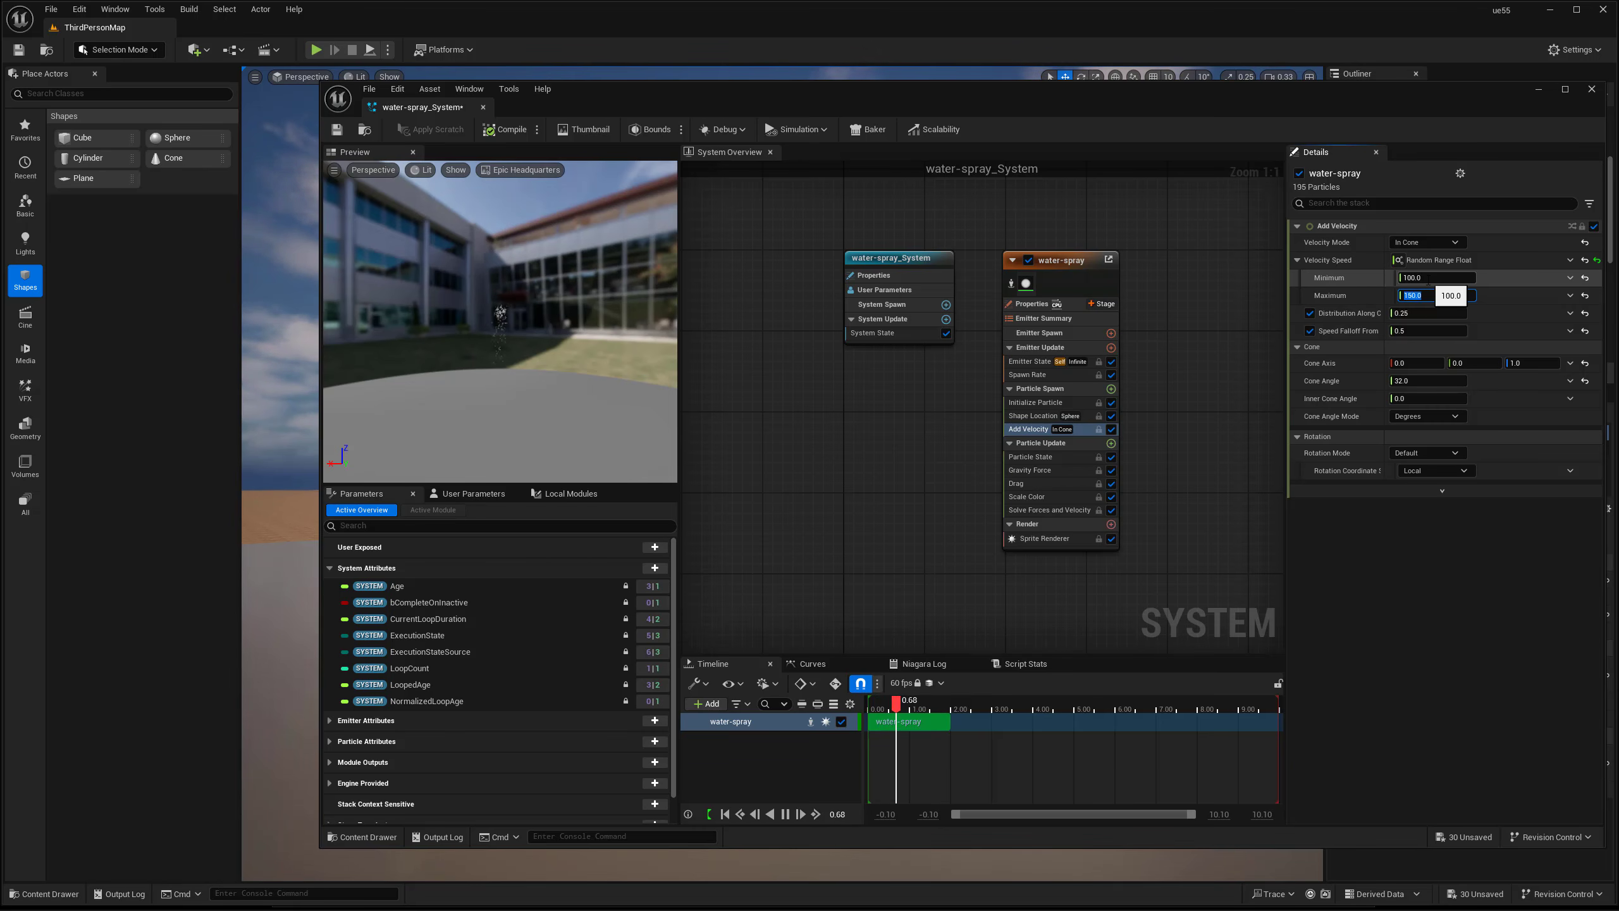
left_click(485, 106)
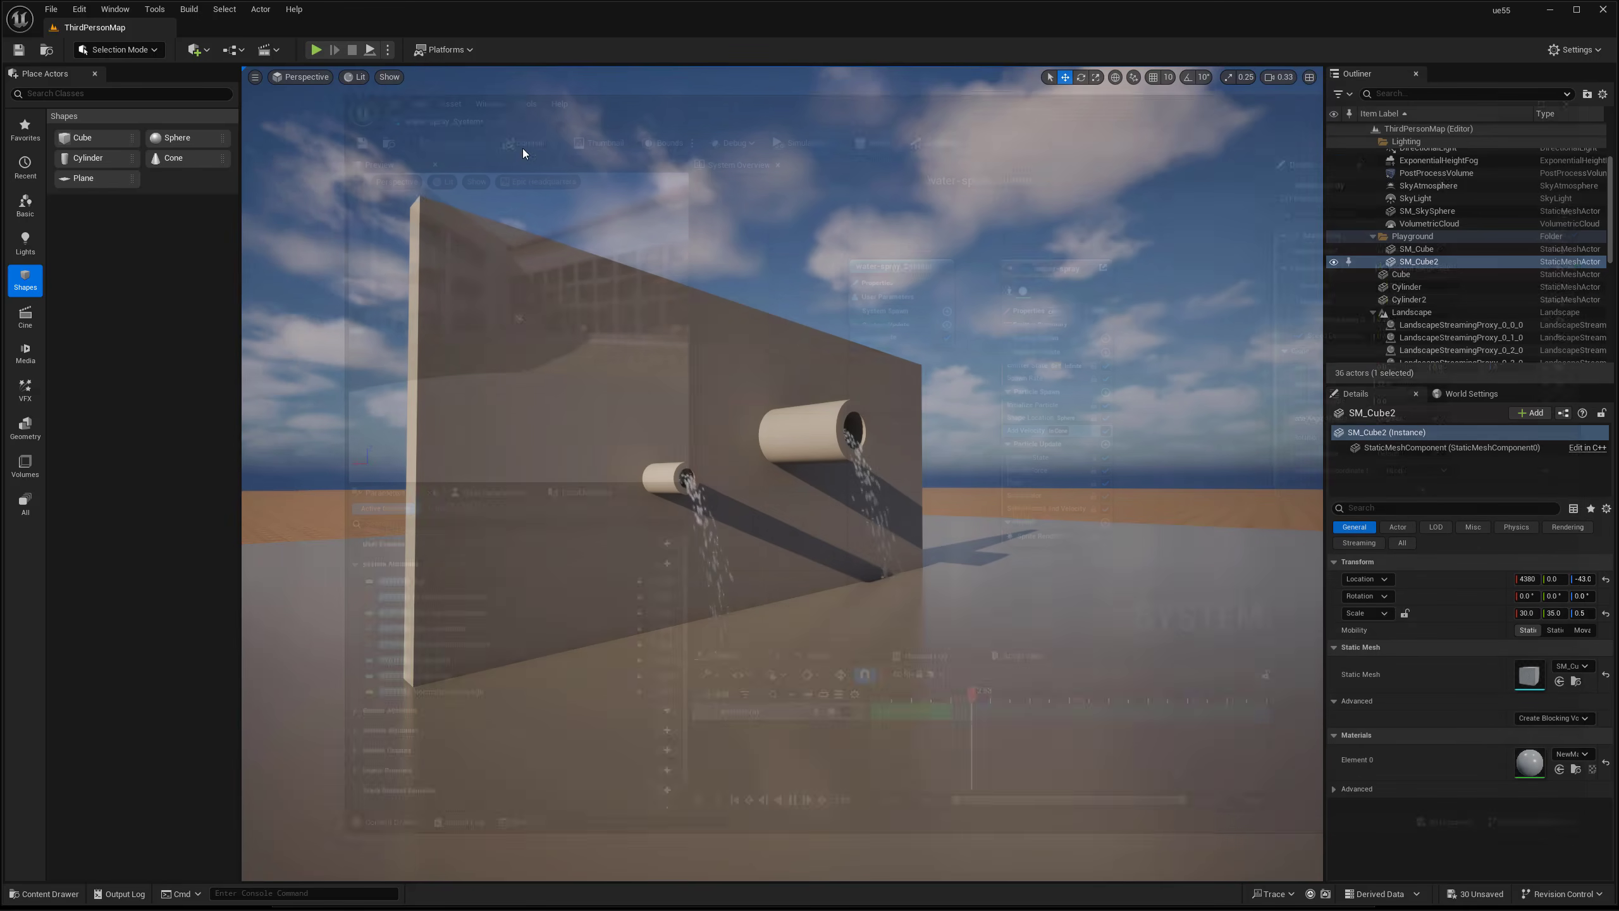
Select the small pipe's water spray in the level and nudge it slightly down inside the pipe opening.
key("s")
mouse_move(747, 416)
right_mouse_down()
mouse_move(826, 425)
mouse_move(747, 431)
right_mouse_up()
key("d")
key("d")
key("a")
key("g")
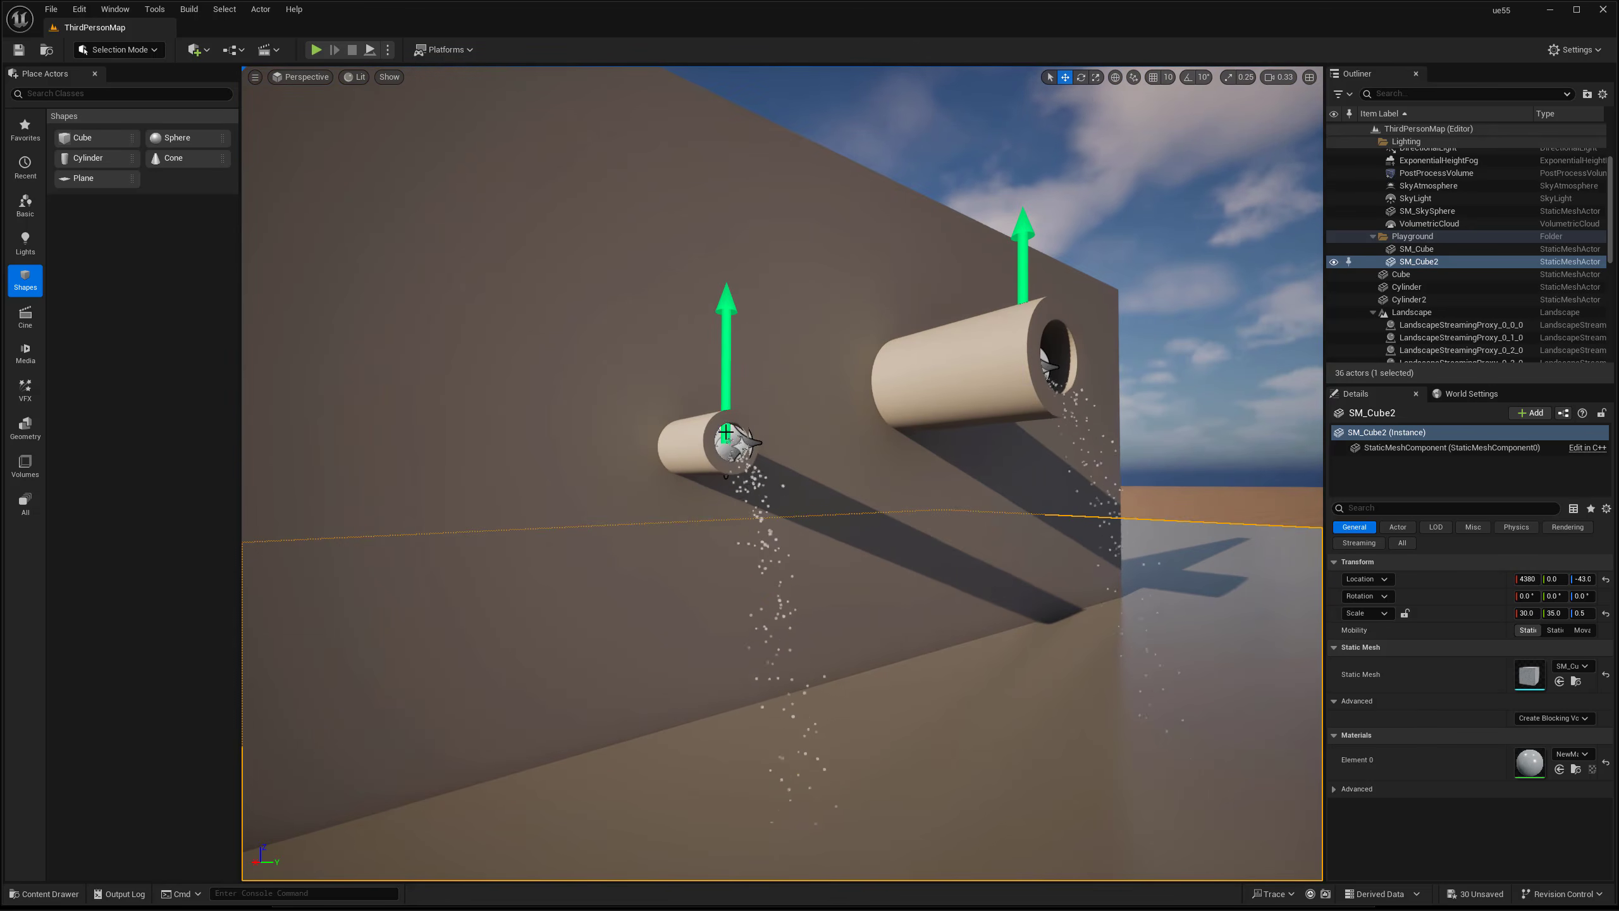
left_click(726, 436)
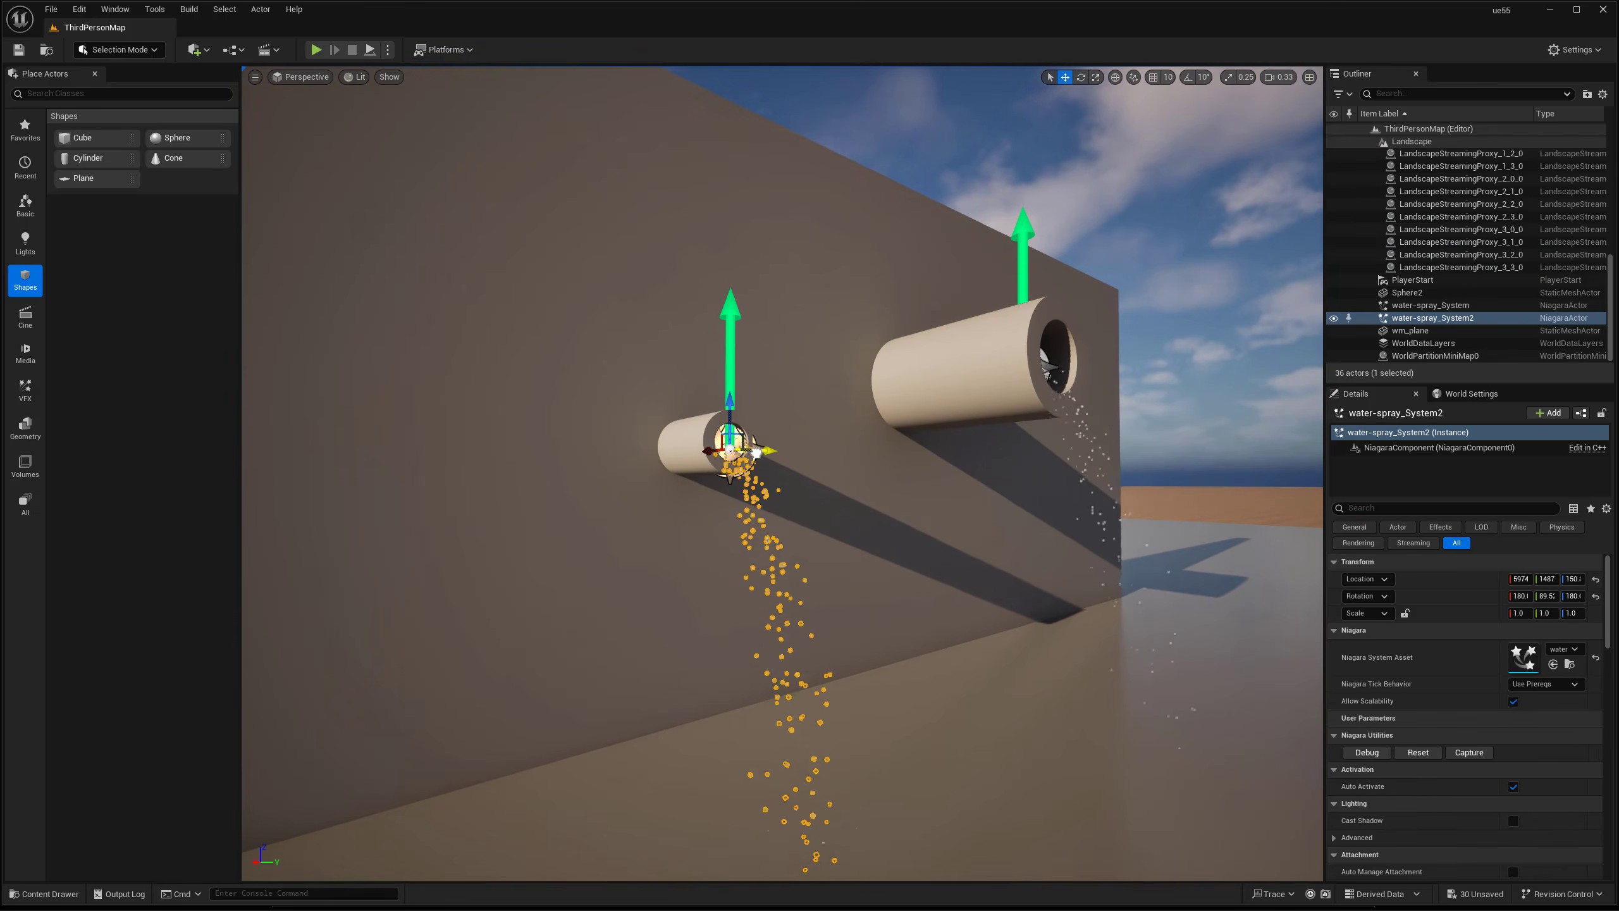
key("g")
Face the wall and nudge the small pipe's water spray slightly sideways to center it in the opening.
key("s")
right_click_drag(846, 463, 717, 464)
key("d")
left_click(861, 461)
key("a")
key("w")
key("g")
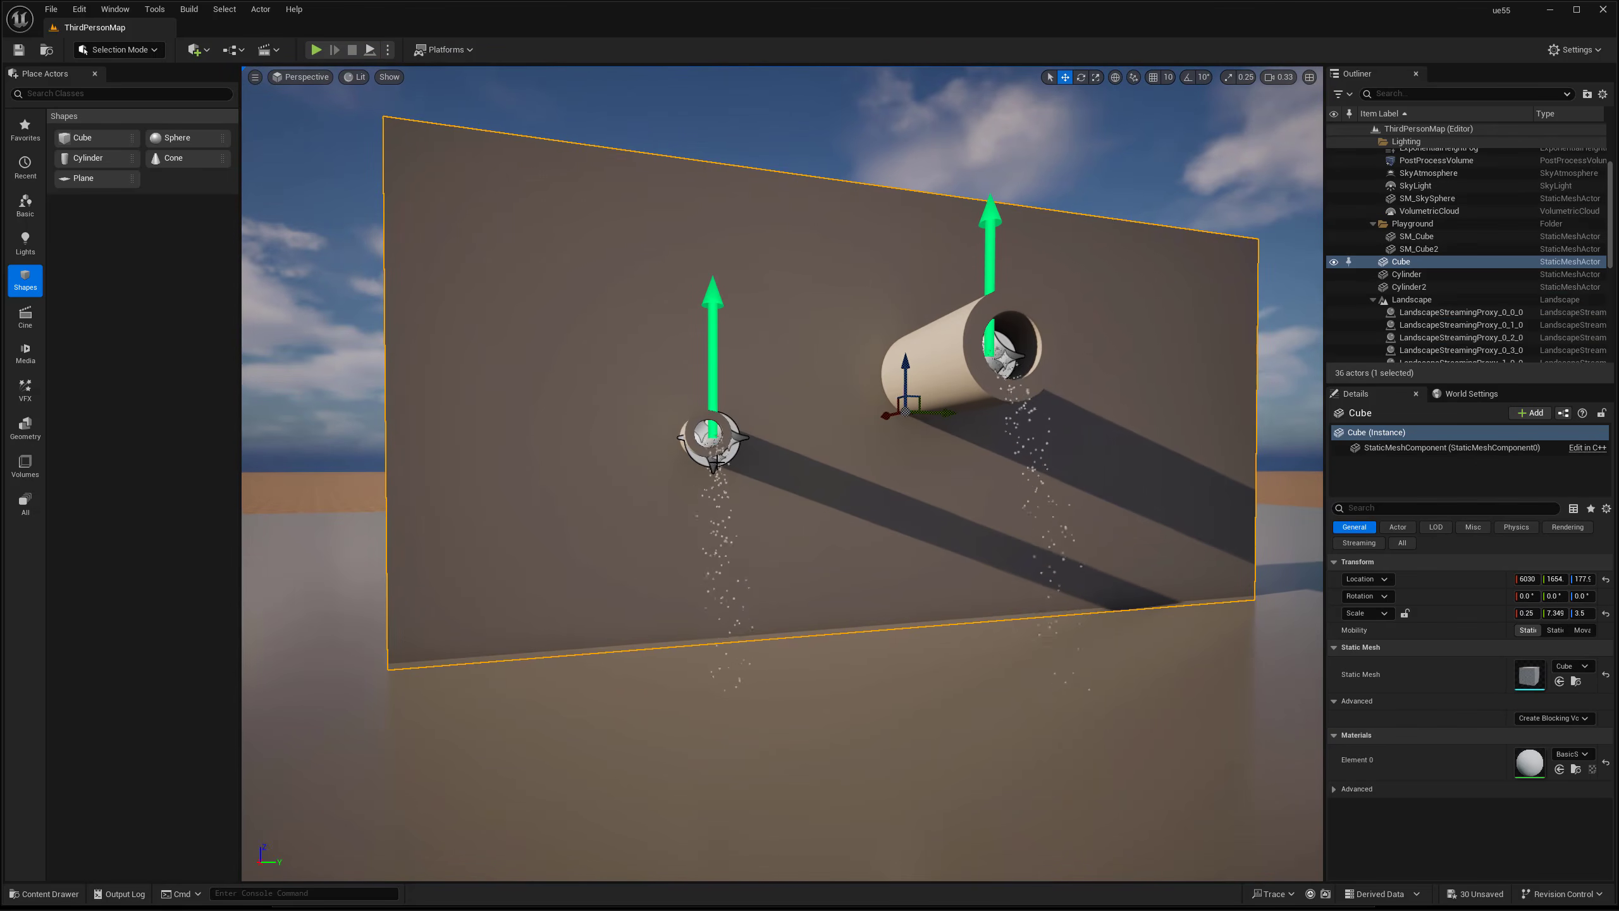
left_click(710, 440)
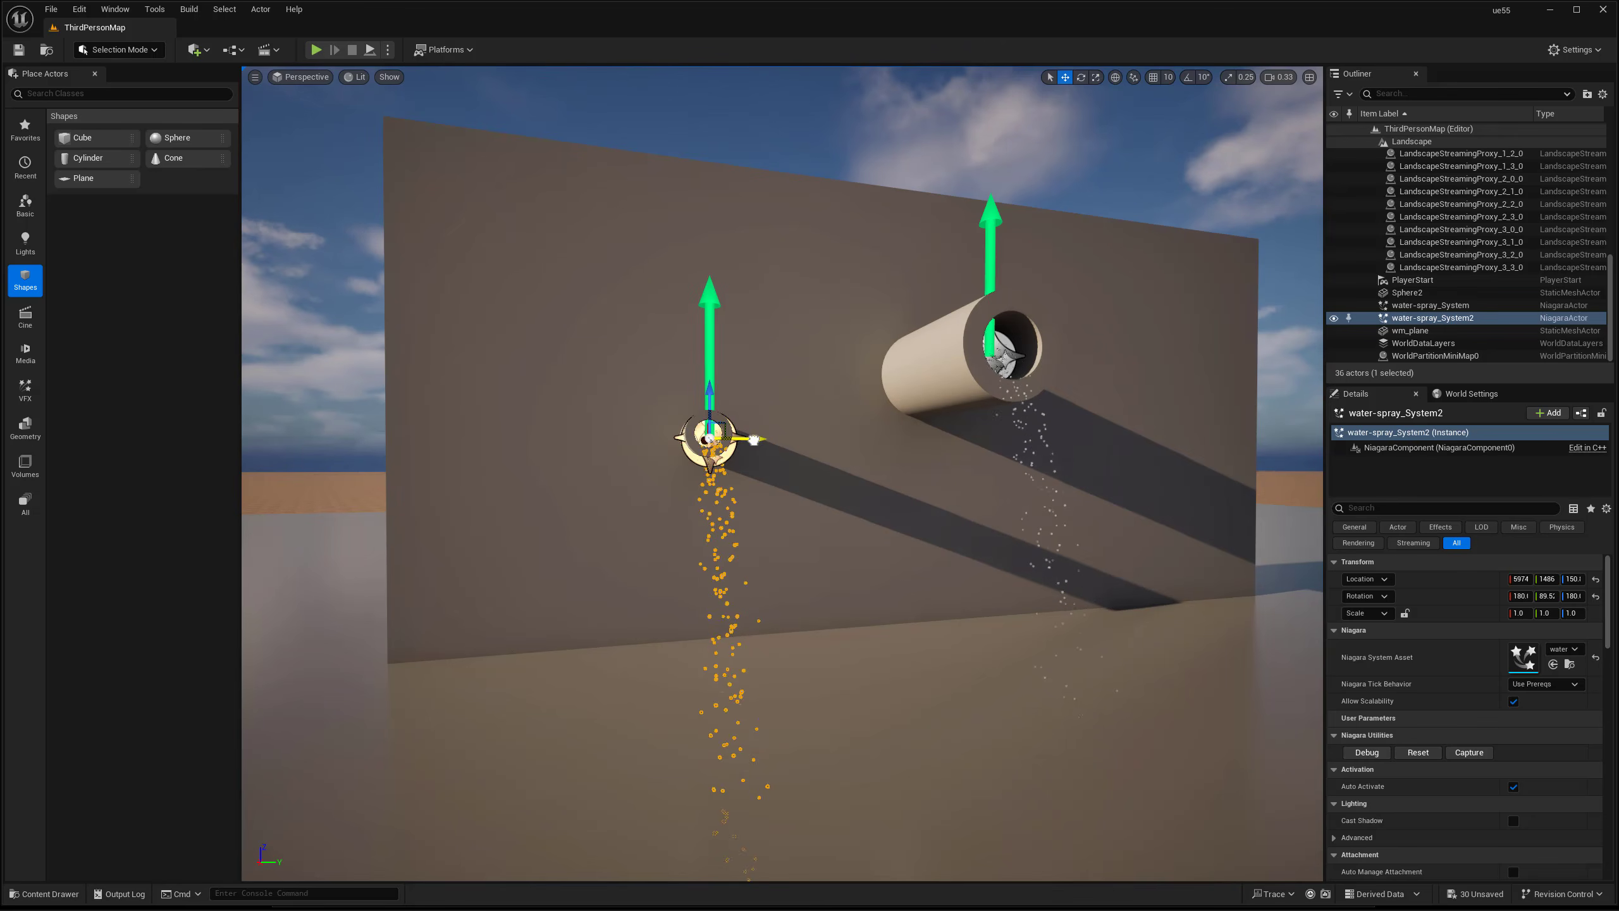
left_click_drag(754, 441, 751, 440)
key("g")
Examine the water flowing from both wall pipes from a distance and close up.
key("s")
right_click_drag(792, 456, 845, 452)
key("a")
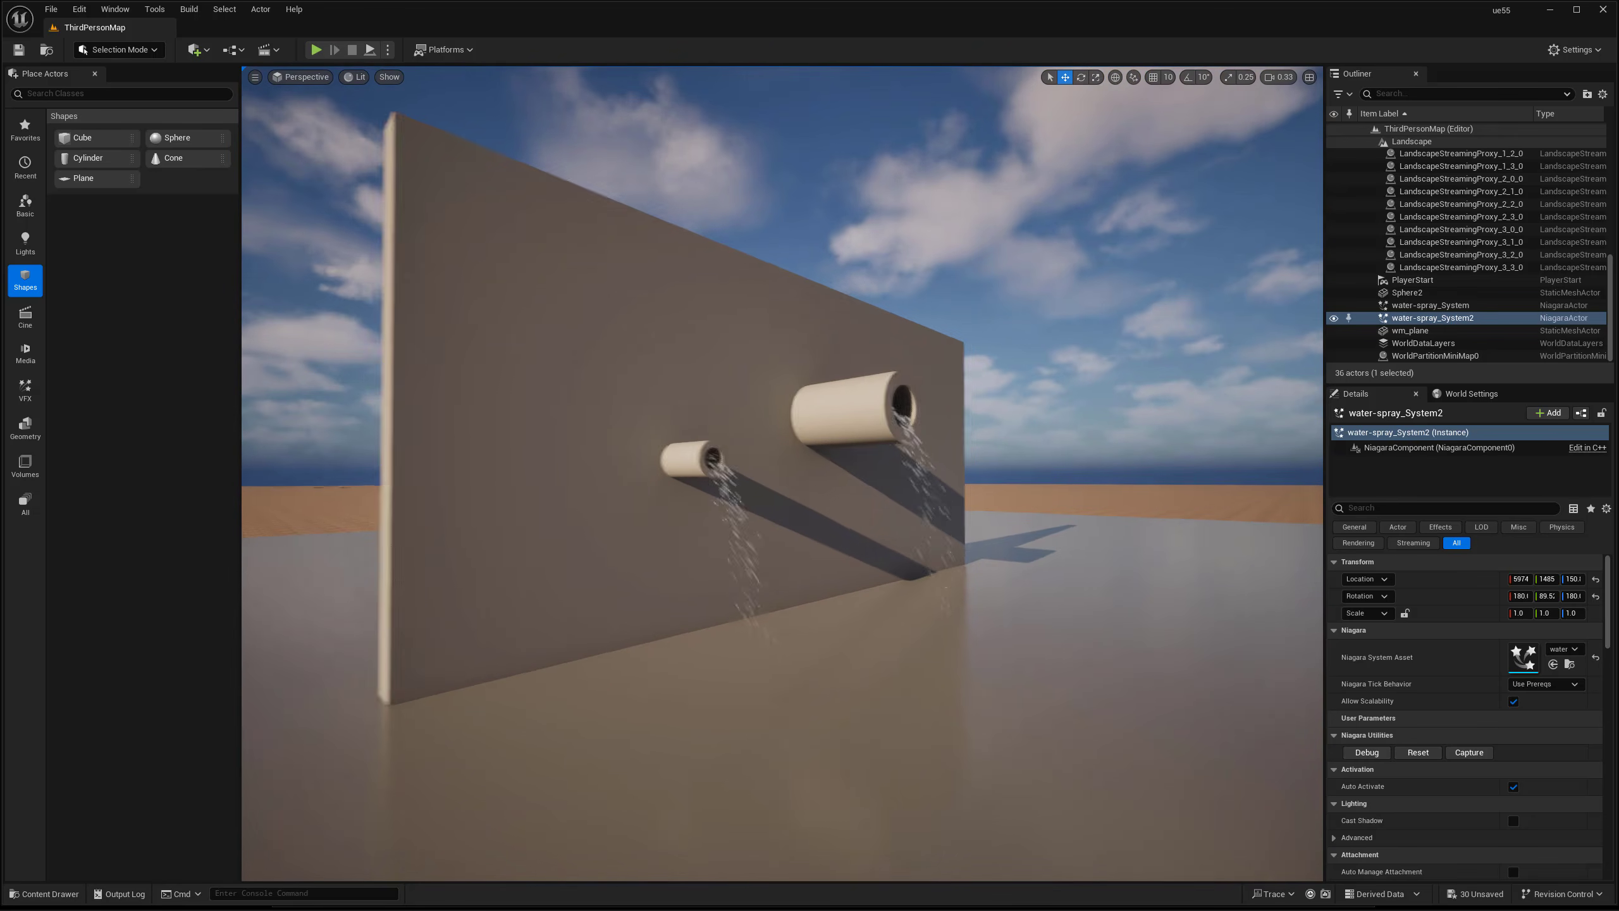
scroll(783, 483, "up", 3)
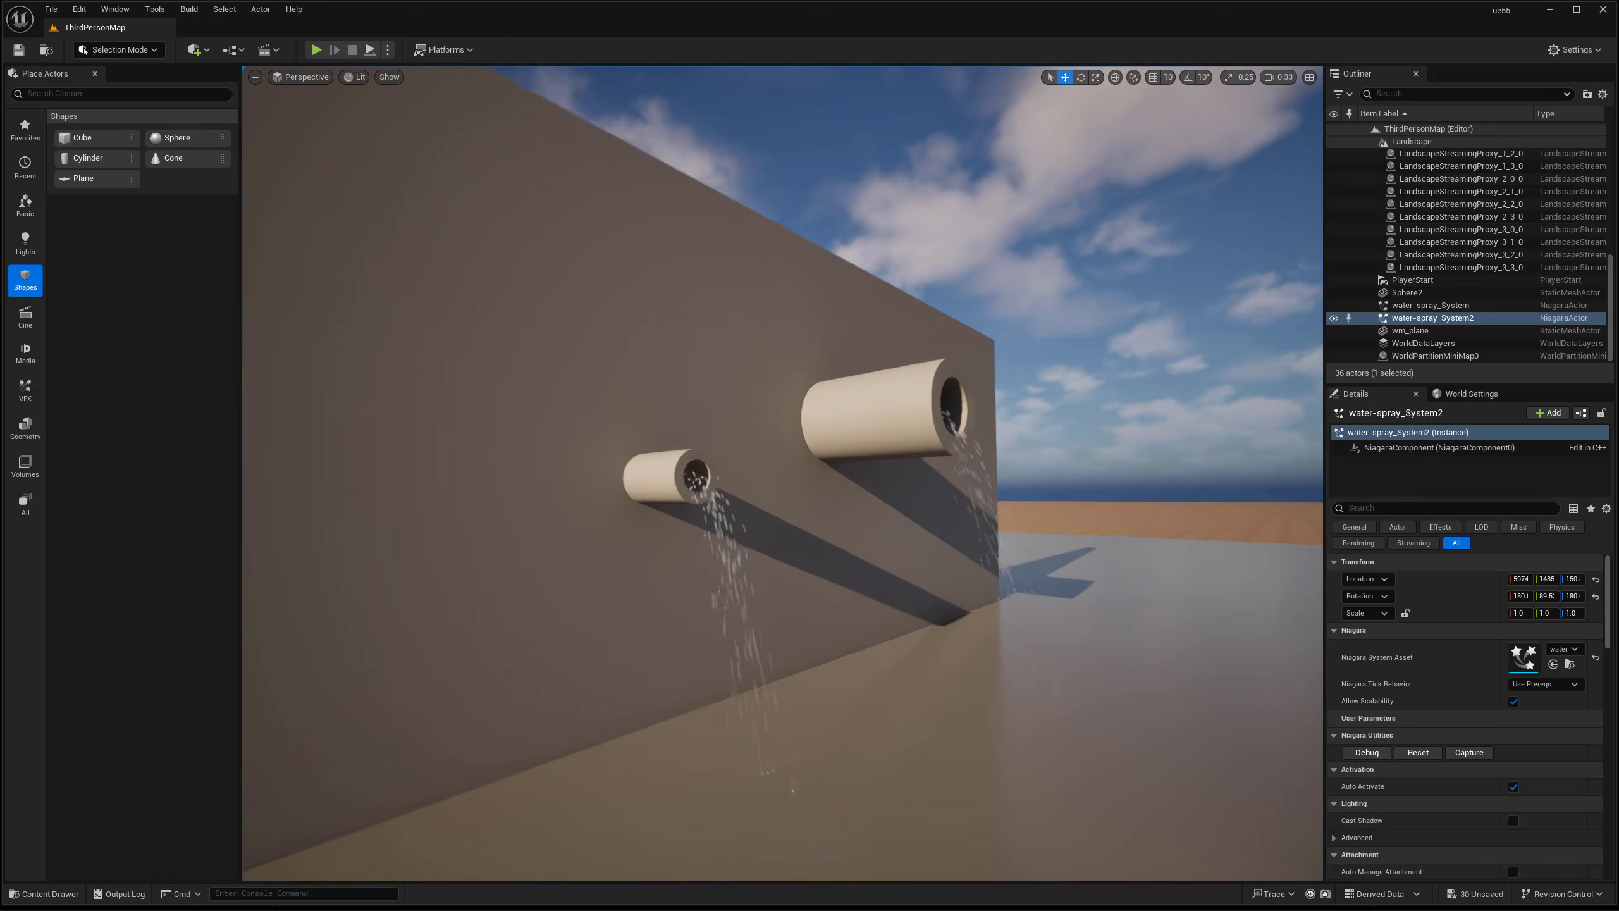
key("d")
right_click_drag(732, 487, 800, 475)
key("g")
key("g")
key("a")
key("w")
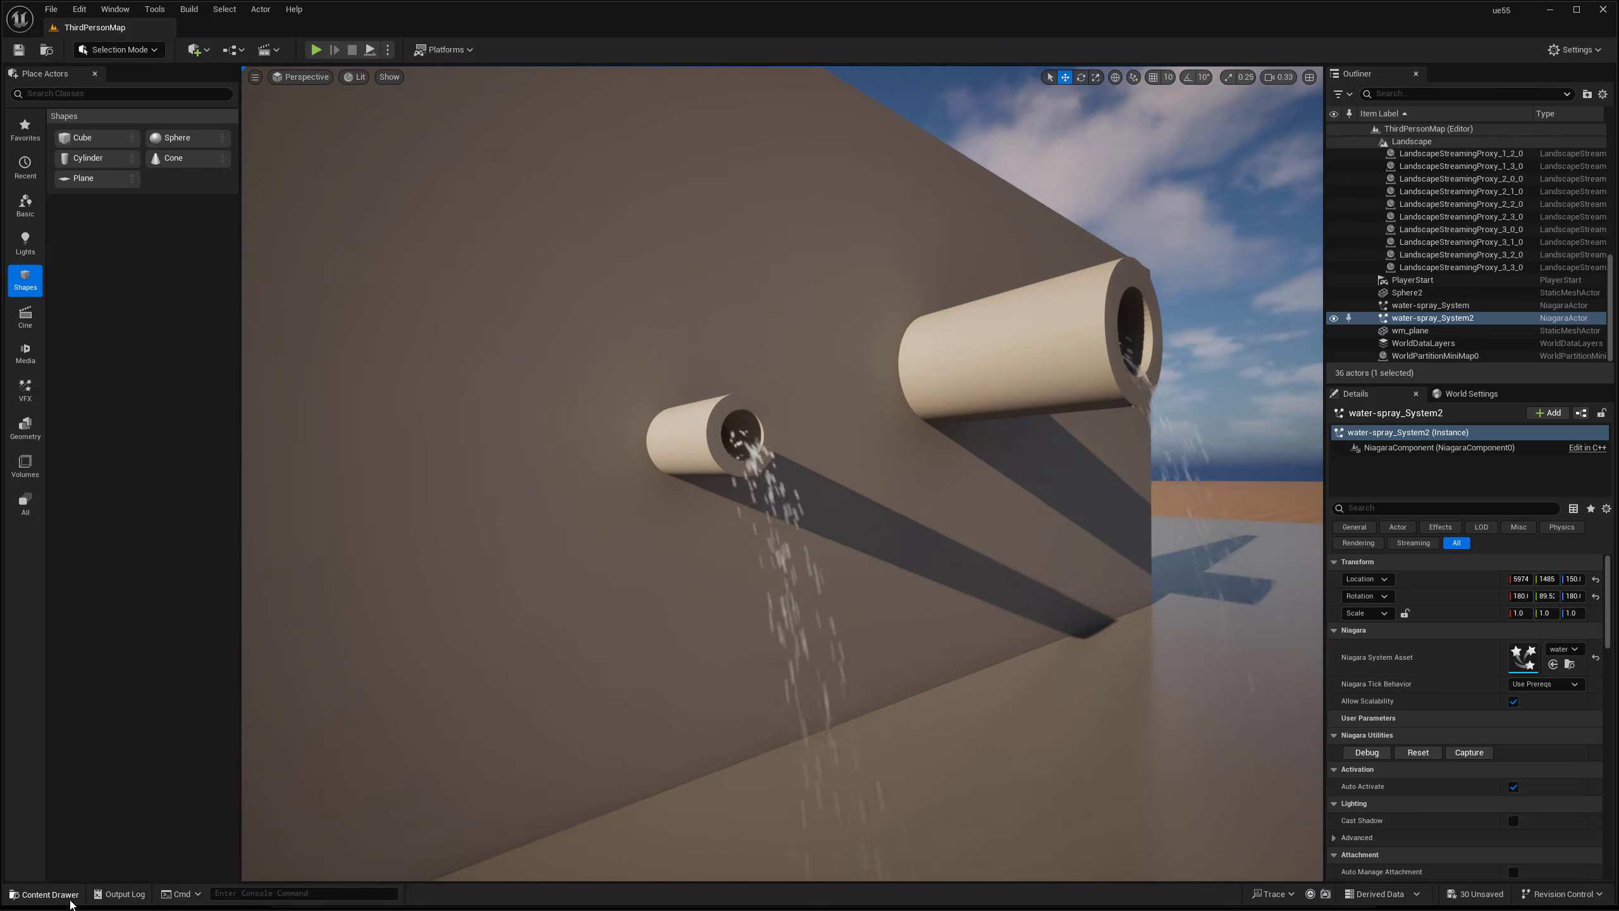
Open the water spray system and try Cylinder as the Shape Location's Shape Primitive.
left_click(68, 895)
double_click(221, 757)
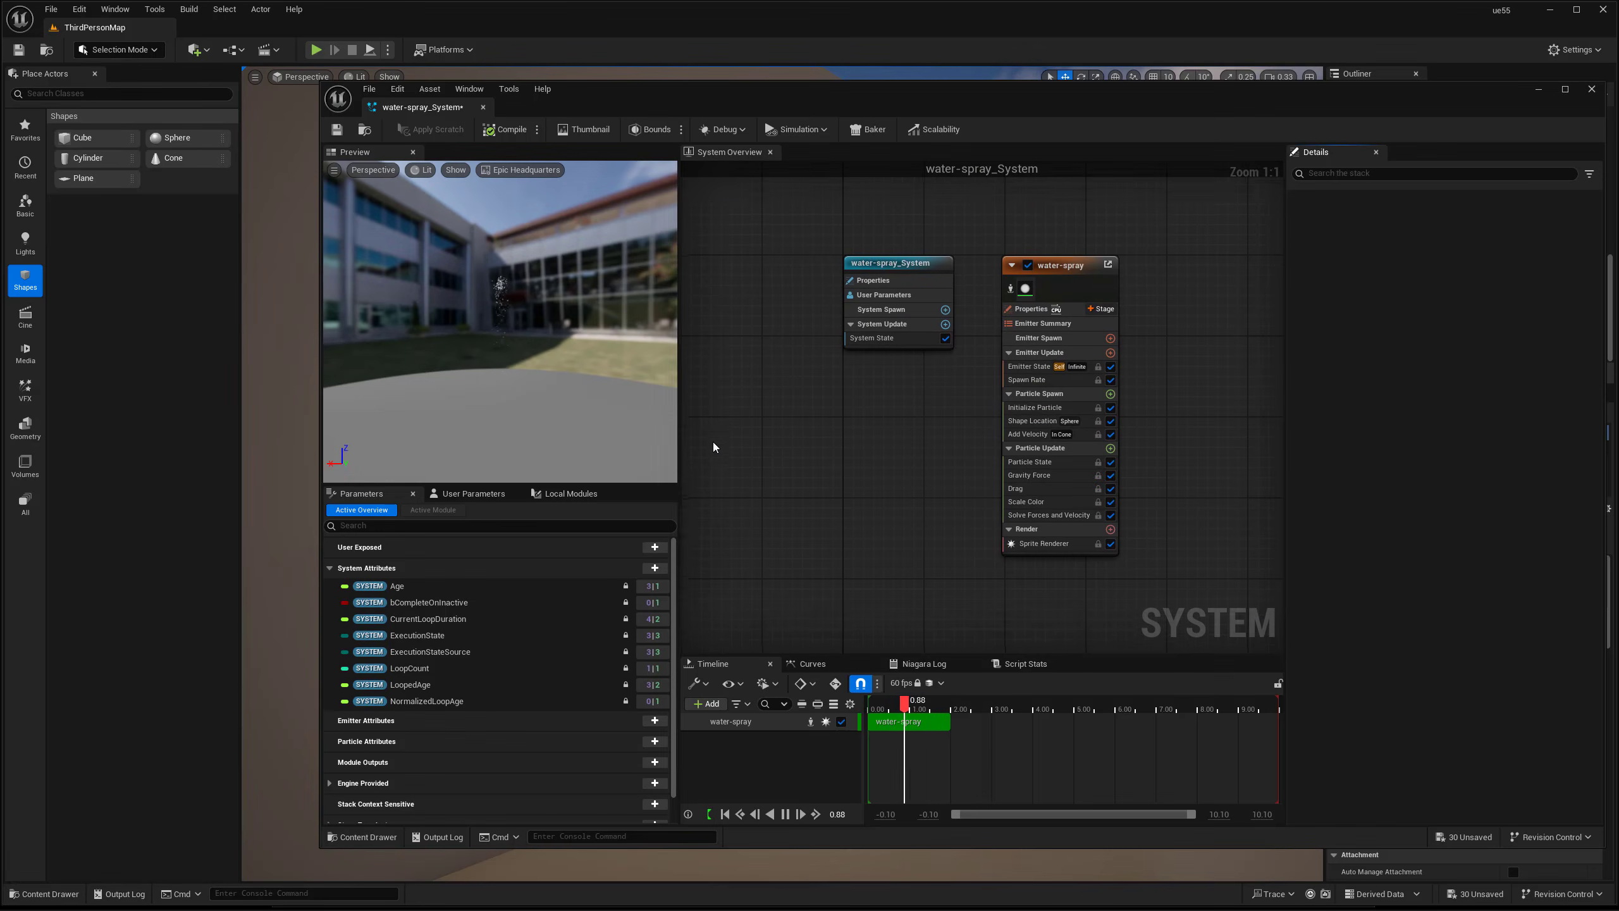
left_click_drag(504, 291, 519, 281)
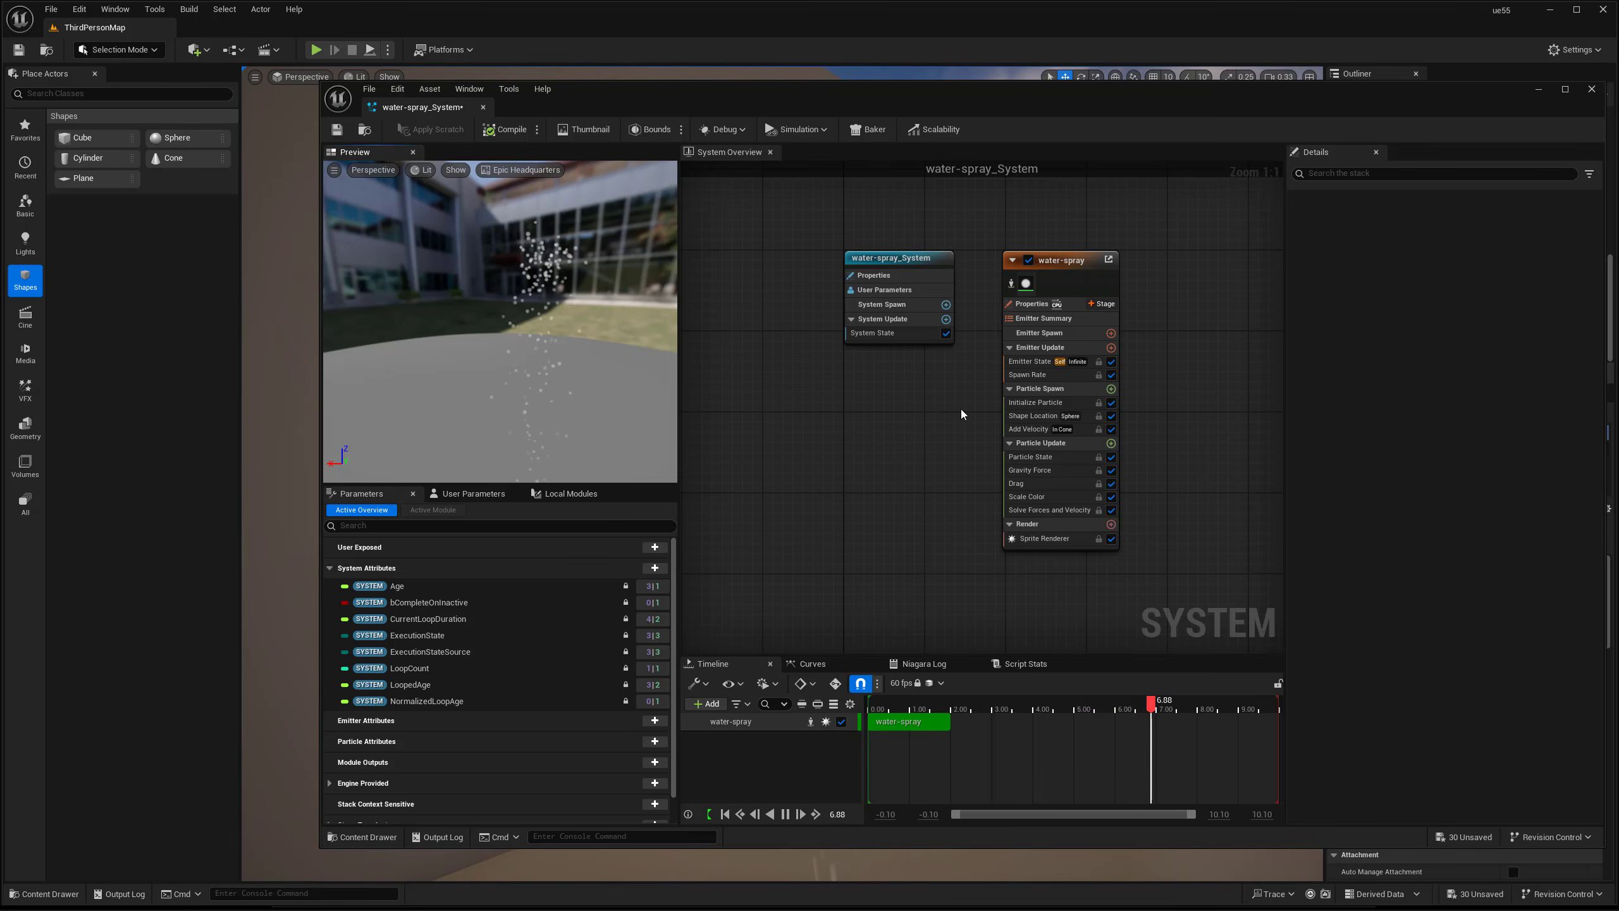
left_click(1037, 415)
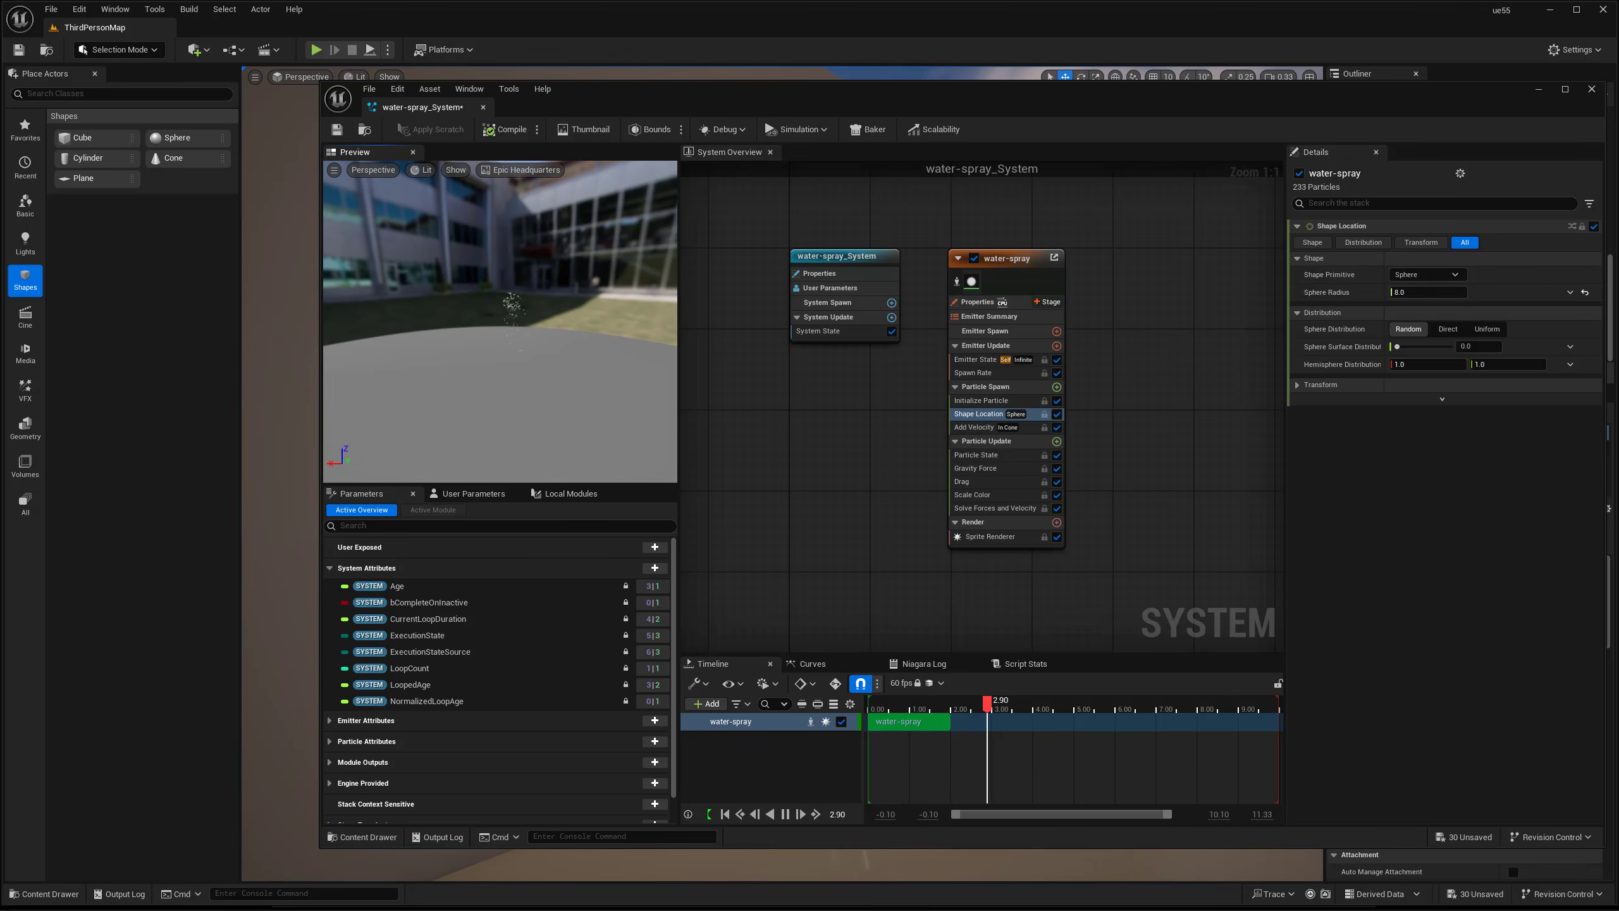
left_click(1424, 275)
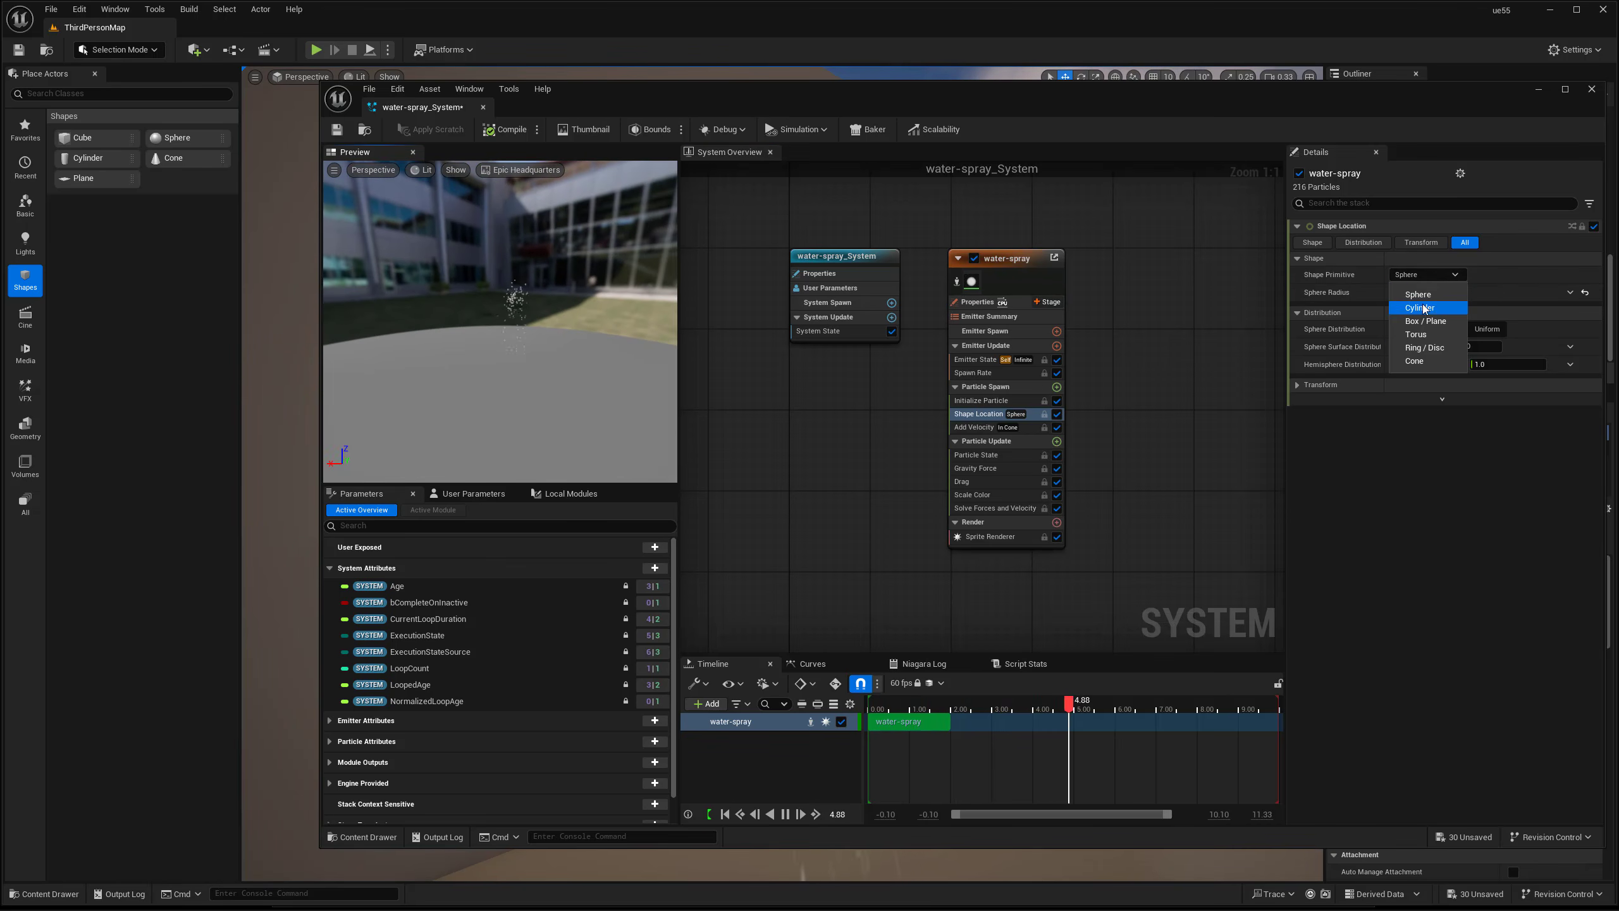
left_click(1421, 306)
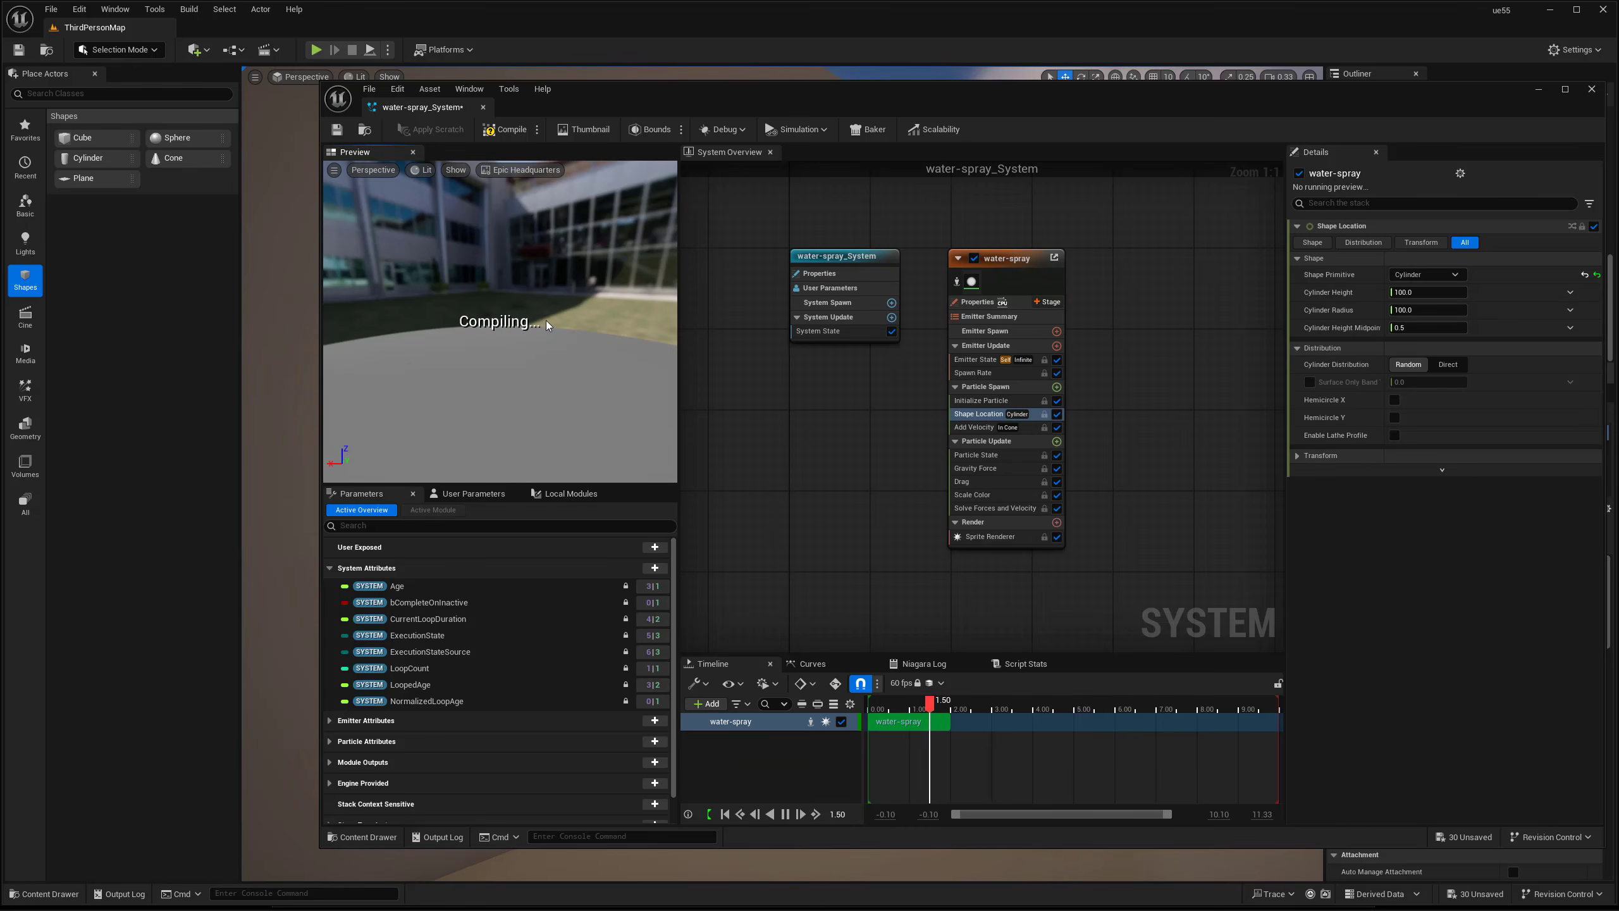
Try Box / Plane as the Shape Primitive, with Box Size about 19.6 in X and 15.3 in Y.
left_click(1439, 279)
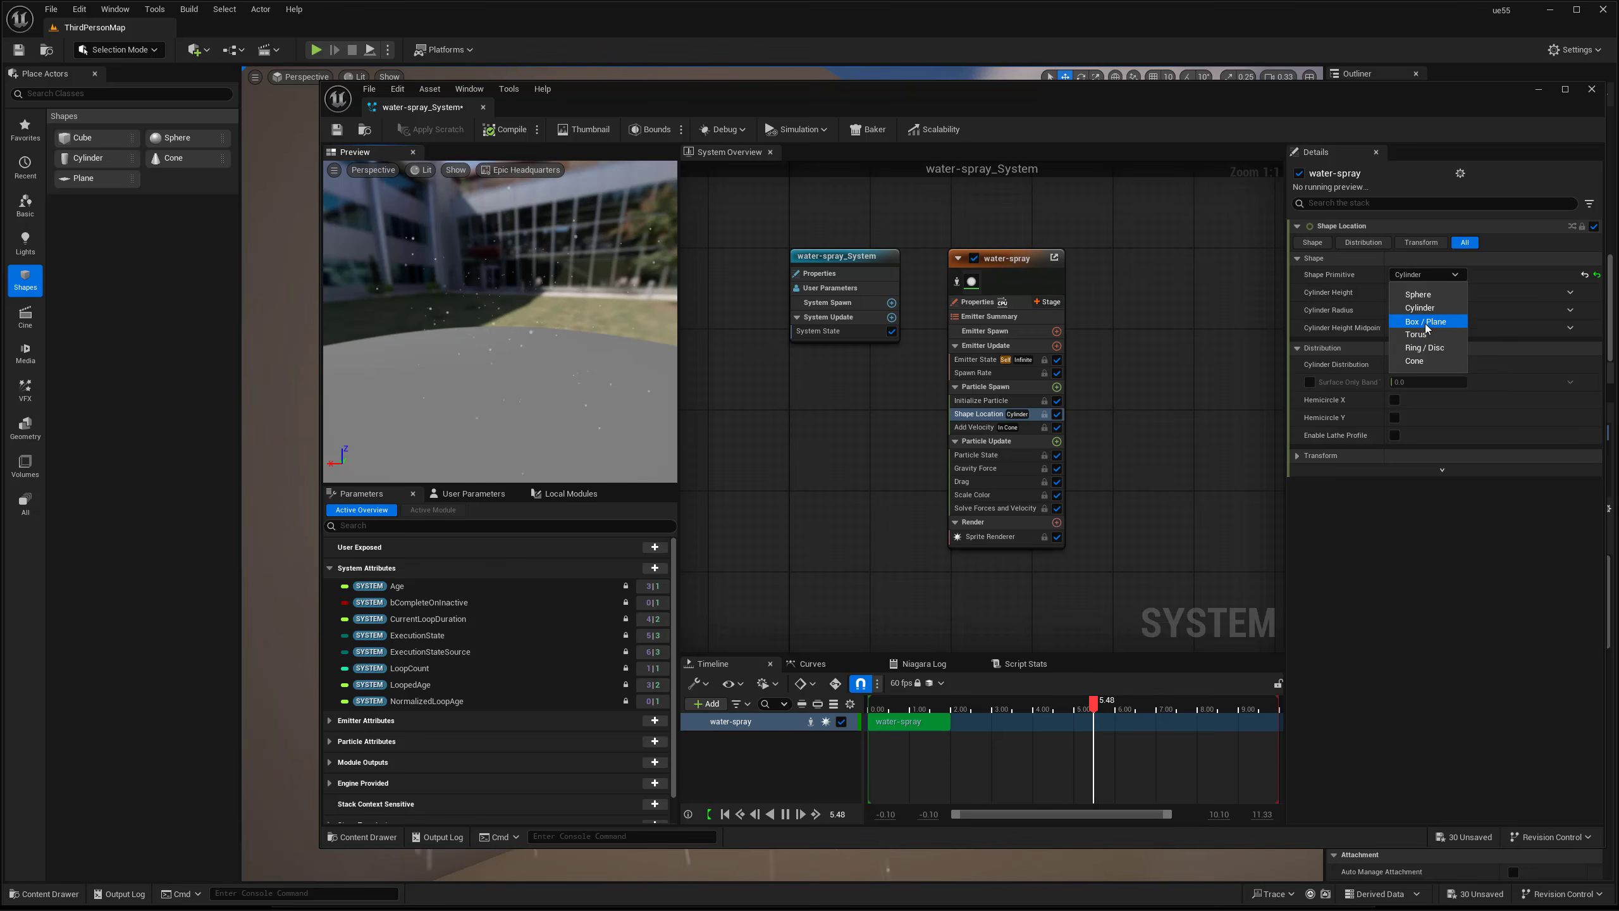
left_click(1426, 321)
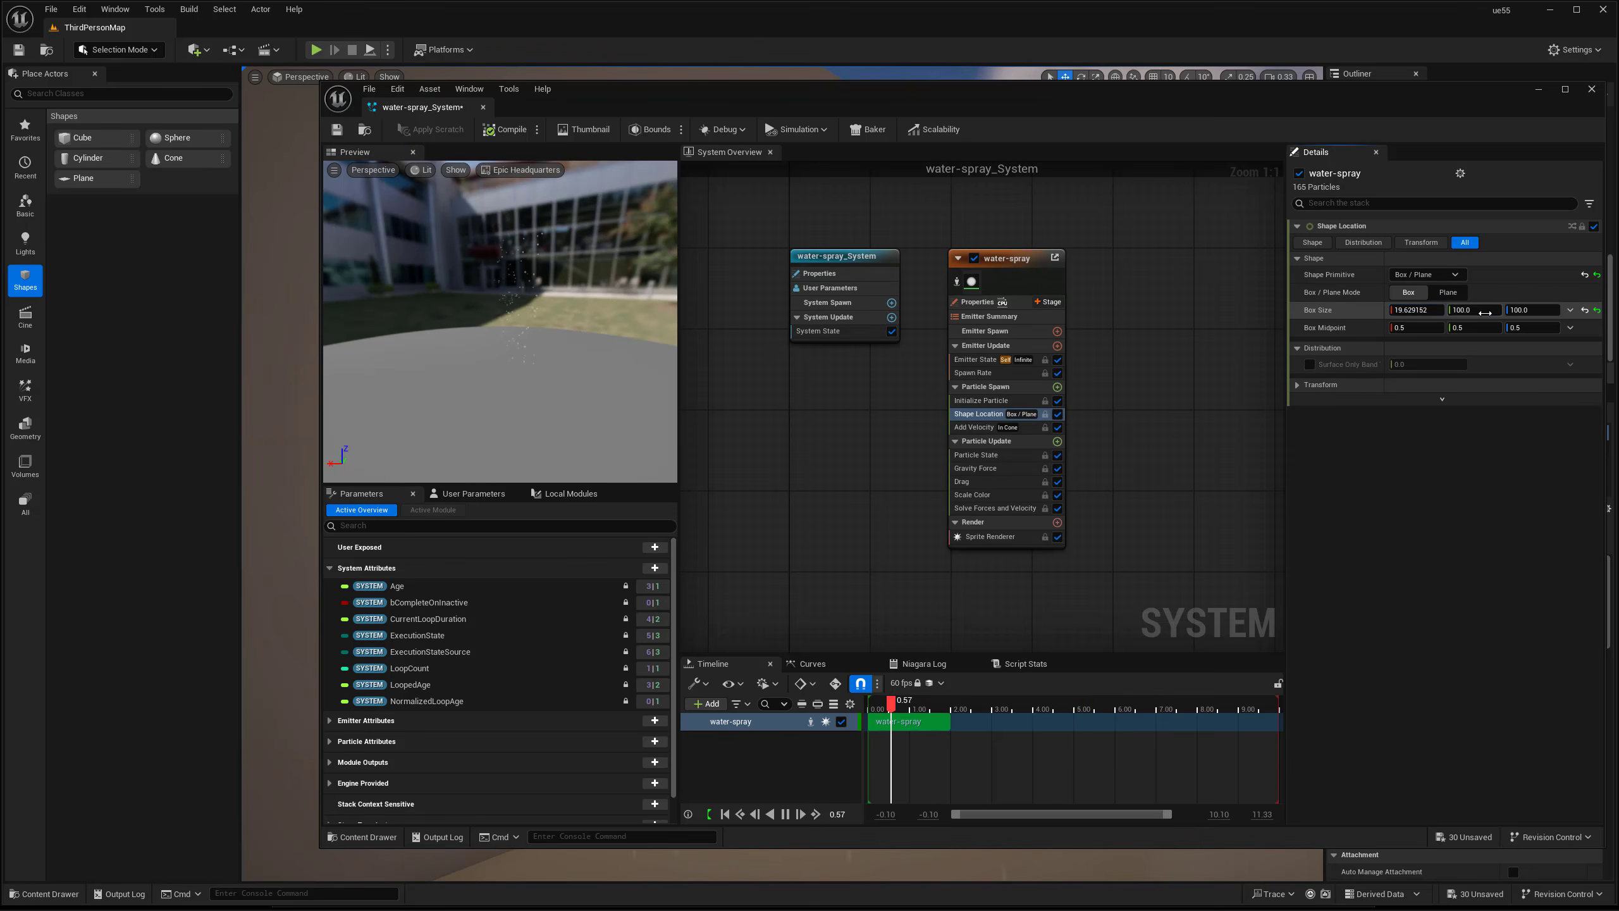
left_click_drag(484, 331, 625, 414)
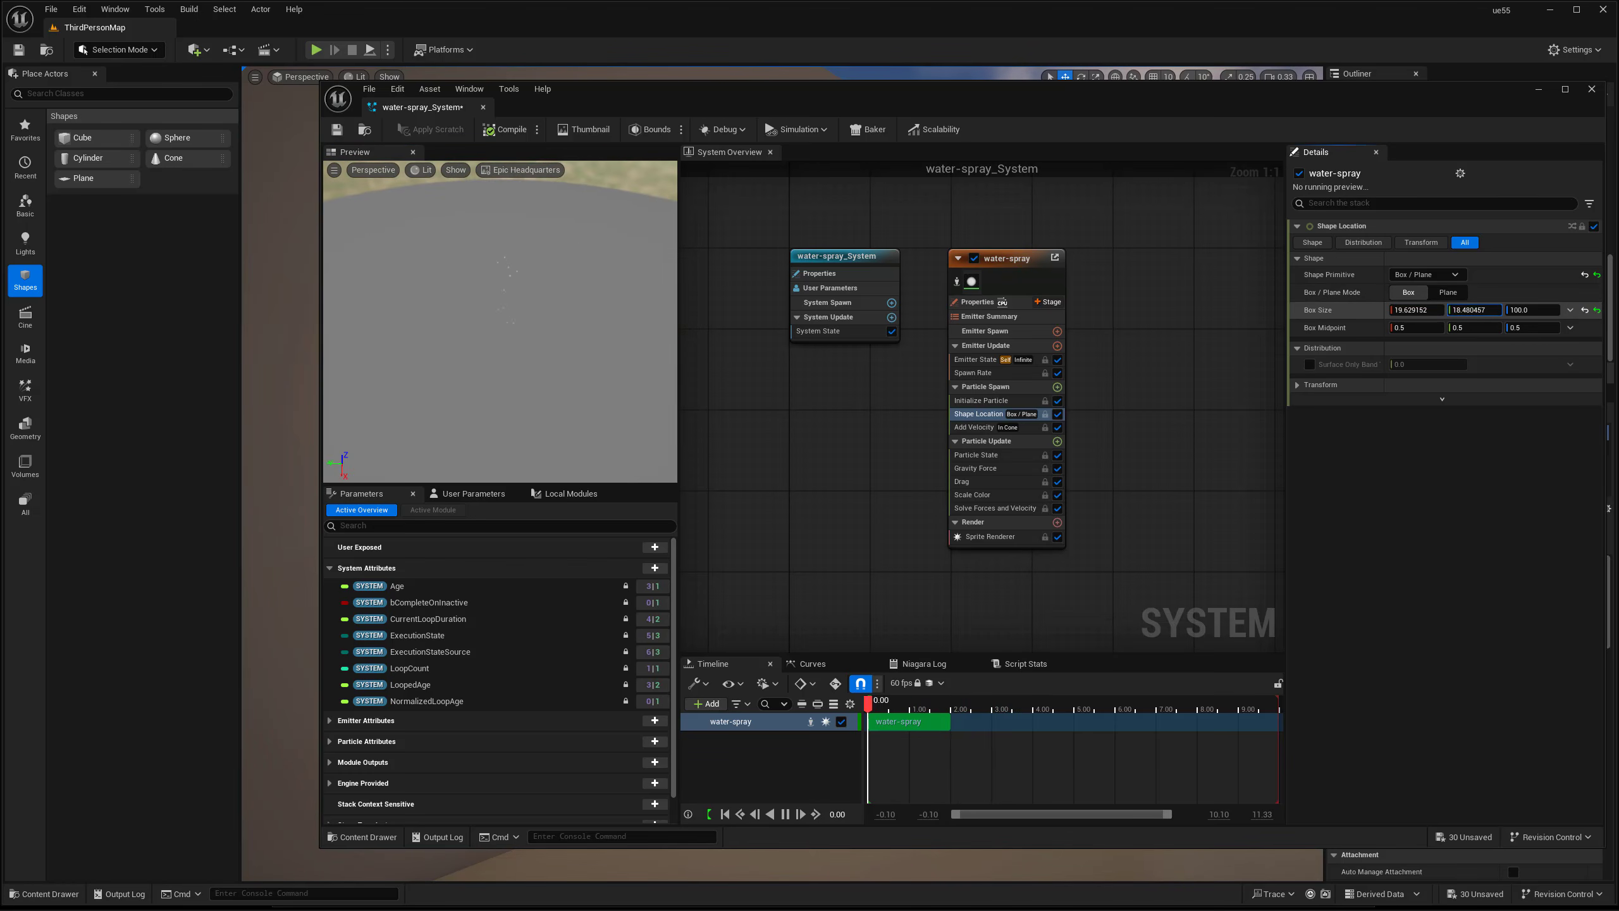
left_click_drag(489, 316, 486, 293)
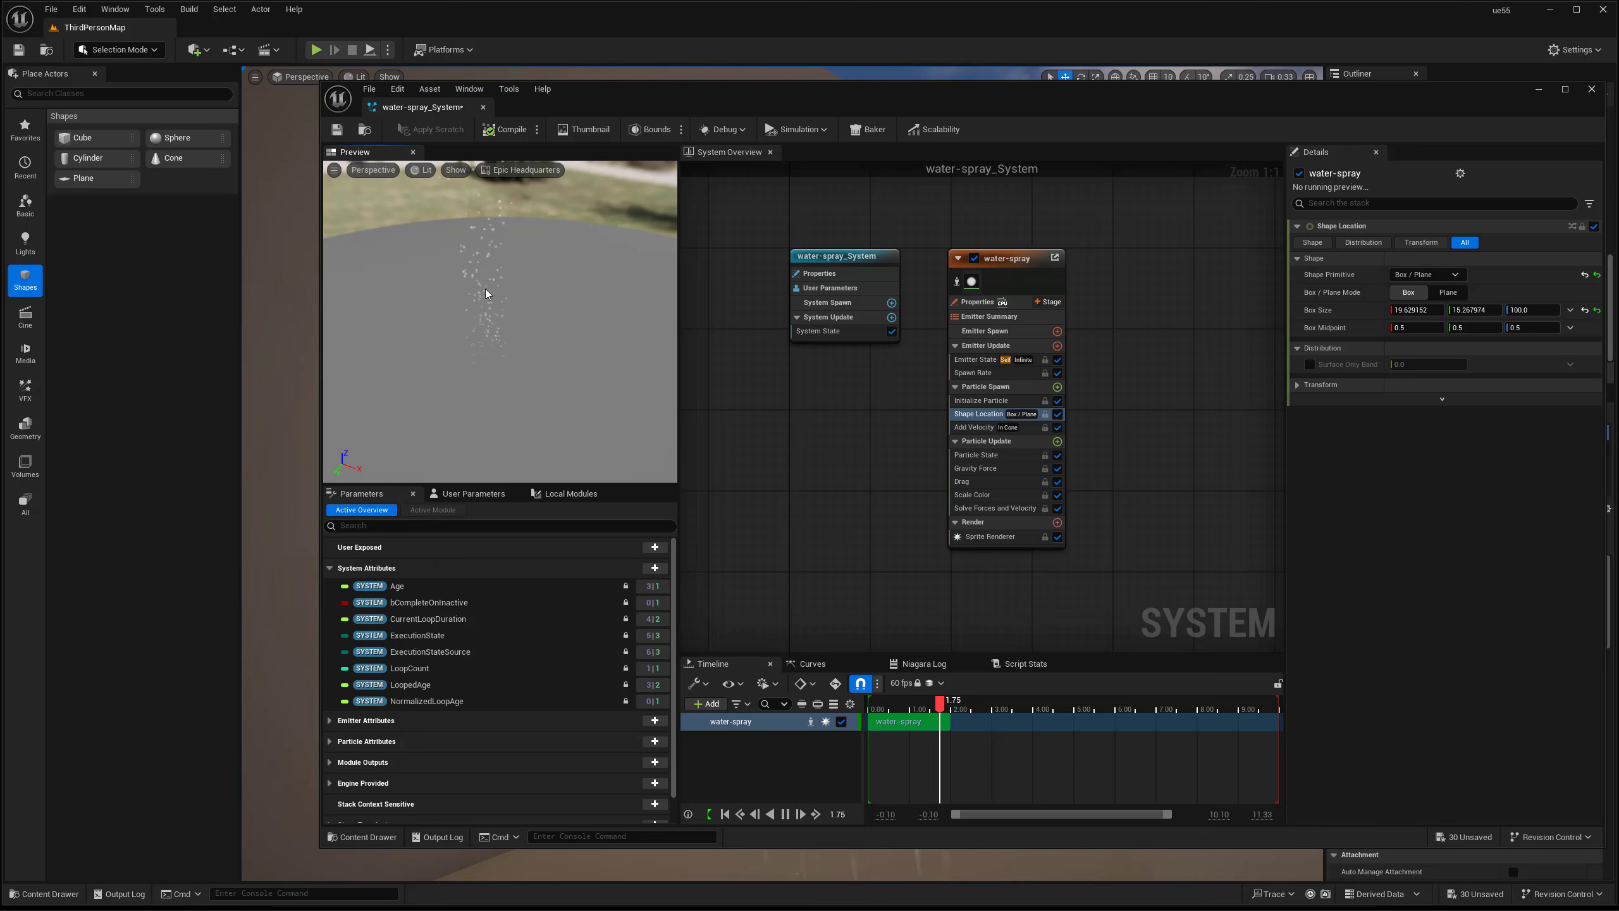
left_click_drag(474, 357, 465, 337)
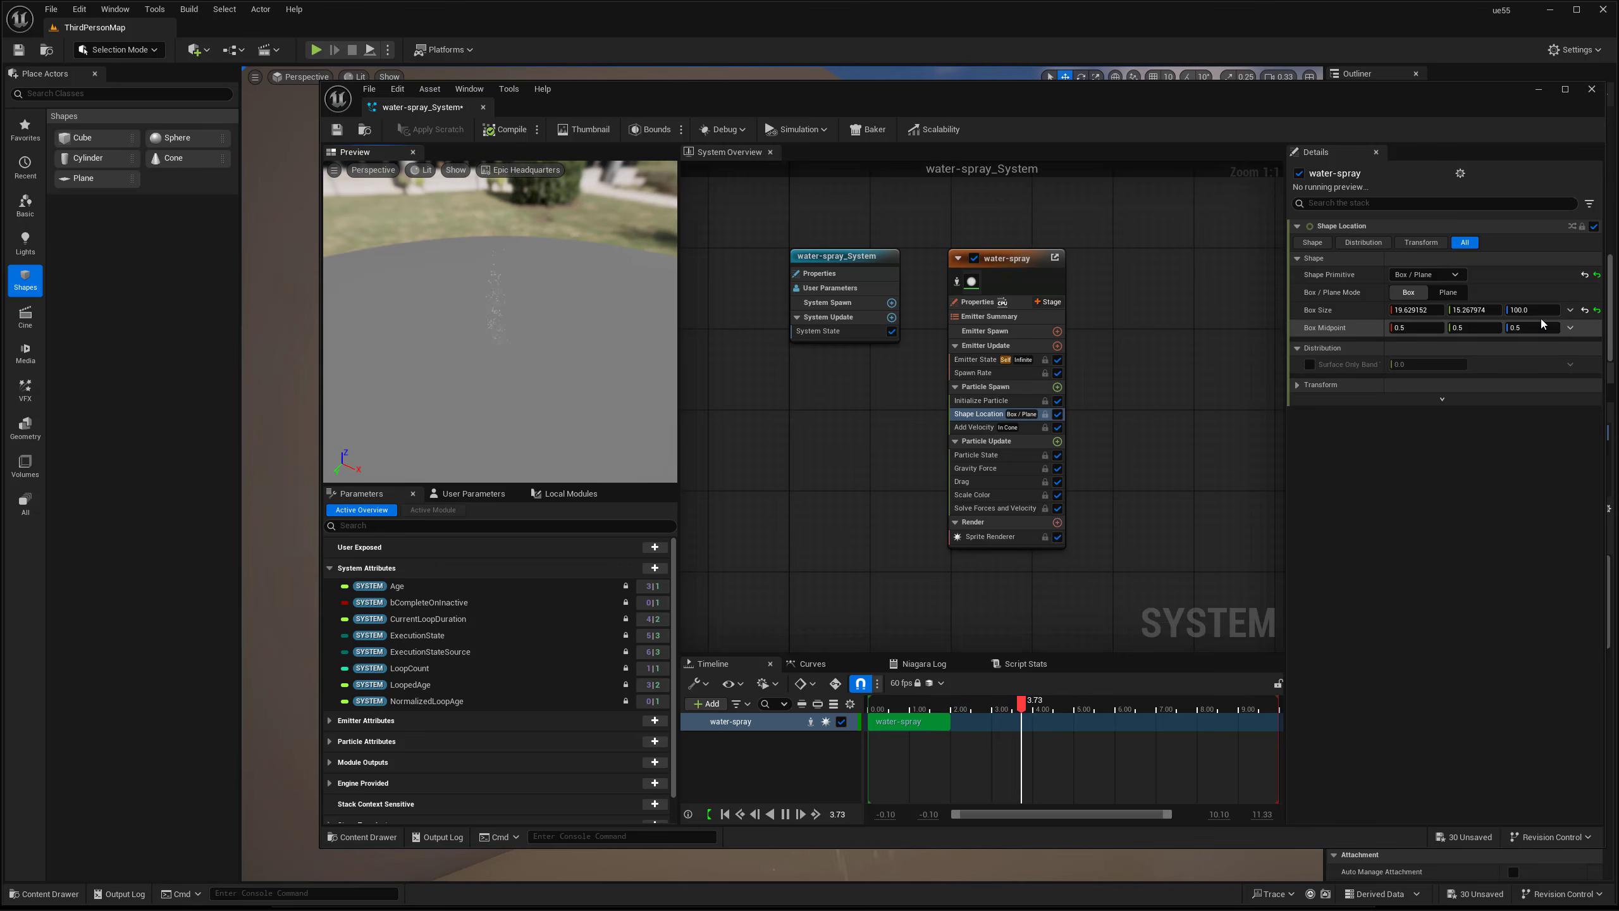
Undo the box's Y size change and reduce its Z size to about 31.5.
key("ctrl+z")
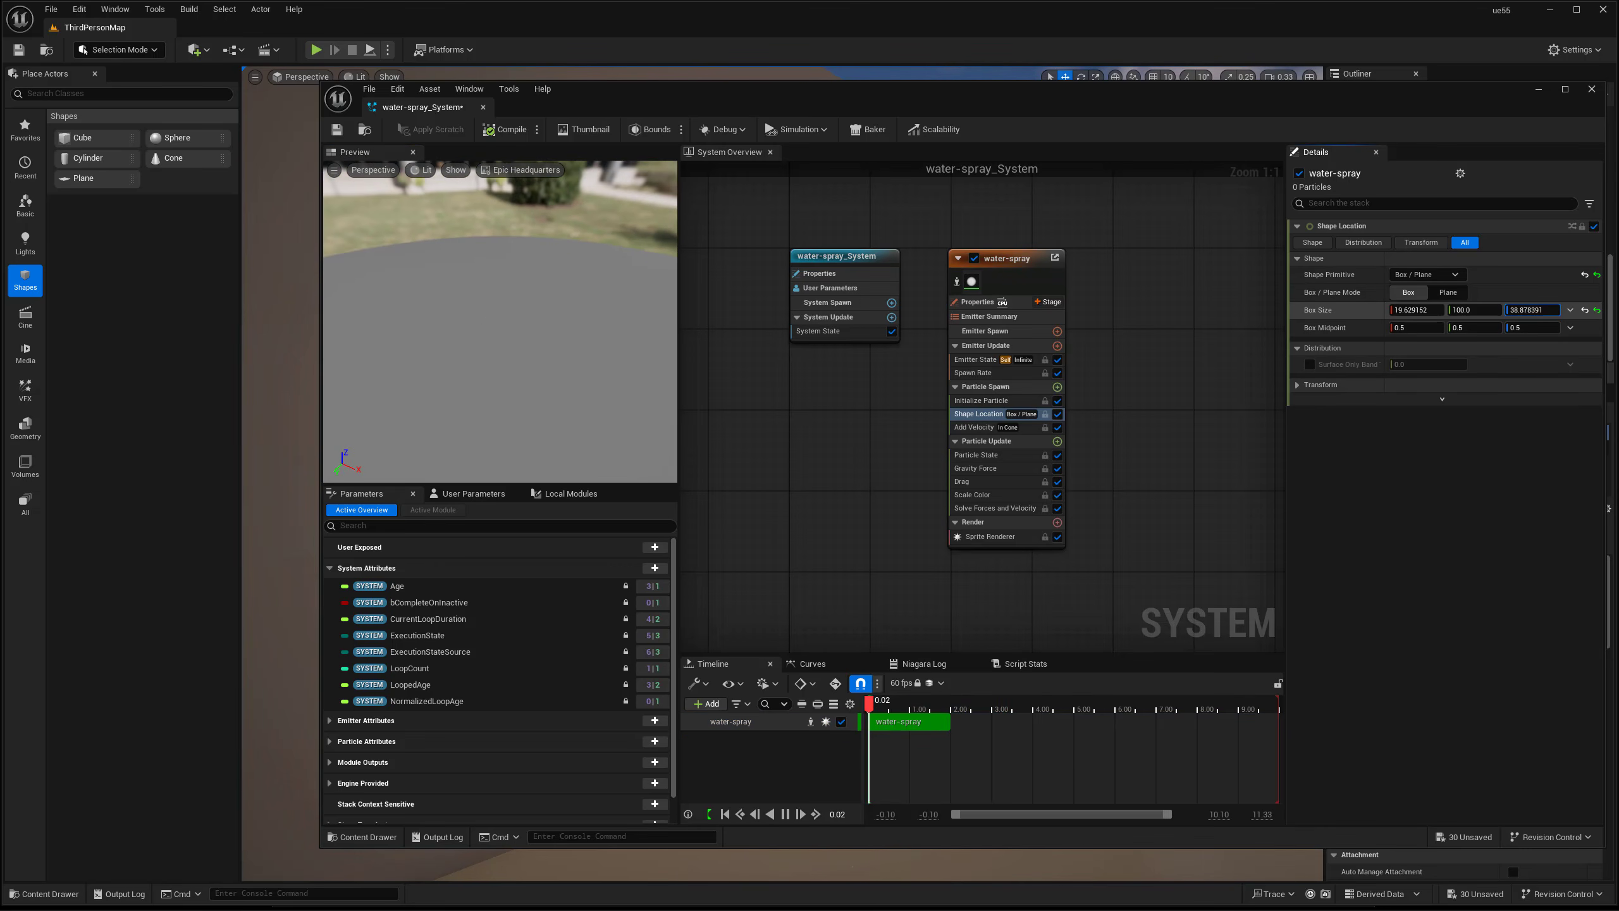
left_click_drag(1530, 310, 1522, 310)
left_click_drag(529, 307, 669, 288)
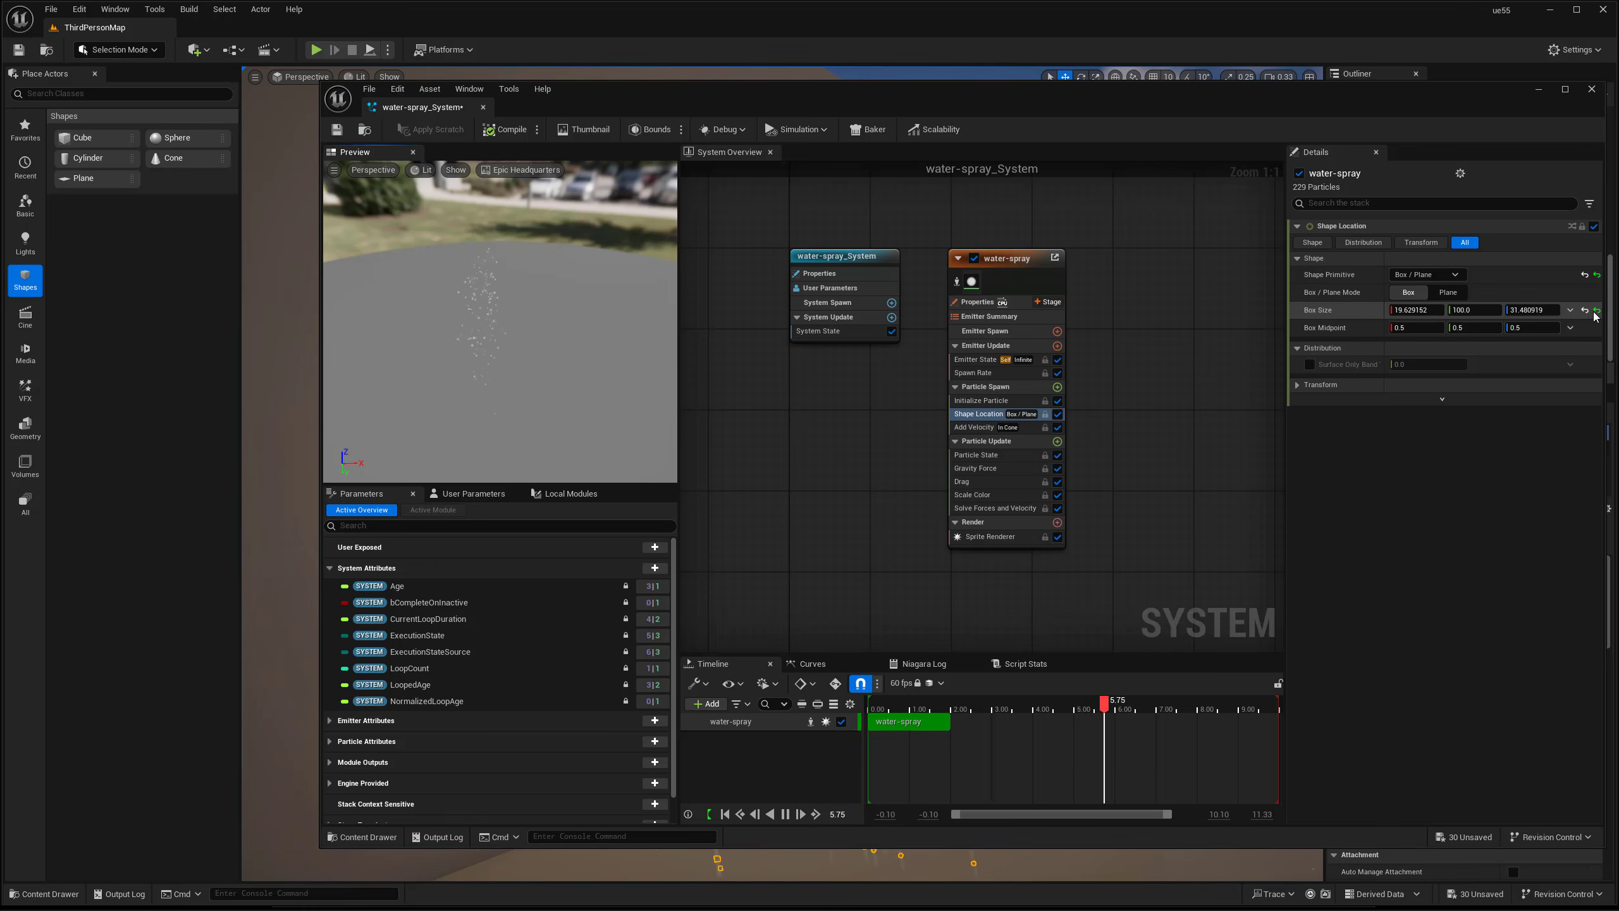
Reset Box Size to its default, close the water spray system and check the box-shaped spray in the level.
left_click(1585, 310)
left_click_drag(612, 217, 635, 212)
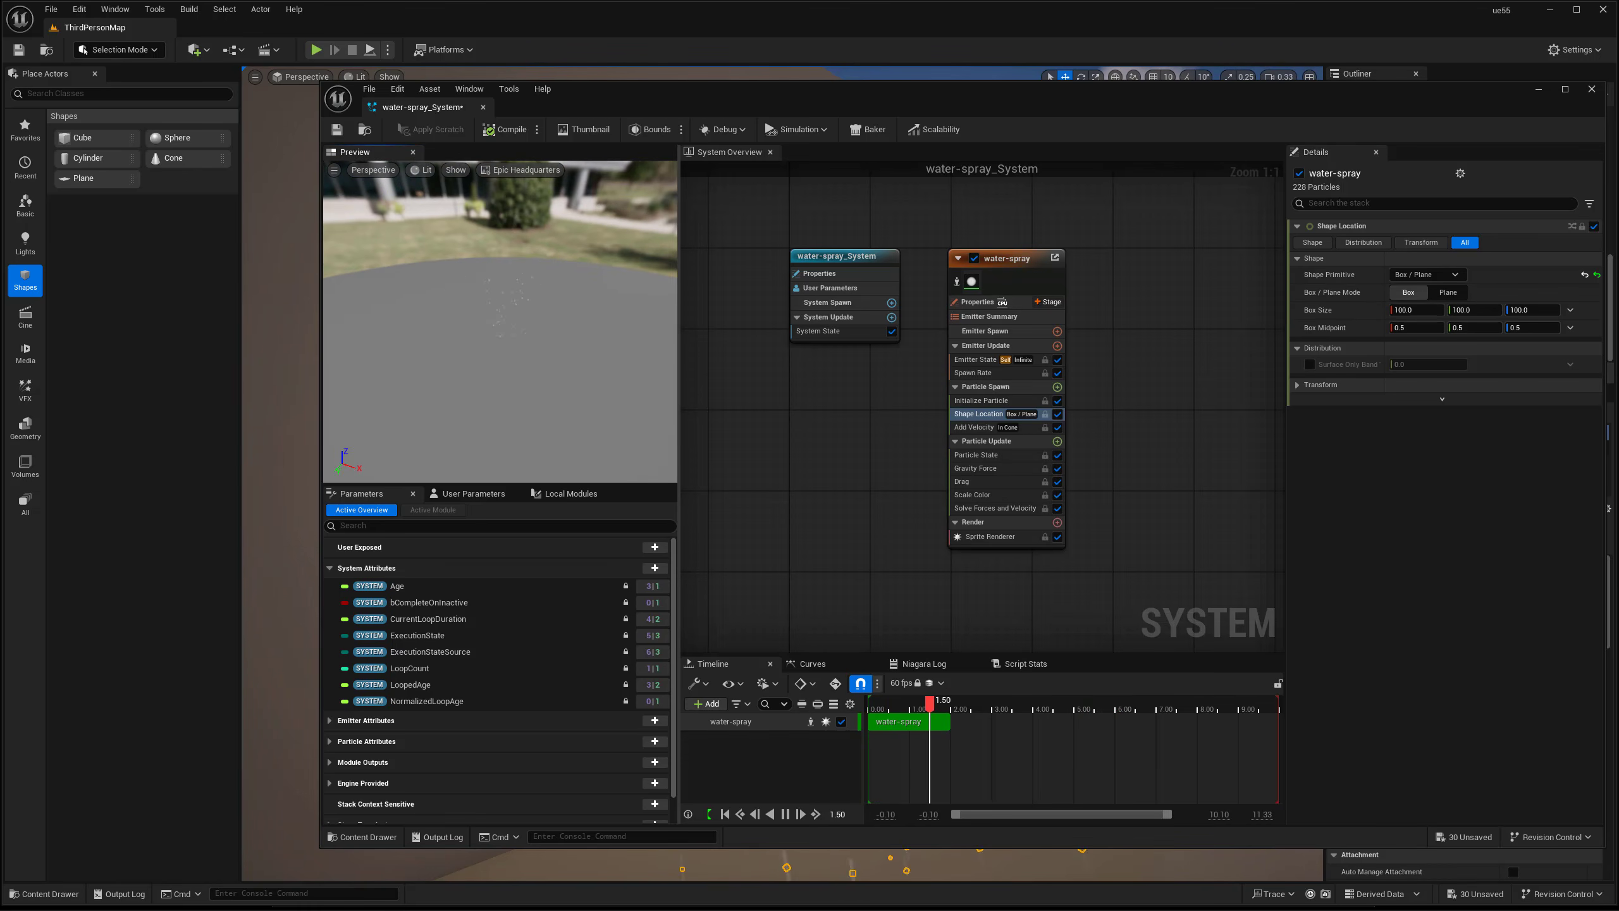
key("ctrl+z")
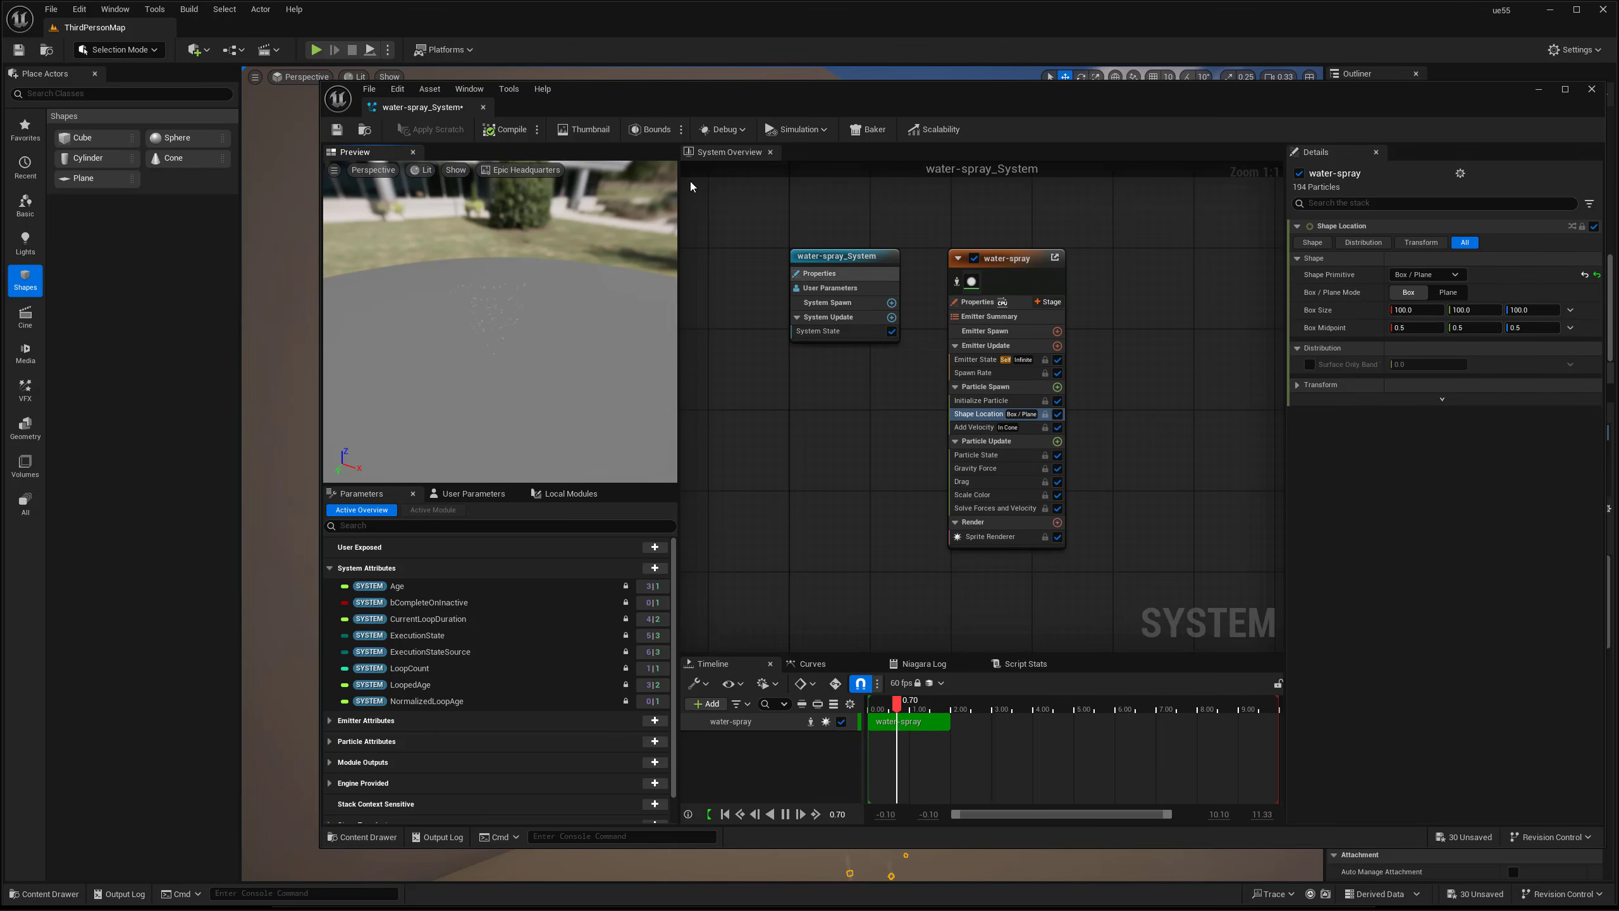
left_click_drag(490, 111, 493, 109)
right_click_drag(791, 338, 715, 382)
key("g")
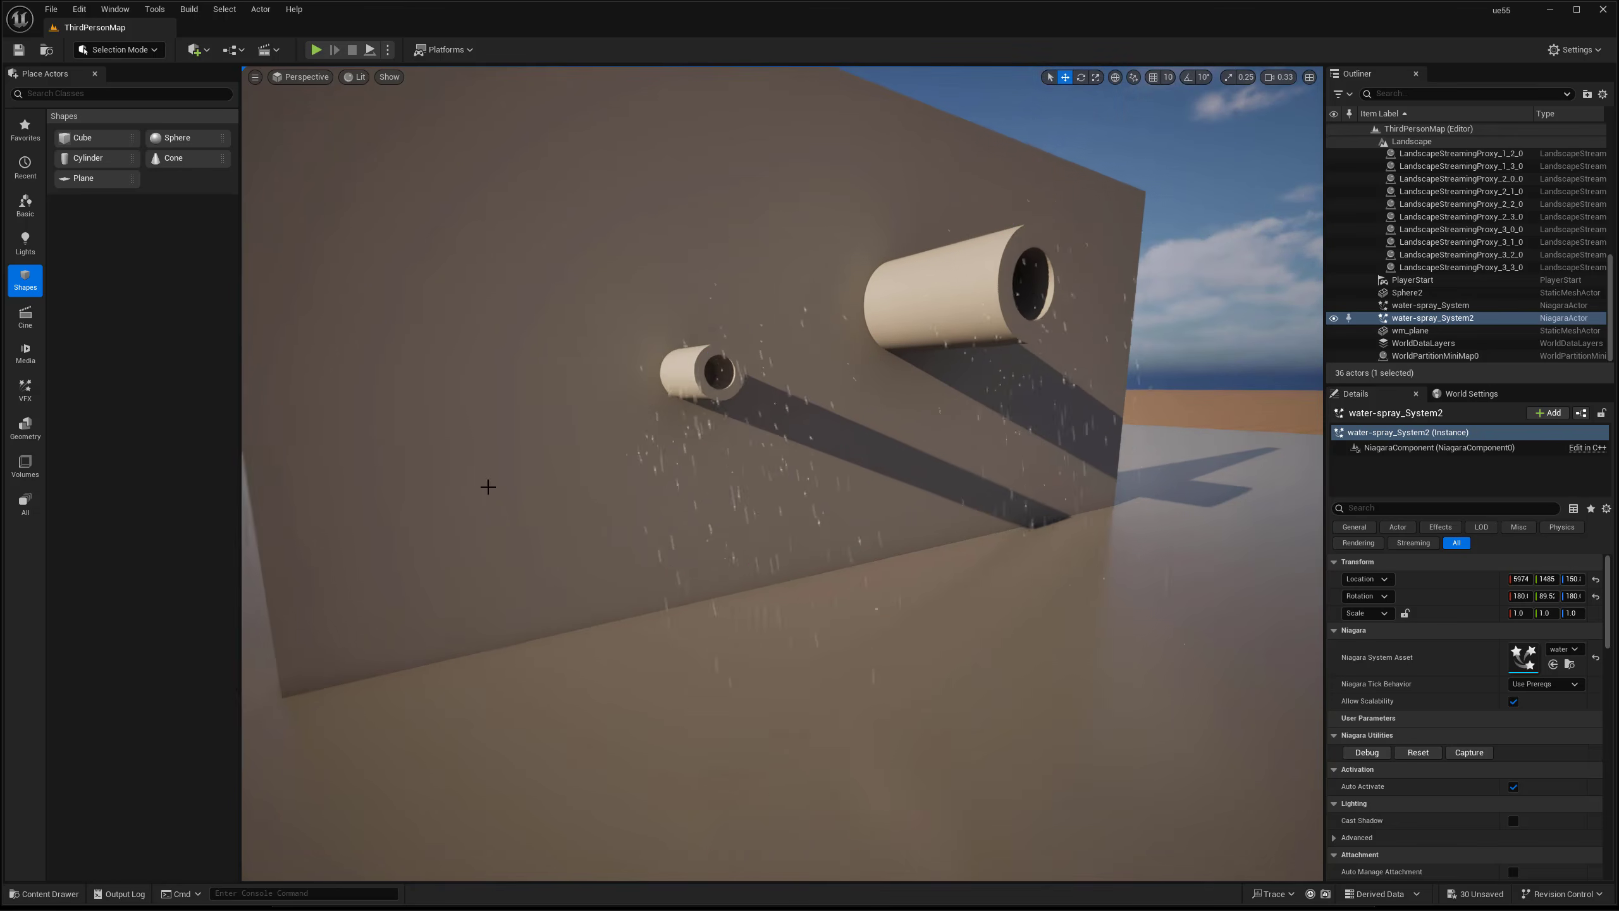
Reopen the water spray system and set Shape Location's Shape Primitive to Sphere.
left_click(46, 893)
double_click(231, 752)
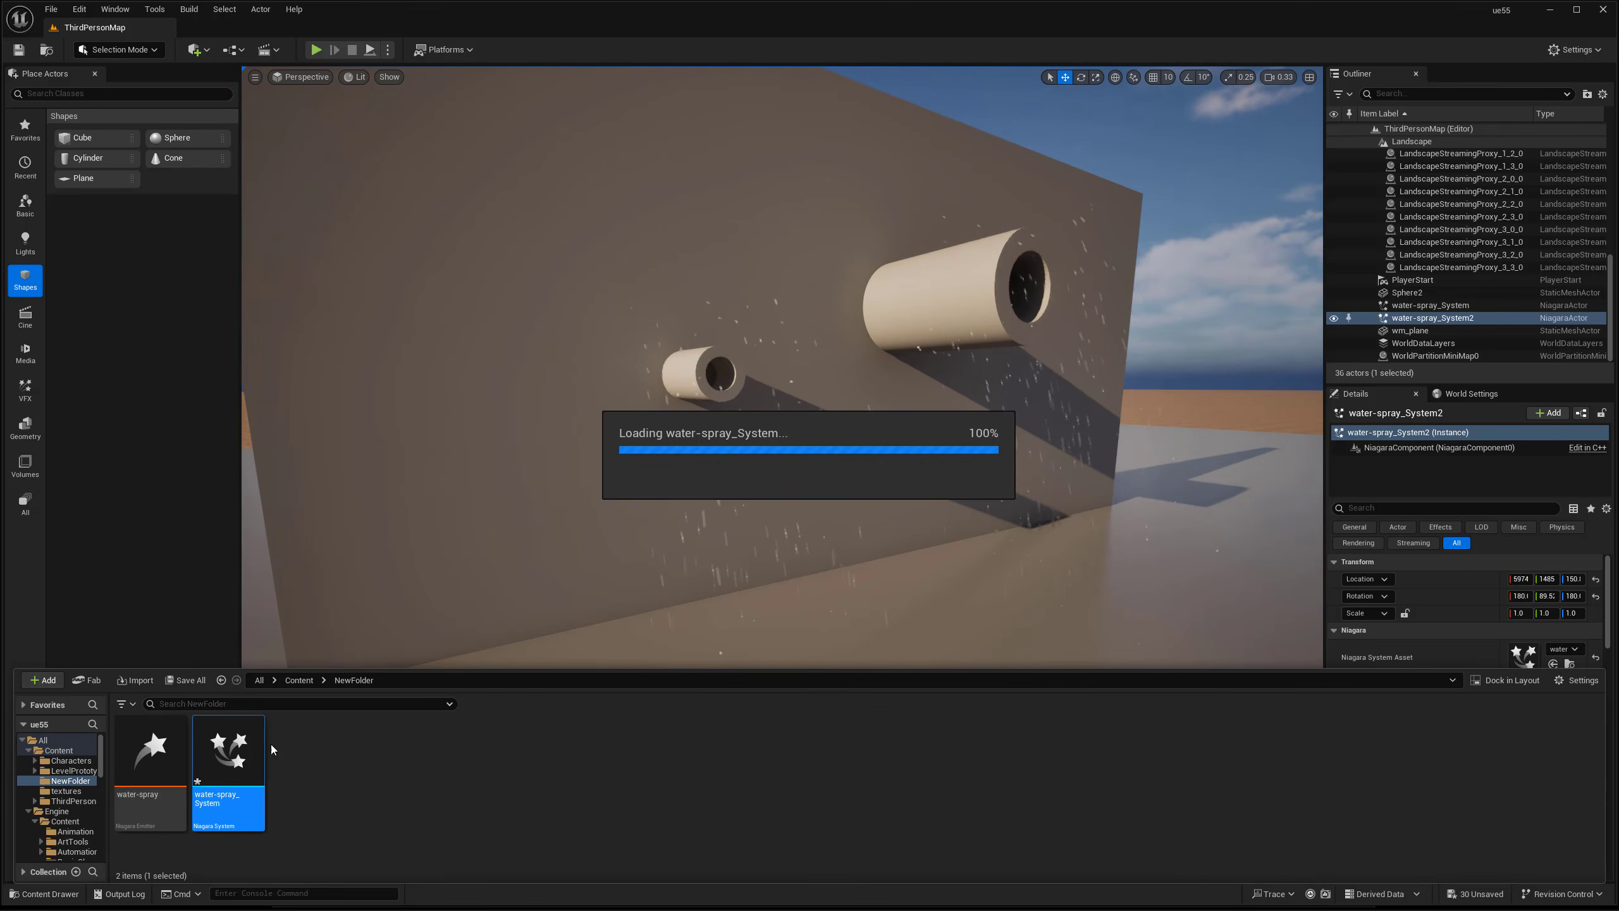
left_click(1064, 408)
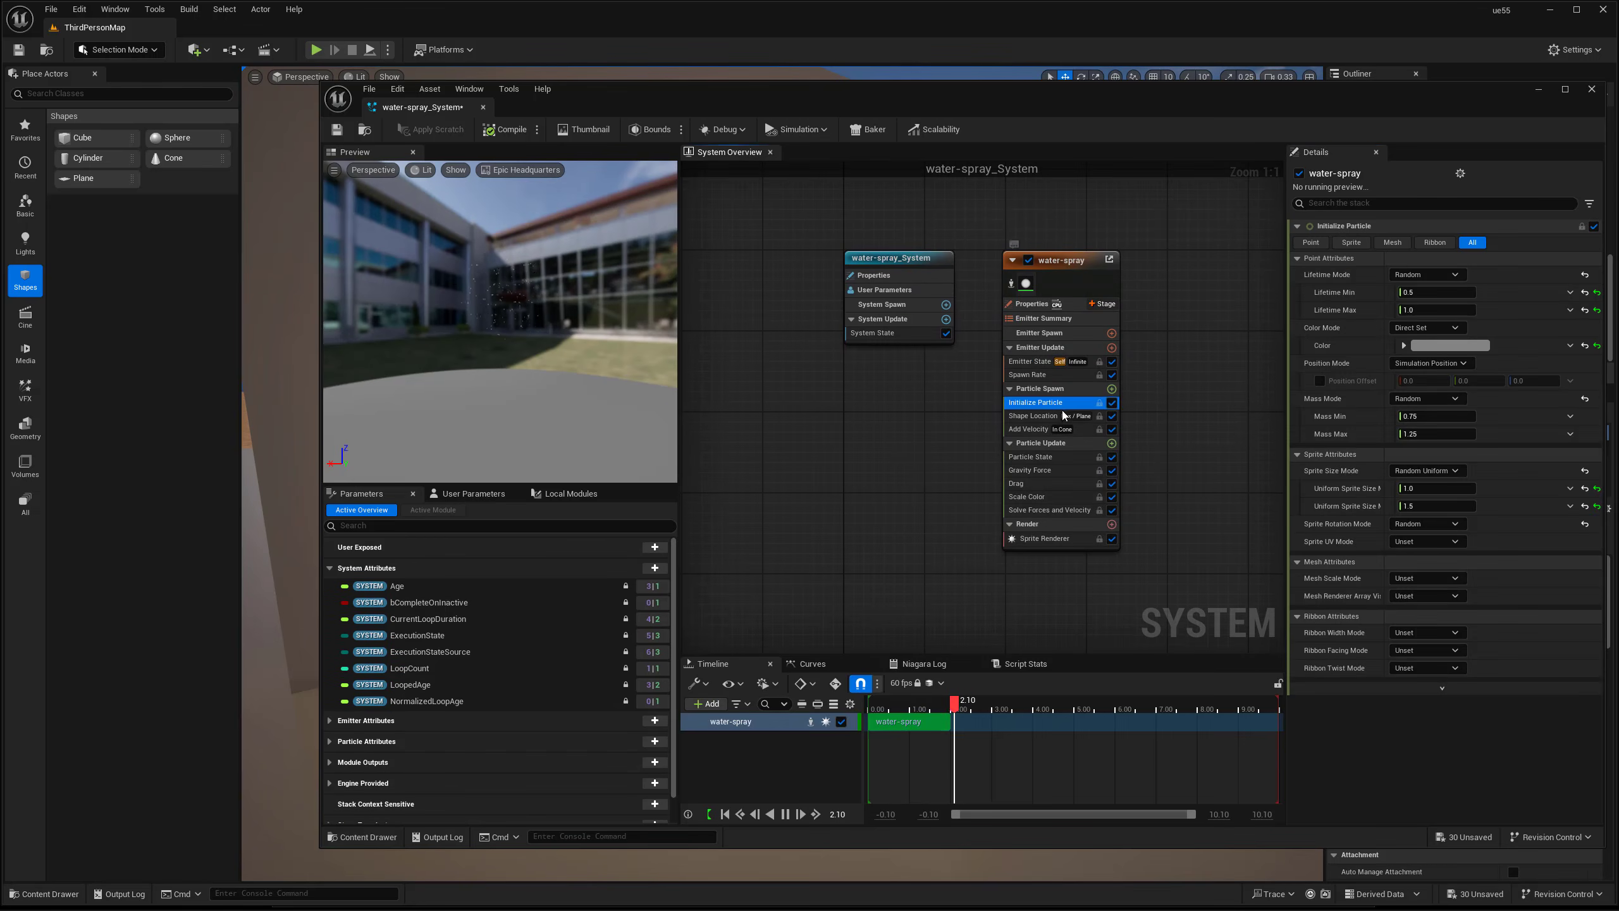
left_click(1052, 416)
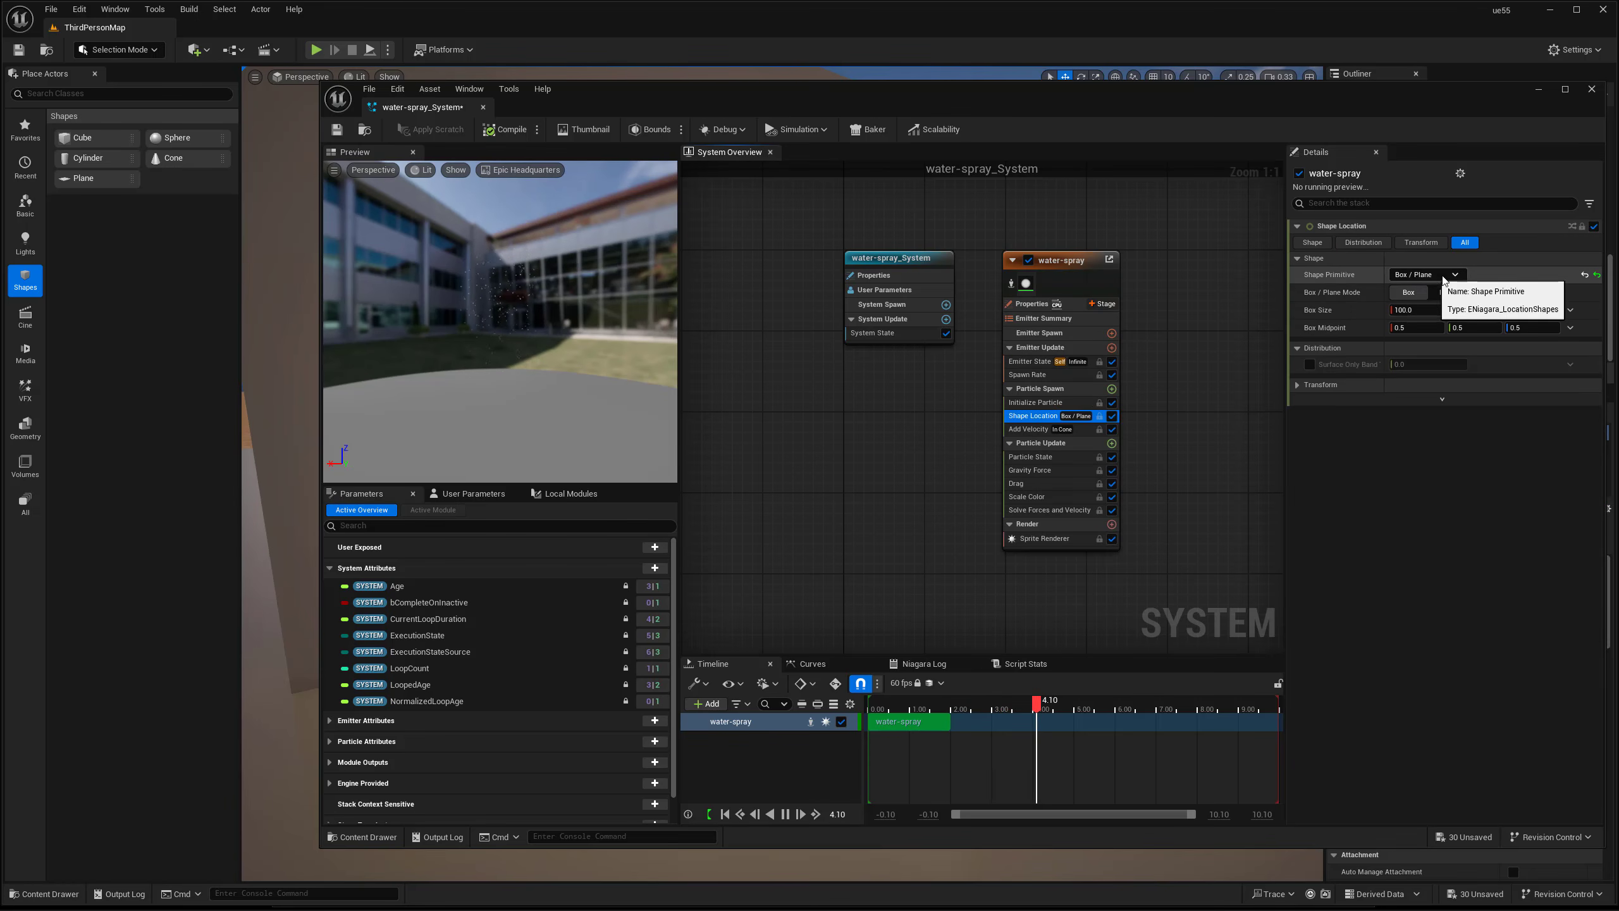
left_click(1422, 277)
left_click(1421, 294)
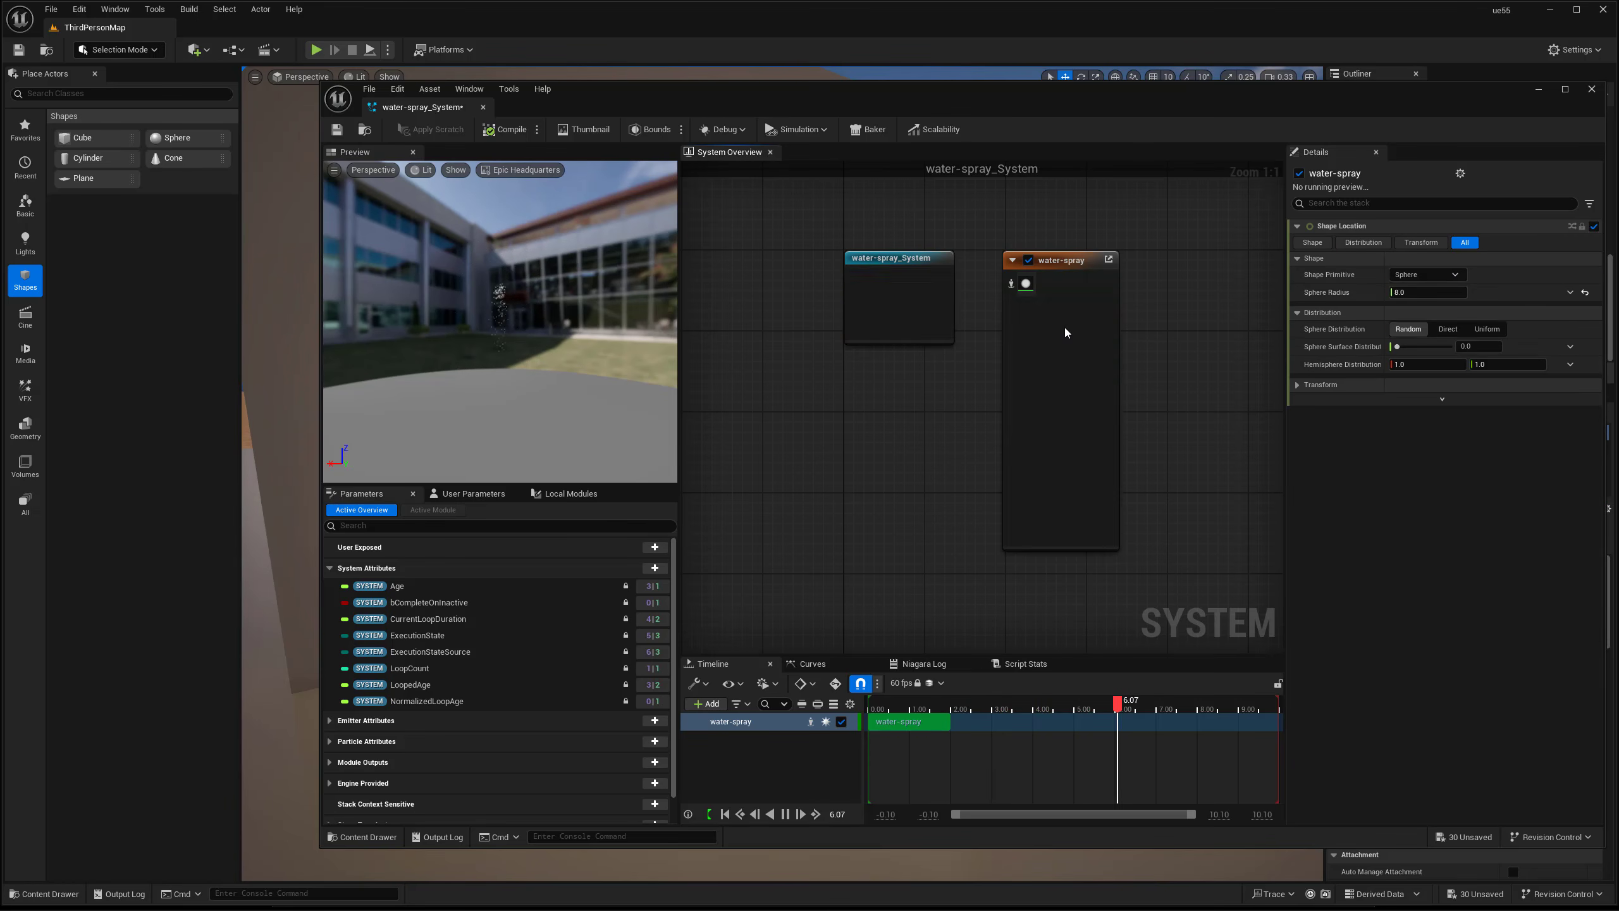
Set Shape Location's Sphere Radius to 4 and close the water spray system.
left_click(1442, 291)
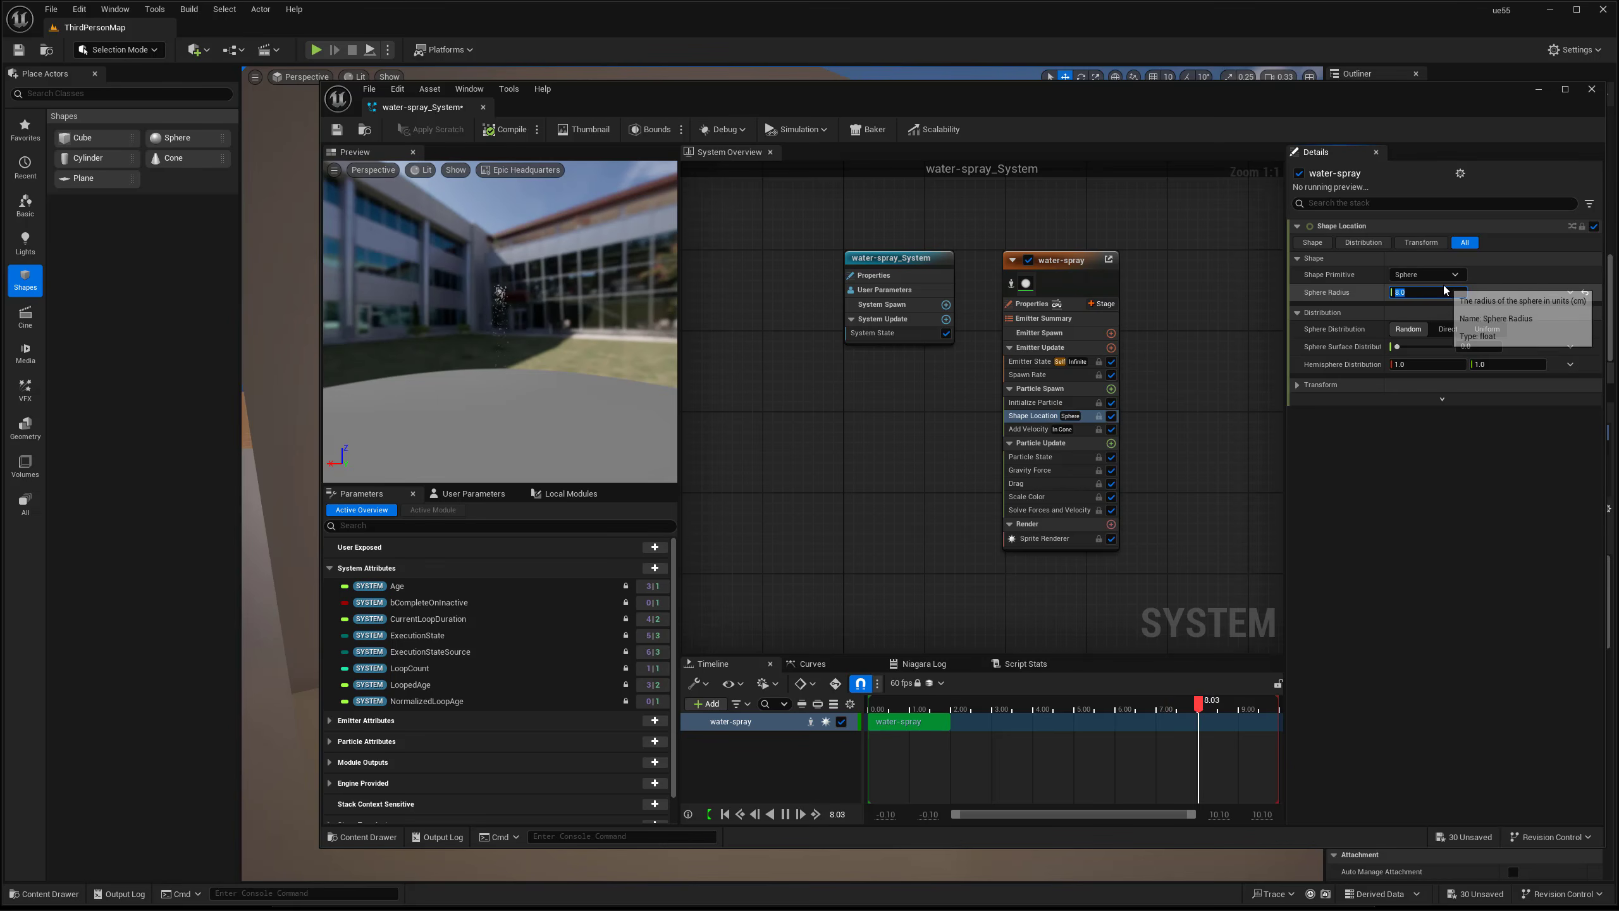
type("4")
key("Return")
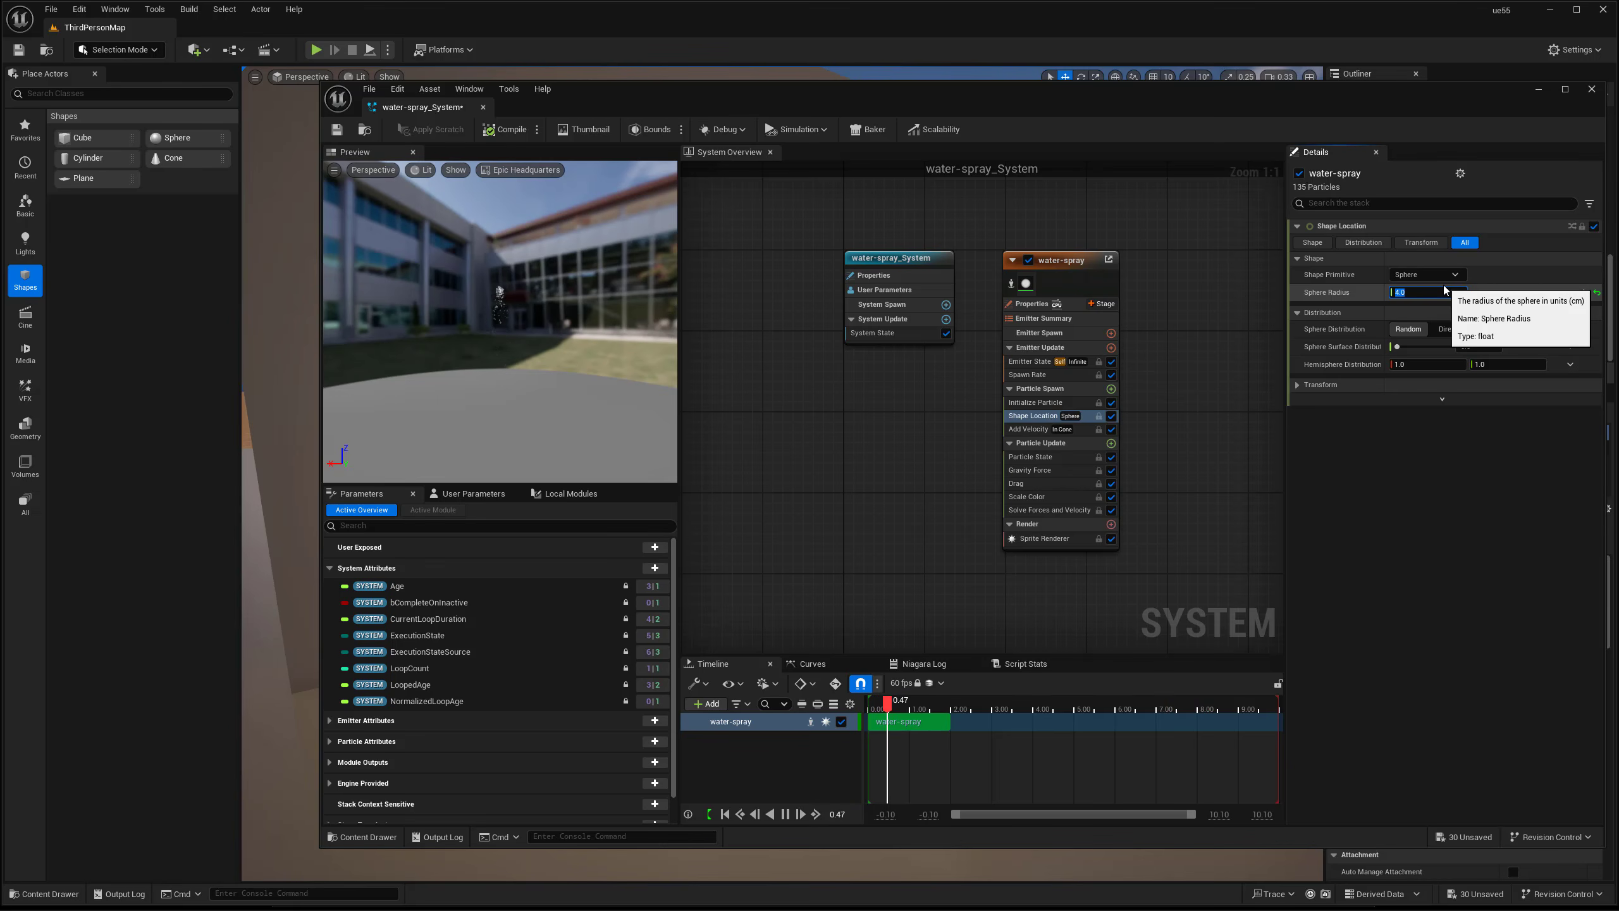
left_click(483, 107)
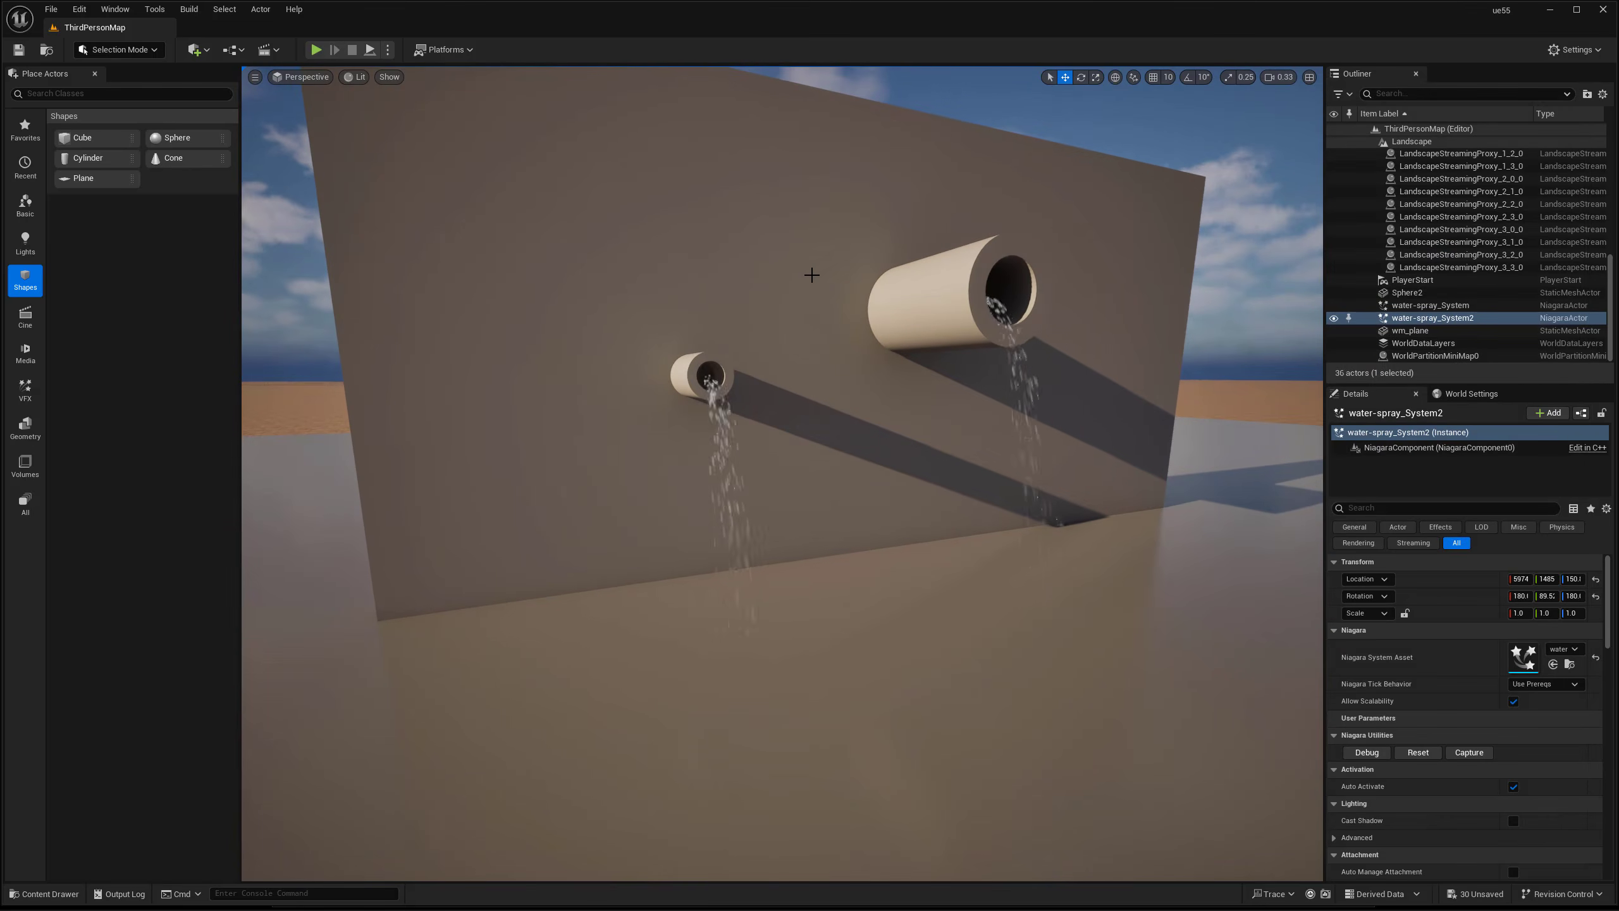
Lower the small pipe's water spray slightly inside its opening and view the flow from both pipes.
mouse_move(711, 388)
right_mouse_down()
mouse_move(784, 383)
mouse_move(816, 355)
mouse_move(823, 498)
mouse_move(898, 443)
mouse_move(861, 411)
mouse_move(743, 388)
right_mouse_up()
key("g")
key("g")
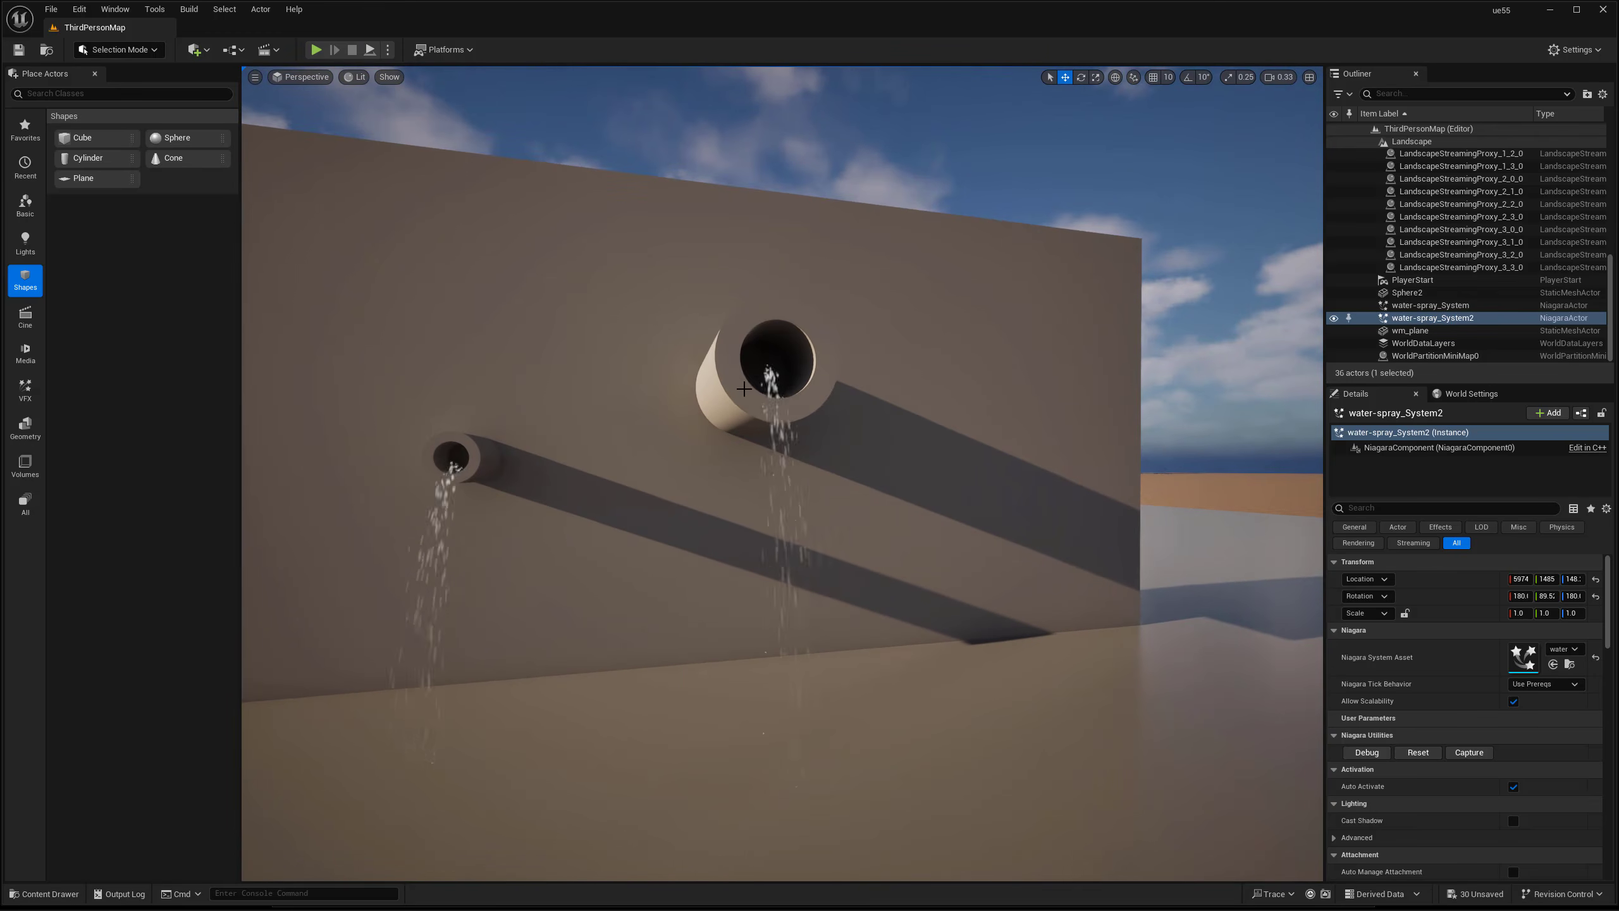
Duplicate the water-spray_System asset in NewFolder.
left_click(58, 892)
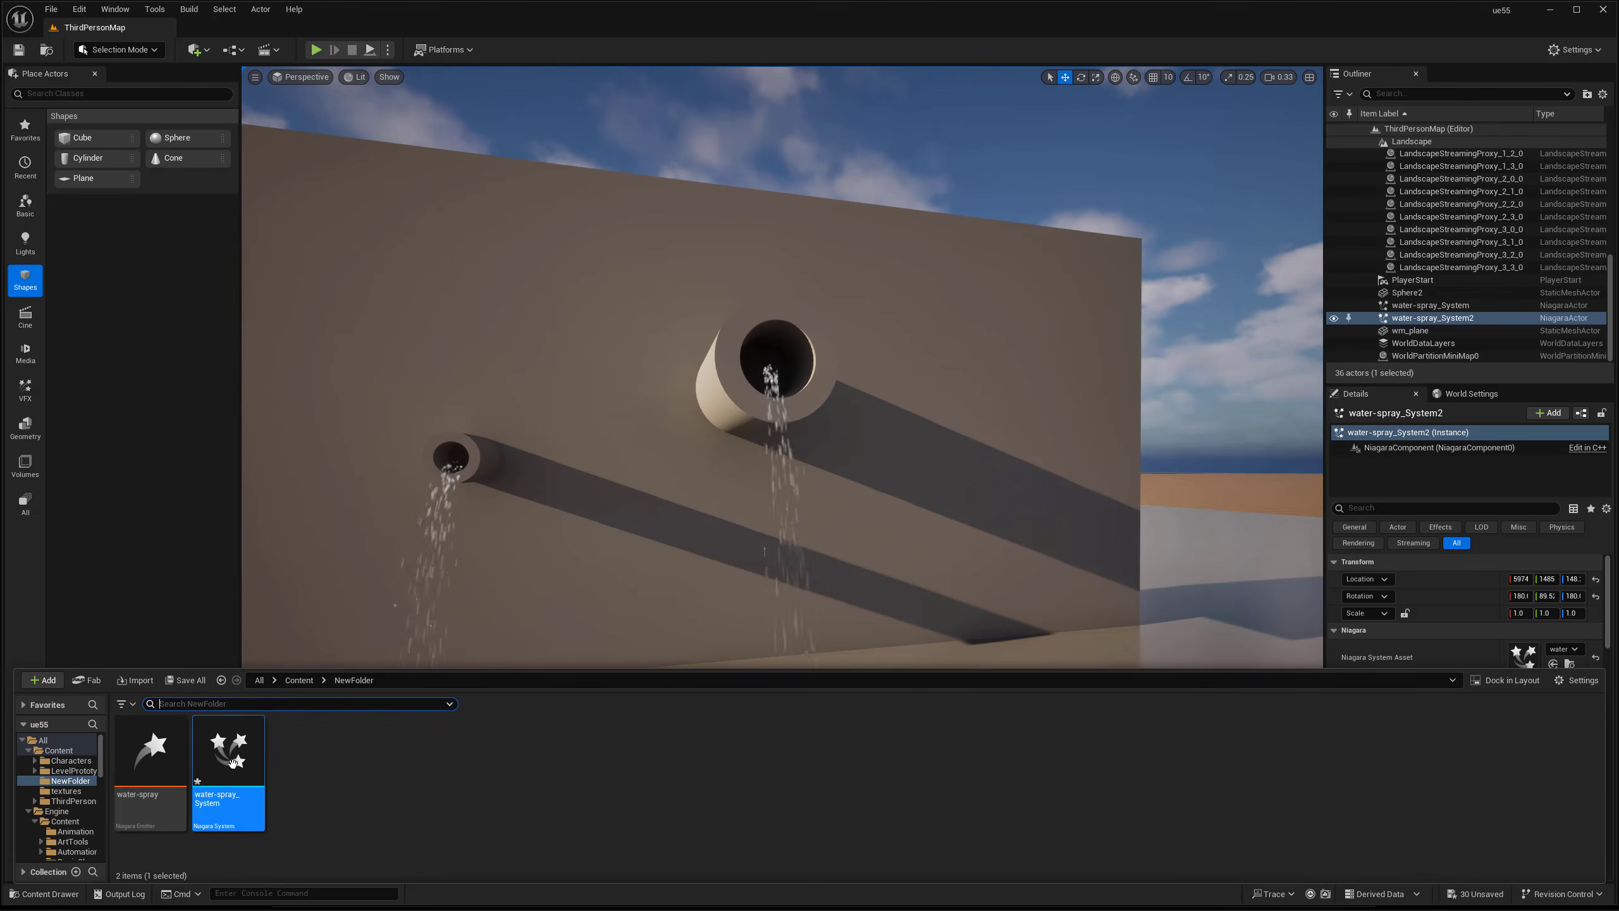
right_click(227, 757)
left_click(307, 509)
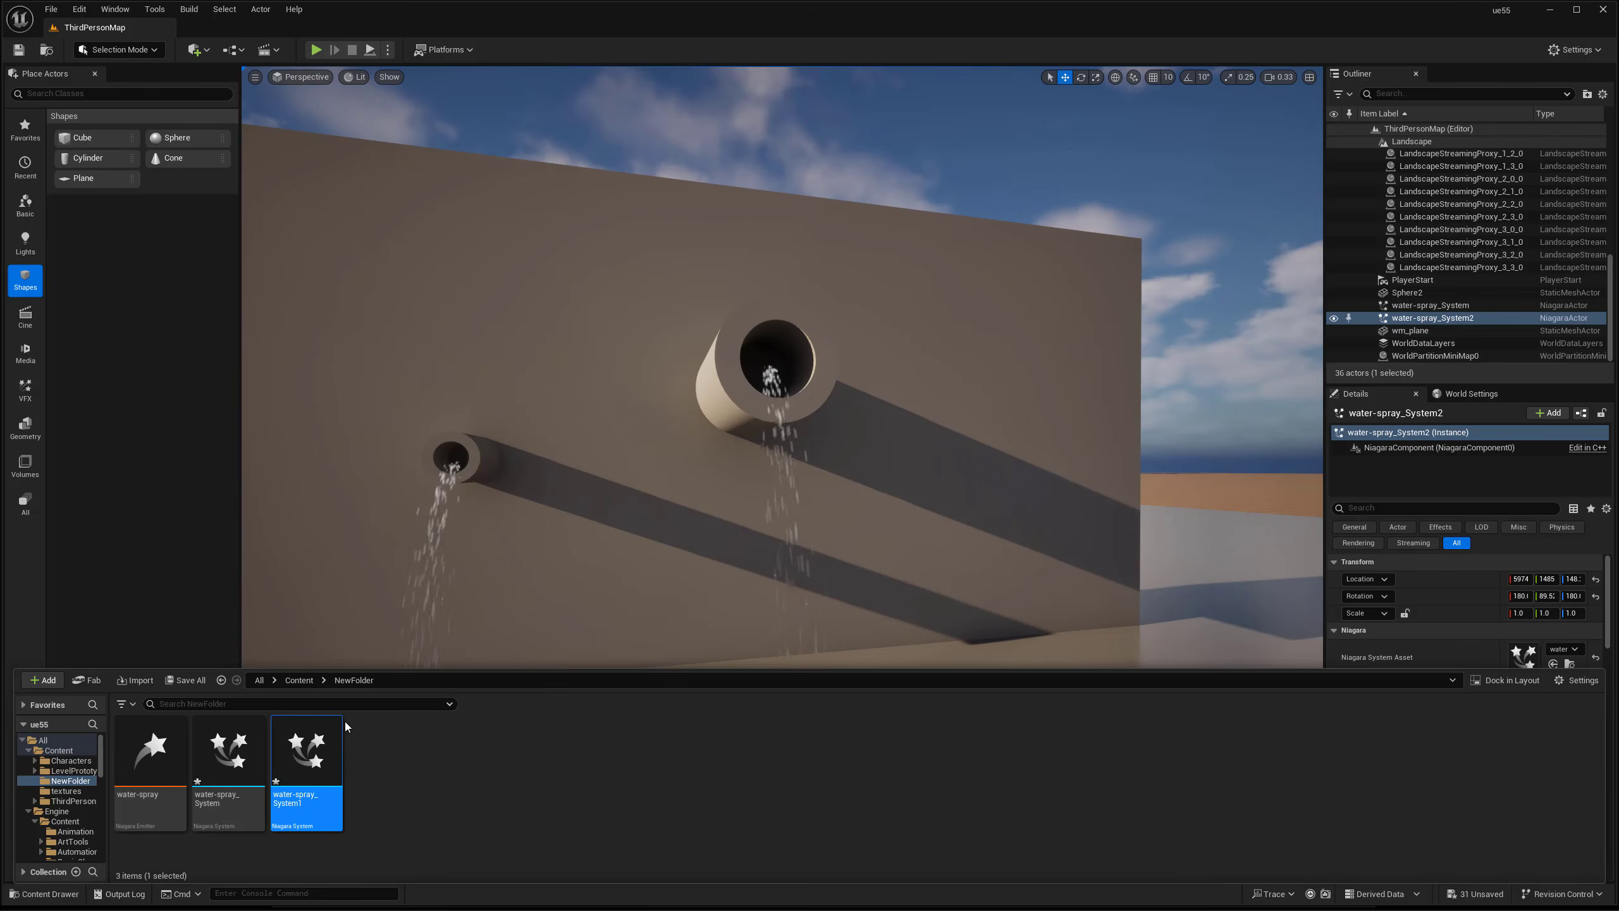
Select the large pipe's water spray and assign the duplicated water-spray_System1 as its Niagara System Asset.
right_click_drag(783, 357, 783, 378)
key("s")
key("g")
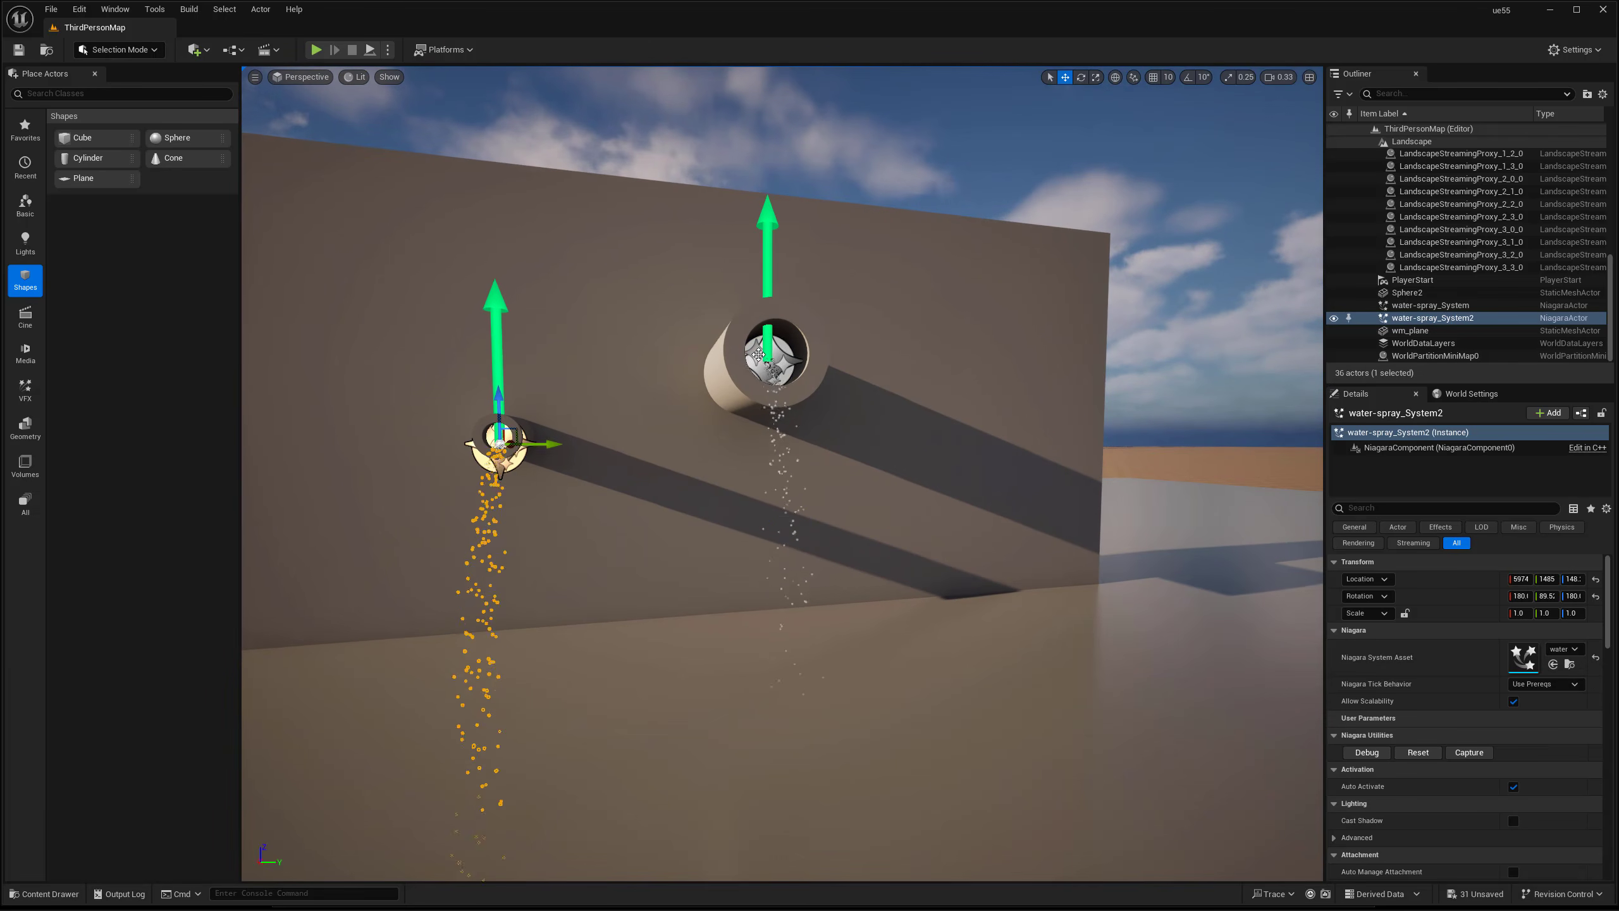
left_click(758, 355)
left_click(75, 896)
mouse_move(306, 759)
left_mouse_down()
mouse_move(1536, 663)
mouse_move(1525, 653)
left_mouse_up()
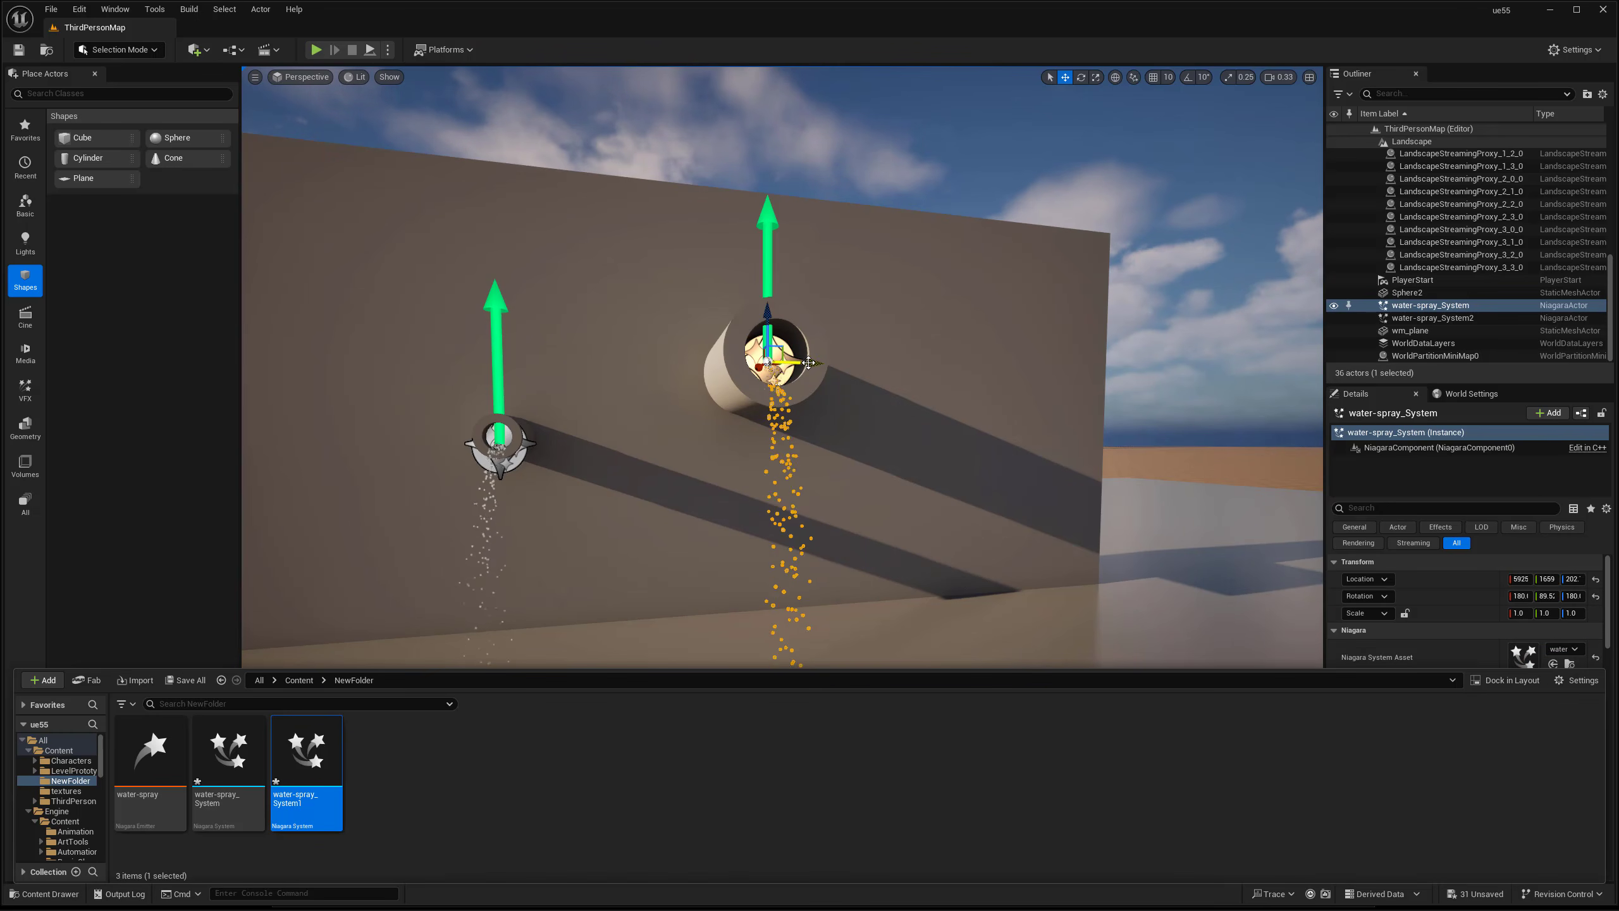
left_click(1573, 649)
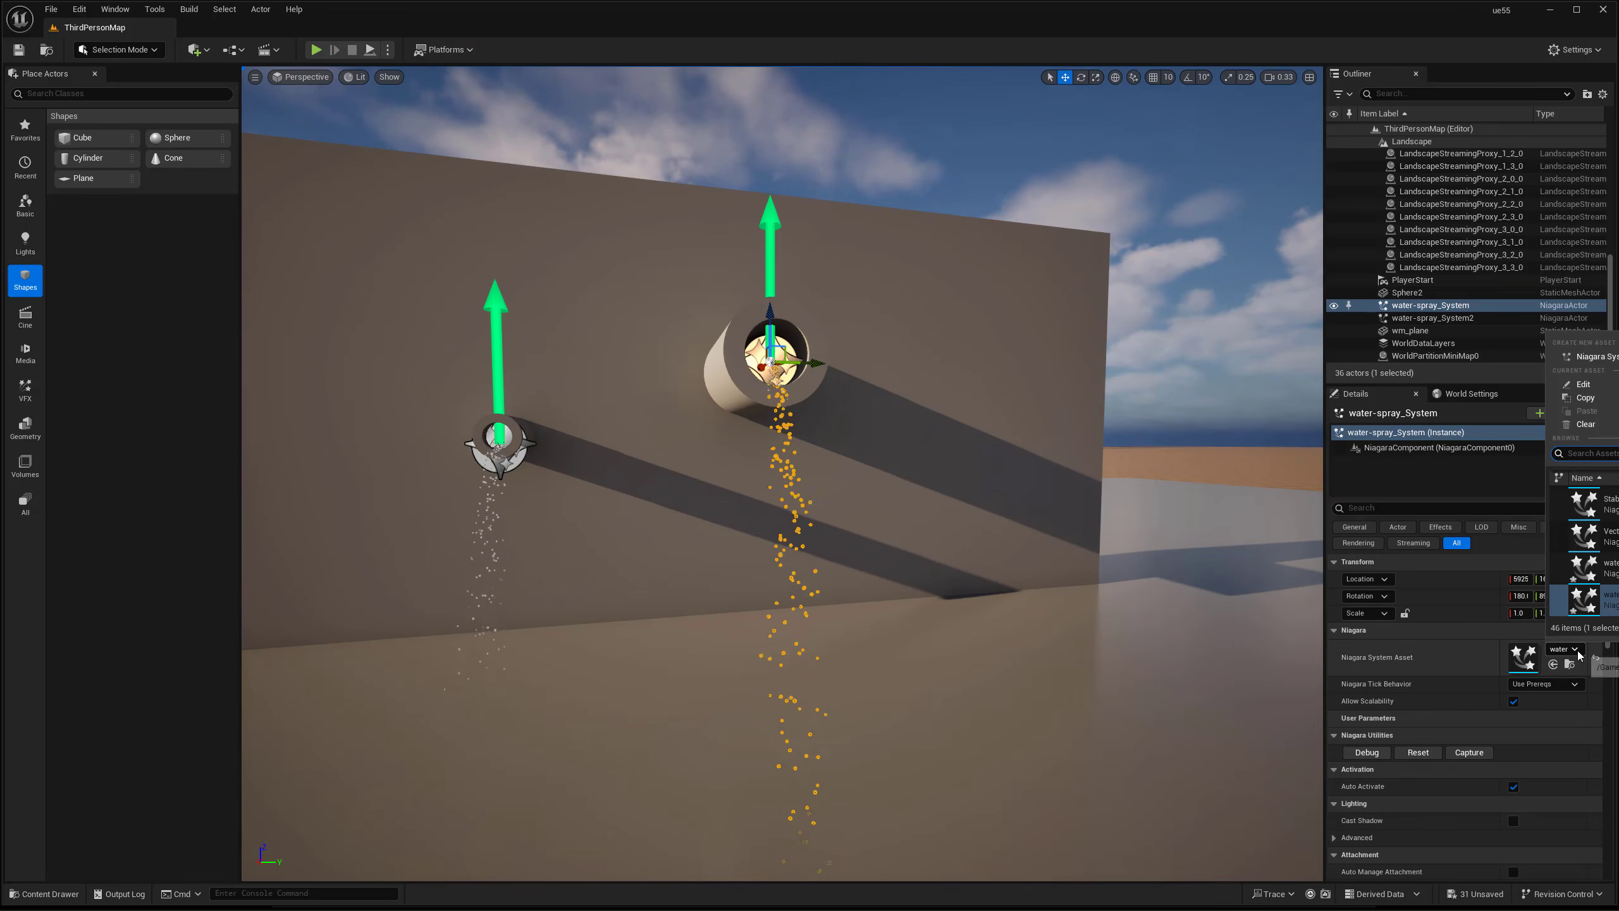
mouse_move(412, 735)
right_mouse_down()
mouse_move(423, 721)
mouse_move(413, 735)
right_mouse_up()
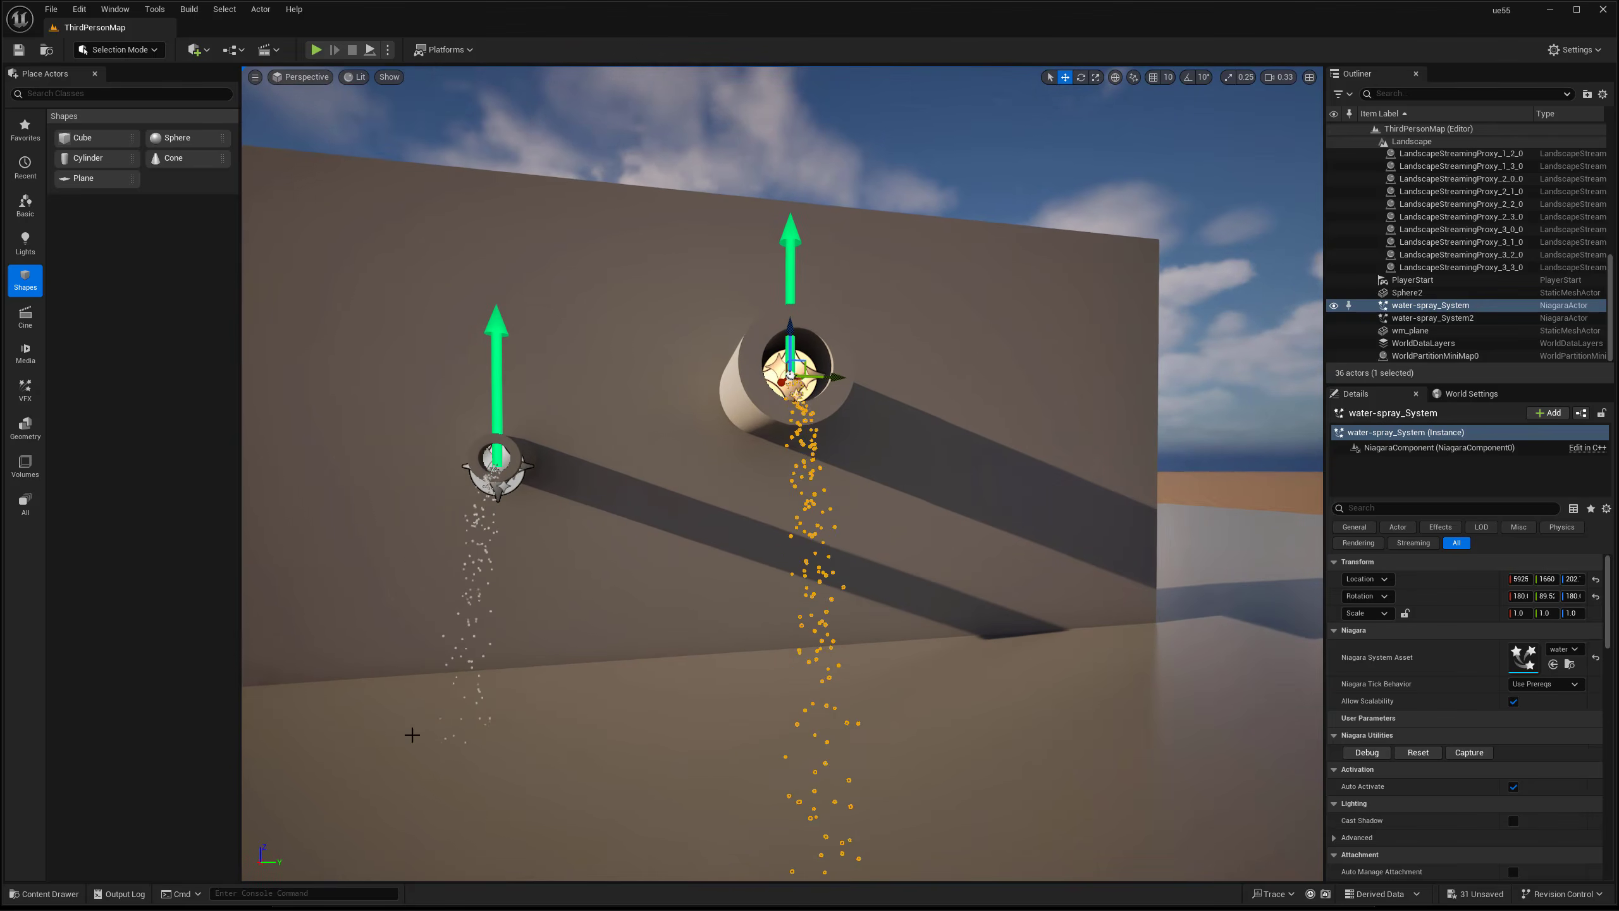
Open water-spray_System1, set its Sphere Radius to 10 and Spawn Rate to 300, and close it.
left_click(14, 899)
double_click(308, 807)
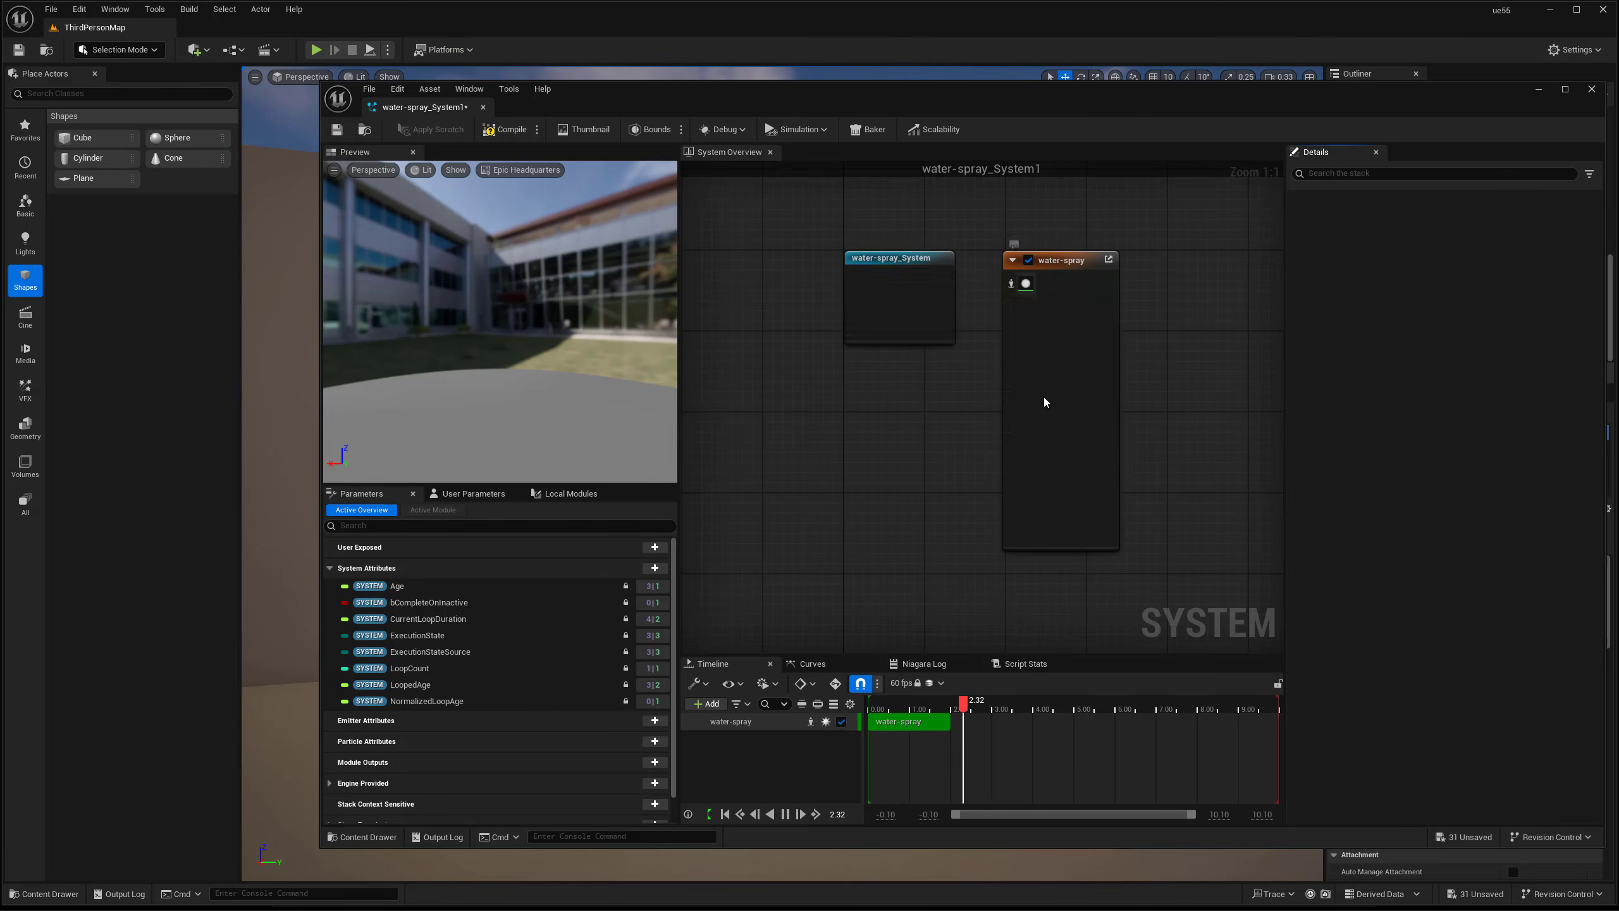
left_click(1049, 376)
left_click(1052, 415)
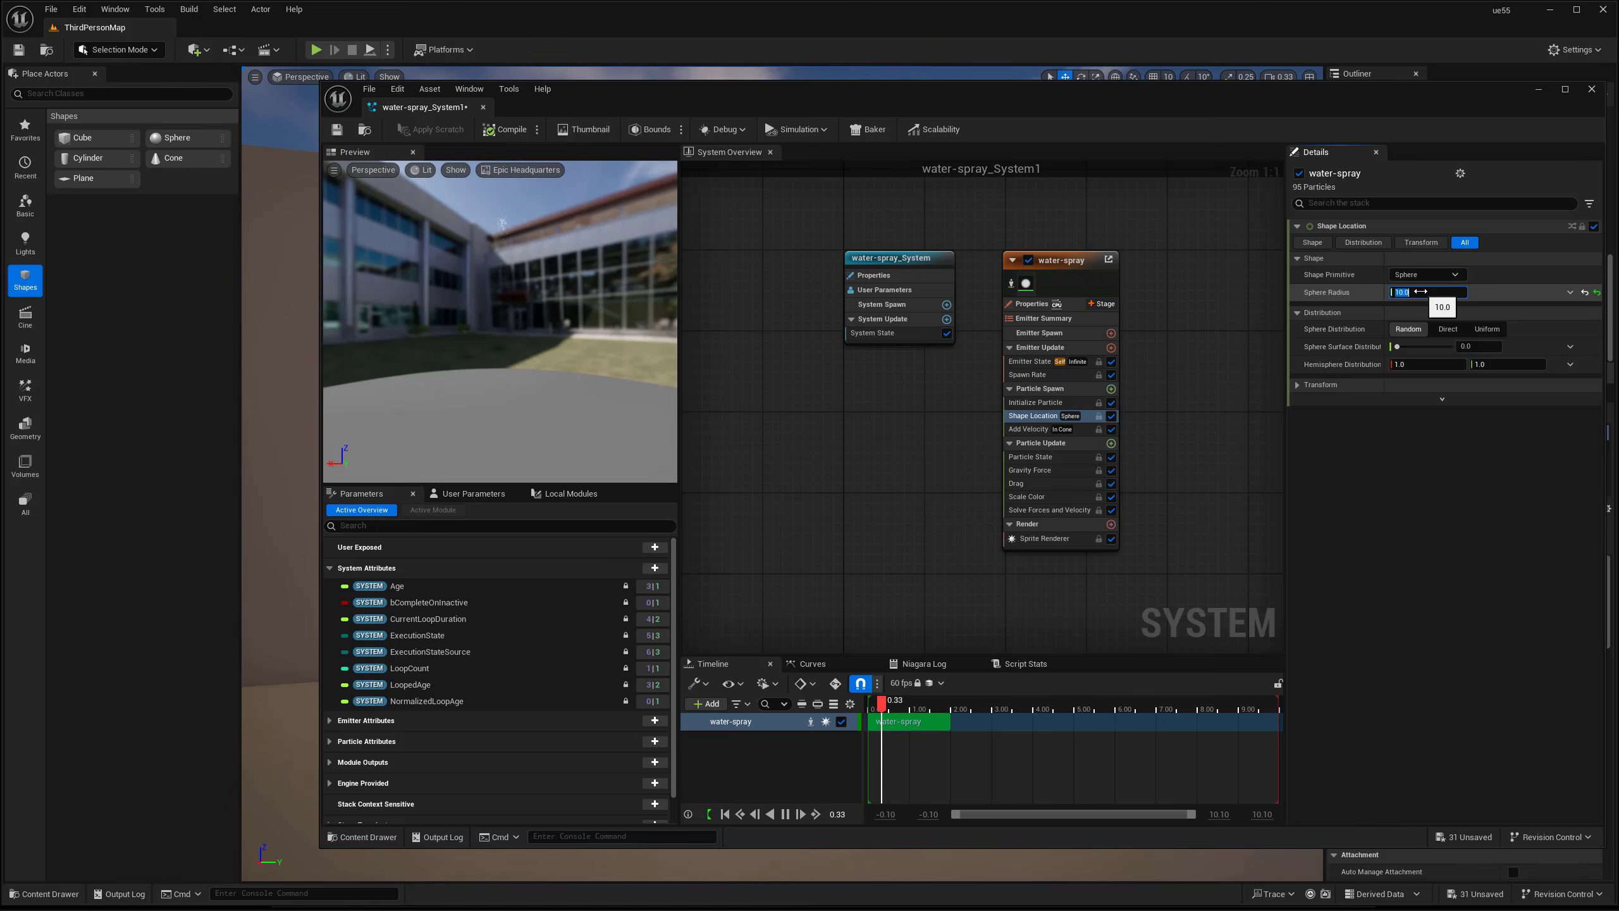
left_click(1045, 375)
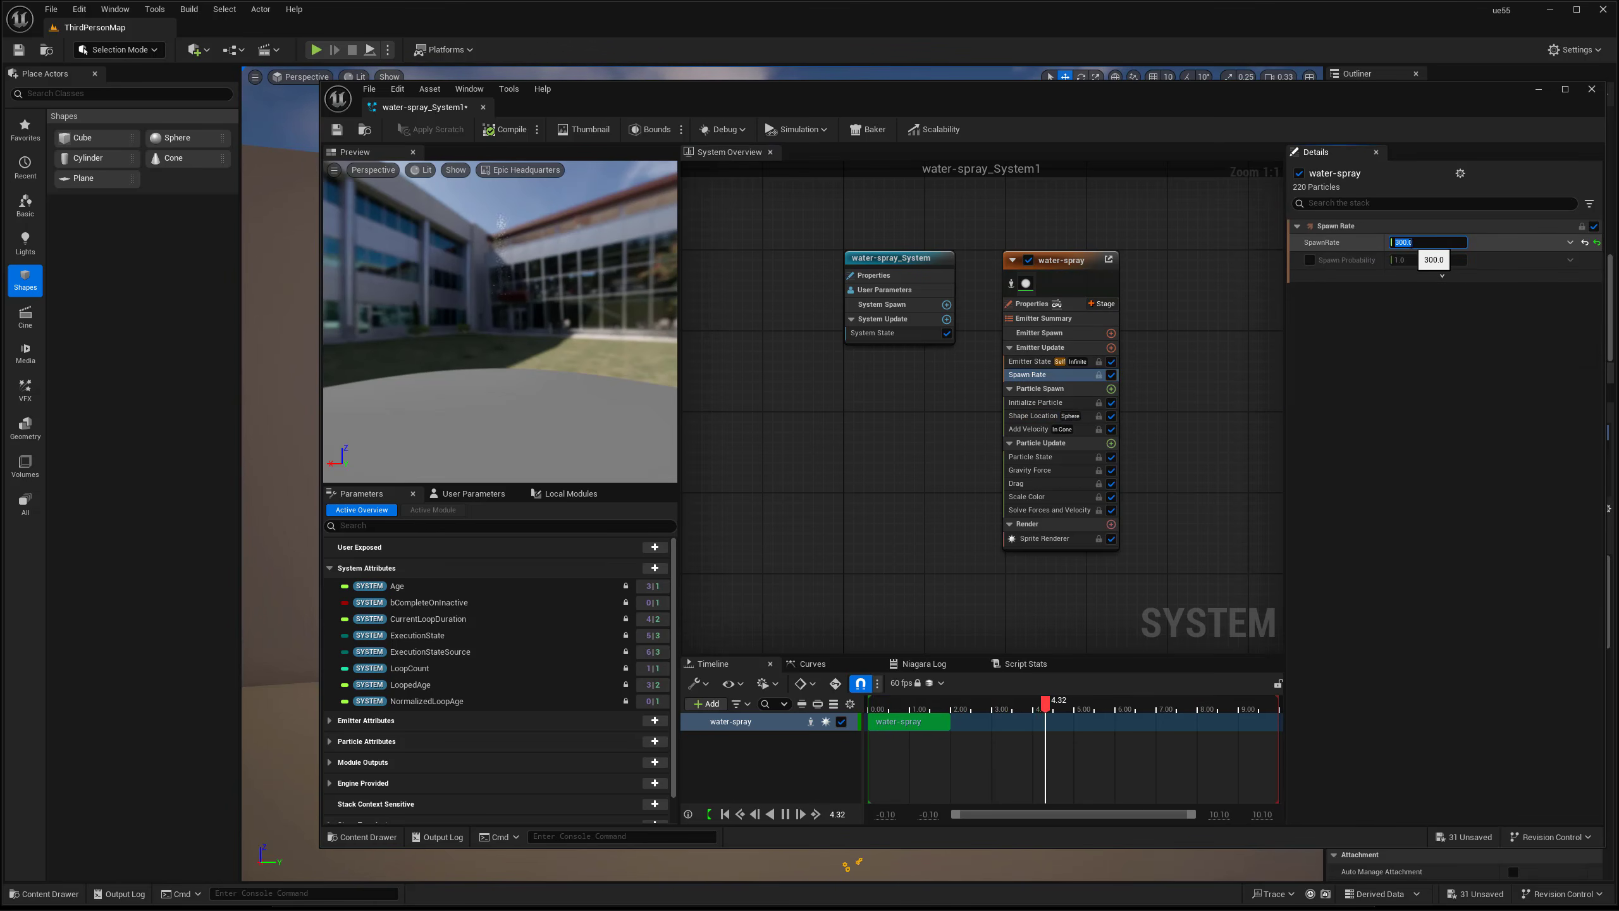
left_click(483, 107)
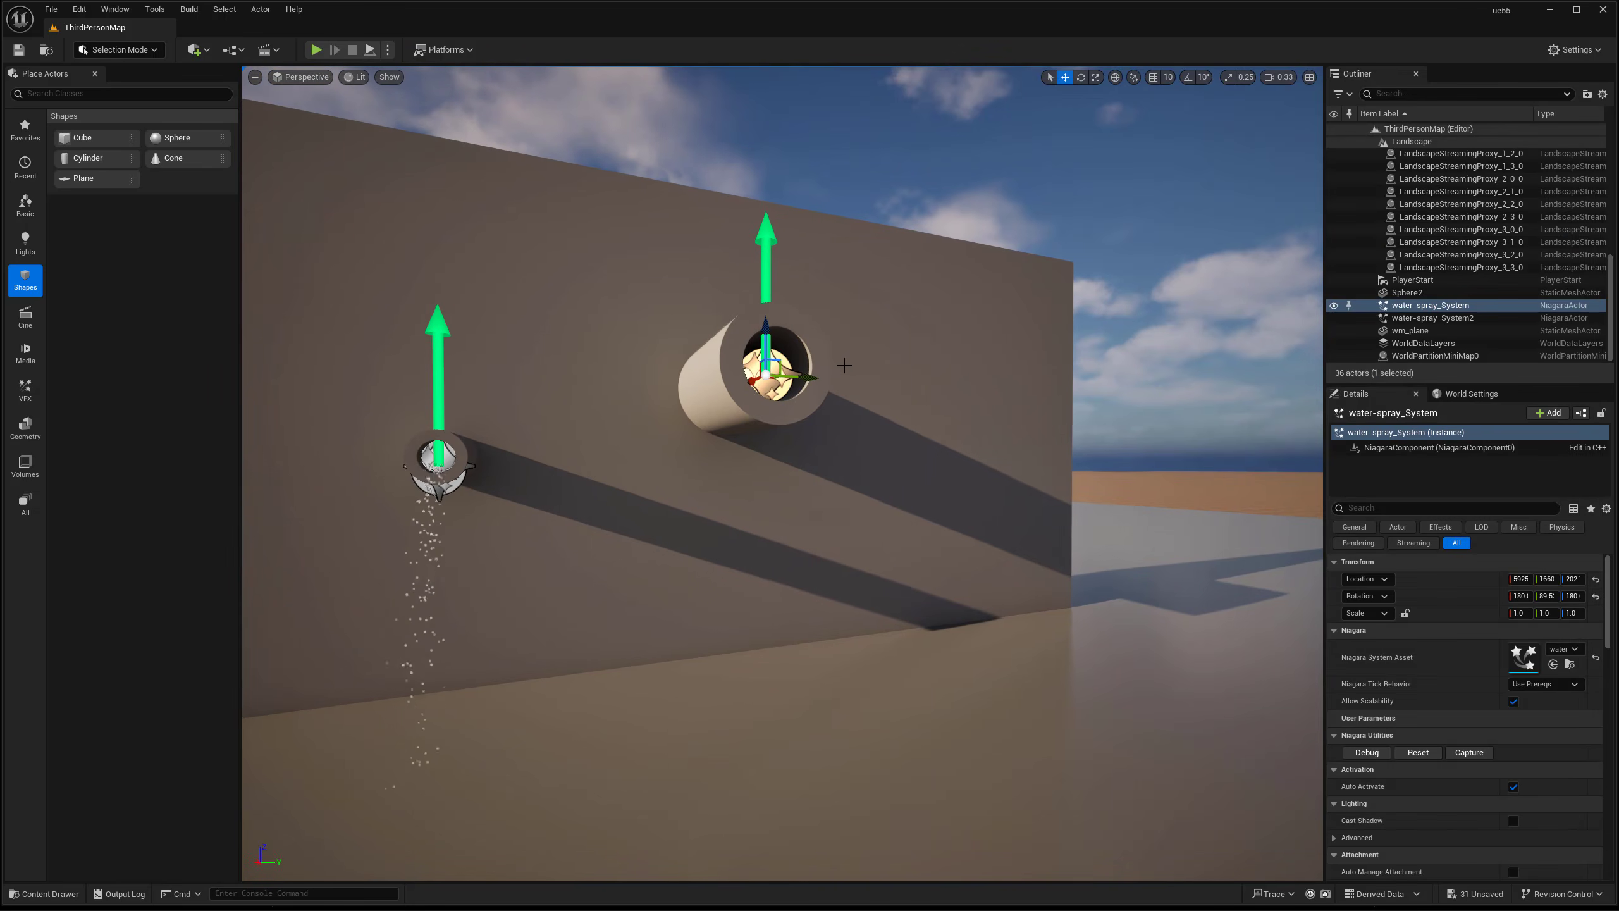
Reposition the large pipe's water spray slightly lower in the pipe opening and view the flow from both pipes.
key("g")
mouse_move(762, 384)
right_mouse_down()
mouse_move(841, 357)
mouse_move(911, 412)
mouse_move(844, 425)
right_mouse_up()
key("g")
key("g")
key("g")
key("g")
key("g")
left_click_drag(820, 432, 824, 431)
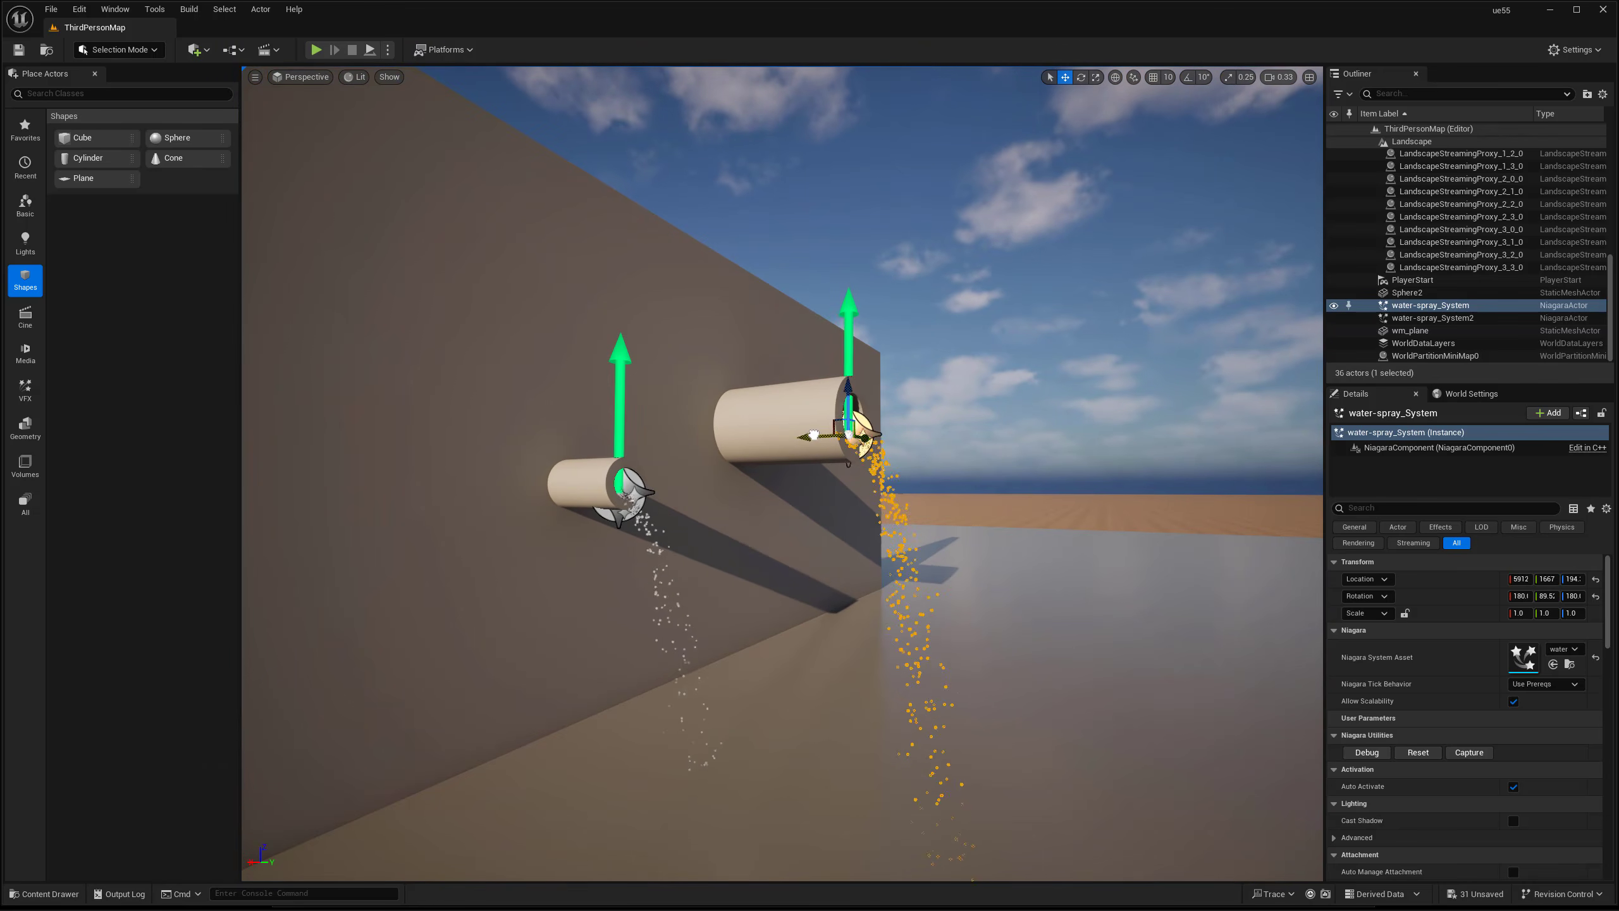
key("g")
right_click_drag(824, 431, 794, 429)
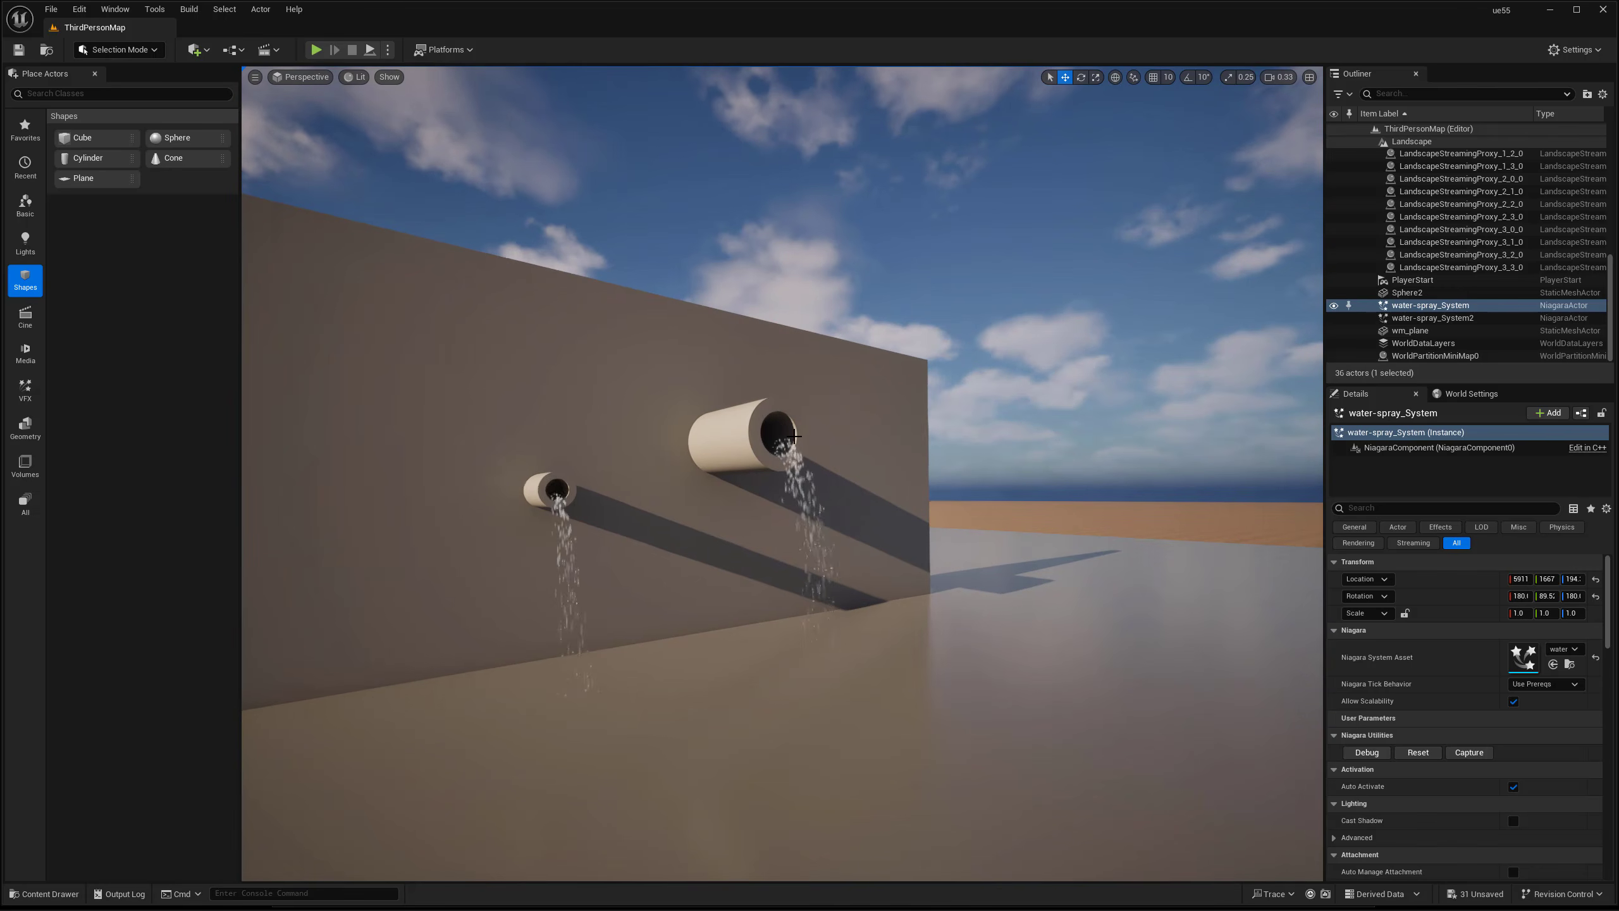
Open water-spray_System1, set the Cone Angle of its Add Velocity module to about 40.3 degrees, and close it.
left_click(58, 894)
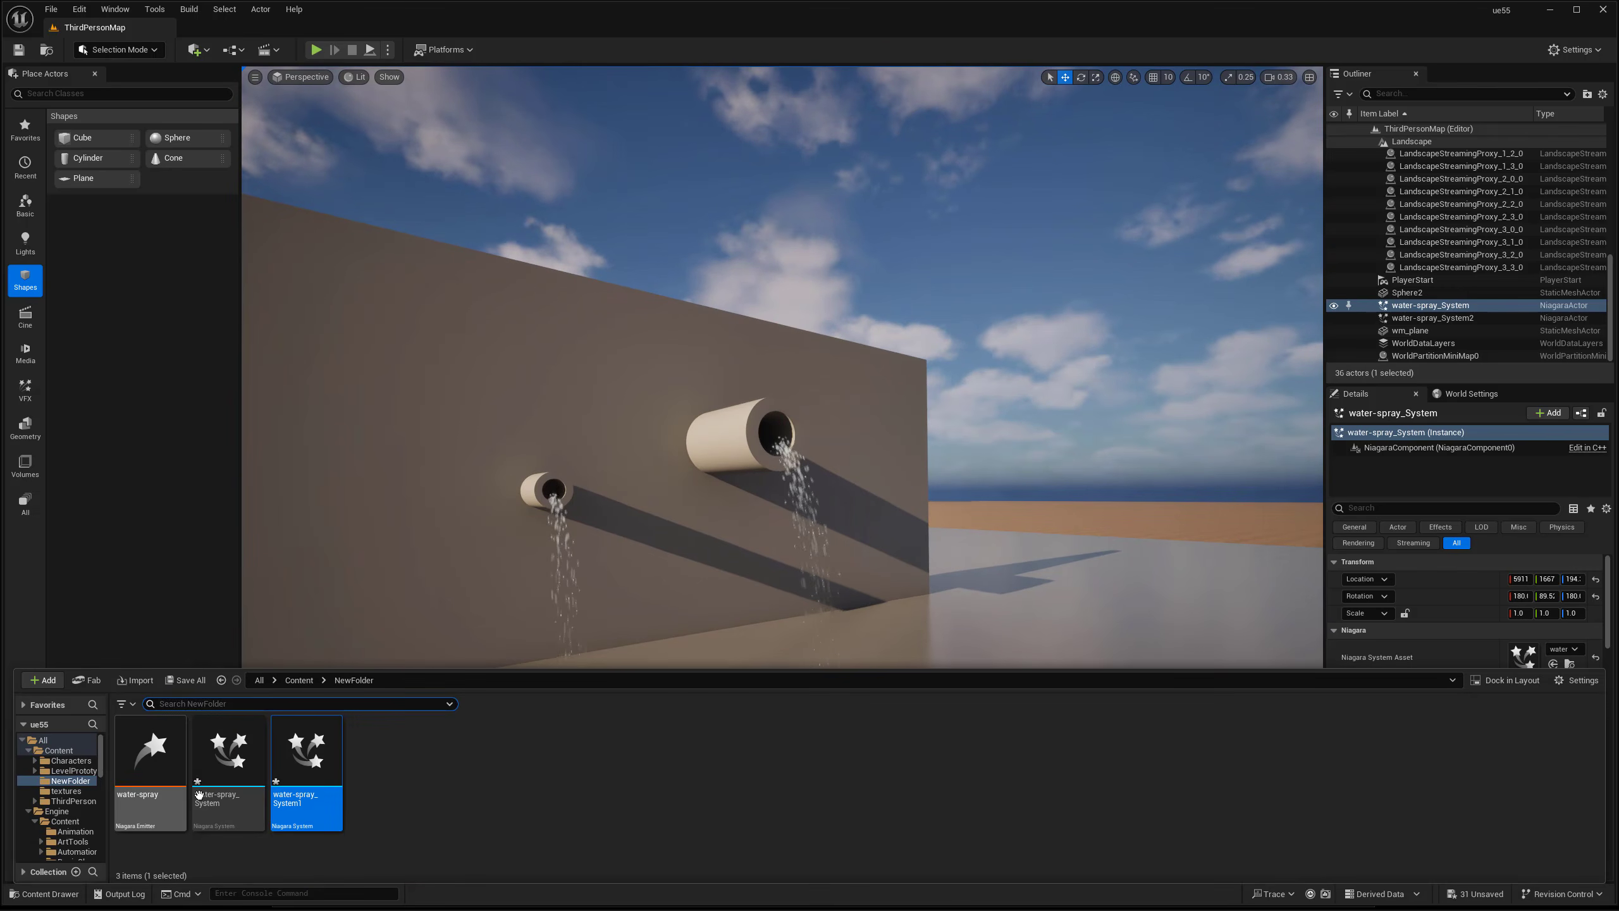
double_click(289, 762)
left_click(1042, 432)
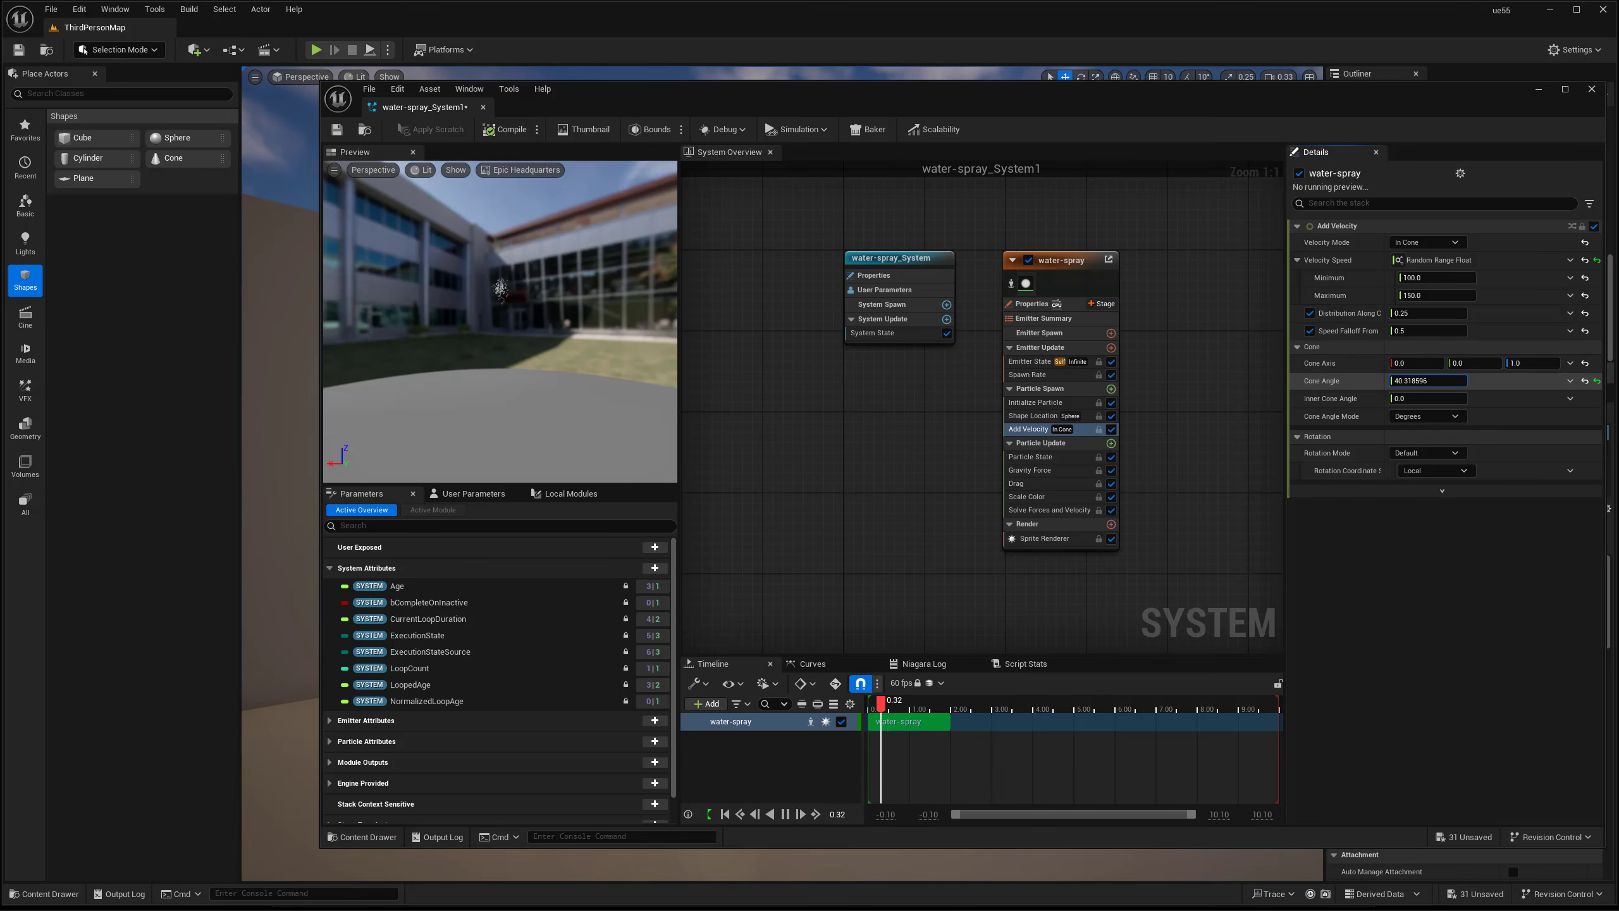
left_click(484, 108)
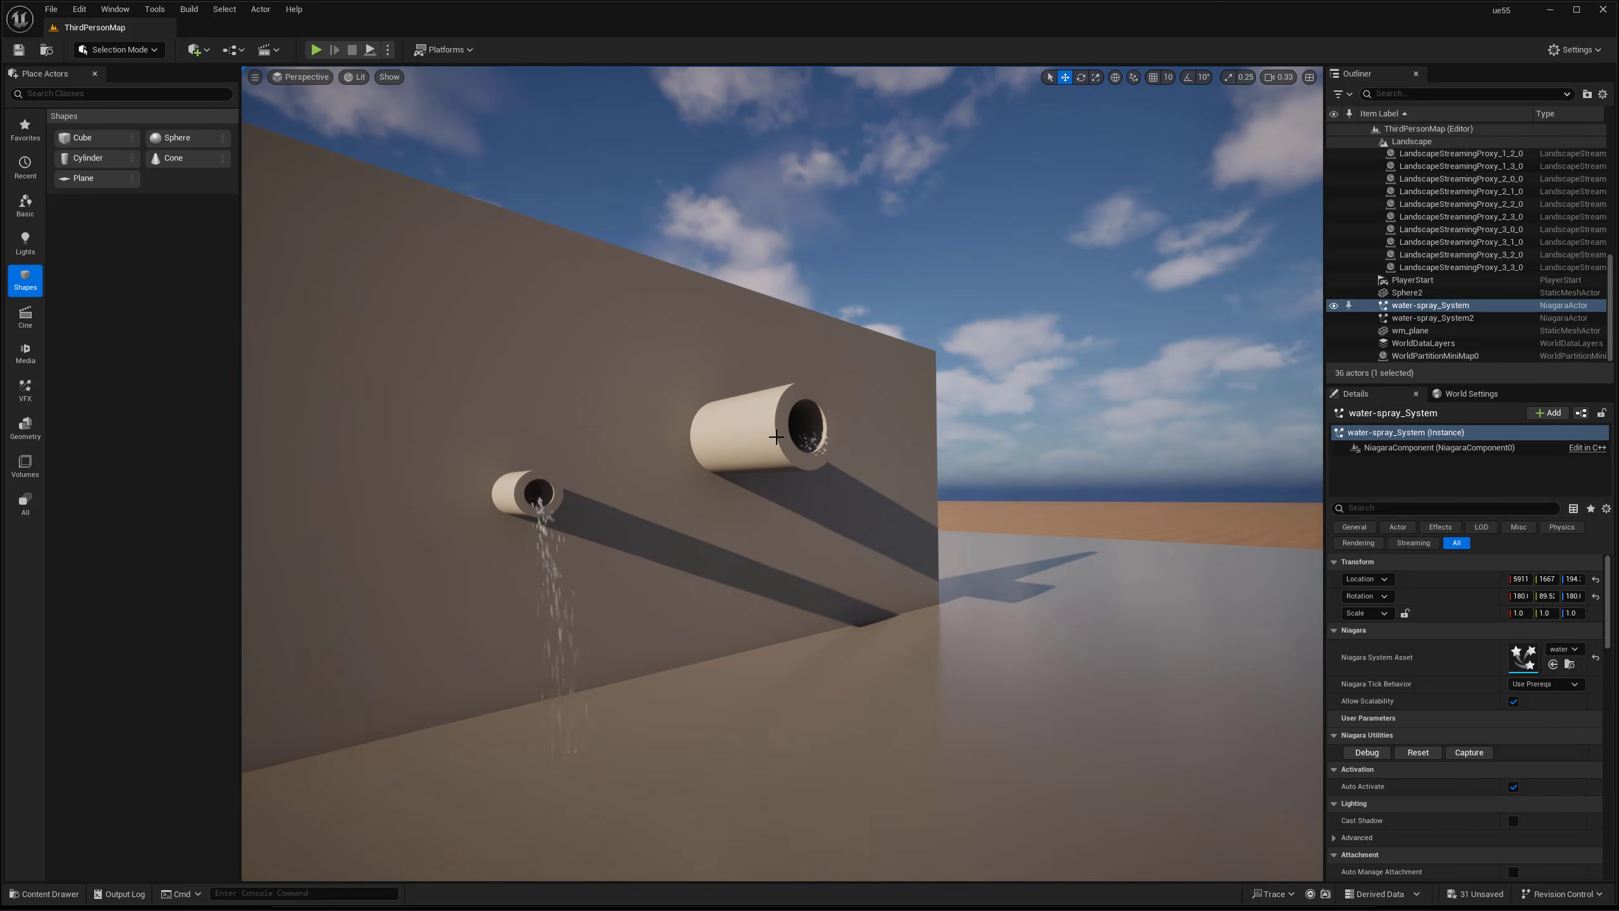
Shift the large pipe's water spray slightly sideways within the pipe opening and view the flow from the side.
key("d")
right_click_drag(850, 428, 781, 438)
key("g")
left_click_drag(893, 401, 882, 400)
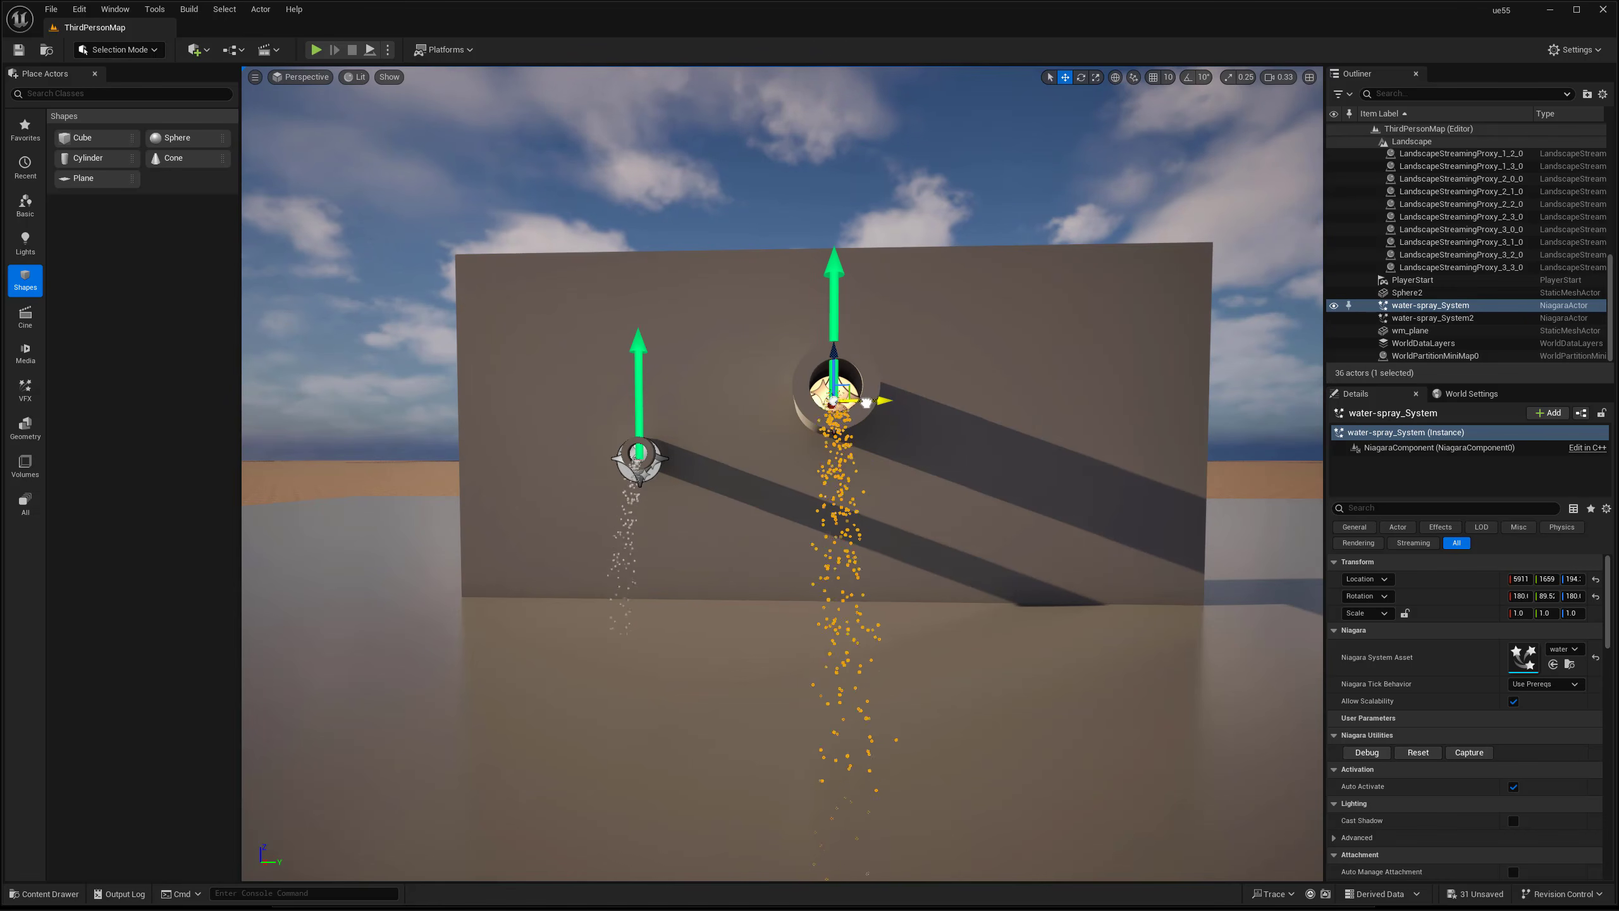
key("g")
right_click_drag(883, 401, 902, 404)
key("a")
right_click_drag(805, 465, 893, 462)
key("d")
Reopen water-spray_System1 and set the Initialize Particle color to a darker grey with RGB values of about 0.11.
left_click(45, 893)
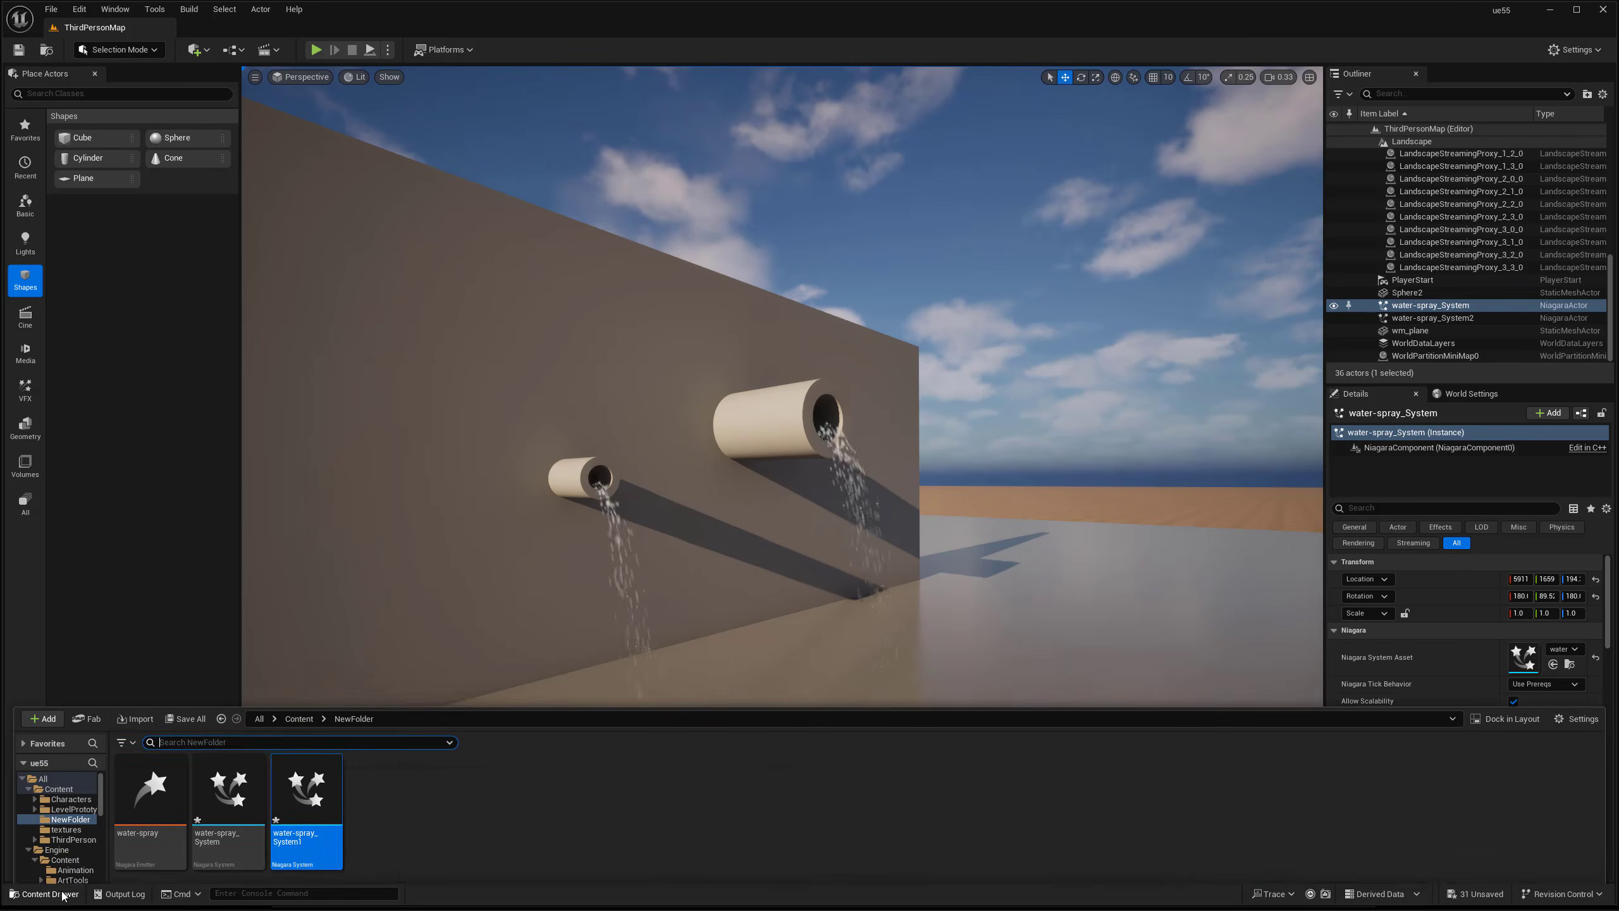
double_click(294, 757)
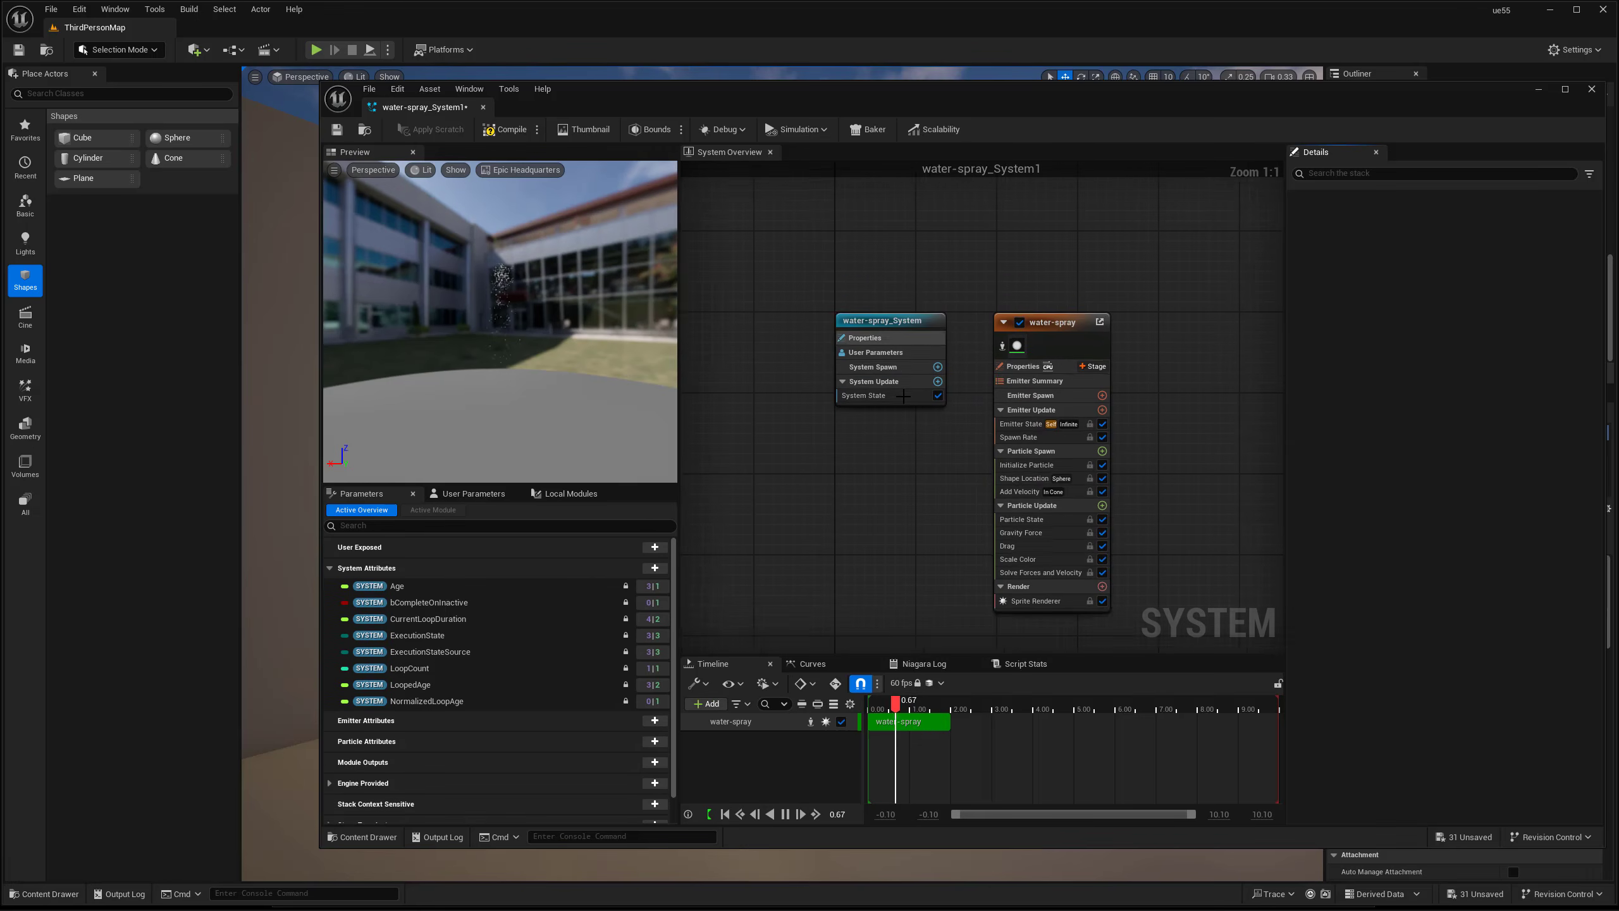
left_click(1043, 407)
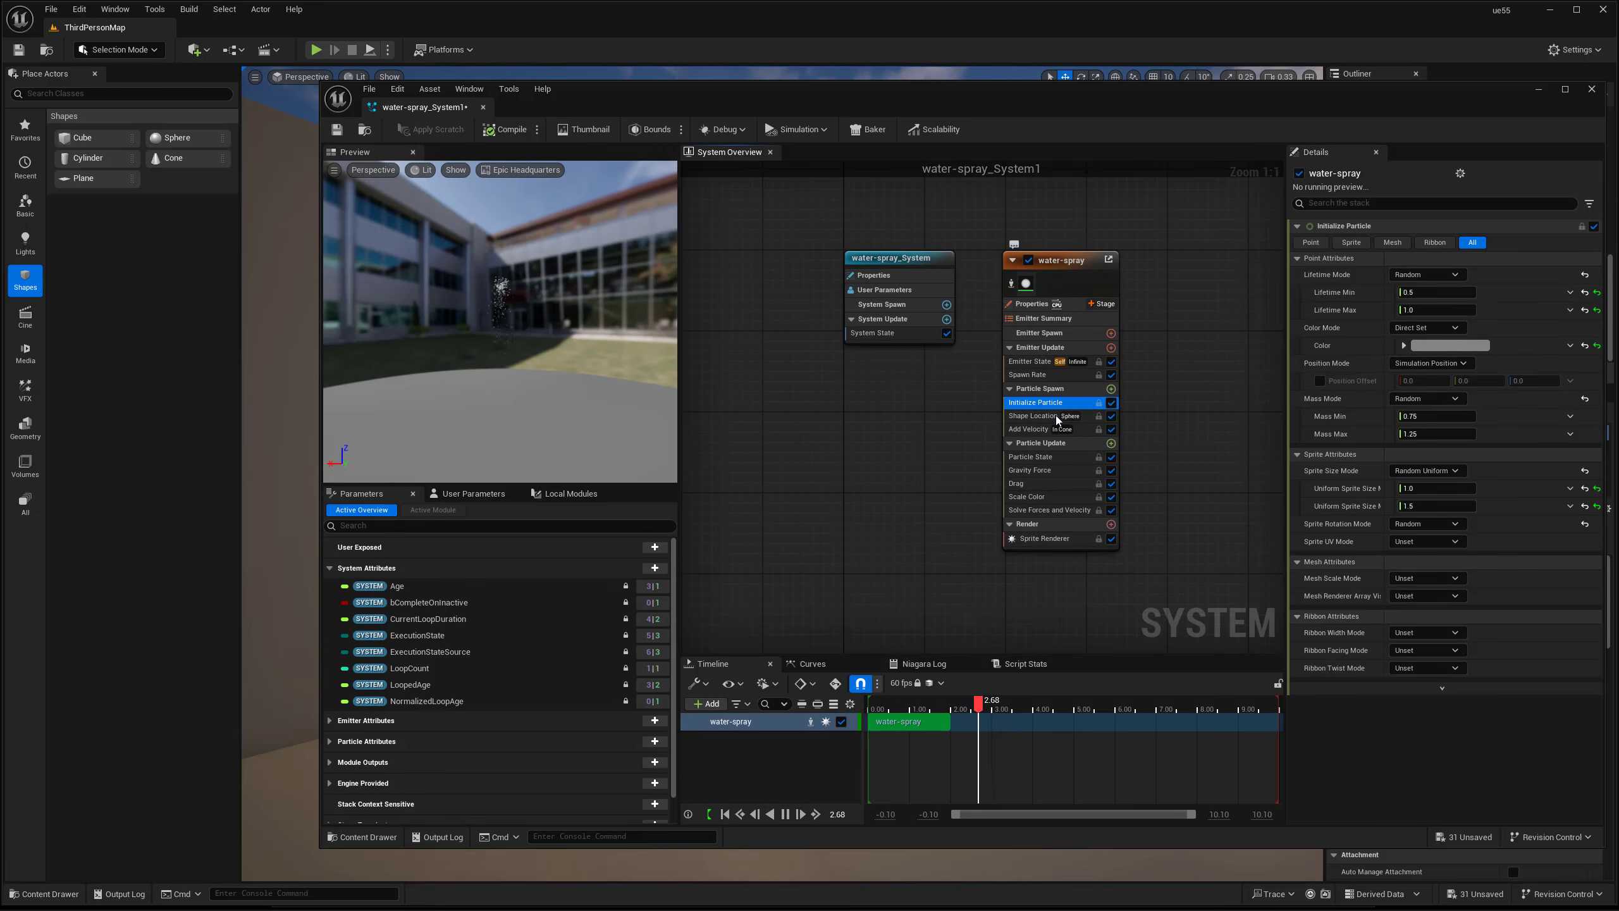
left_click(1428, 345)
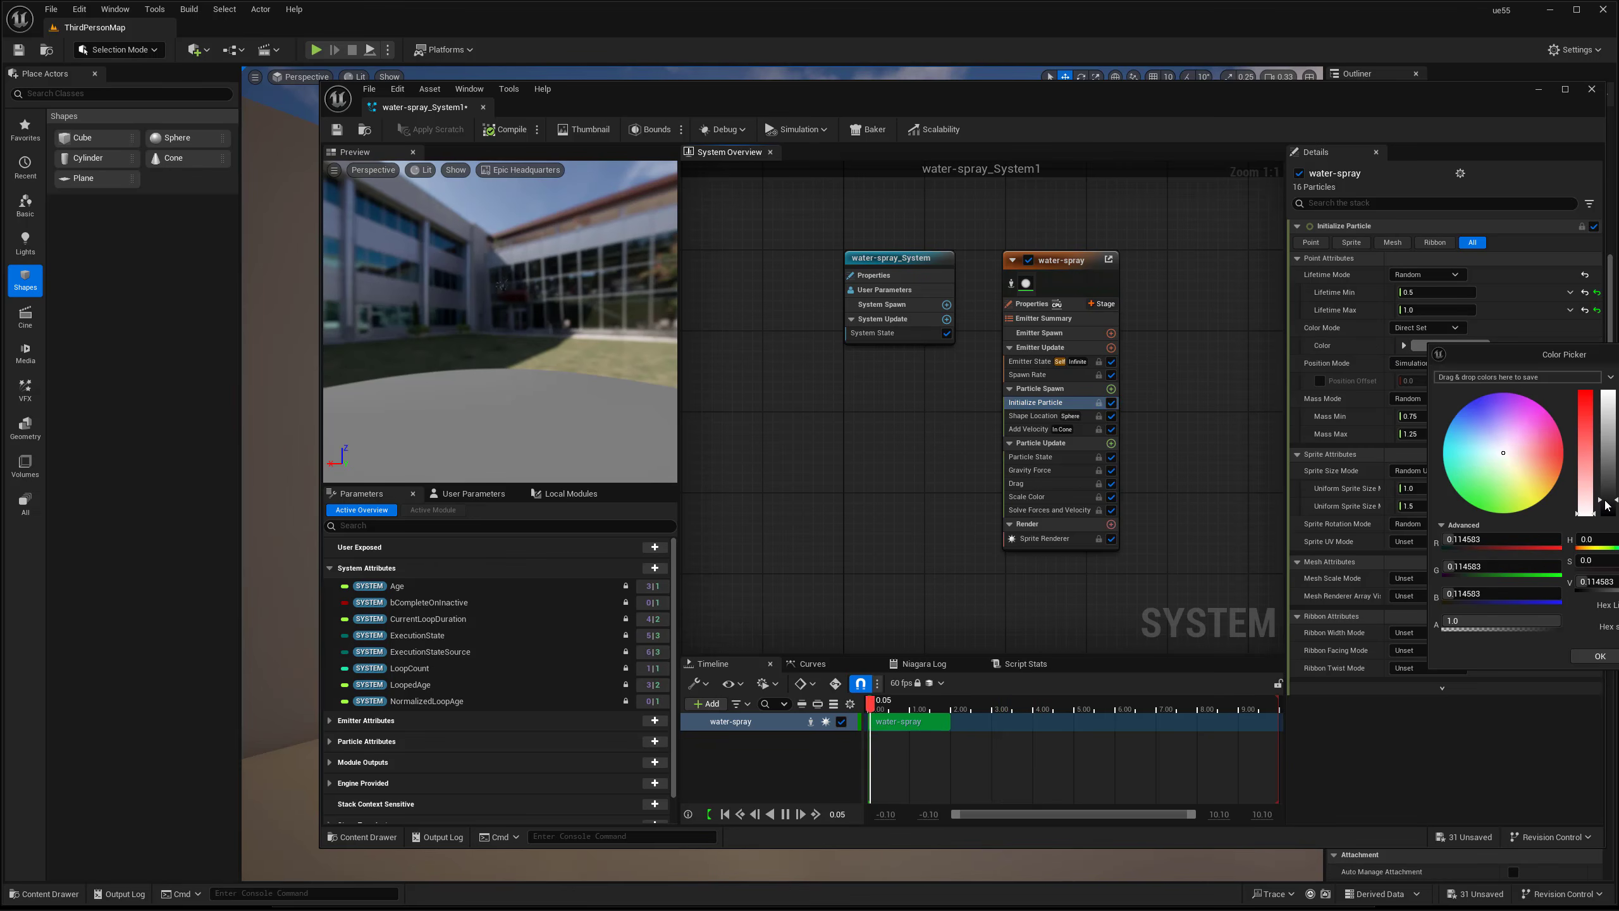
left_click(1597, 657)
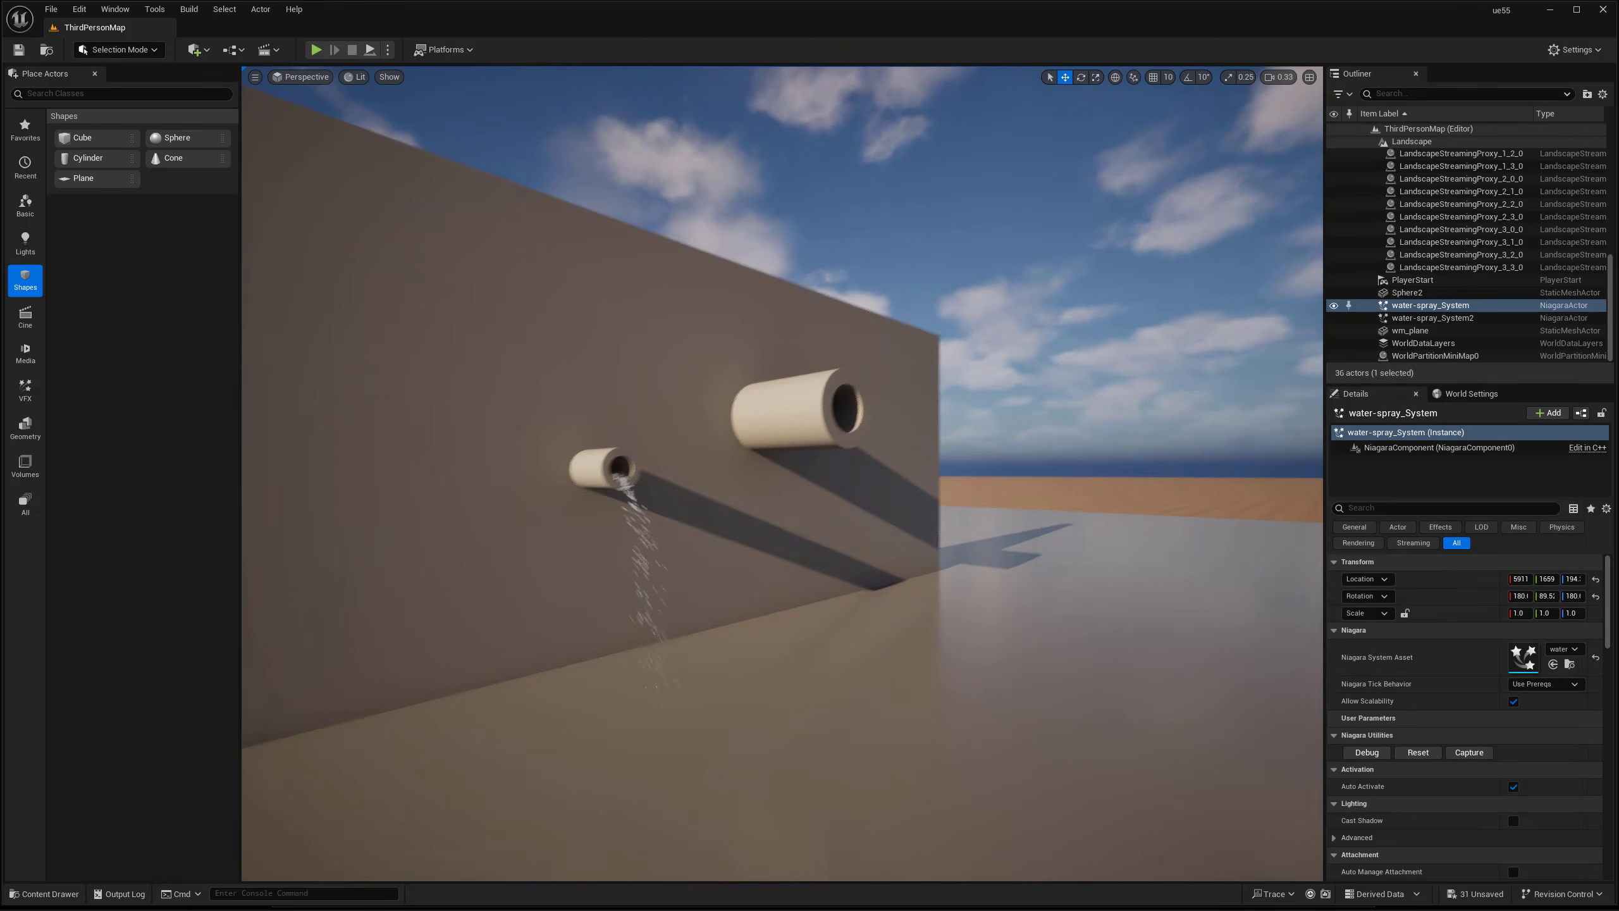
Examine the water flow from both wall pipes at different distances and angles.
scroll(748, 282, "down", 3)
scroll(759, 332, "up", 3)
scroll(687, 510, "up", 1)
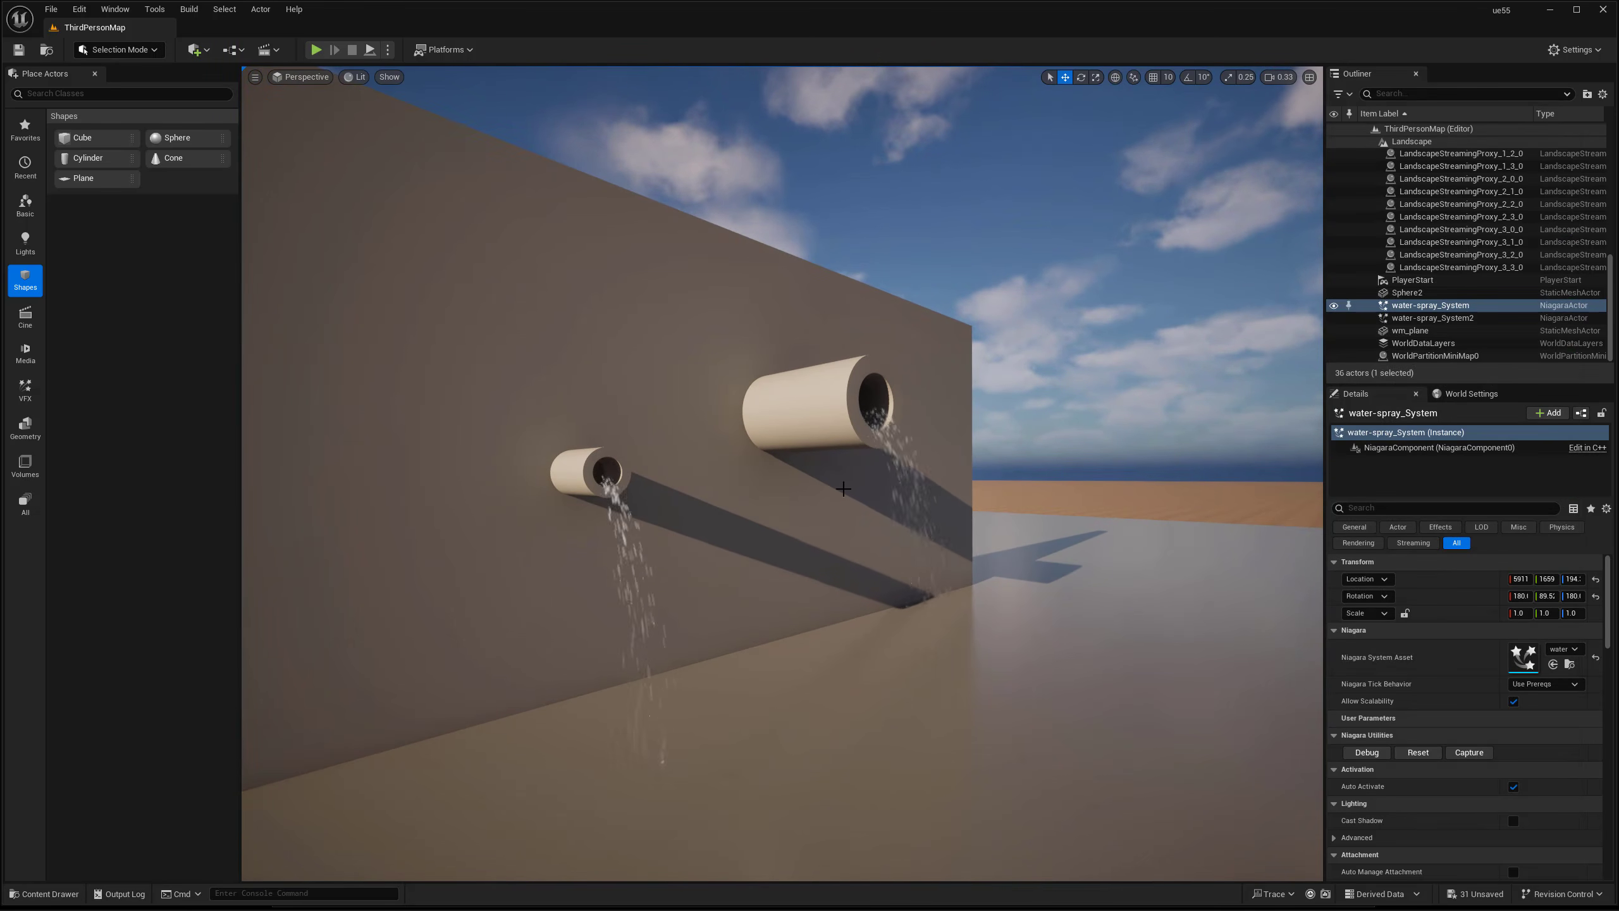
left_click_drag(873, 411, 830, 477, "alt")
key("w")
right_click_drag(860, 528, 805, 542)
key("s")
scroll(801, 562, "up", 4)
scroll(828, 515, "down", 2)
scroll(822, 536, "up", 5)
key("g")
key("g")
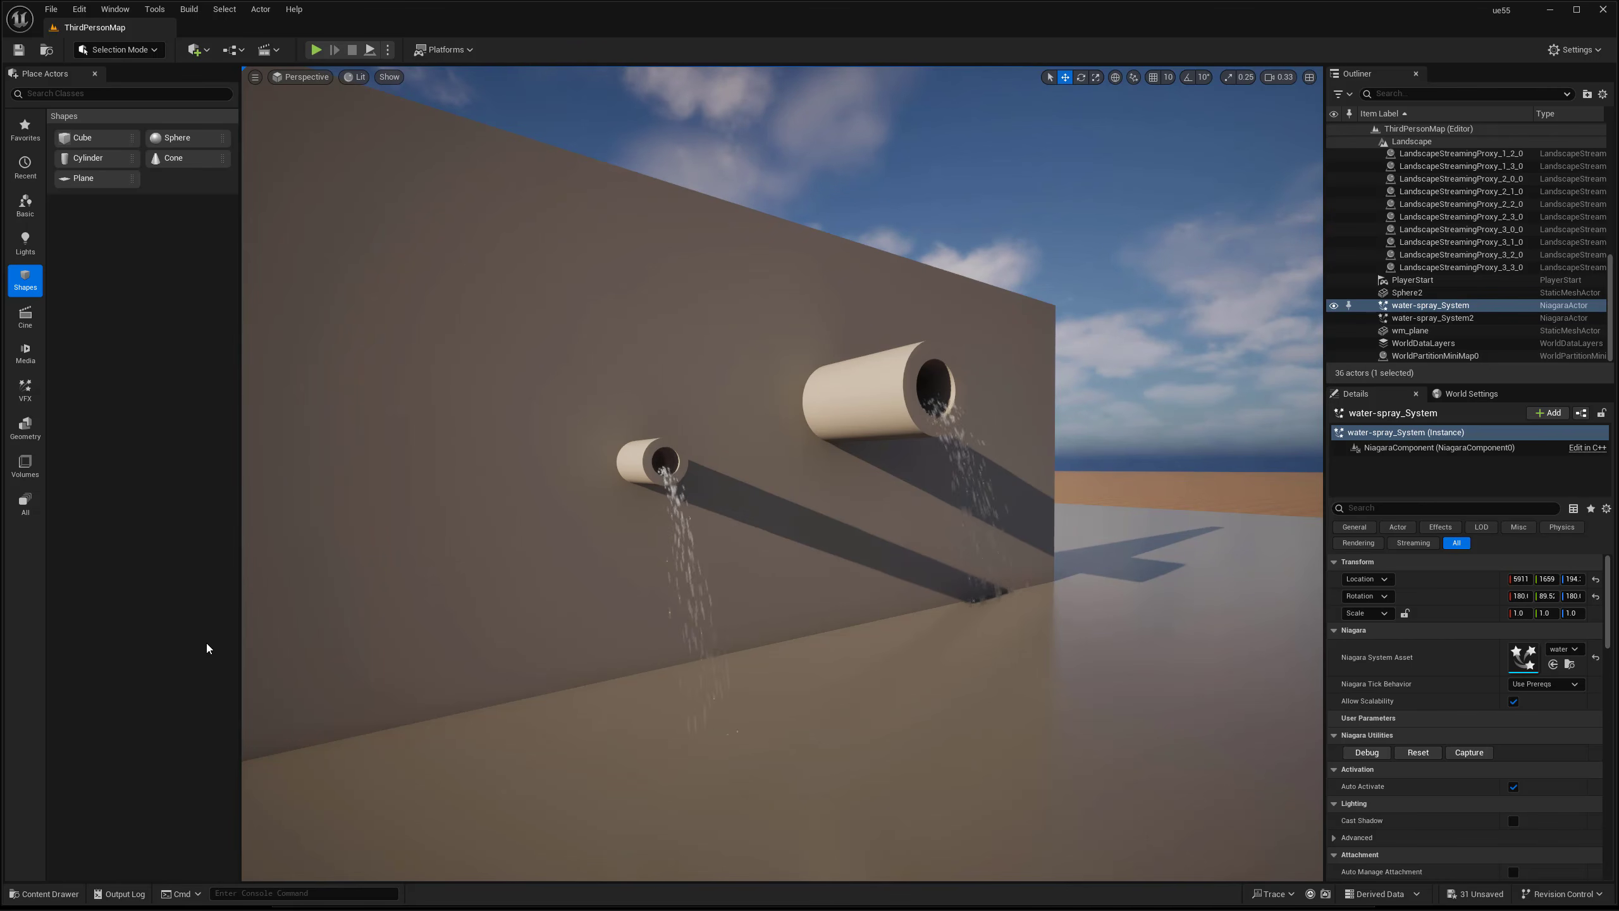
right_click_drag(779, 557, 780, 557)
key("d")
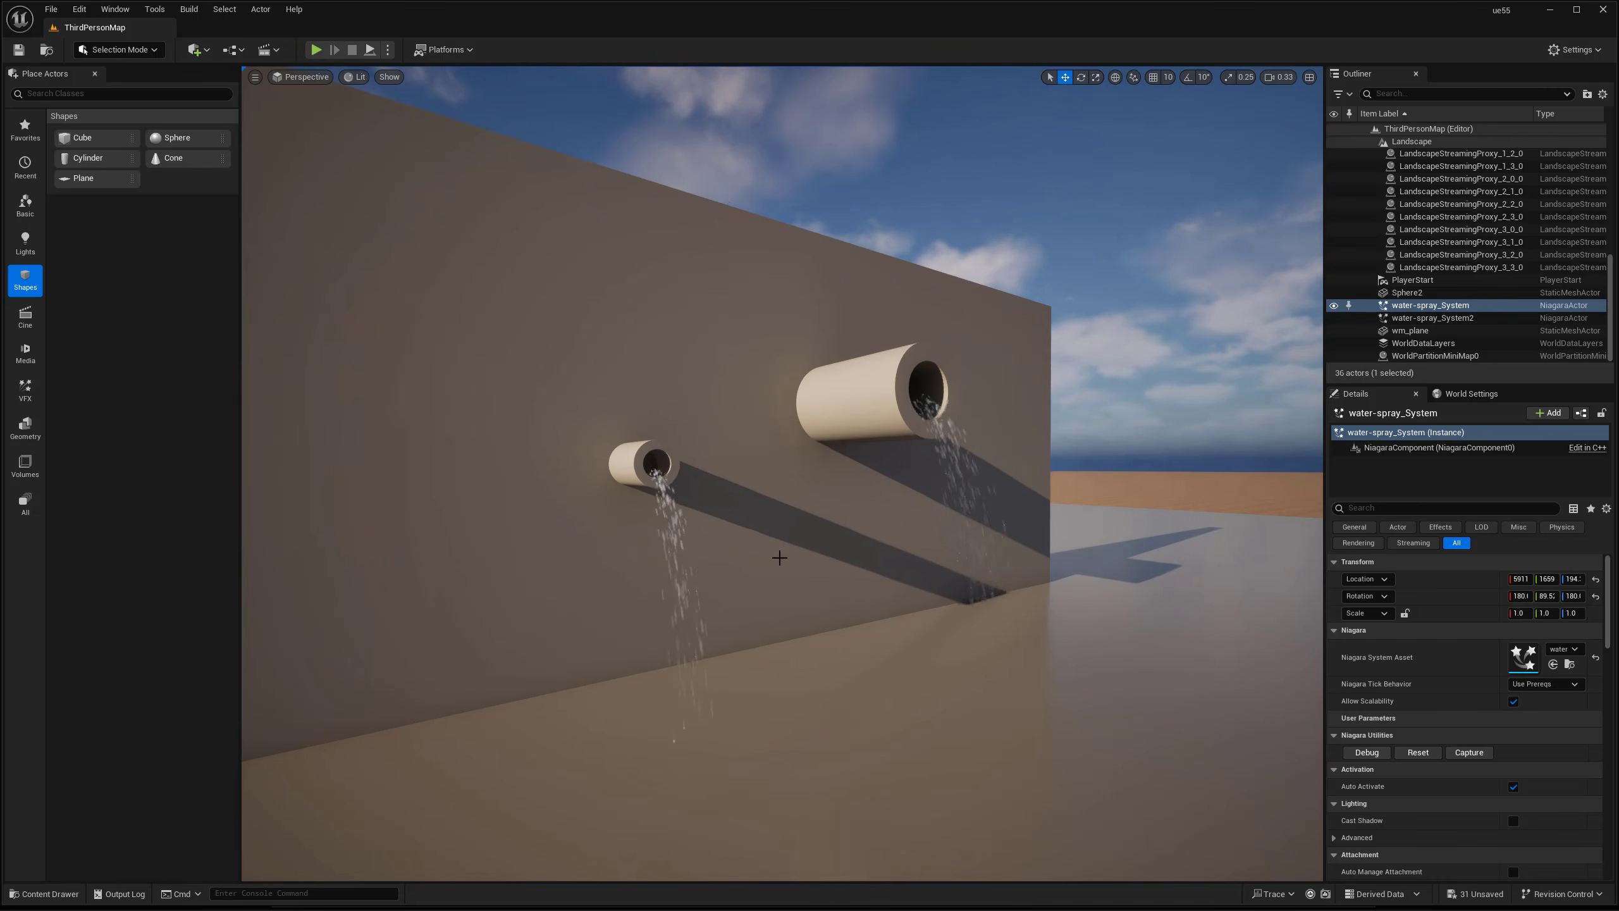